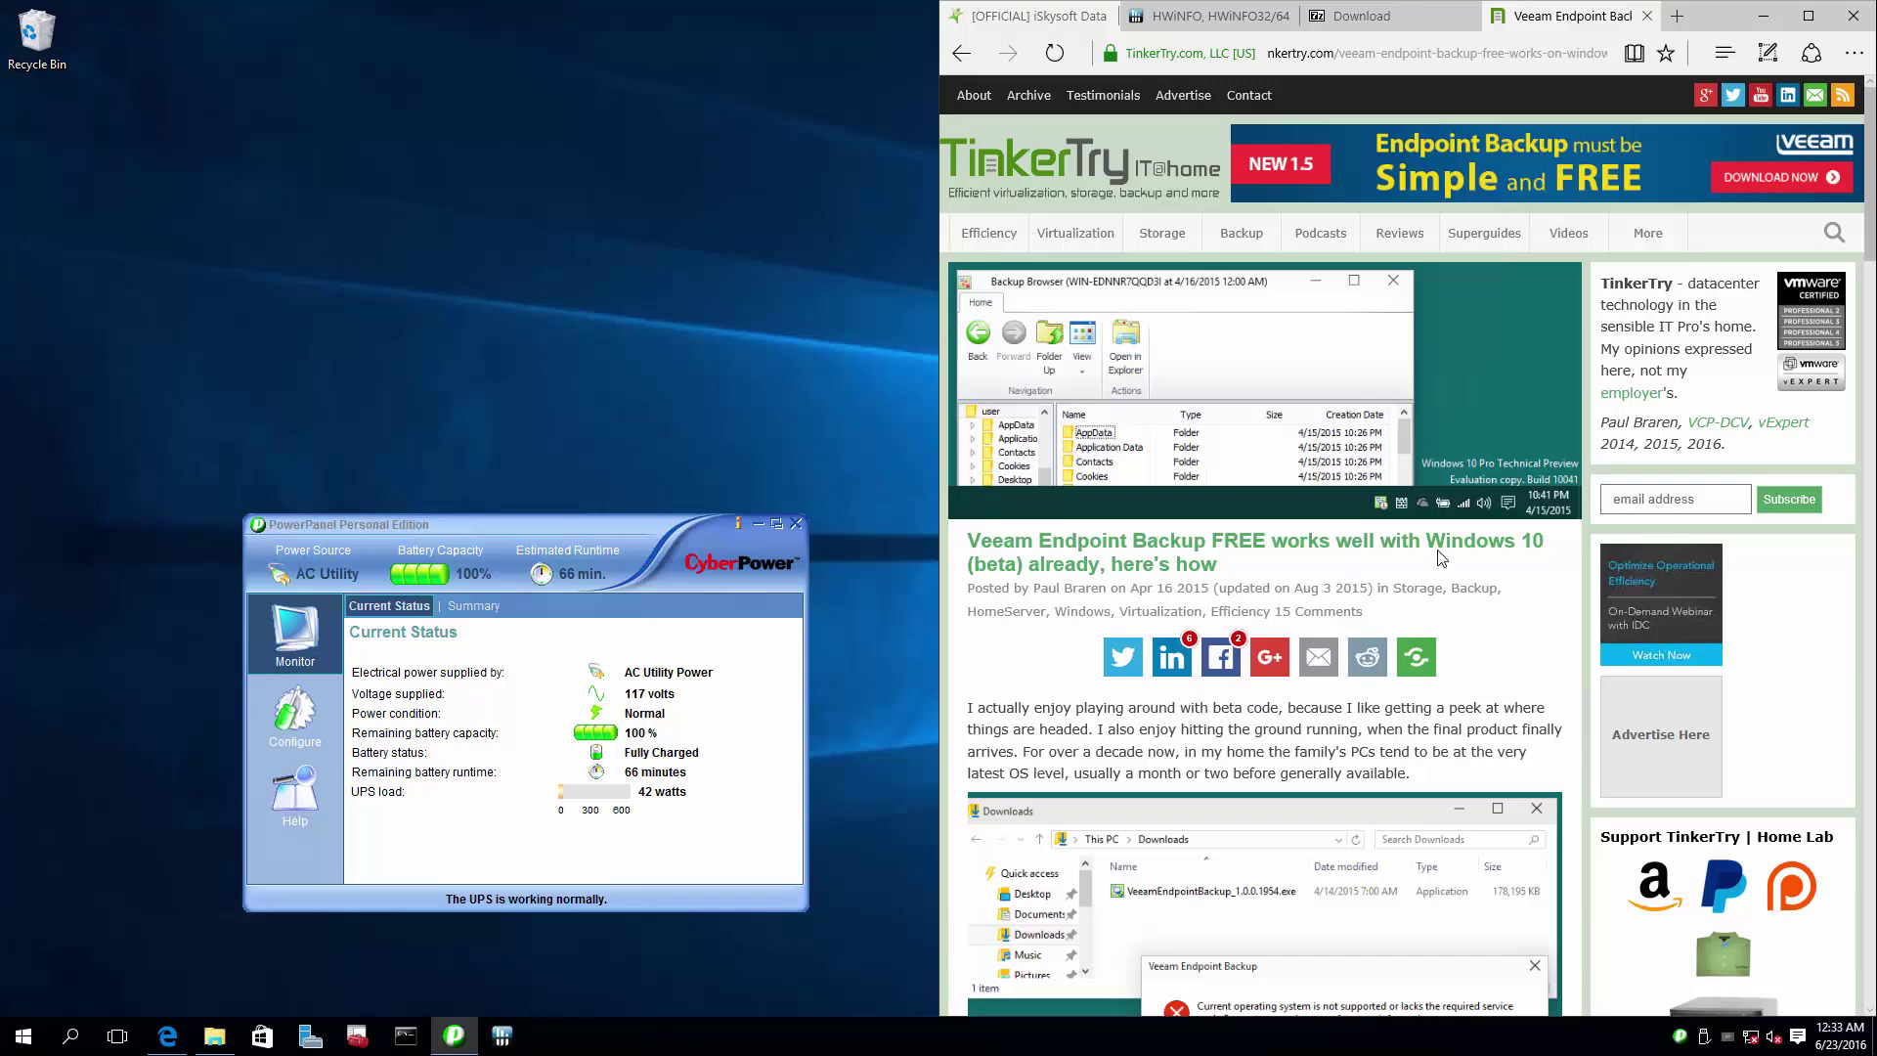
Step: Look through the introduction of the article on running Veeam Endpoint Backup FREE on Windows 10 beta
{"action": "scroll", "coordinate": [1279, 736], "scroll_direction": "down", "scroll_amount": 10}
{"action": "scroll", "coordinate": [1279, 735], "scroll_direction": "up", "scroll_amount": 10}
{"action": "scroll", "coordinate": [1766, 457], "scroll_direction": "down", "scroll_amount": 3}
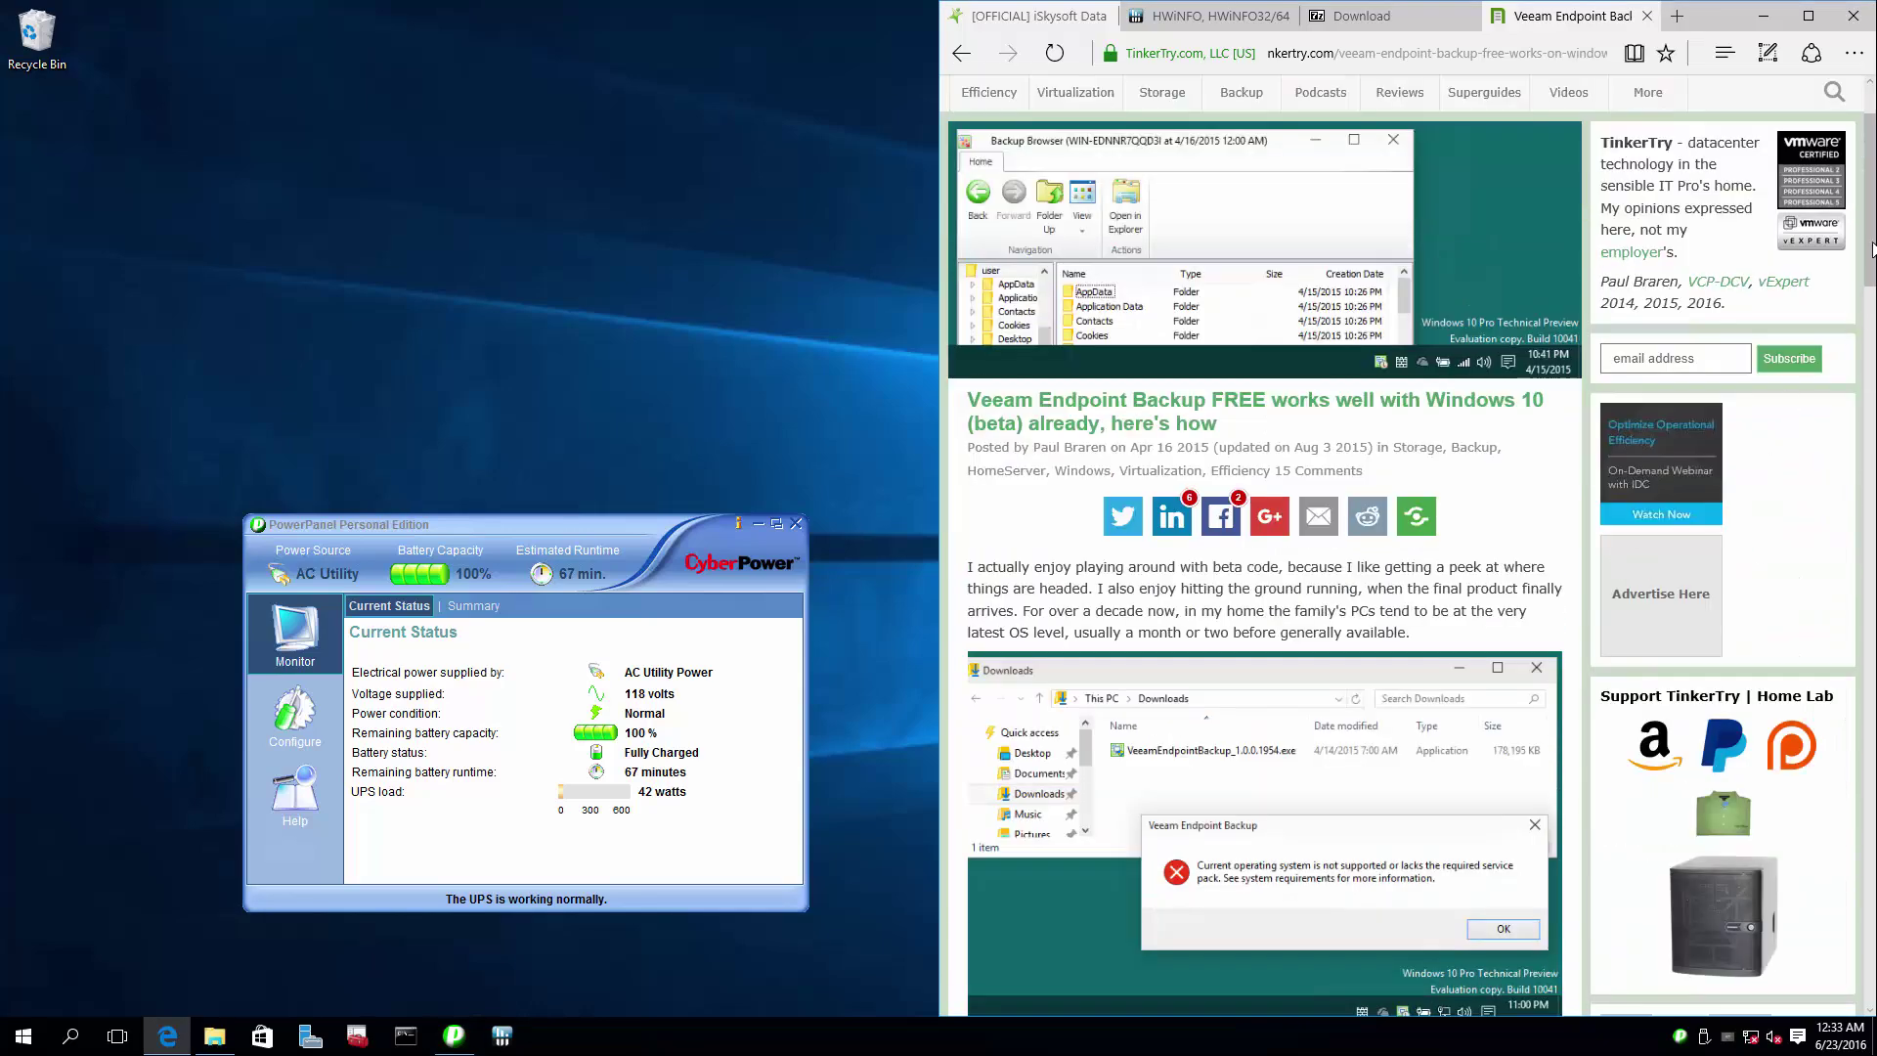
{"action": "left_click_drag", "start_coordinate": [1871, 246], "coordinate": [1870, 345]}
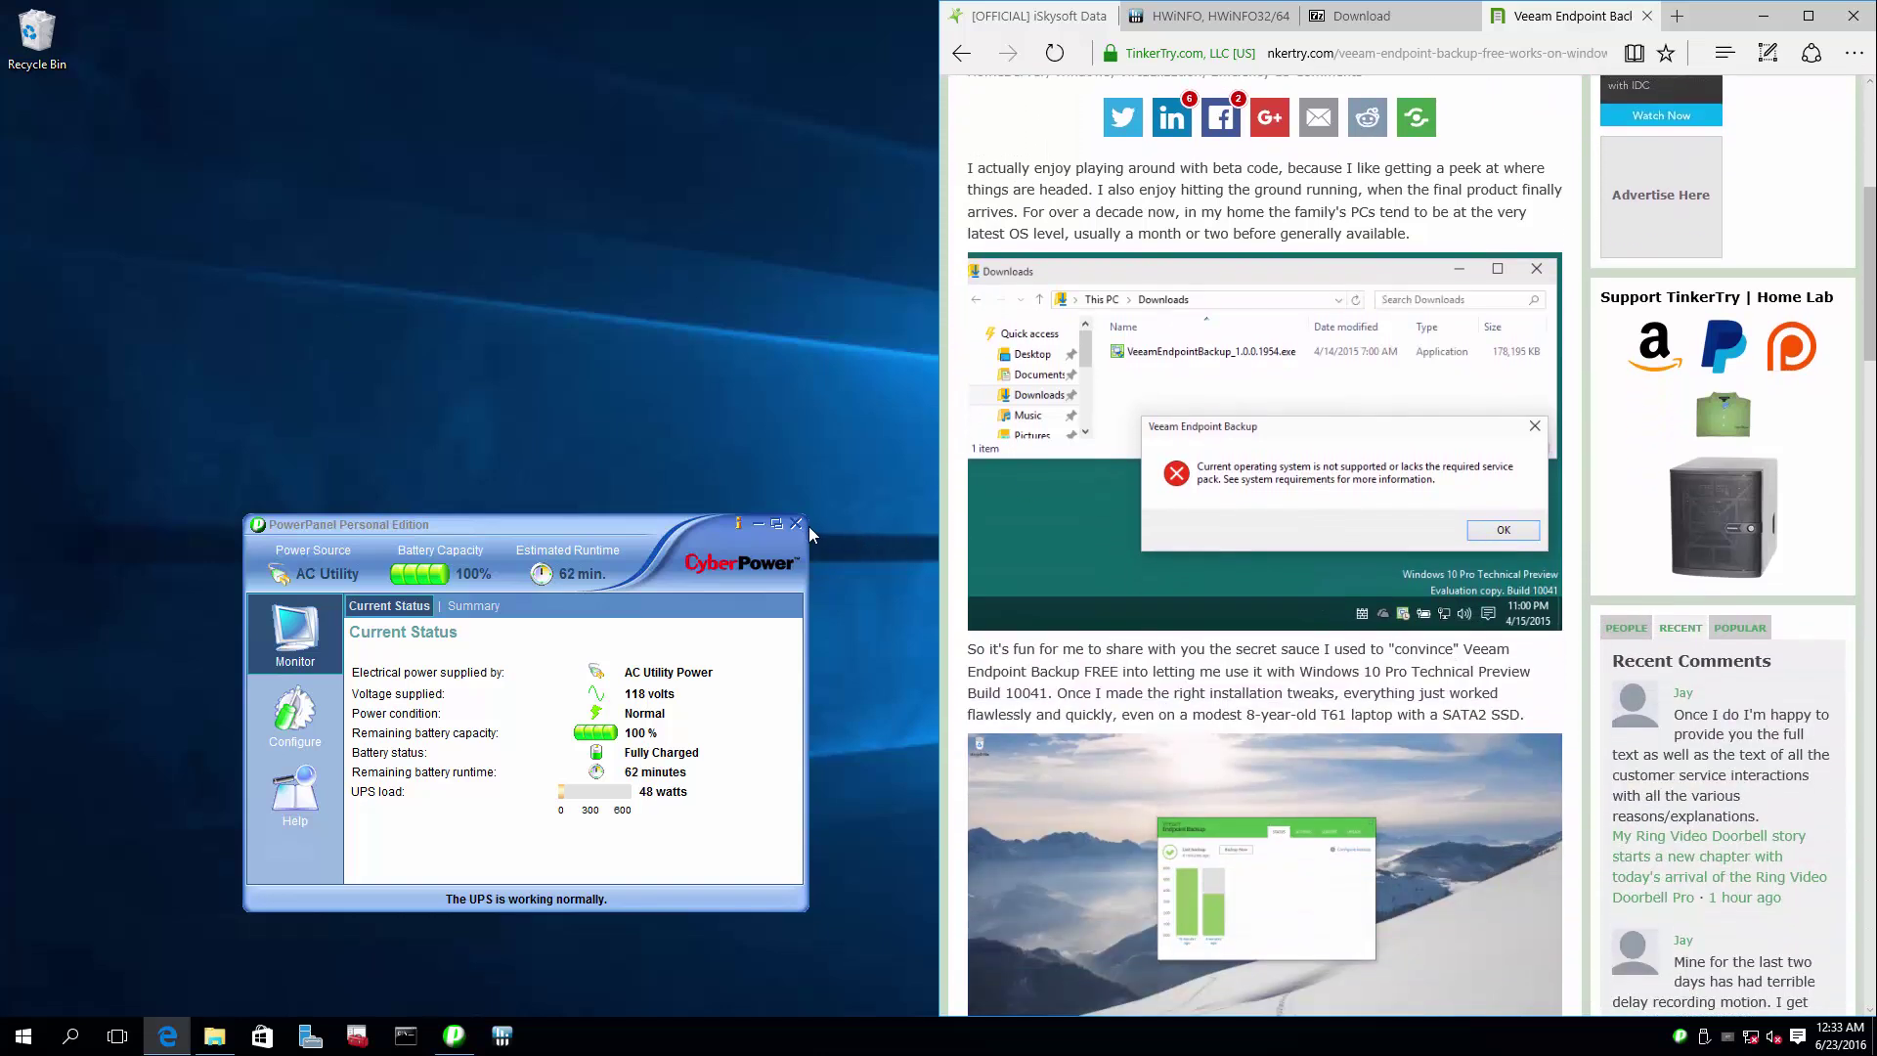
Step: Close PowerPanel, minimize the browser, and open the VeeamEndpointBackup_1.5.0.306 folder in File Explorer's Downloads
{"action": "left_click", "coordinate": [797, 524]}
{"action": "left_click", "coordinate": [1763, 15]}
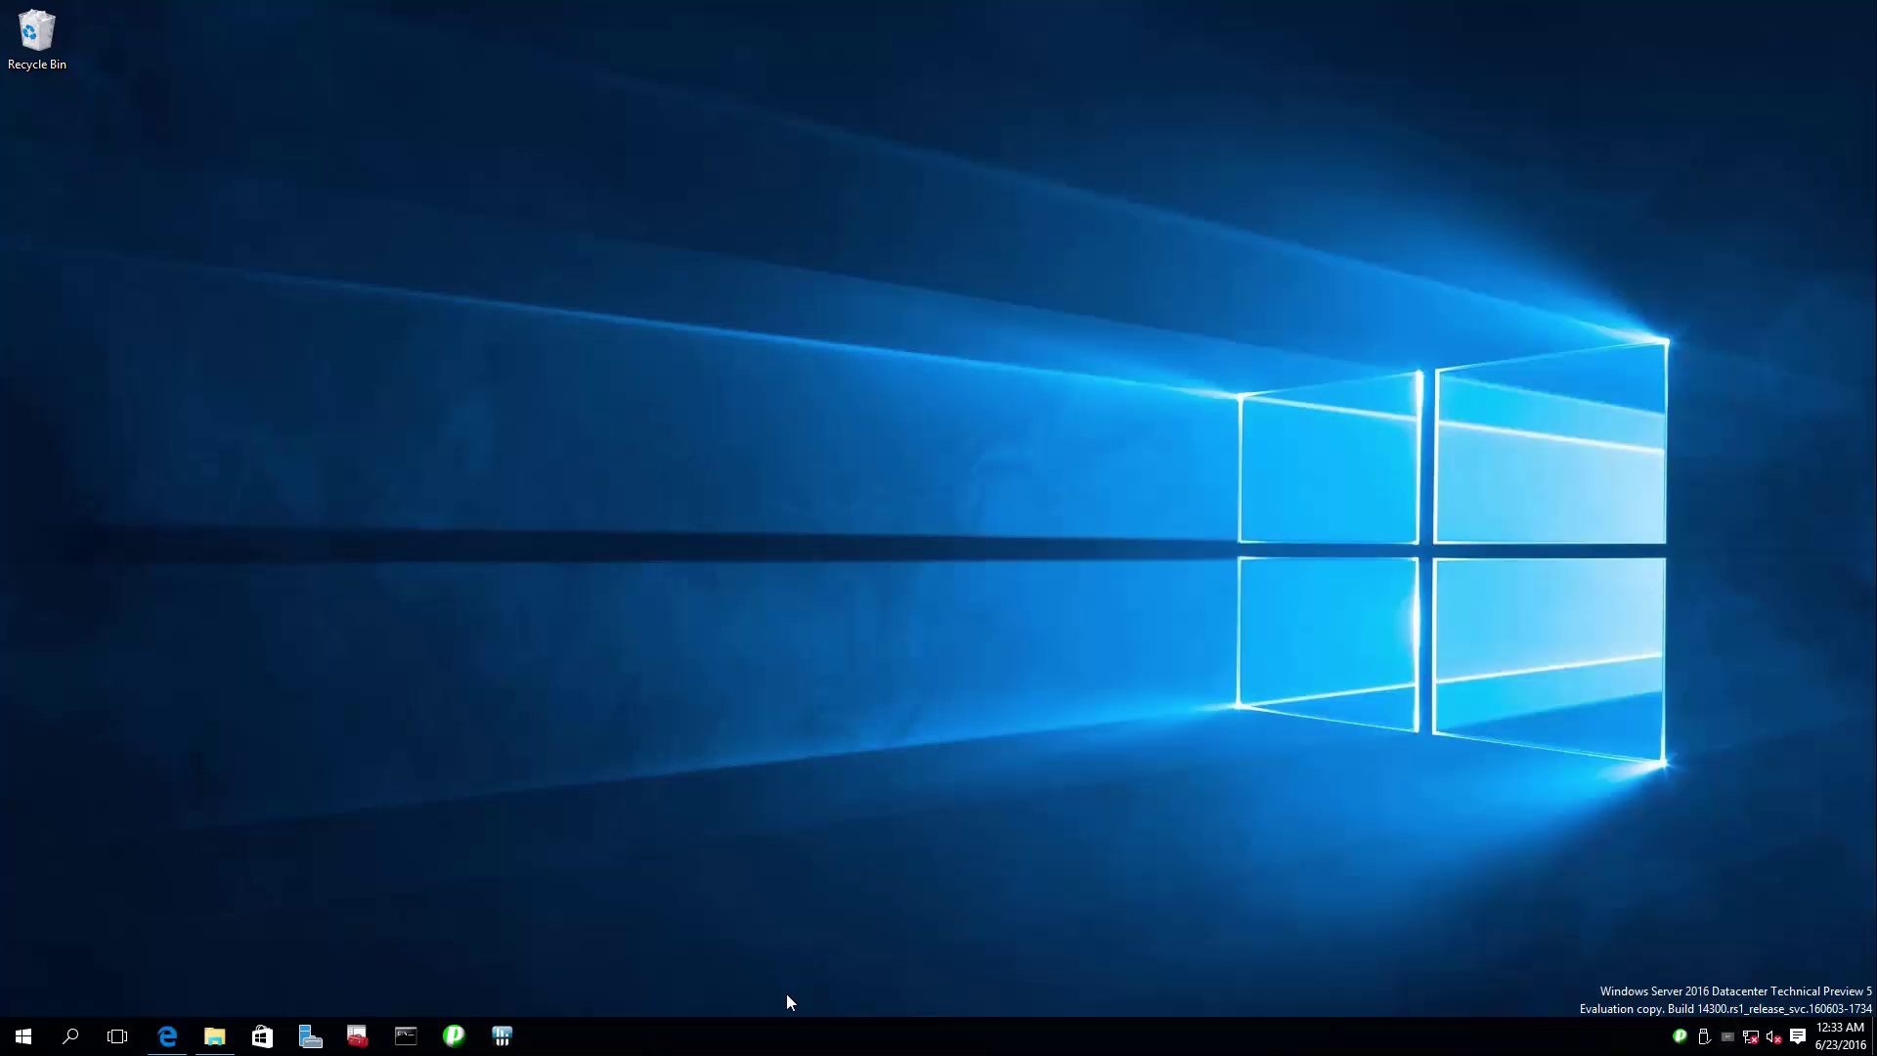
{"action": "left_click", "coordinate": [215, 1036]}
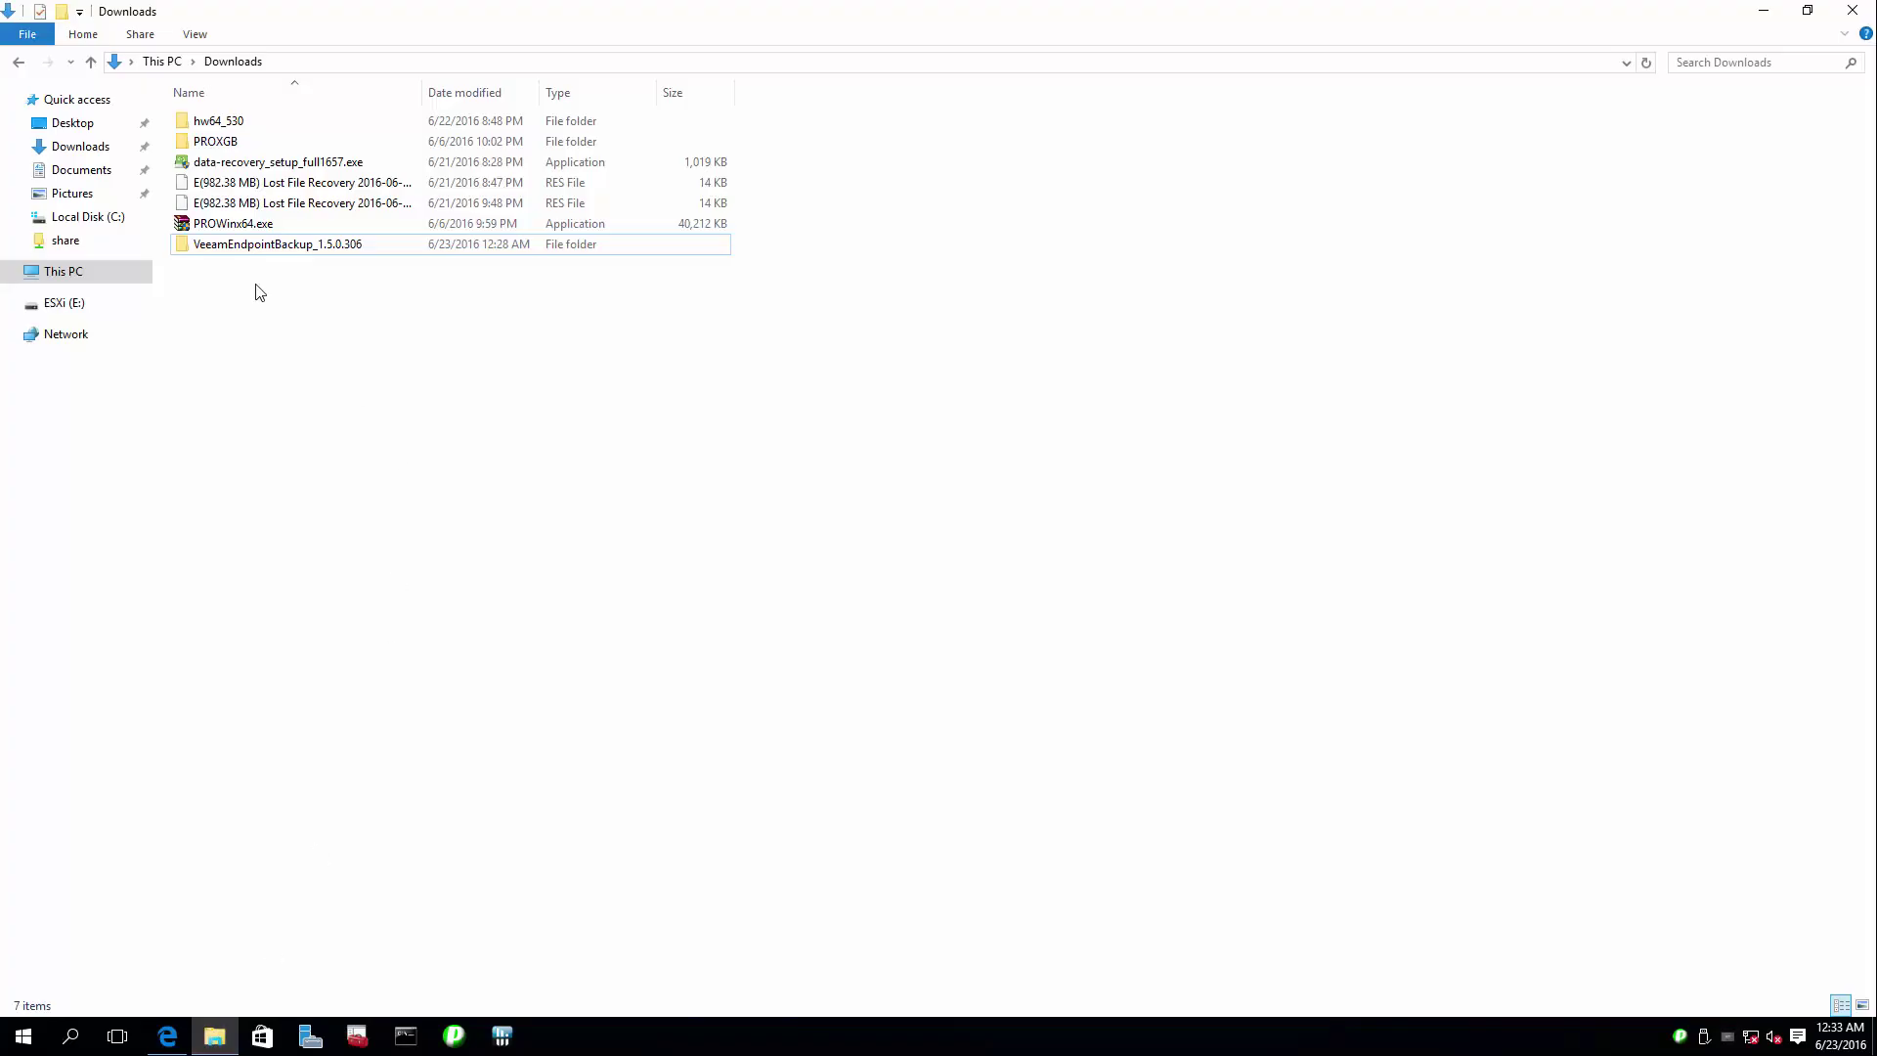
{"action": "double_click", "coordinate": [267, 246]}
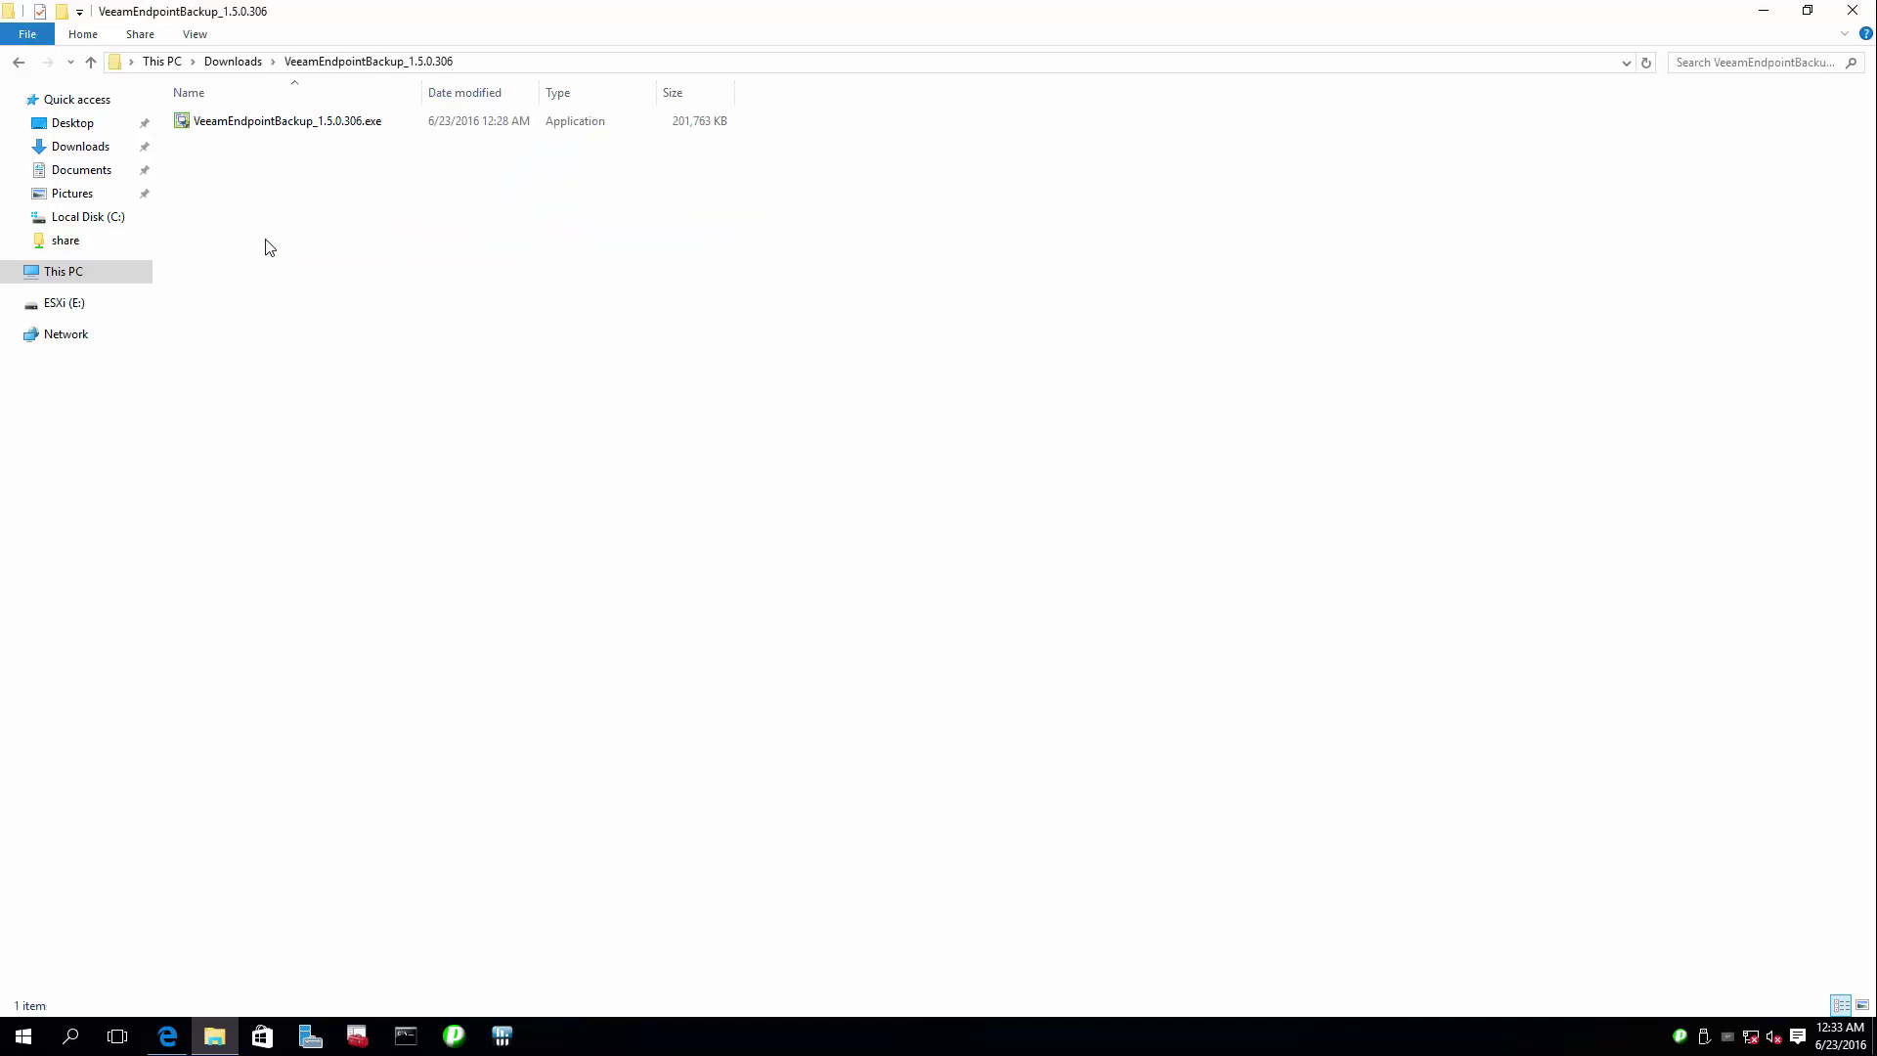
Step: Try to run VeeamEndpointBackup_1.5.0.306.exe with administrator approval, dismiss its message, and minimize the folder window
{"action": "left_click", "coordinate": [278, 131]}
{"action": "double_click", "coordinate": [280, 135]}
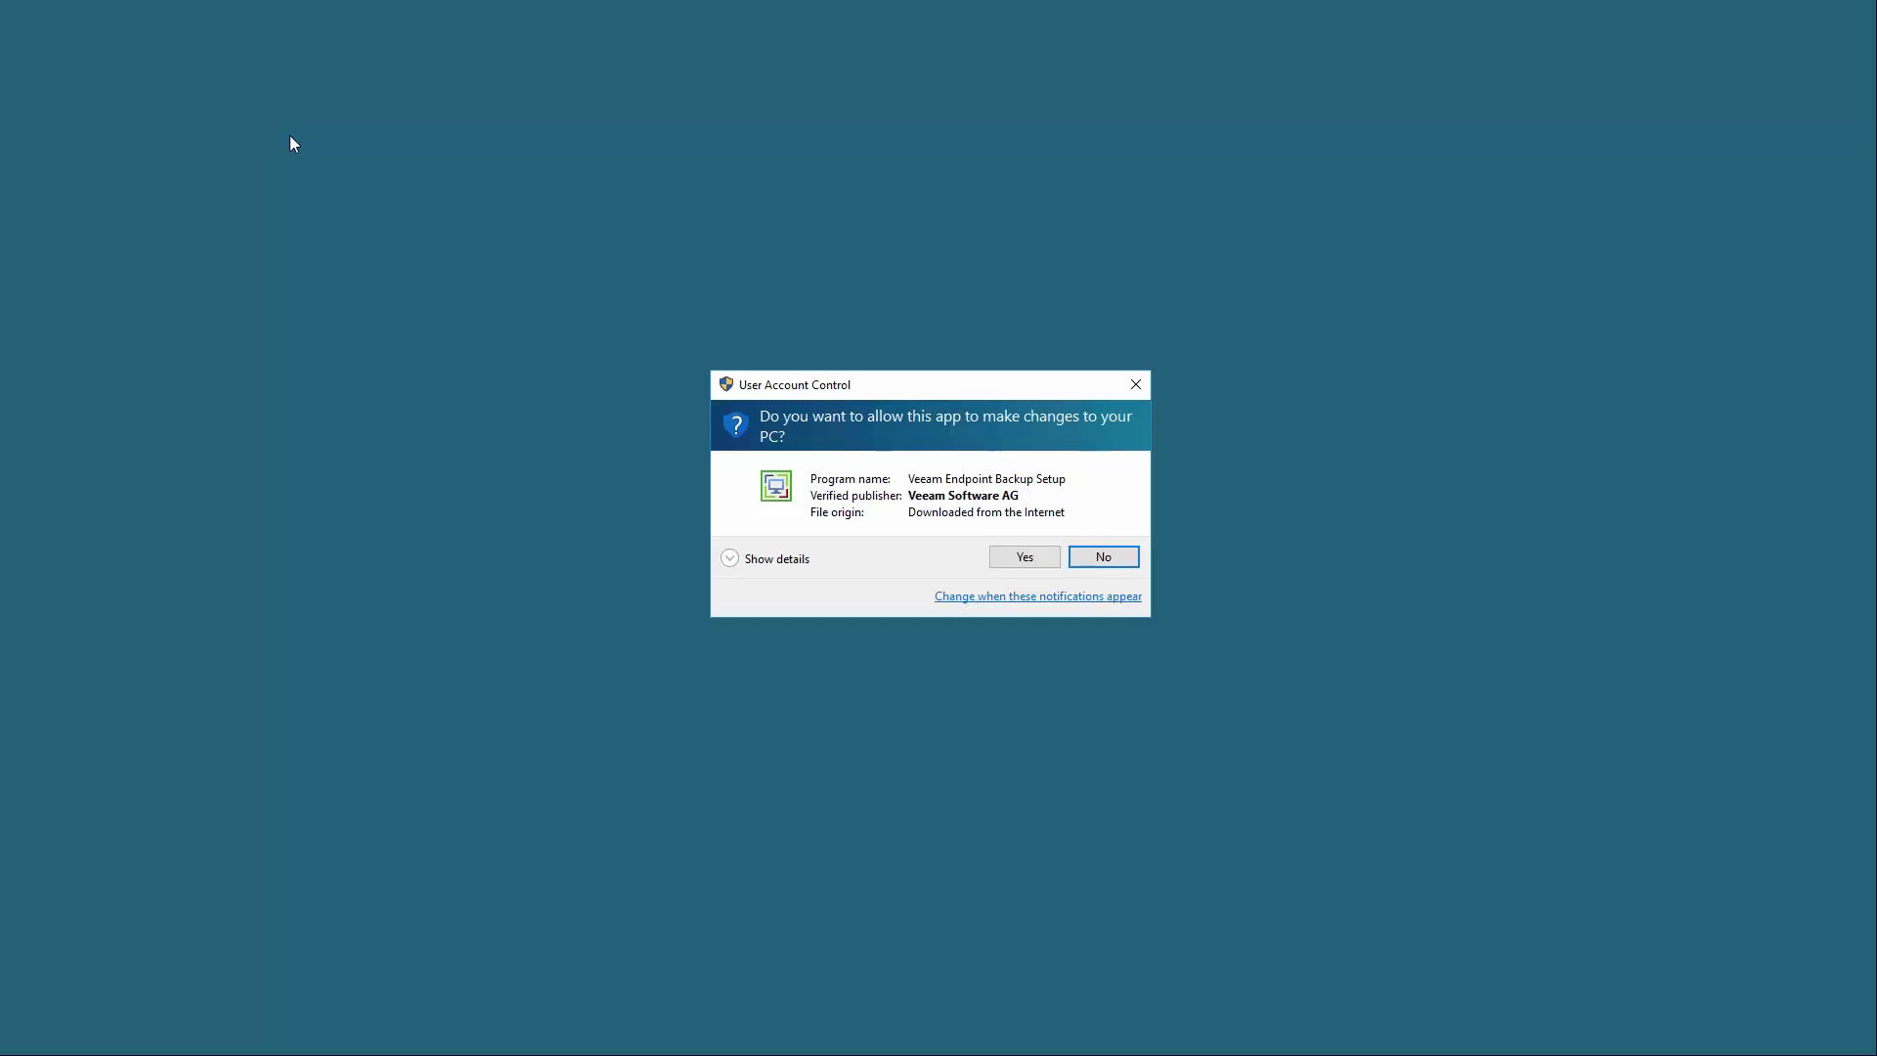
{"action": "left_click", "coordinate": [1024, 556]}
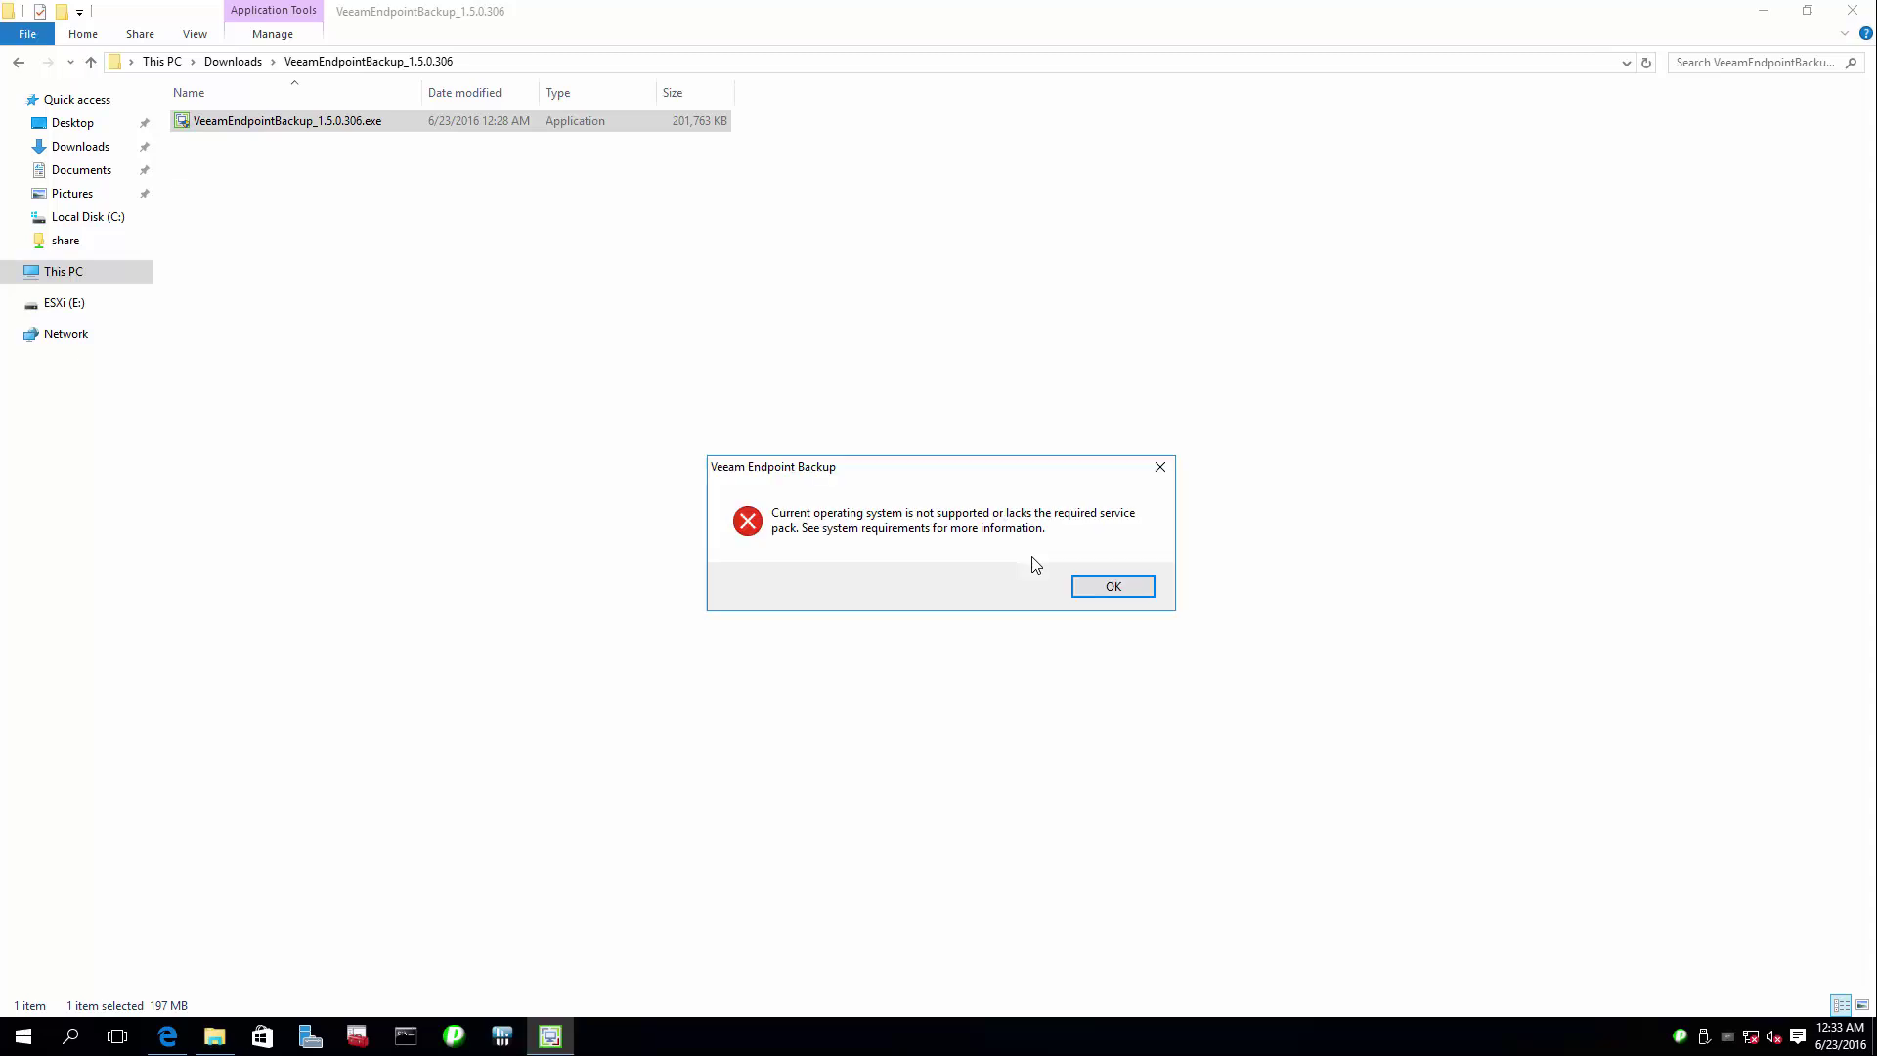
{"action": "left_click", "coordinate": [1114, 587]}
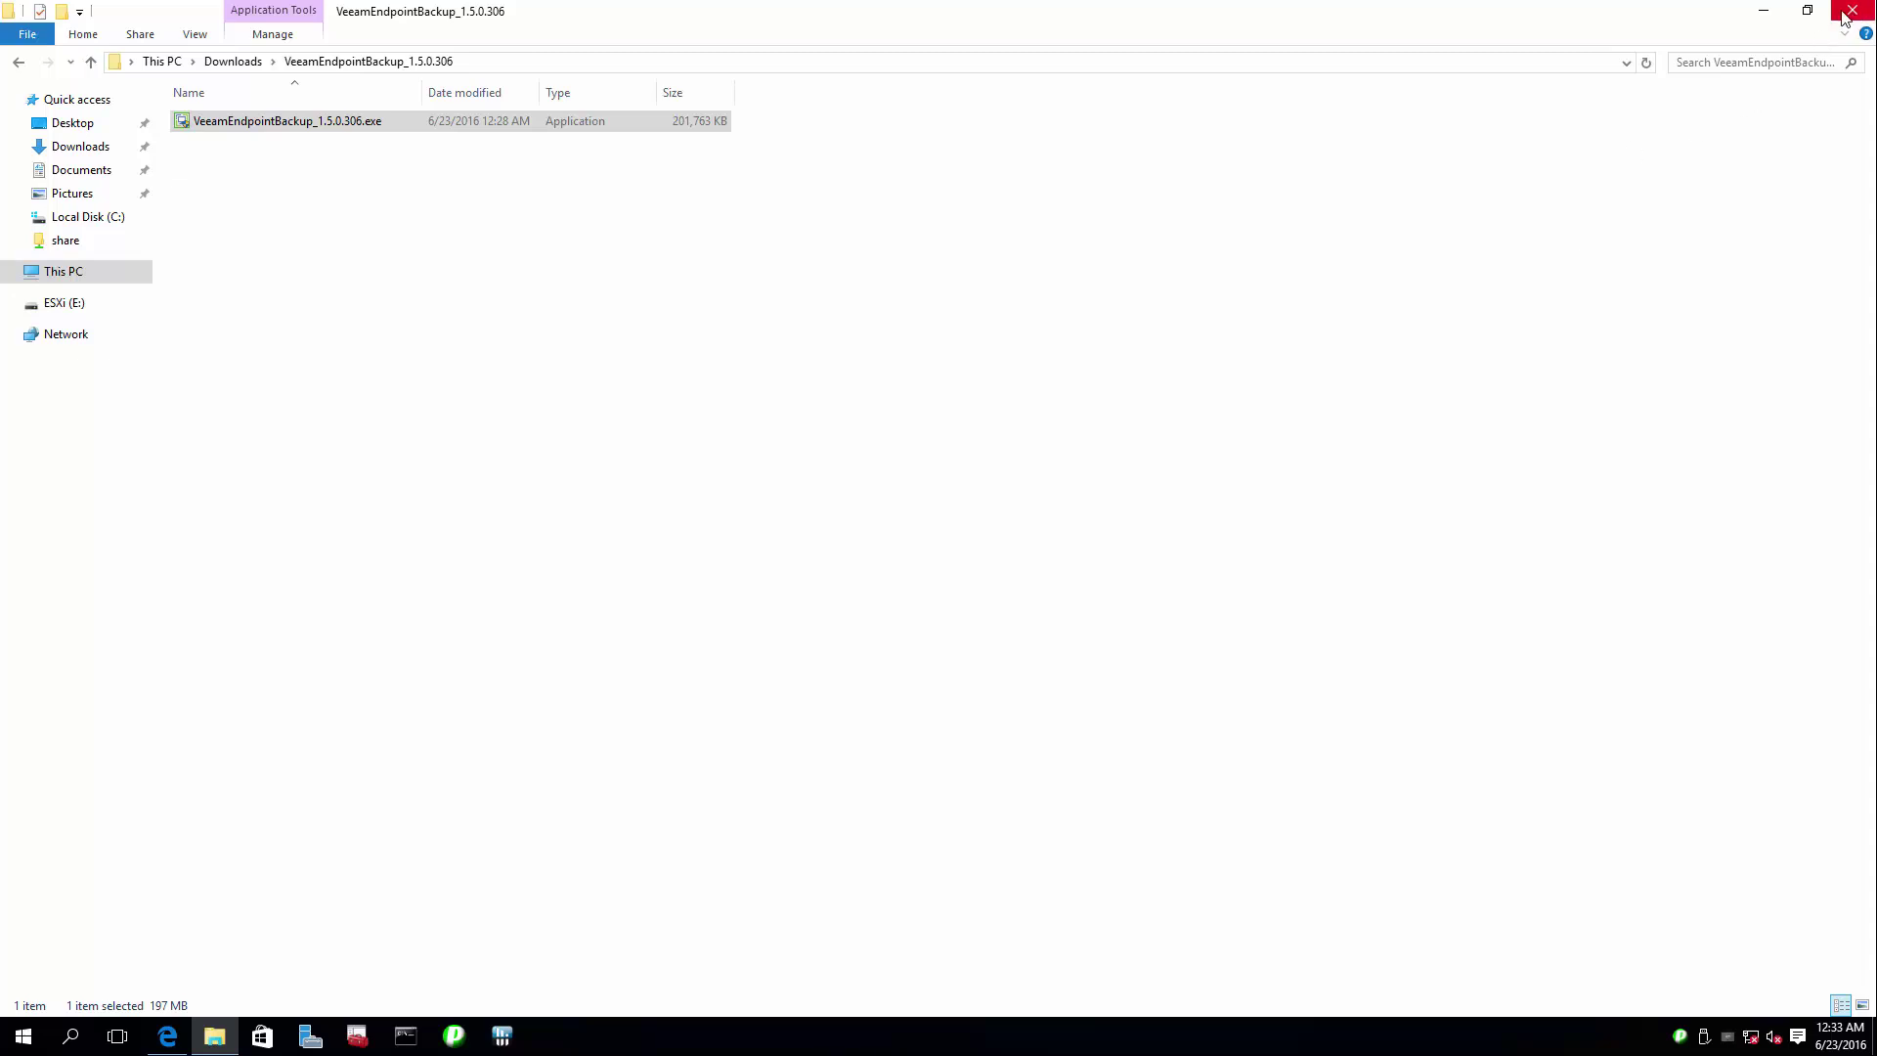
{"action": "left_click", "coordinate": [1764, 12]}
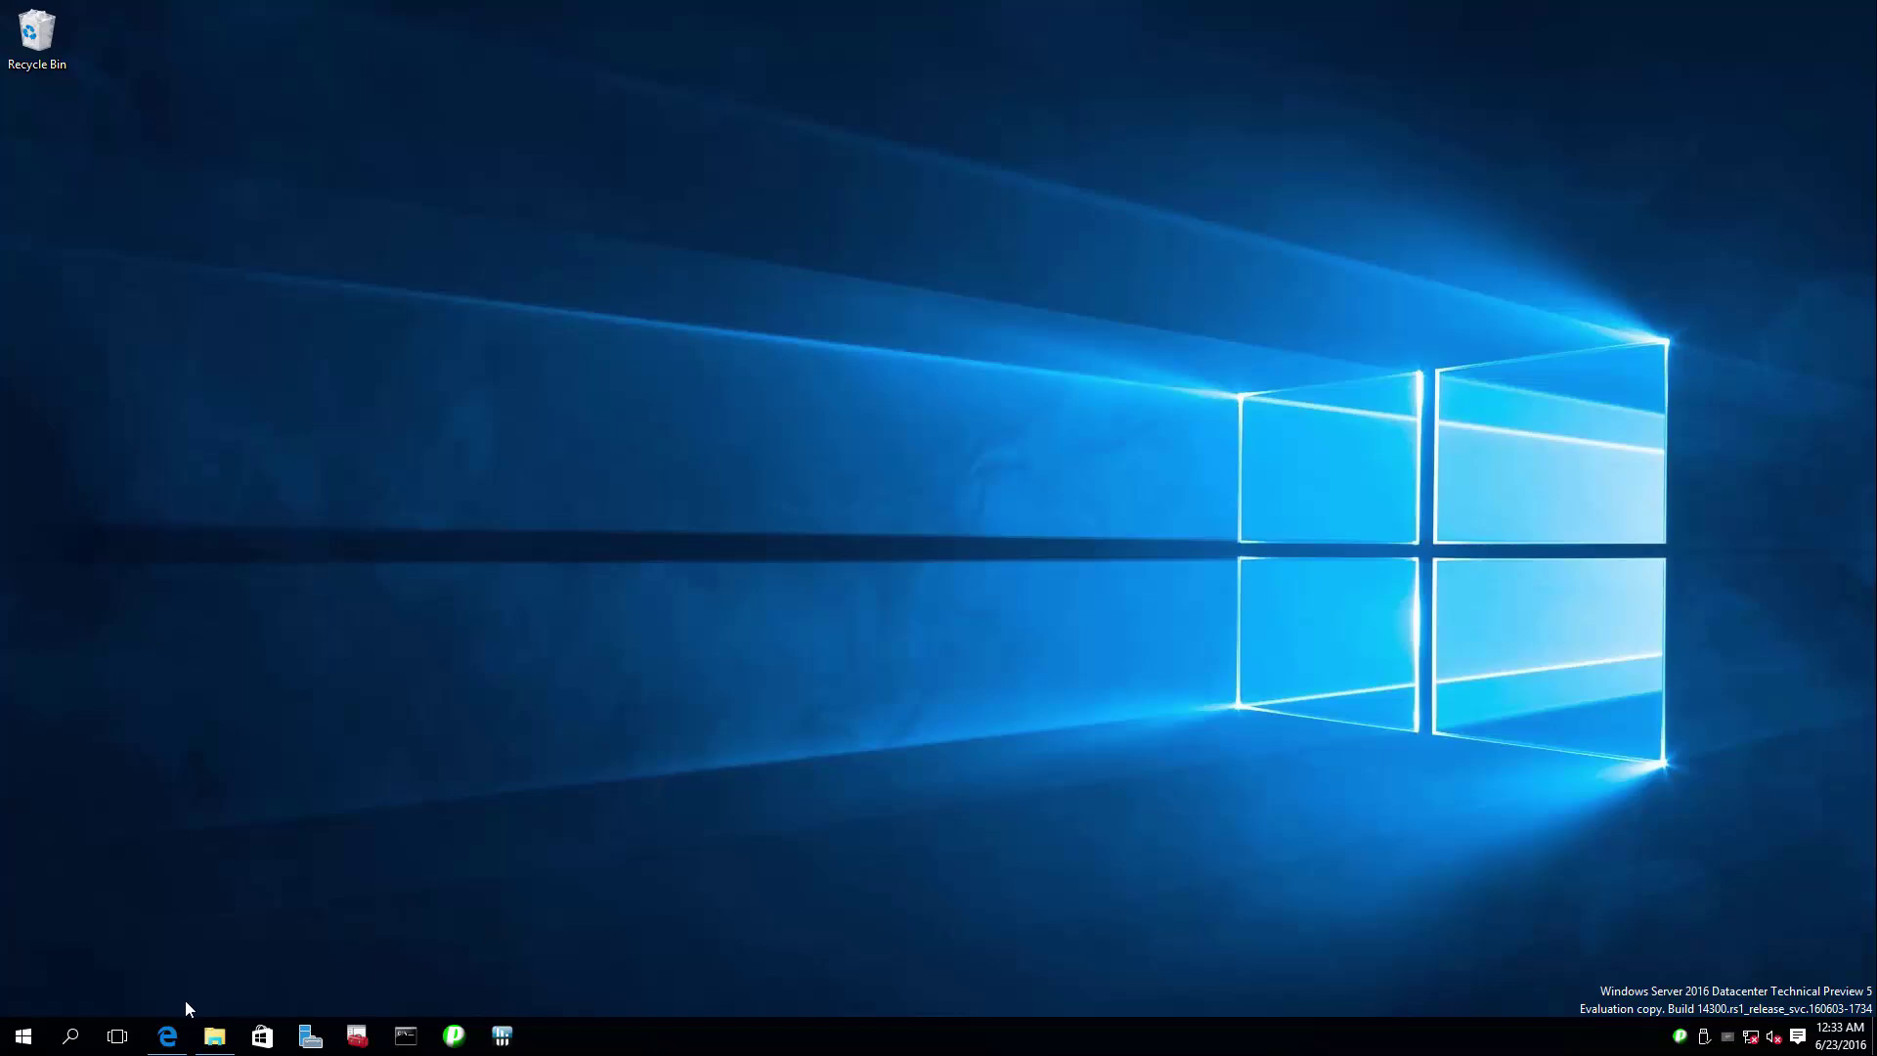
Step: Return to the Veeam article in Edge and examine its Prerequisites, Downloads and Instructions sections
{"action": "left_click", "coordinate": [167, 1038]}
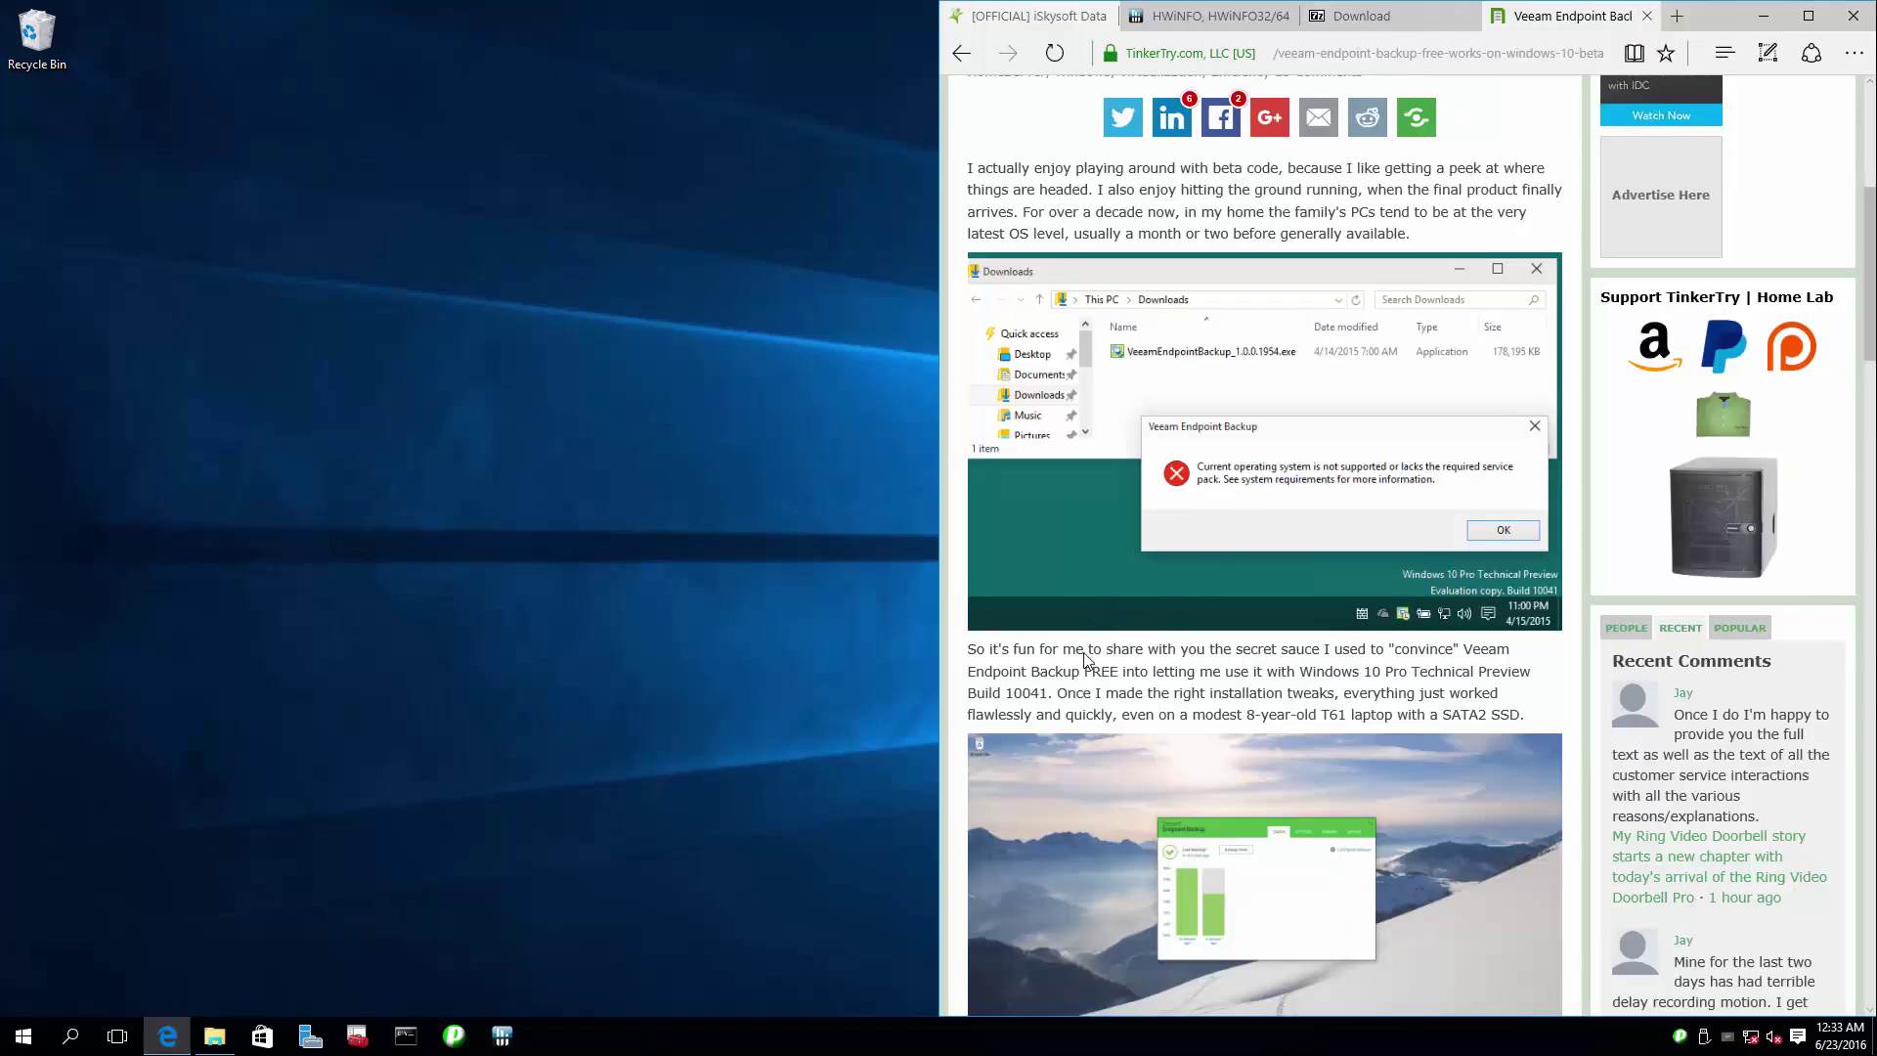
{"action": "scroll", "coordinate": [1082, 665], "scroll_direction": "down", "scroll_amount": 4}
{"action": "scroll", "coordinate": [1082, 663], "scroll_direction": "down", "scroll_amount": 4}
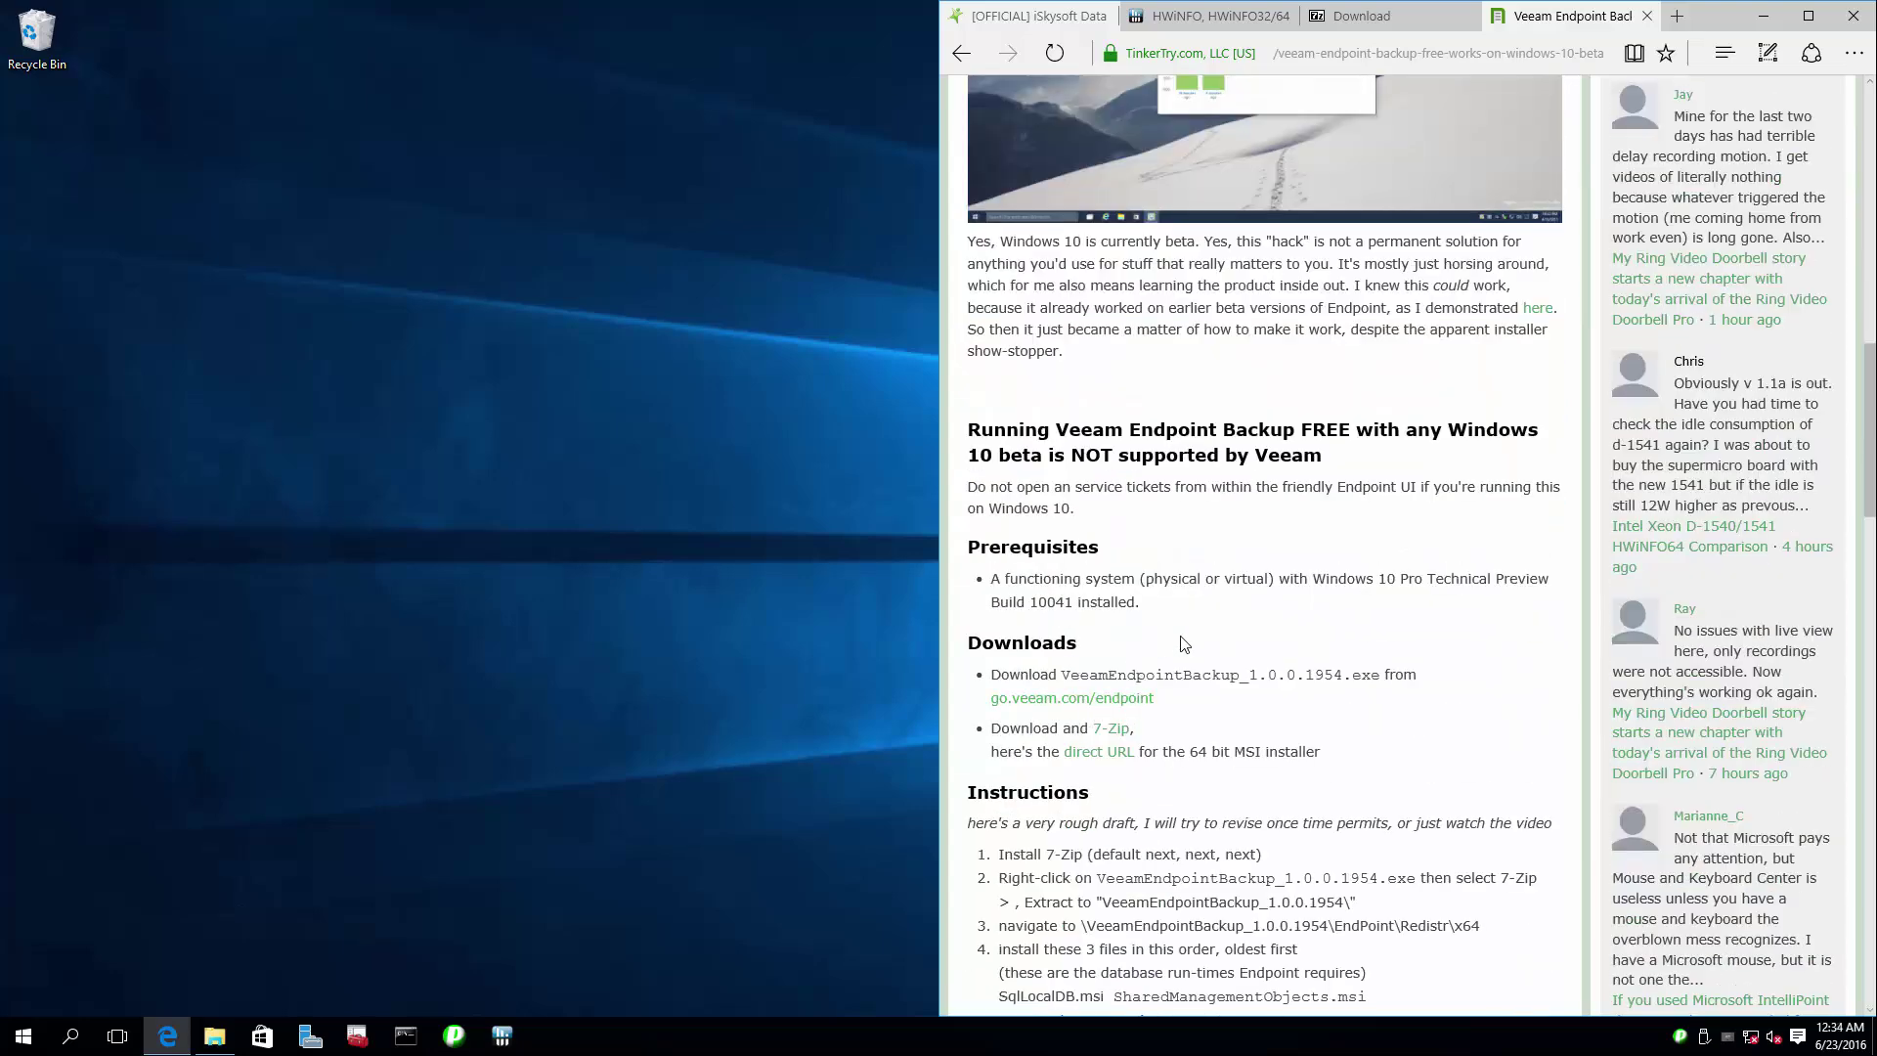
{"action": "scroll", "coordinate": [1200, 603], "scroll_direction": "down", "scroll_amount": 1}
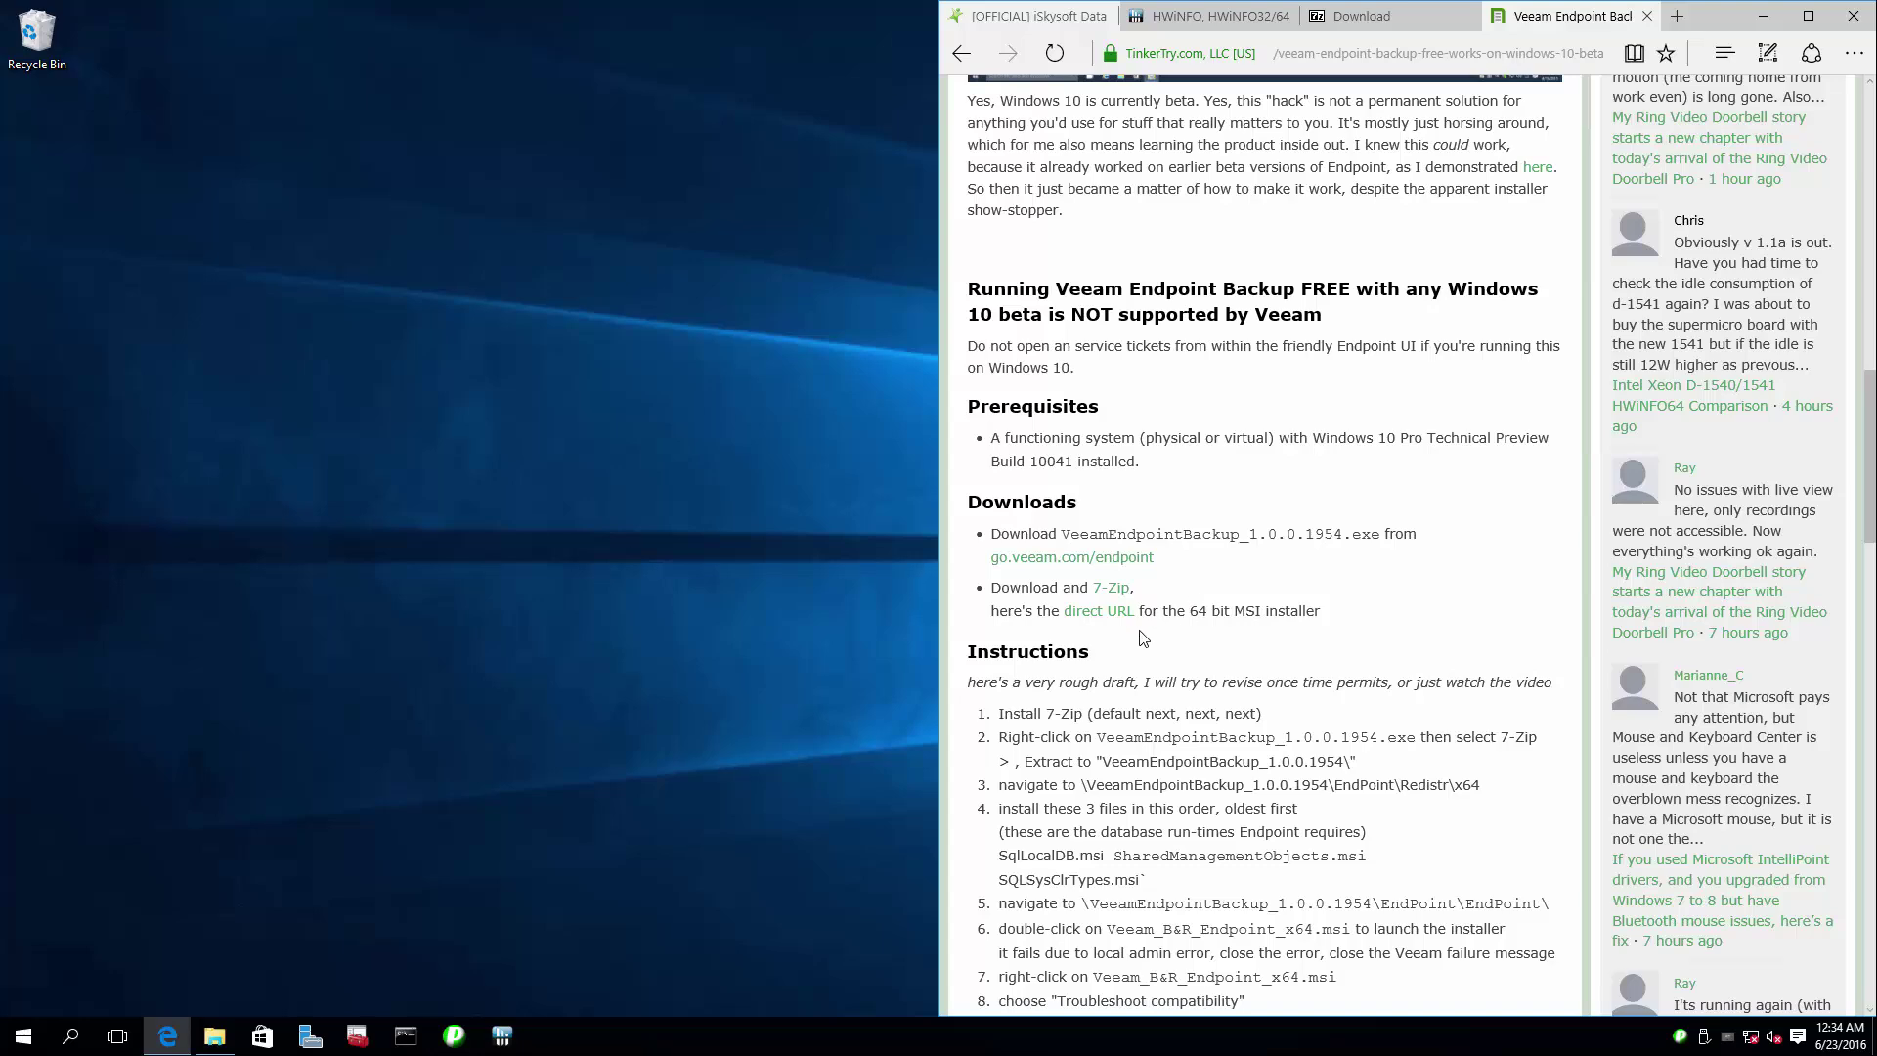
Step: Detach the 7-Zip Download page into its own window and show the Veeam article again beside it
{"action": "left_click_drag", "start_coordinate": [1388, 15], "coordinate": [390, 39]}
{"action": "left_click_drag", "start_coordinate": [713, 44], "coordinate": [174, 113]}
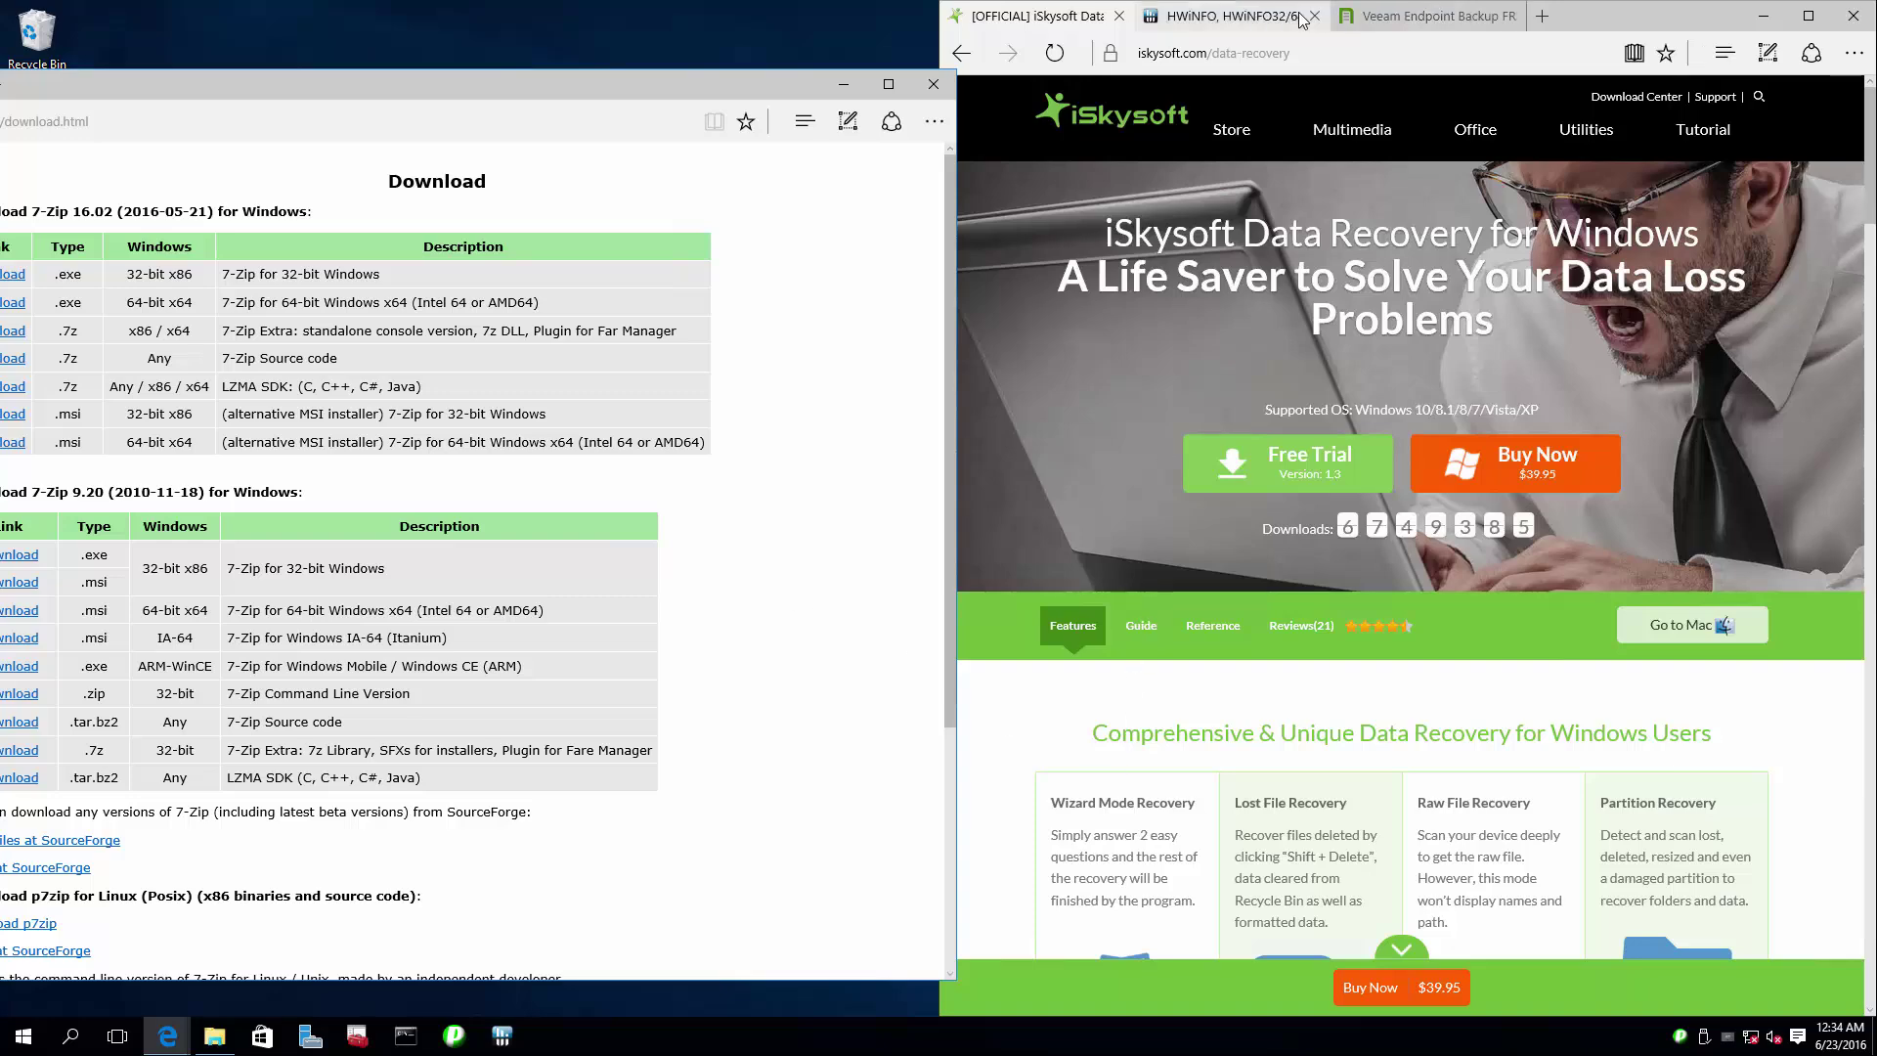
{"action": "left_click", "coordinate": [1413, 26]}
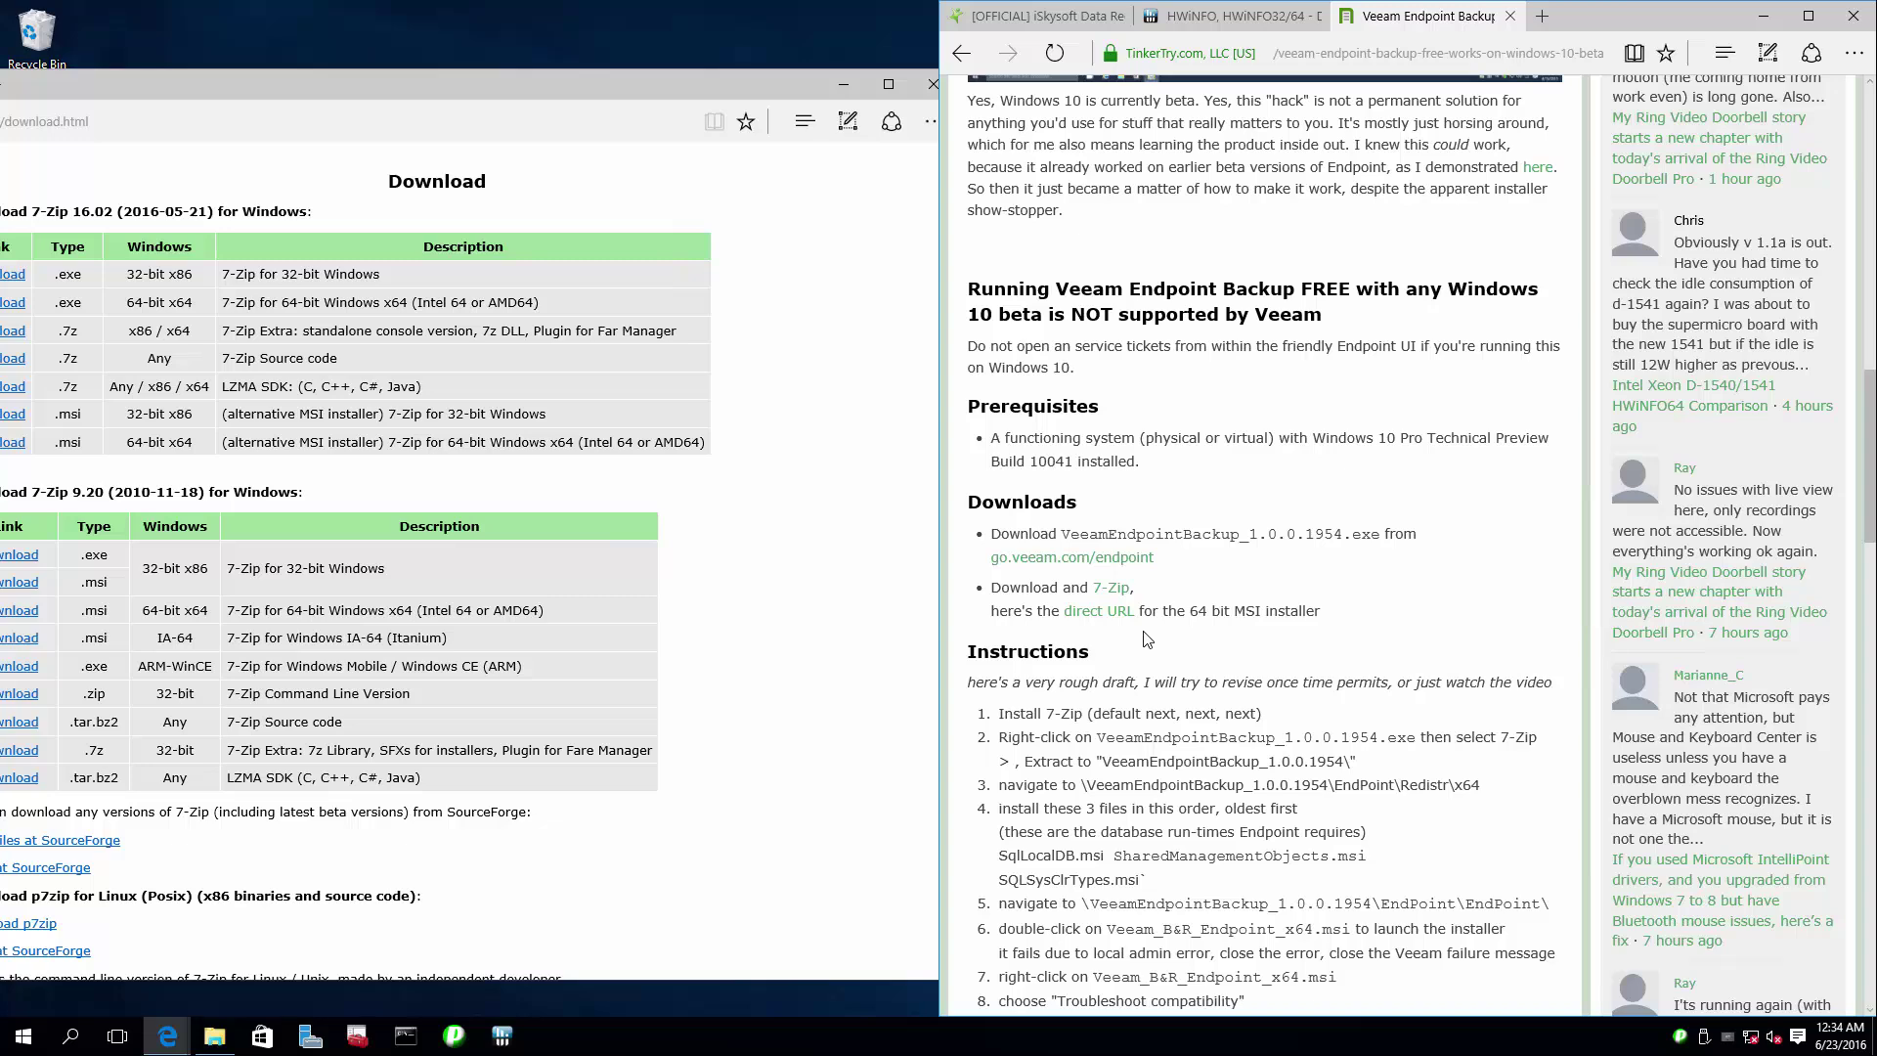
Step: Copy the article's direct URL for the 64-bit 7-Zip installer and load it in the 7-Zip window to download 7z920-x64.msi
{"action": "right_click", "coordinate": [1099, 613]}
{"action": "left_click", "coordinate": [1124, 735]}
{"action": "left_click", "coordinate": [157, 119]}
{"action": "key", "text": "ctrl+v"}
{"action": "key", "text": "Return"}
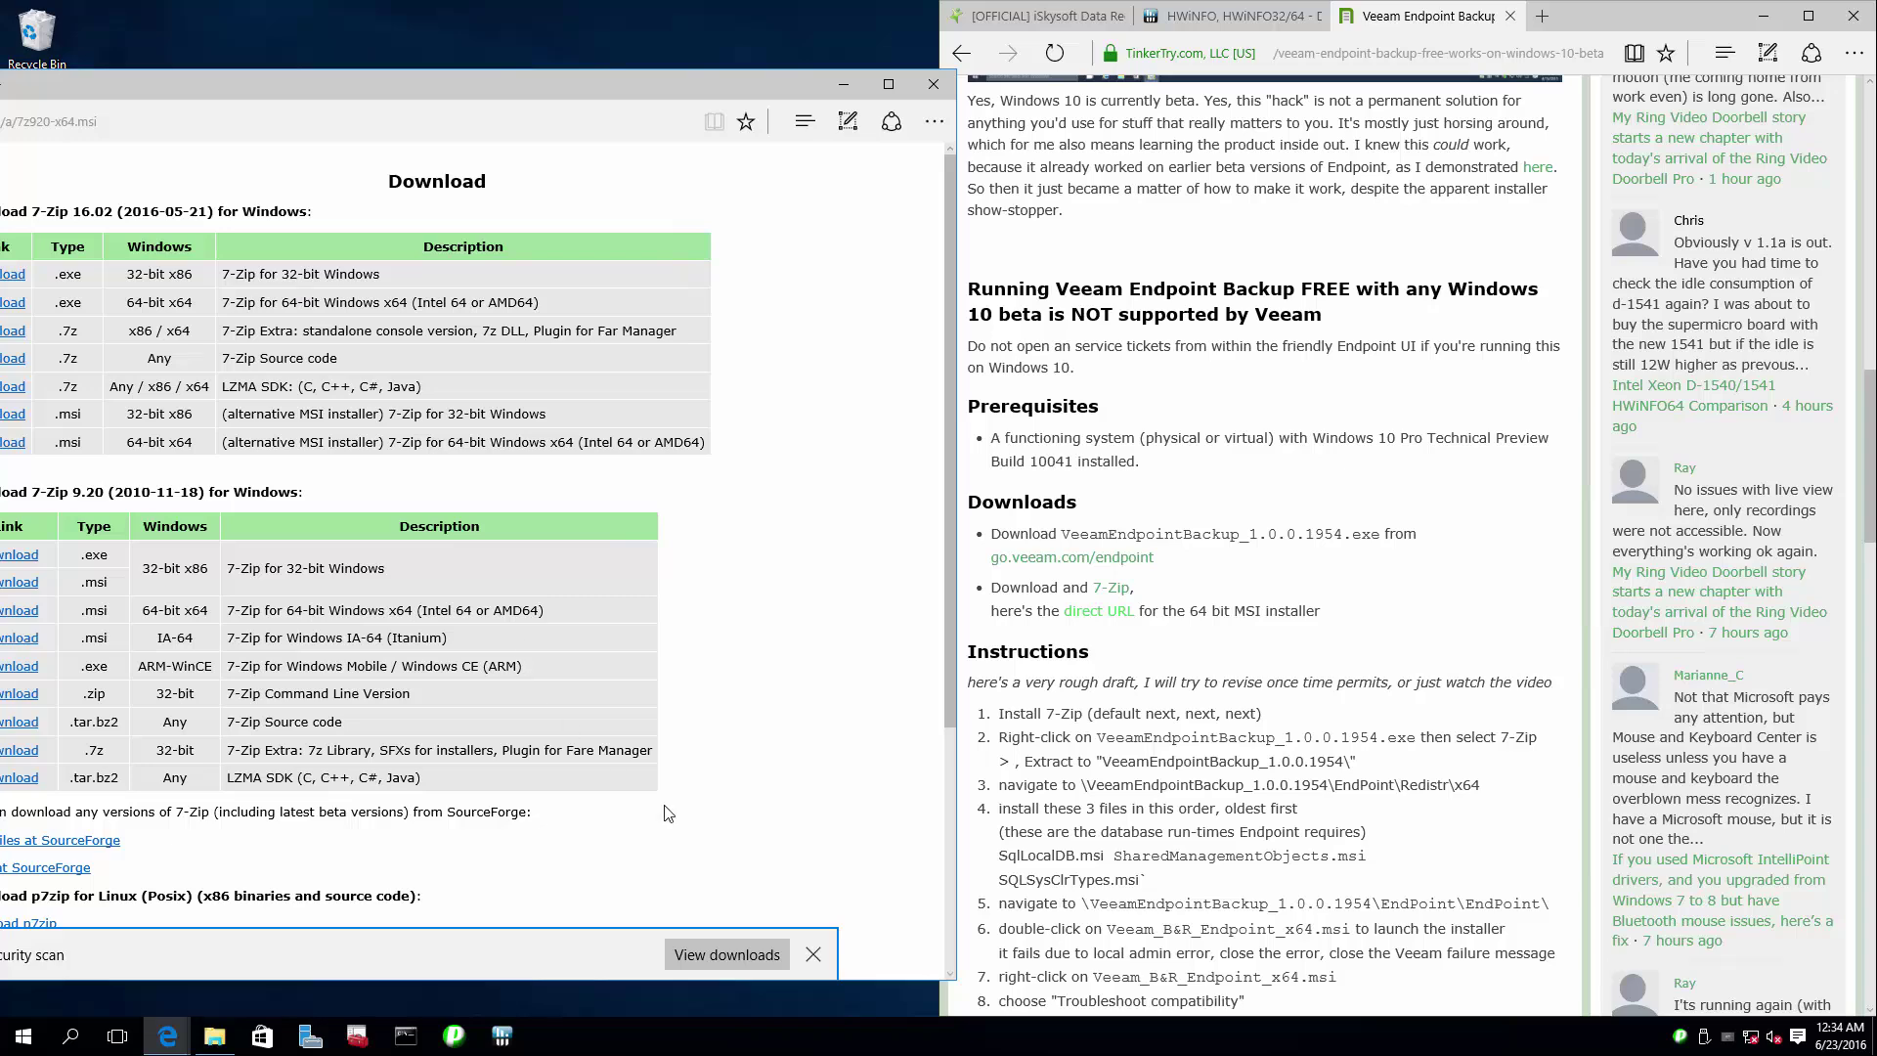
Step: Open the Downloads folder from the browser's download list and sort its files by date modified
{"action": "left_click", "coordinate": [733, 948]}
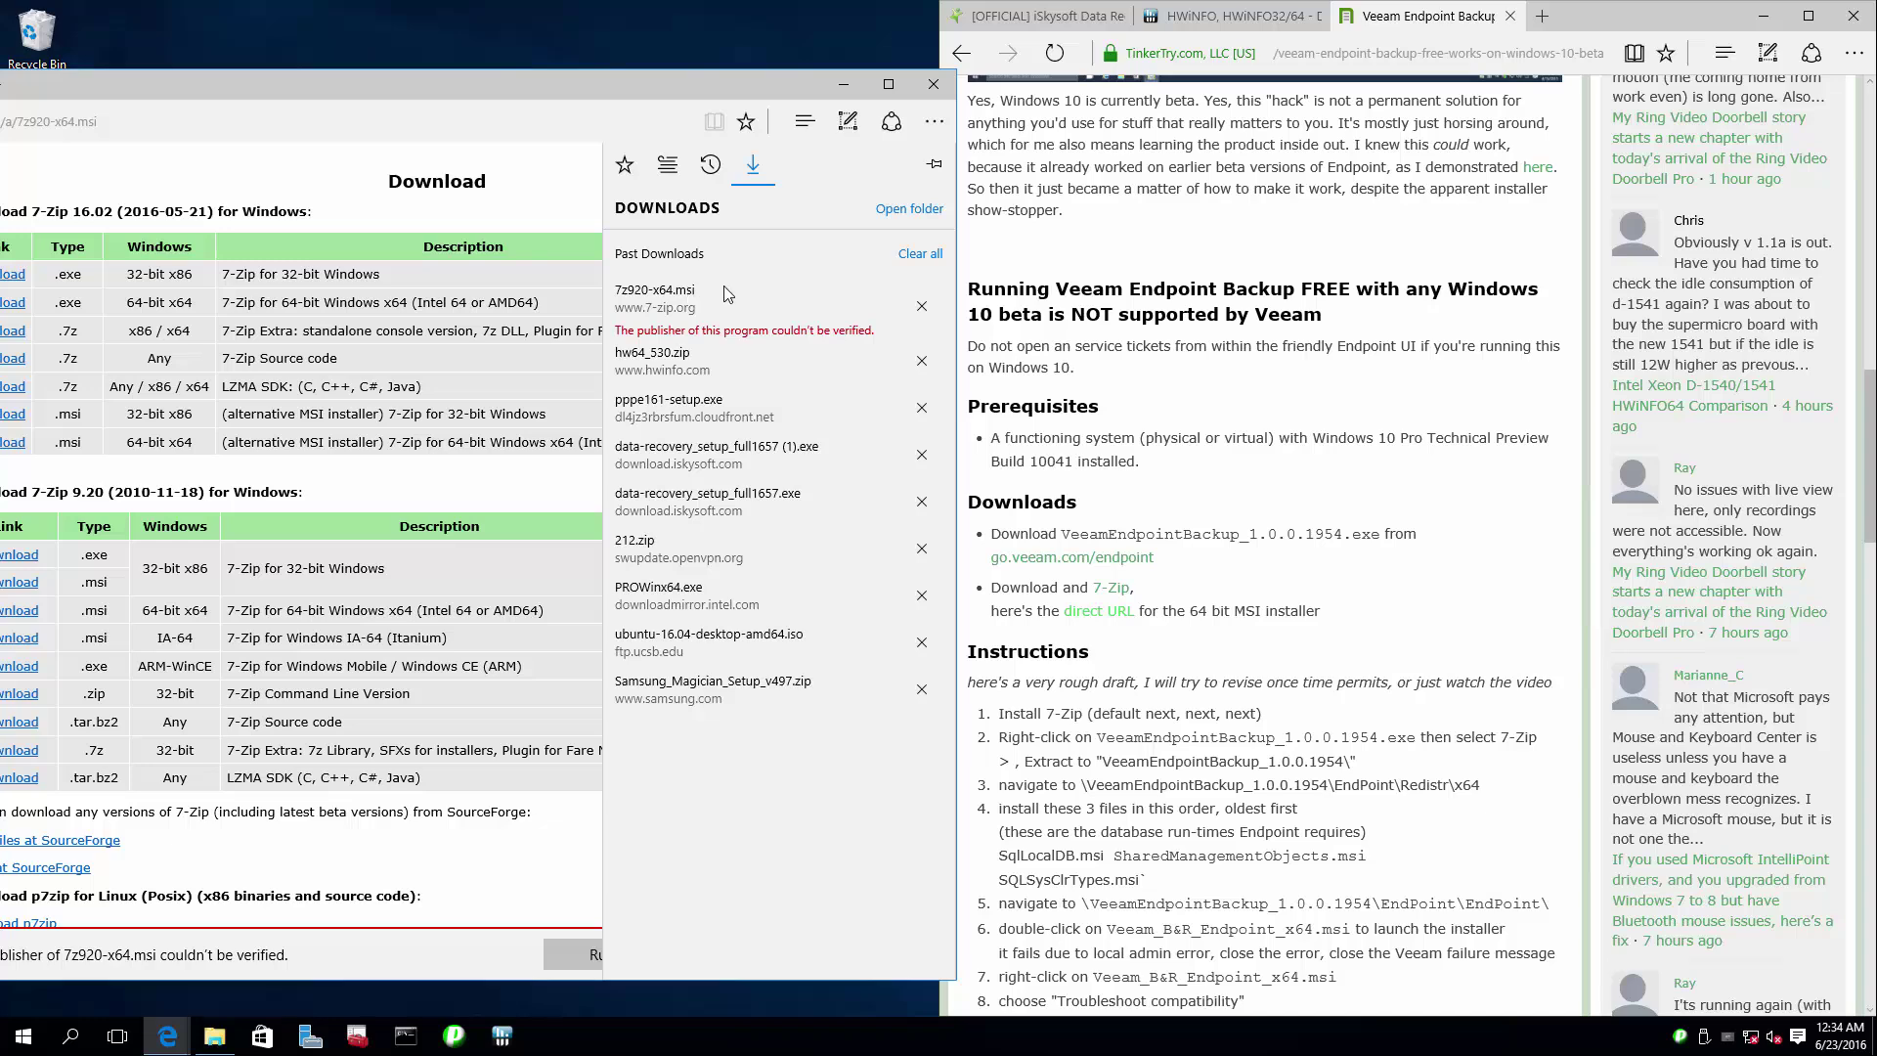
{"action": "left_click", "coordinate": [908, 209]}
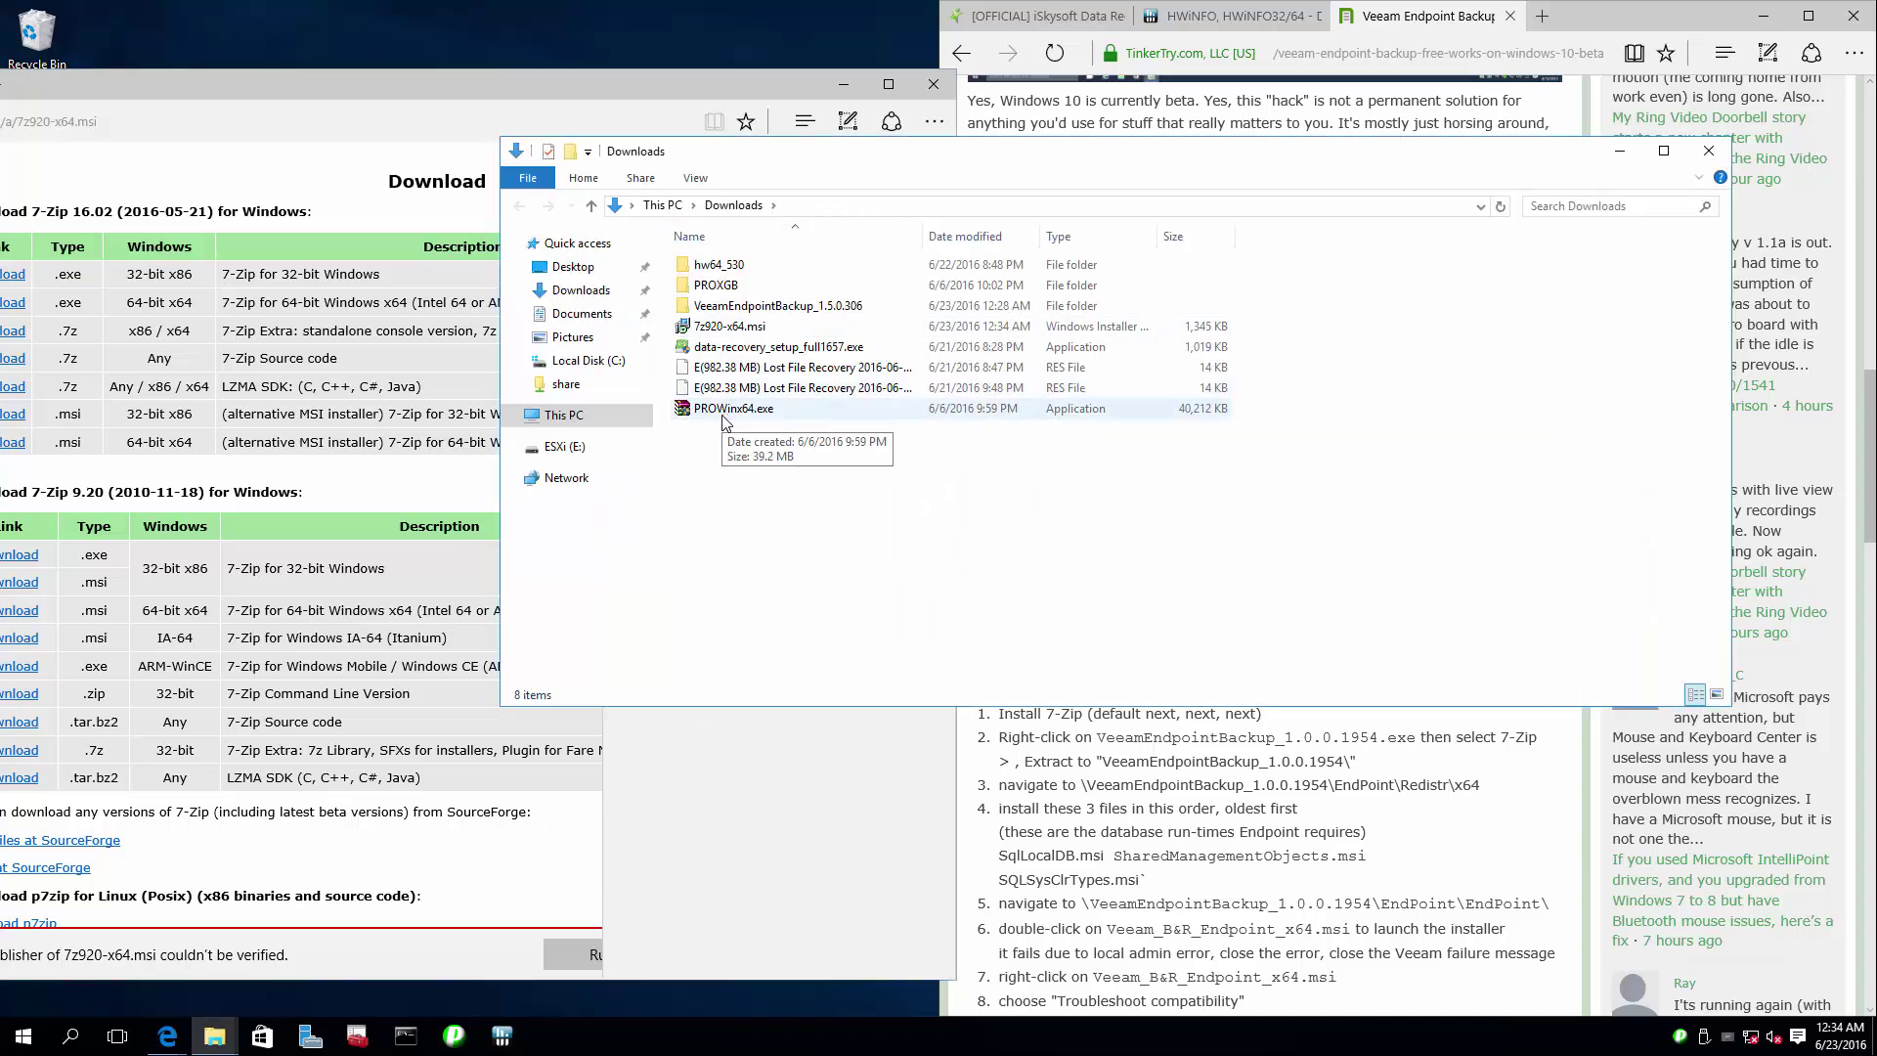
{"action": "left_click", "coordinate": [966, 226]}
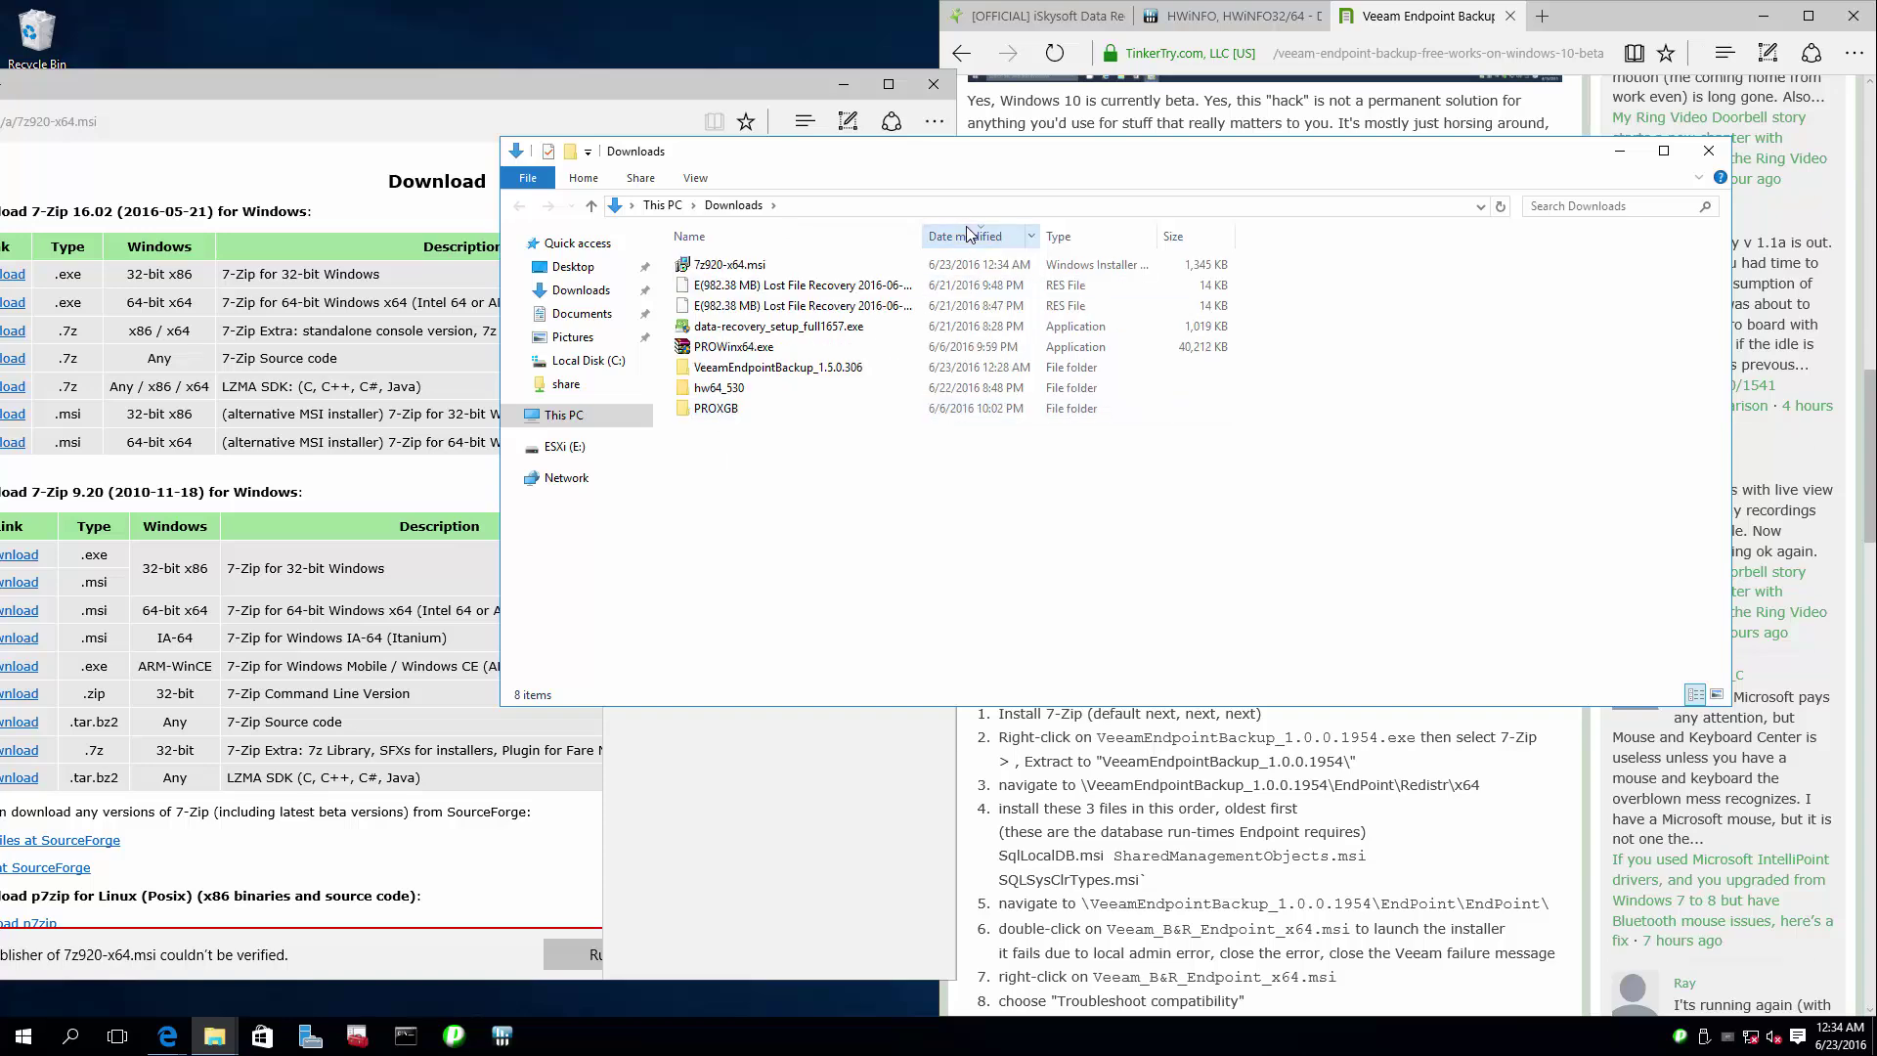
Step: Run 7z920-x64.msi, accept the license terms, and start installing 7-Zip 9.20 (x64 edition) with the default options
{"action": "double_click", "coordinate": [768, 268]}
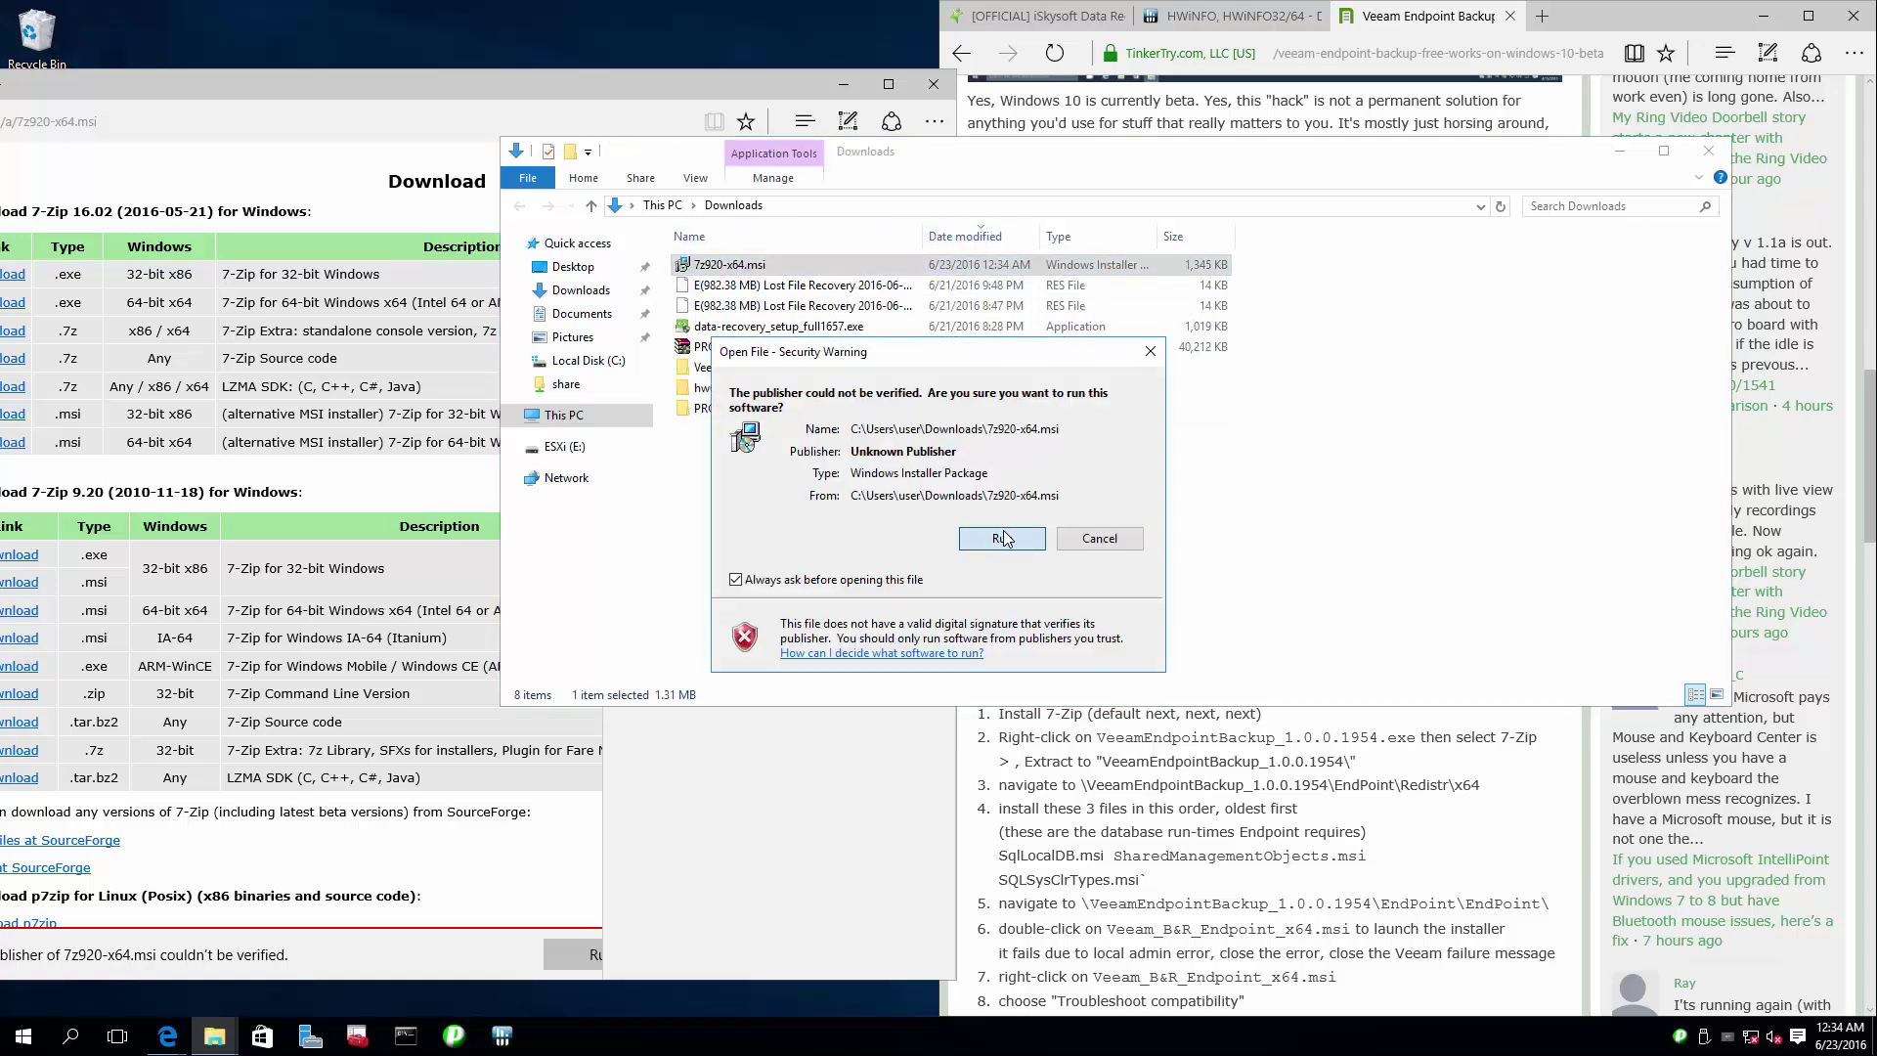
{"action": "left_click", "coordinate": [1008, 539]}
{"action": "left_click", "coordinate": [1039, 670]}
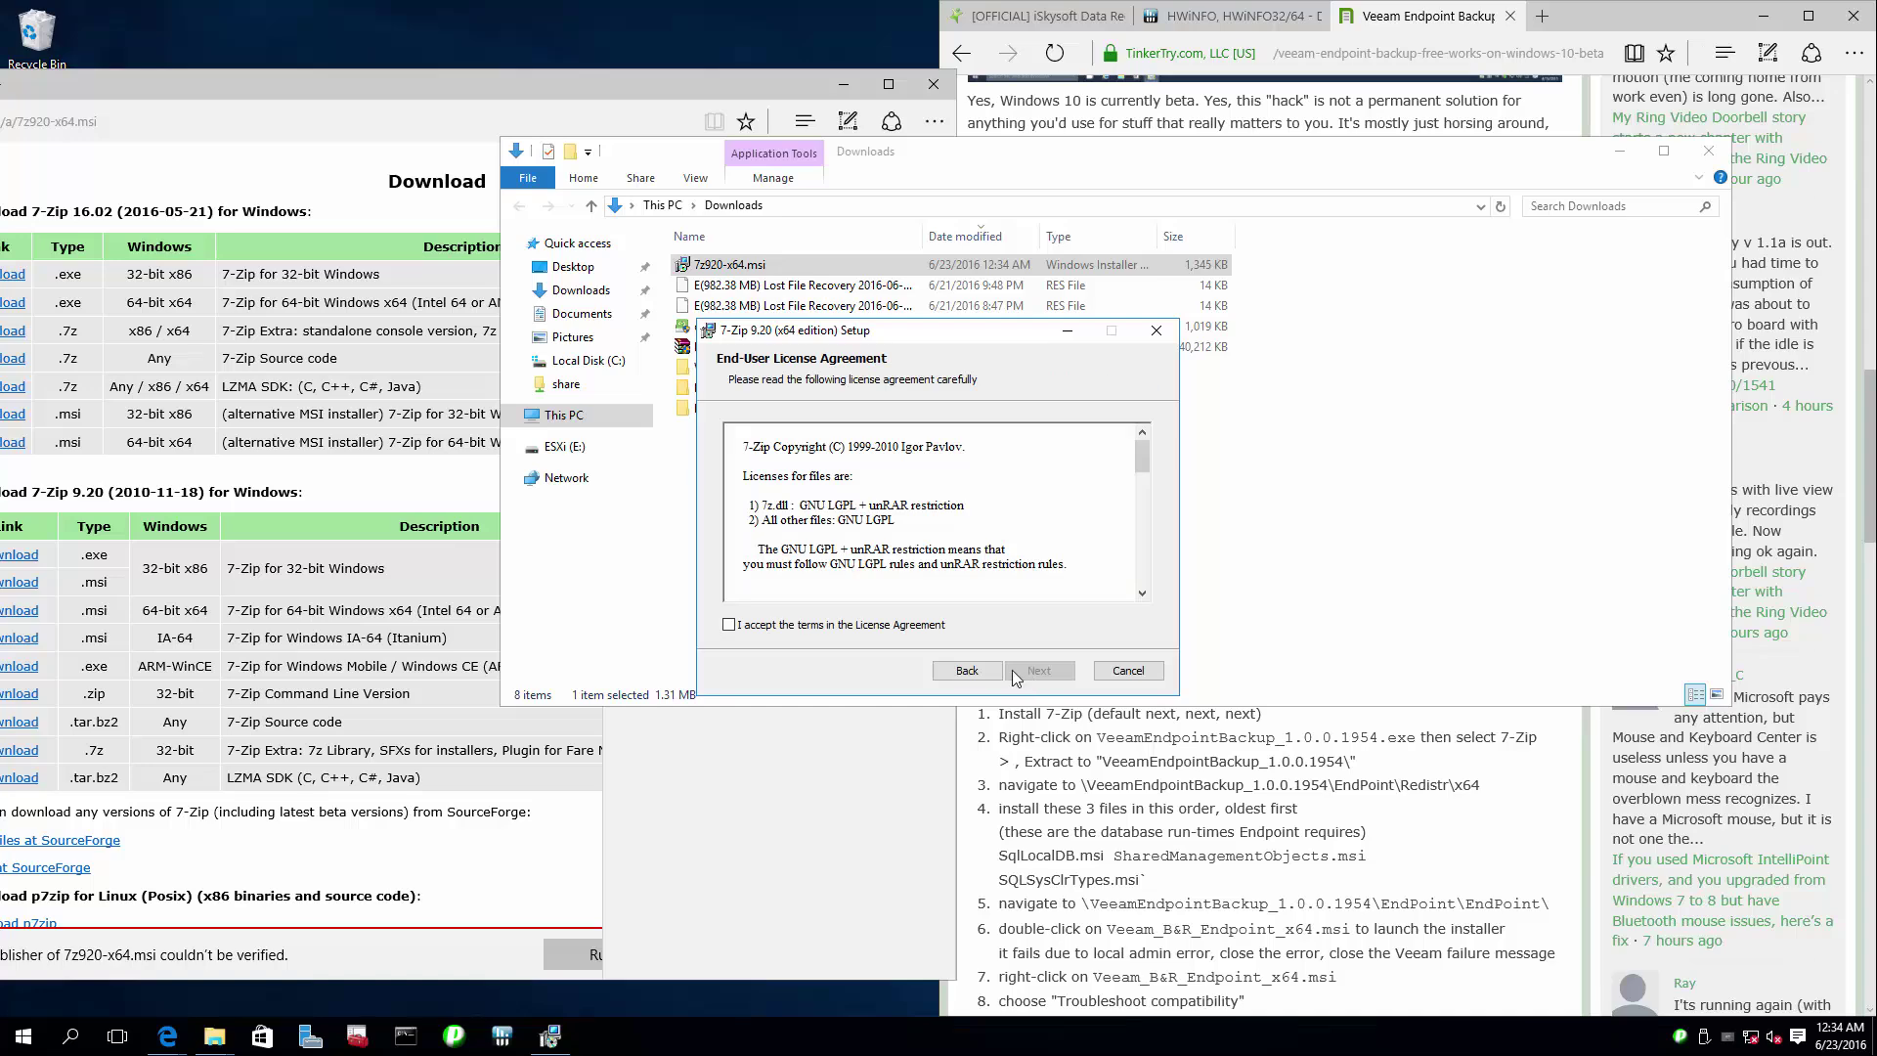
{"action": "left_click", "coordinate": [911, 626]}
{"action": "left_click", "coordinate": [1038, 672]}
{"action": "left_click", "coordinate": [1038, 671]}
{"action": "left_click", "coordinate": [1038, 671]}
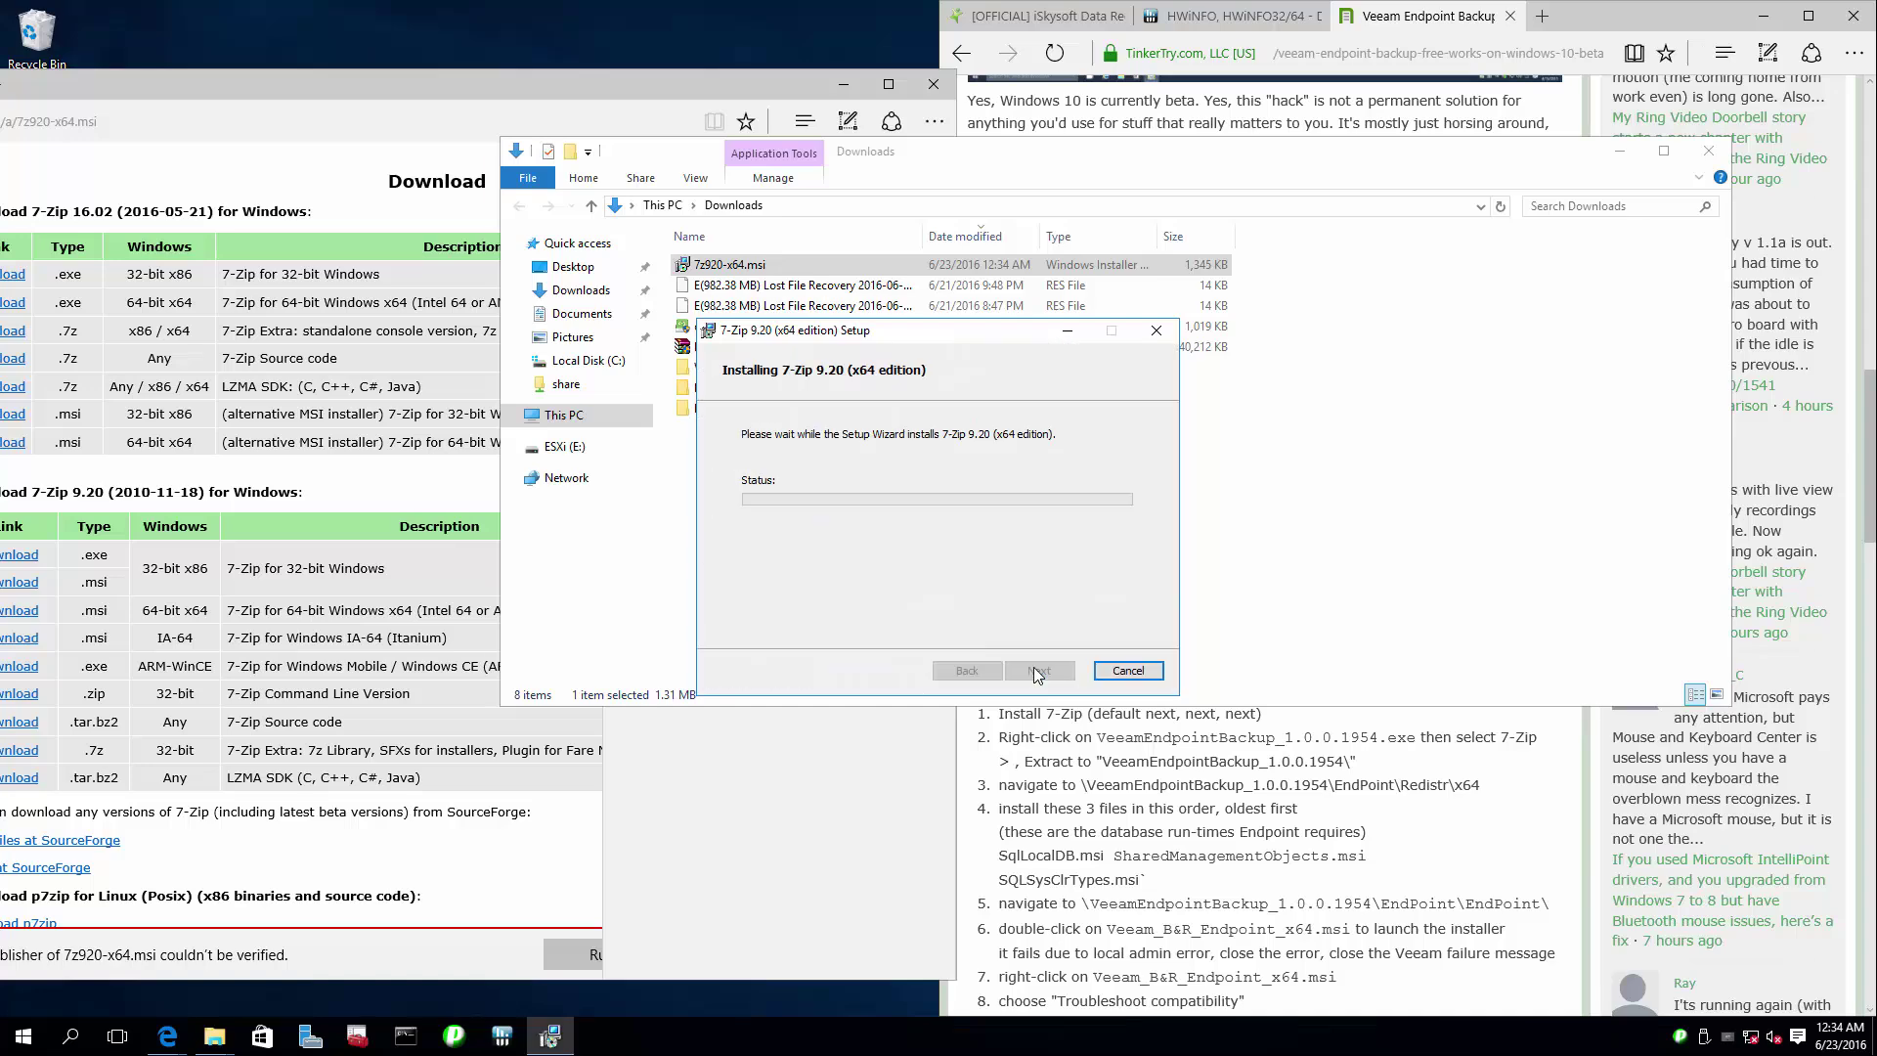
Step: Close the Downloads folder and the 7-Zip download page, then approve and finish the 7-Zip installation
{"action": "left_click", "coordinate": [1709, 150]}
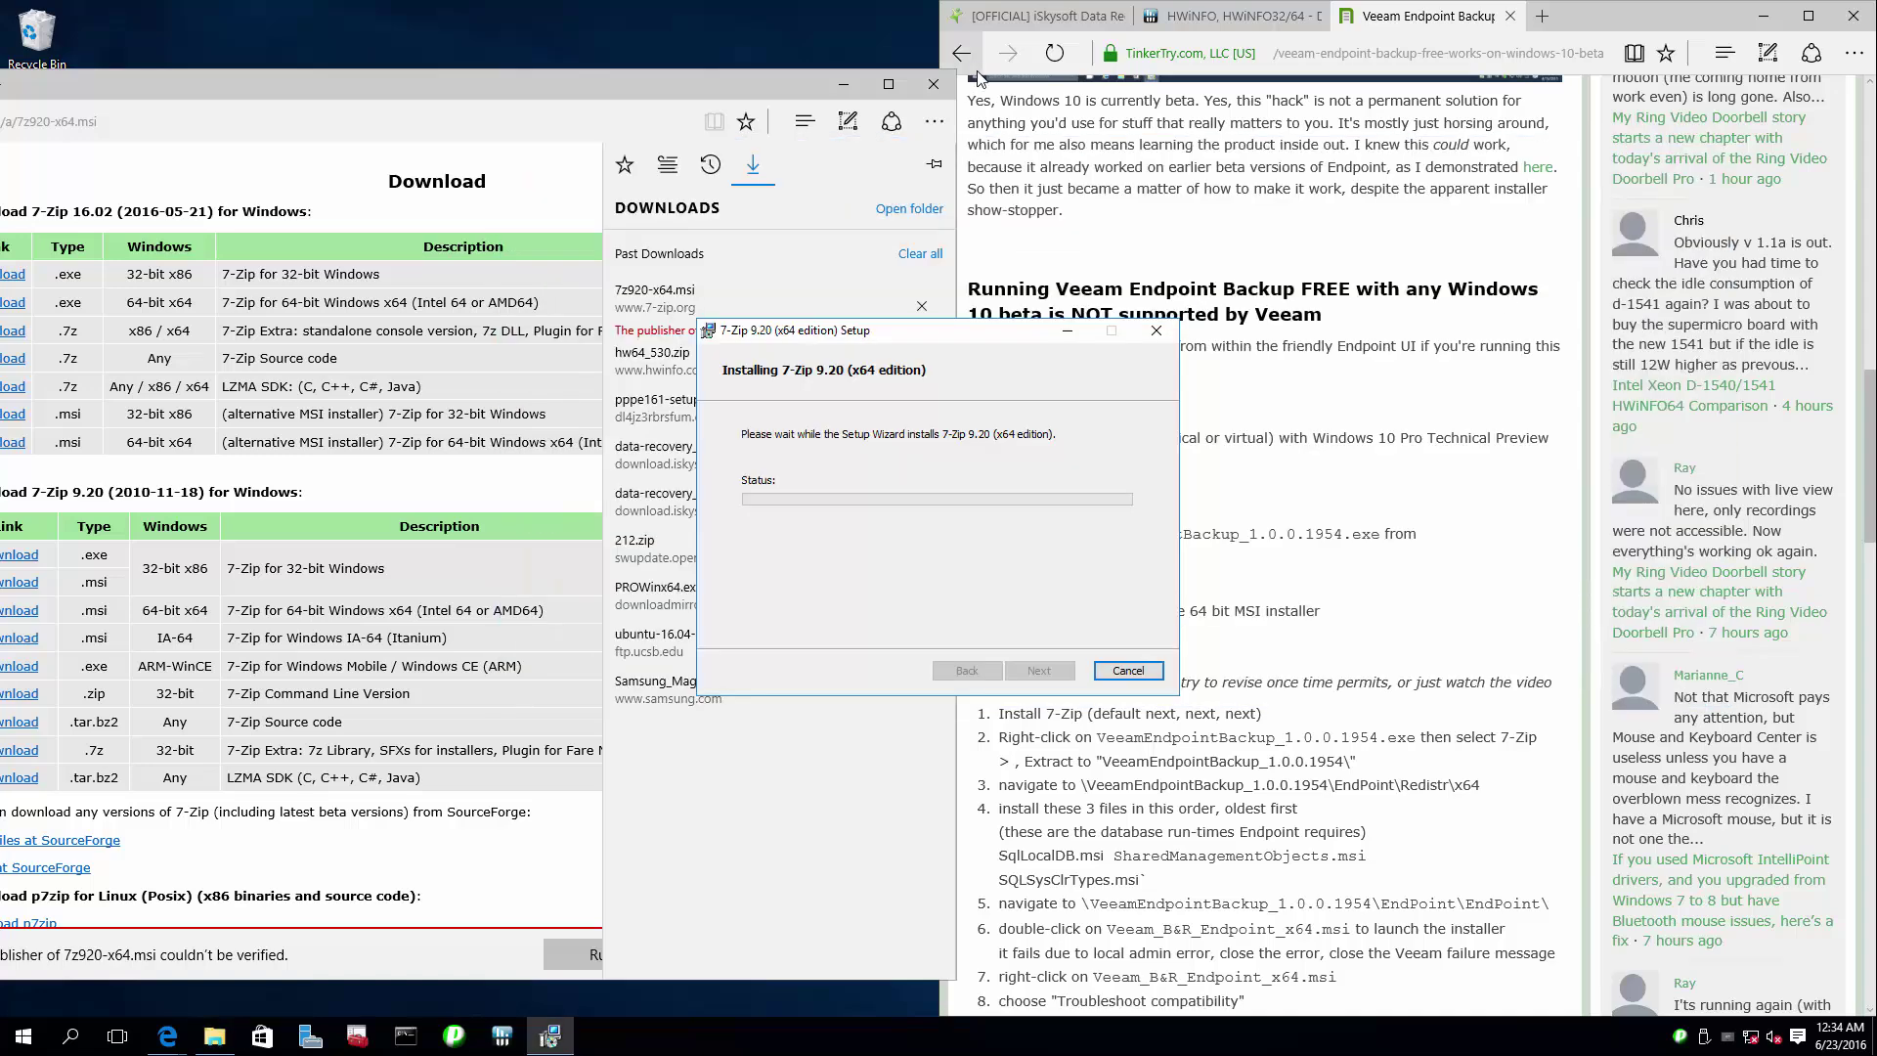
{"action": "left_click", "coordinate": [932, 88]}
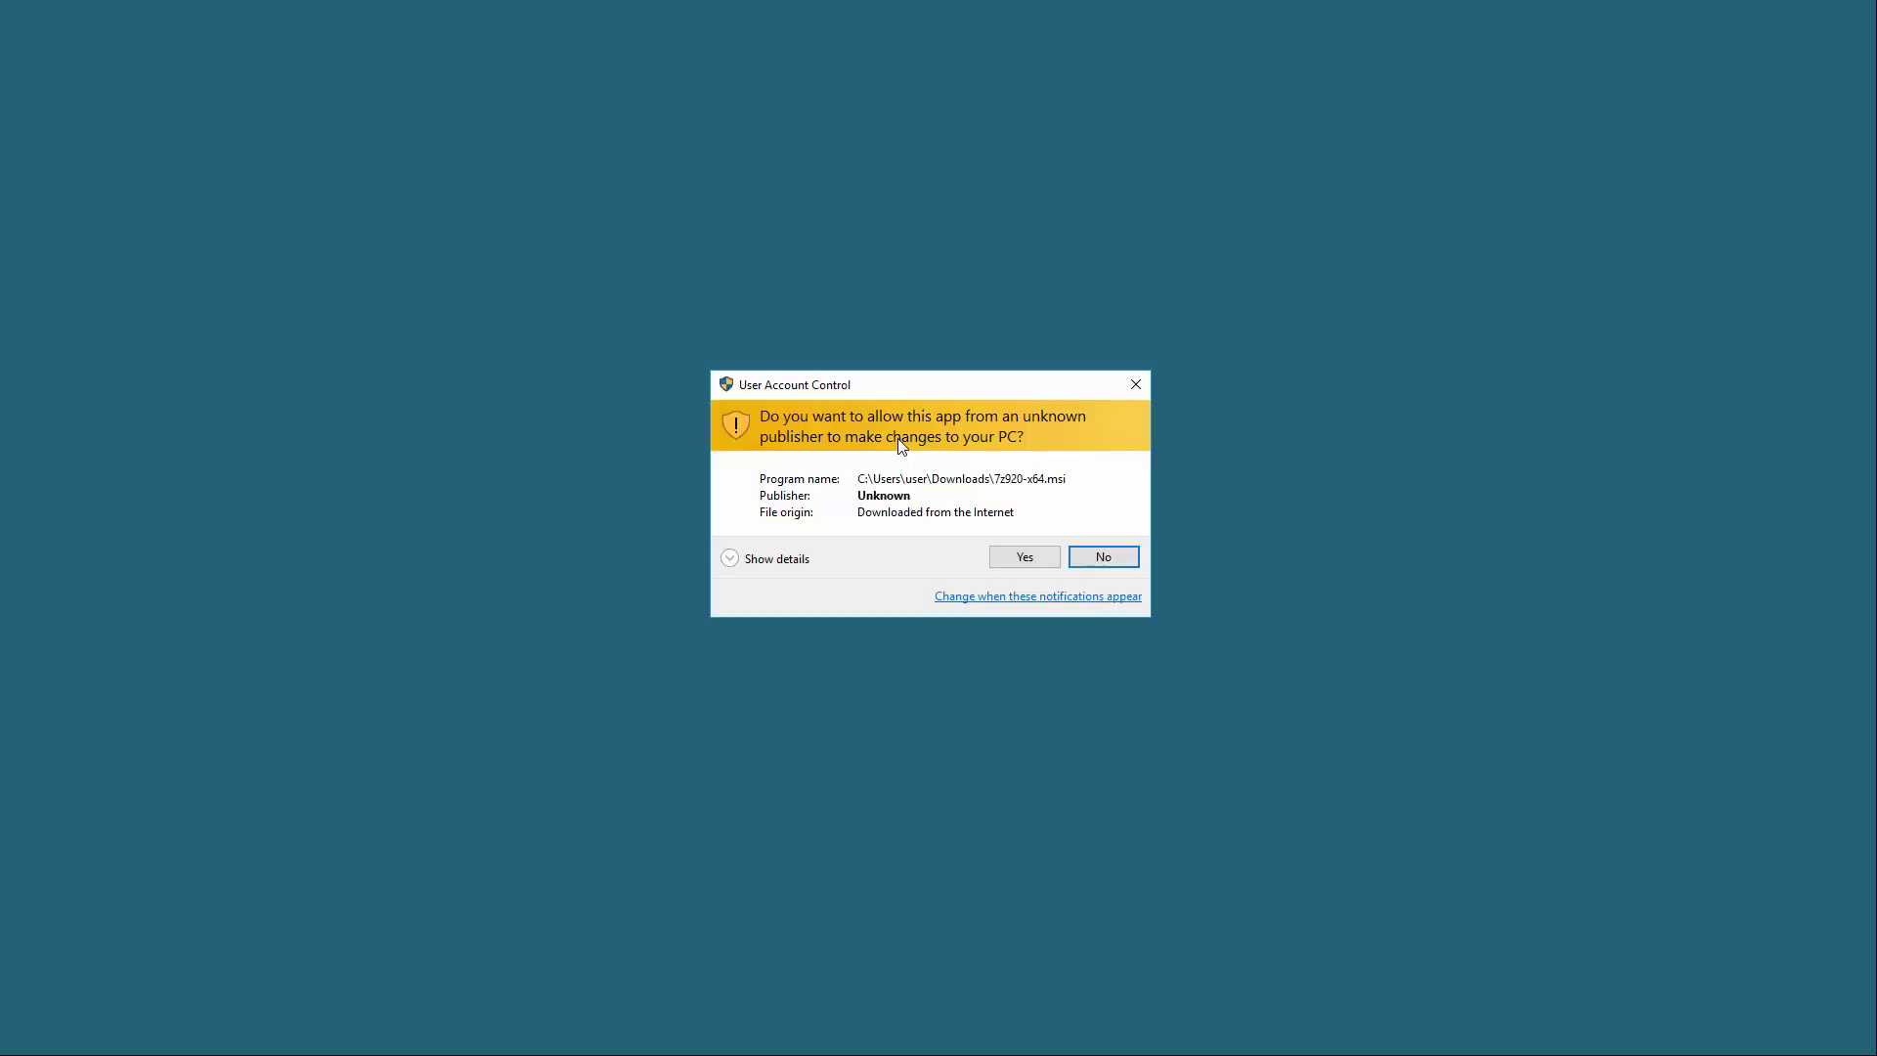
{"action": "left_click", "coordinate": [1023, 557]}
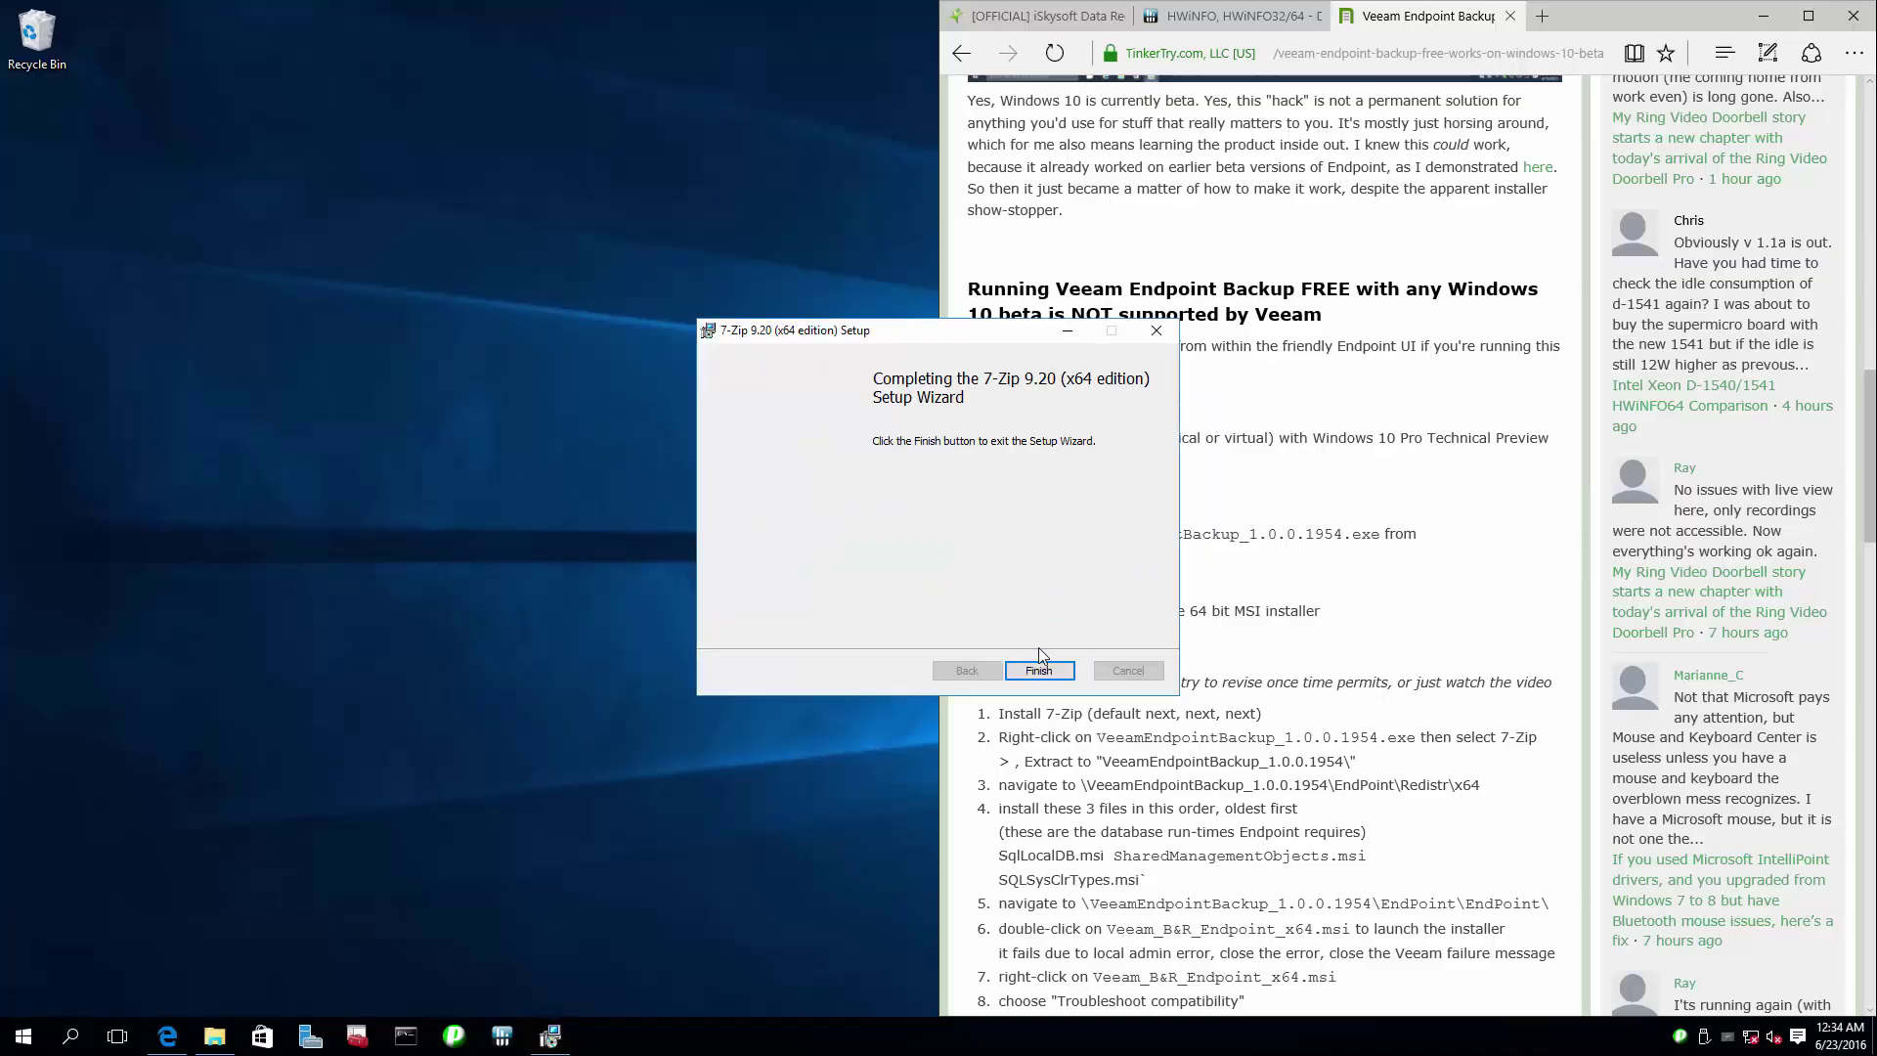
{"action": "left_click", "coordinate": [1045, 675]}
Step: Place the VeeamEndpointBackup_1.5.0.306 folder window beside the article and extract the .exe with 7-Zip into a subfolder of the same name
{"action": "scroll", "coordinate": [1258, 628], "scroll_direction": "down", "scroll_amount": 3}
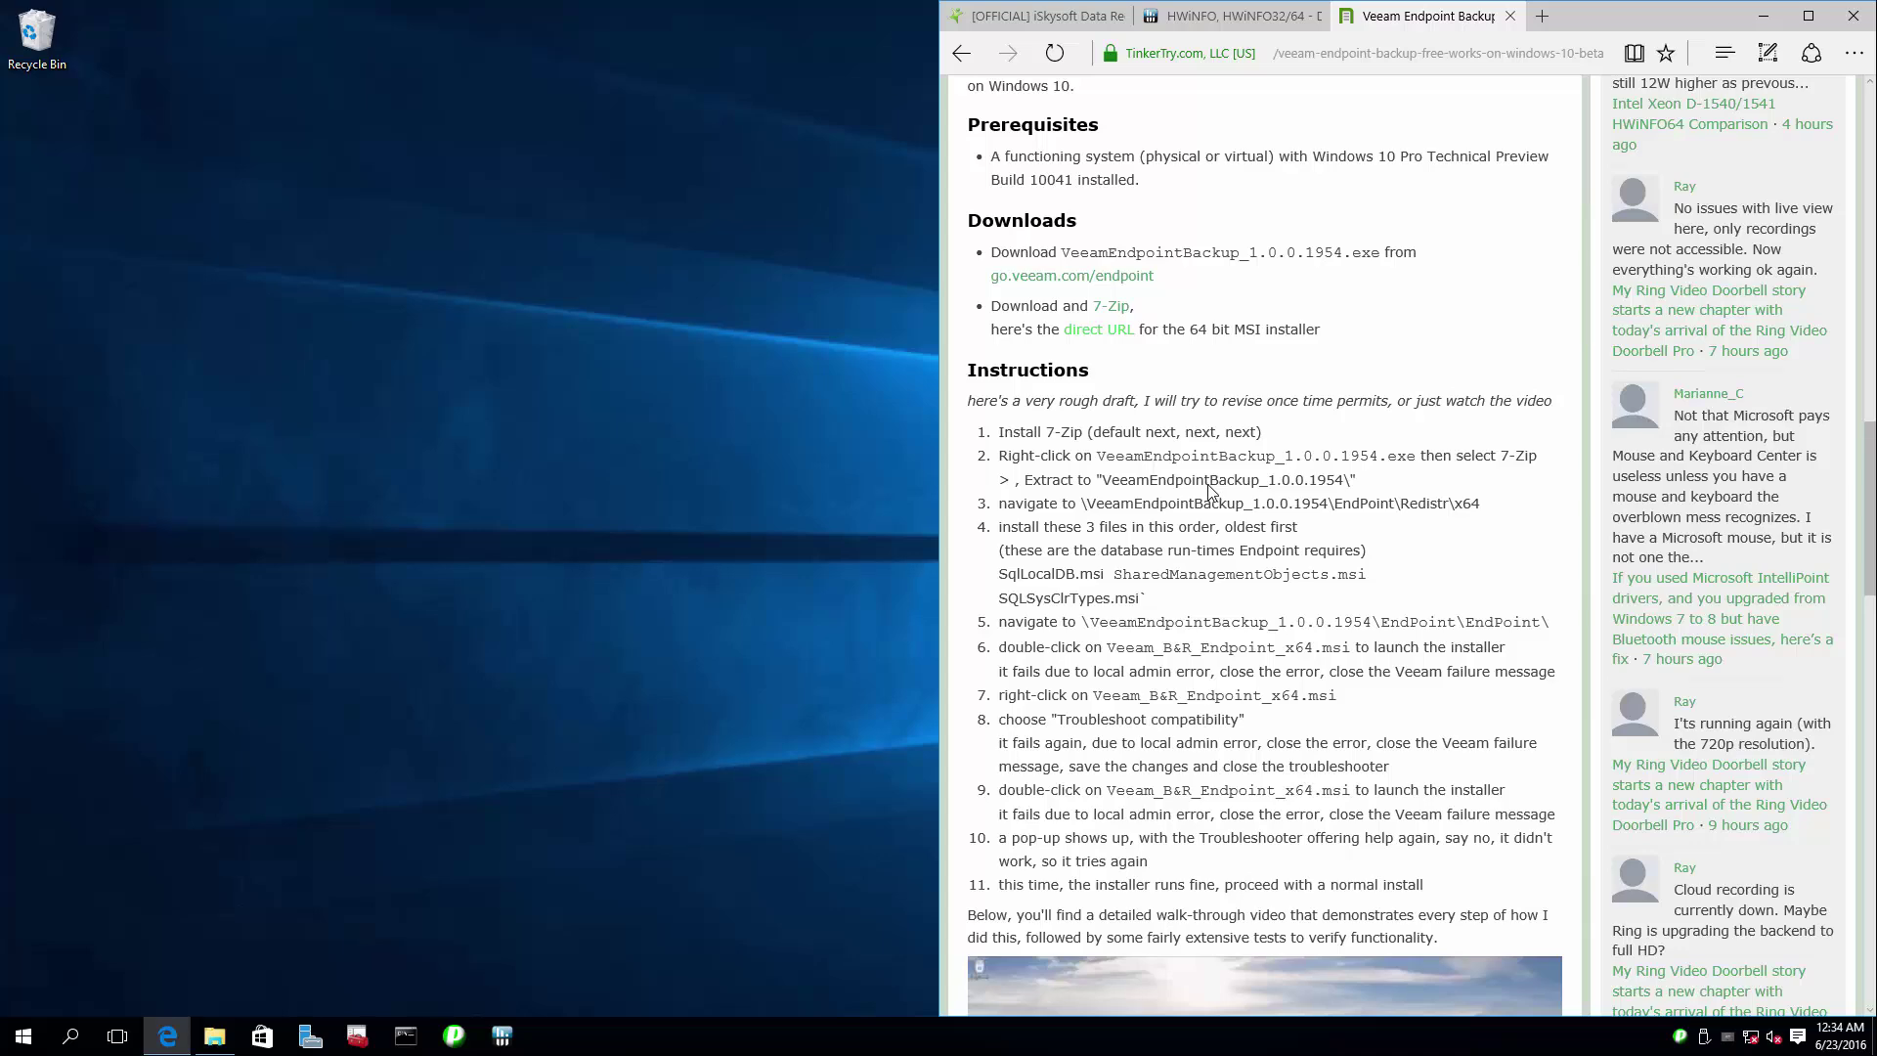
{"action": "left_click", "coordinate": [232, 1034]}
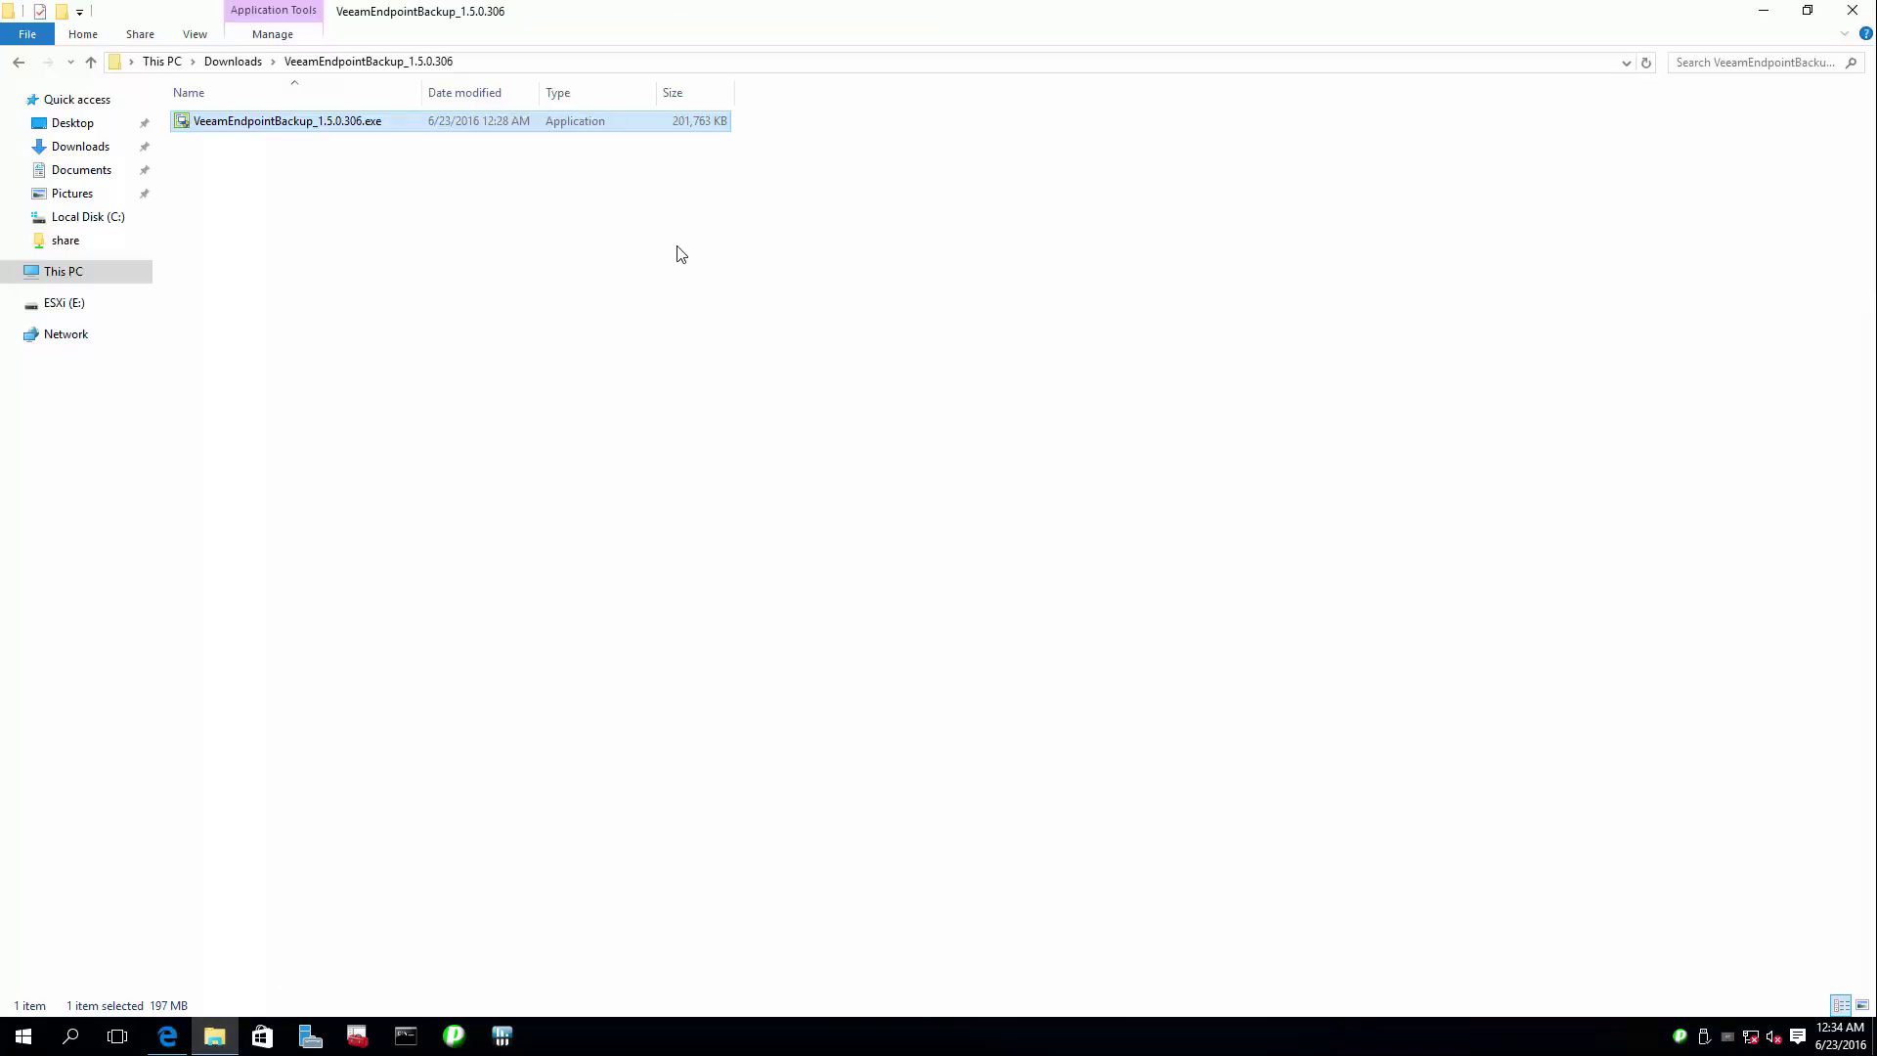
{"action": "key", "text": "super+Left"}
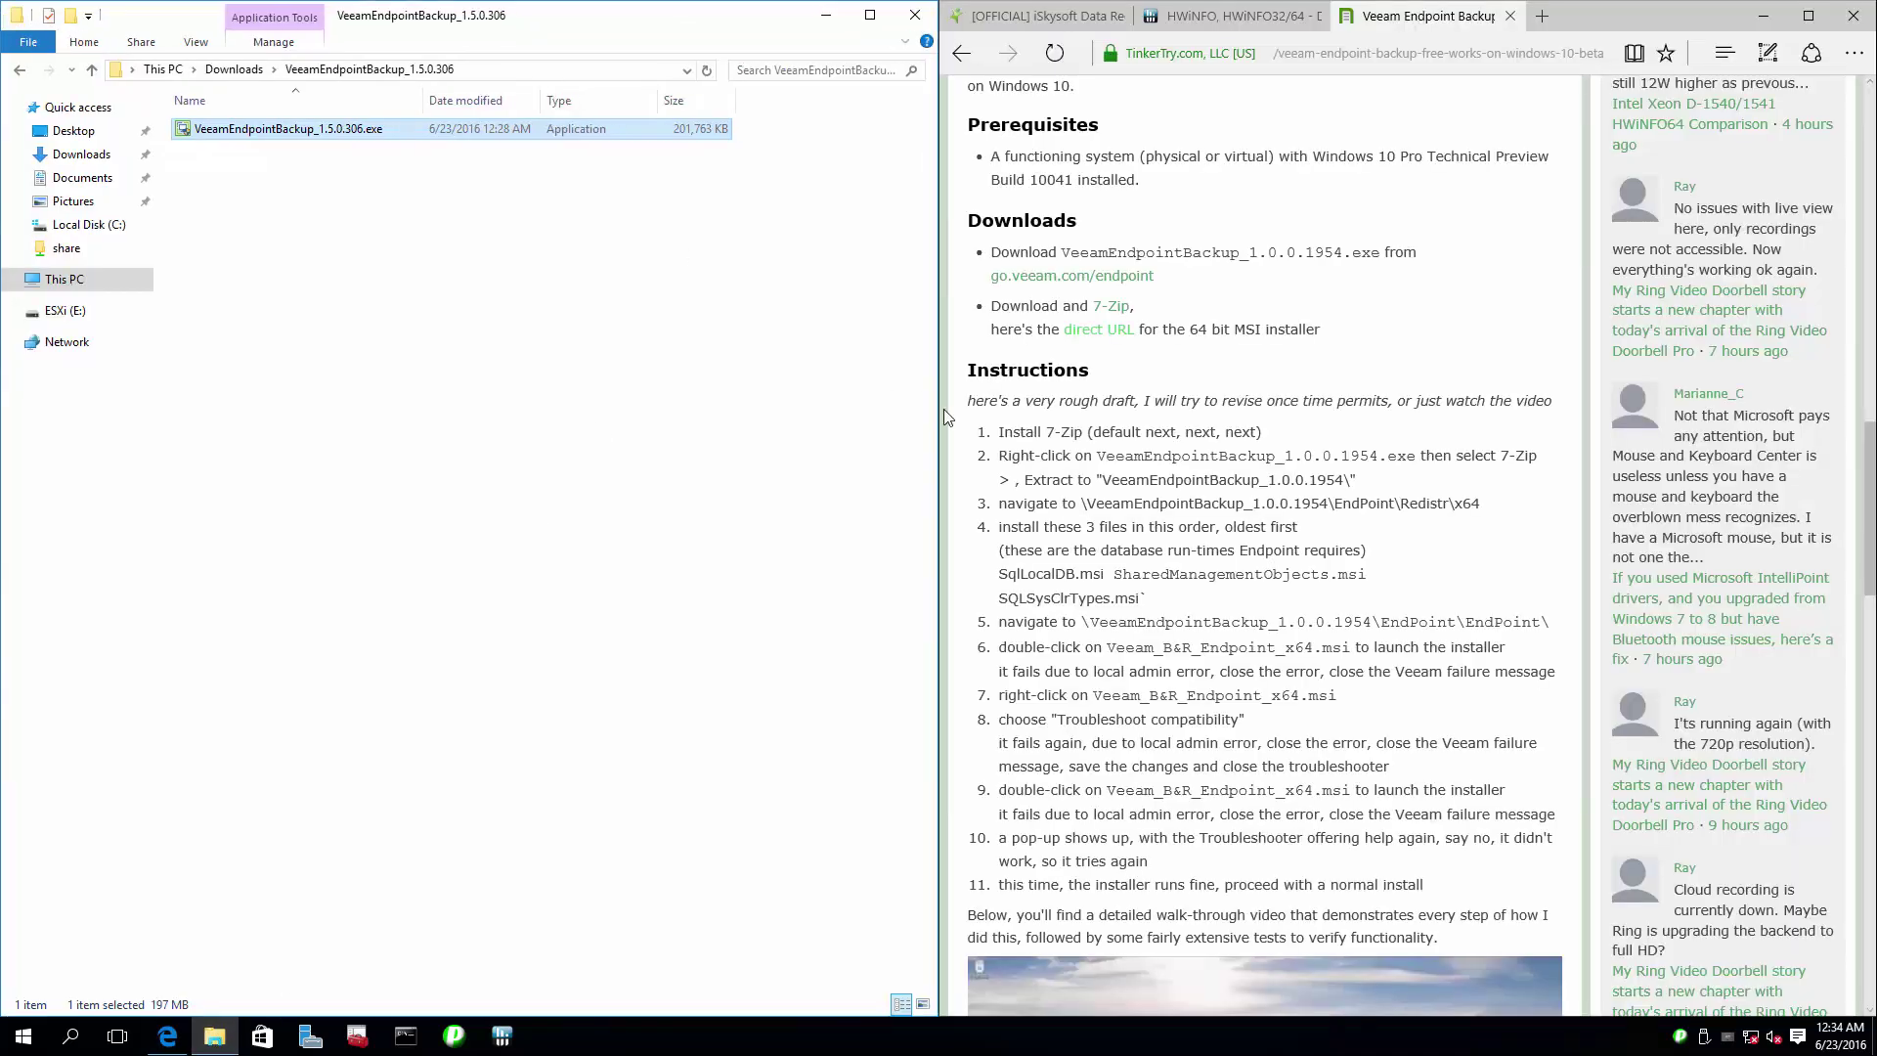
{"action": "right_click", "coordinate": [356, 136]}
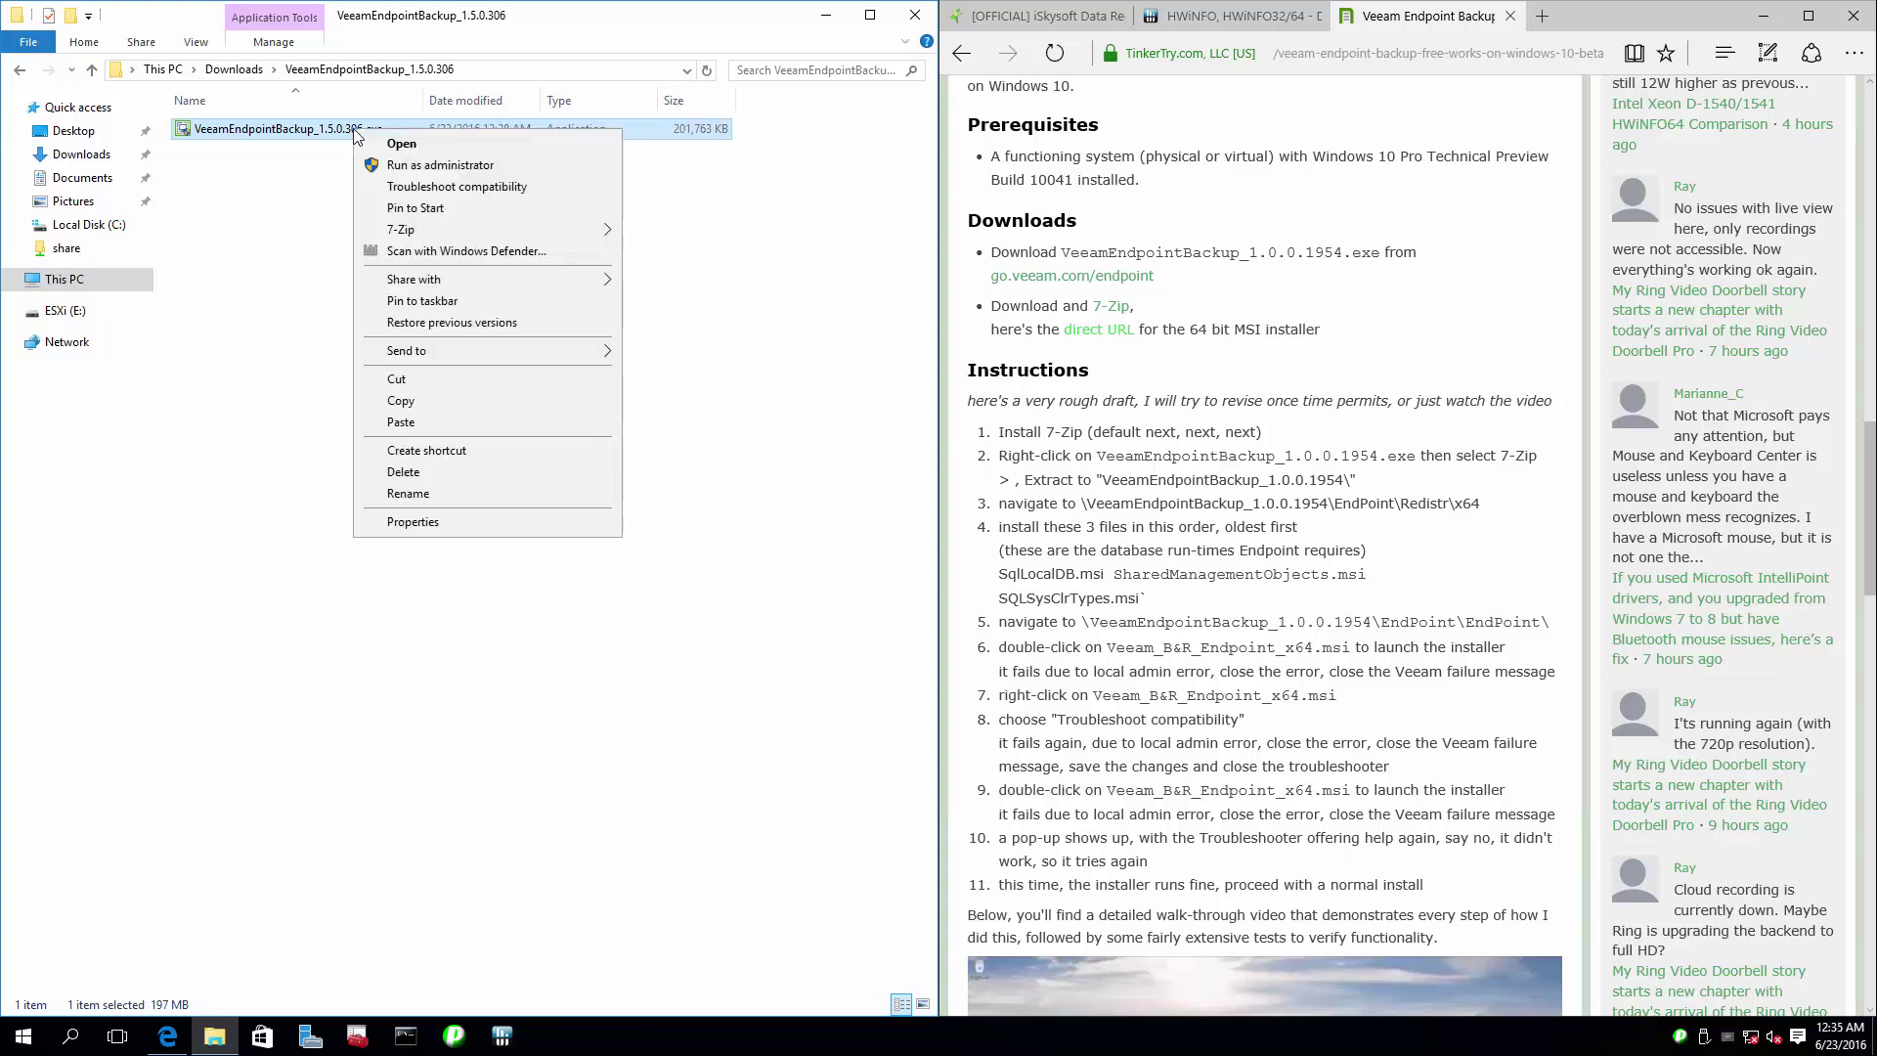
{"action": "mouse_move", "coordinate": [431, 226]}
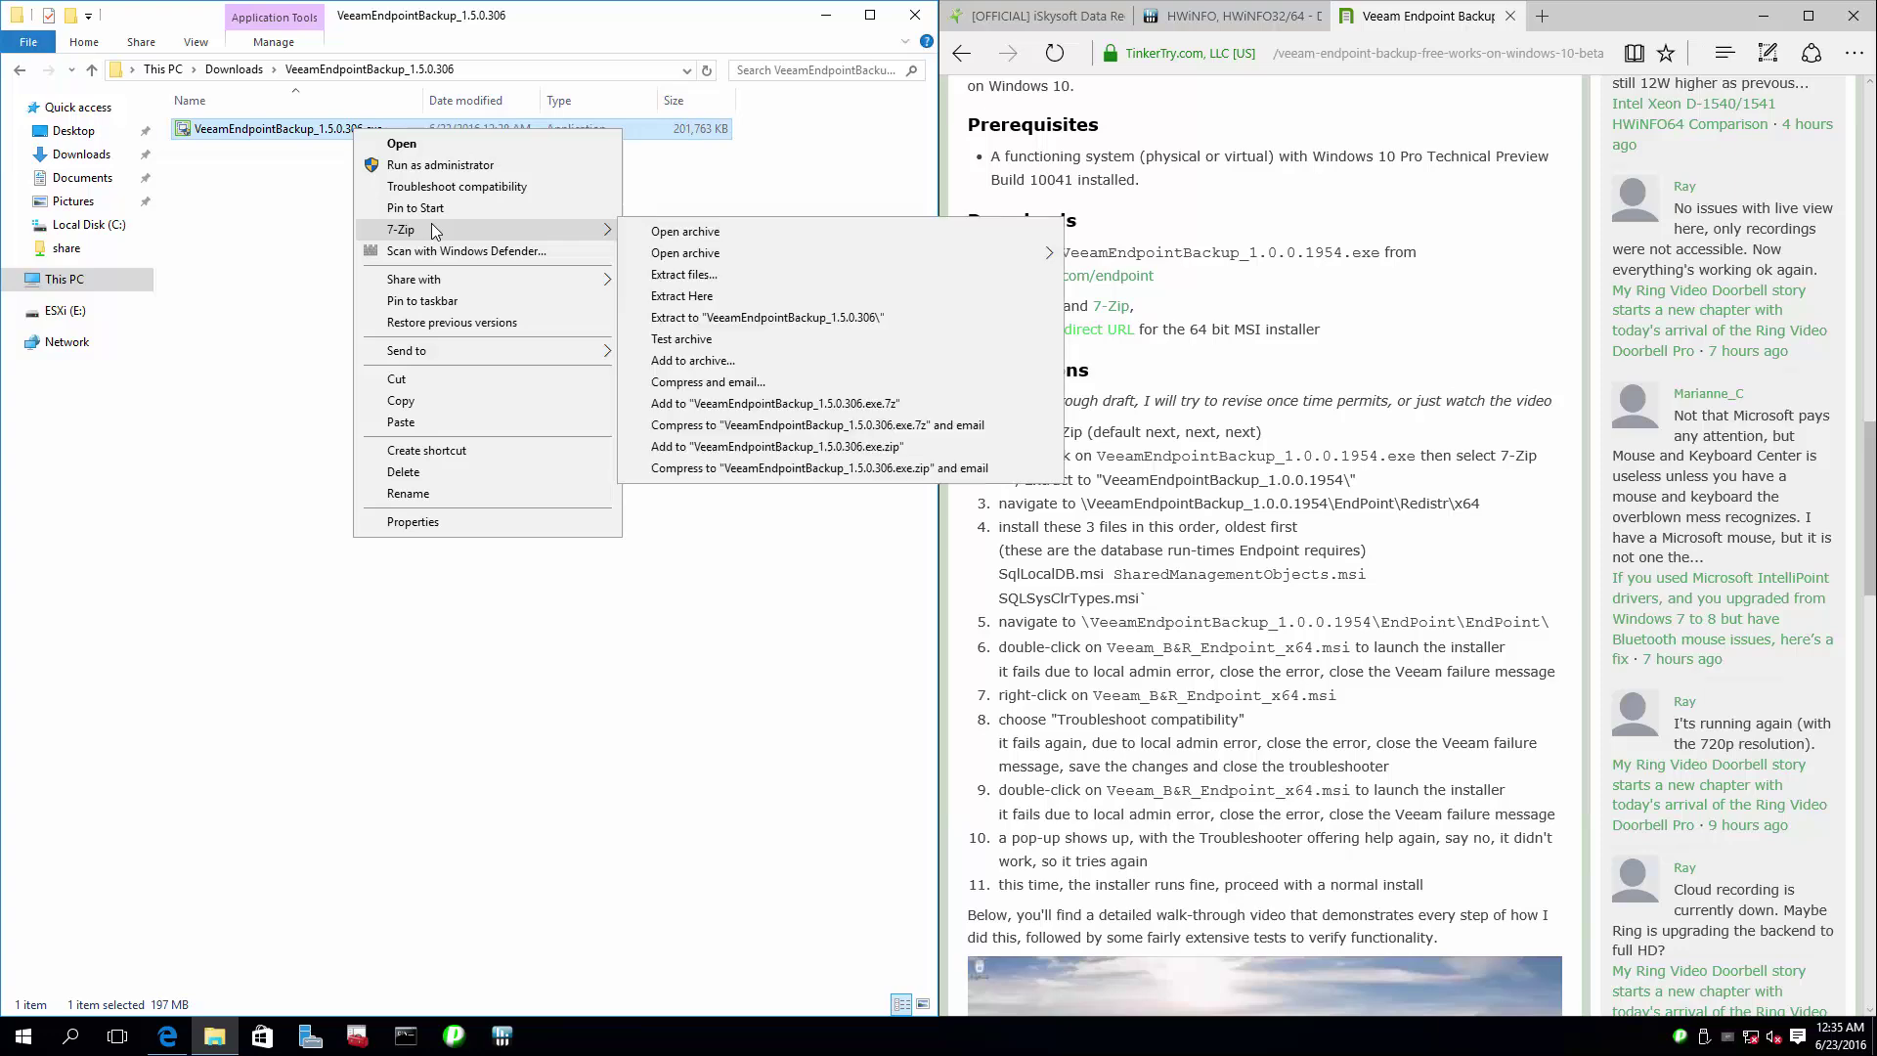
{"action": "left_click", "coordinate": [698, 299]}
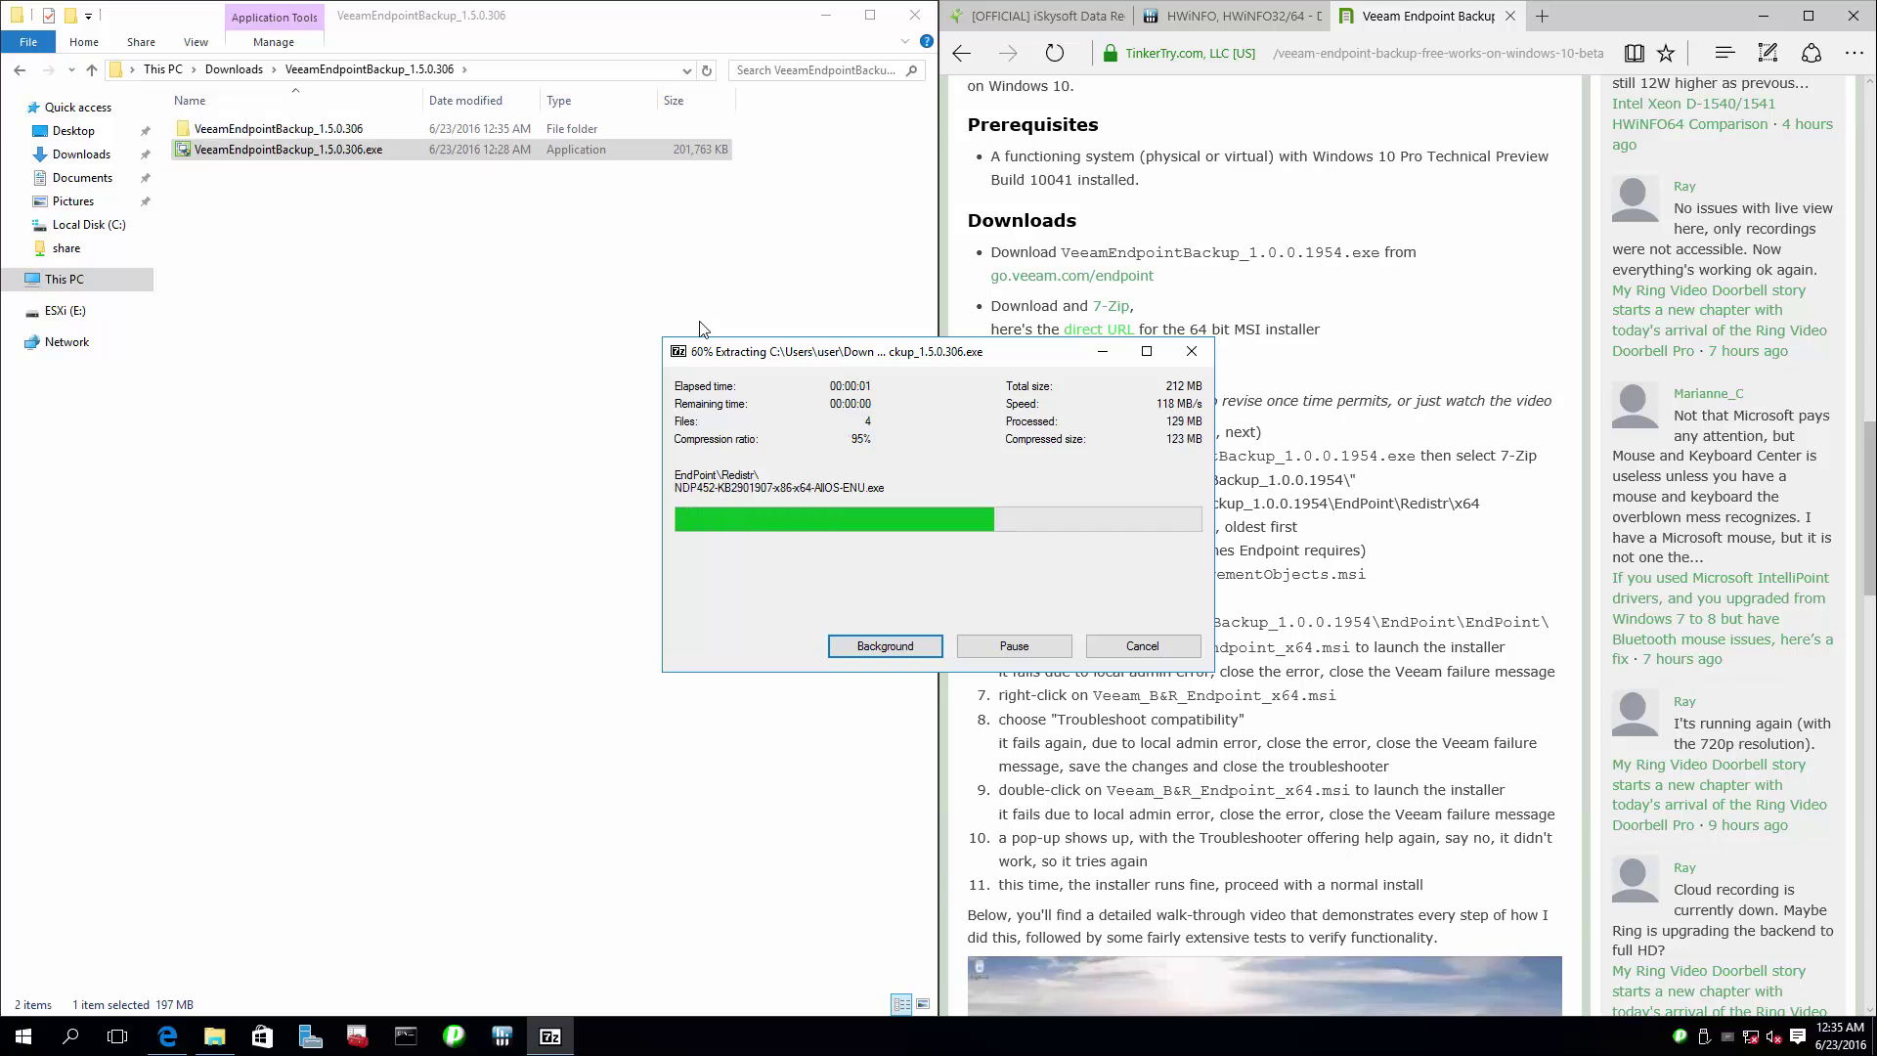
Step: Open the EndPoint\Redistr\x64 folder inside the extracted VeeamEndpointBackup_1.5.0.306 folder
{"action": "double_click", "coordinate": [386, 128]}
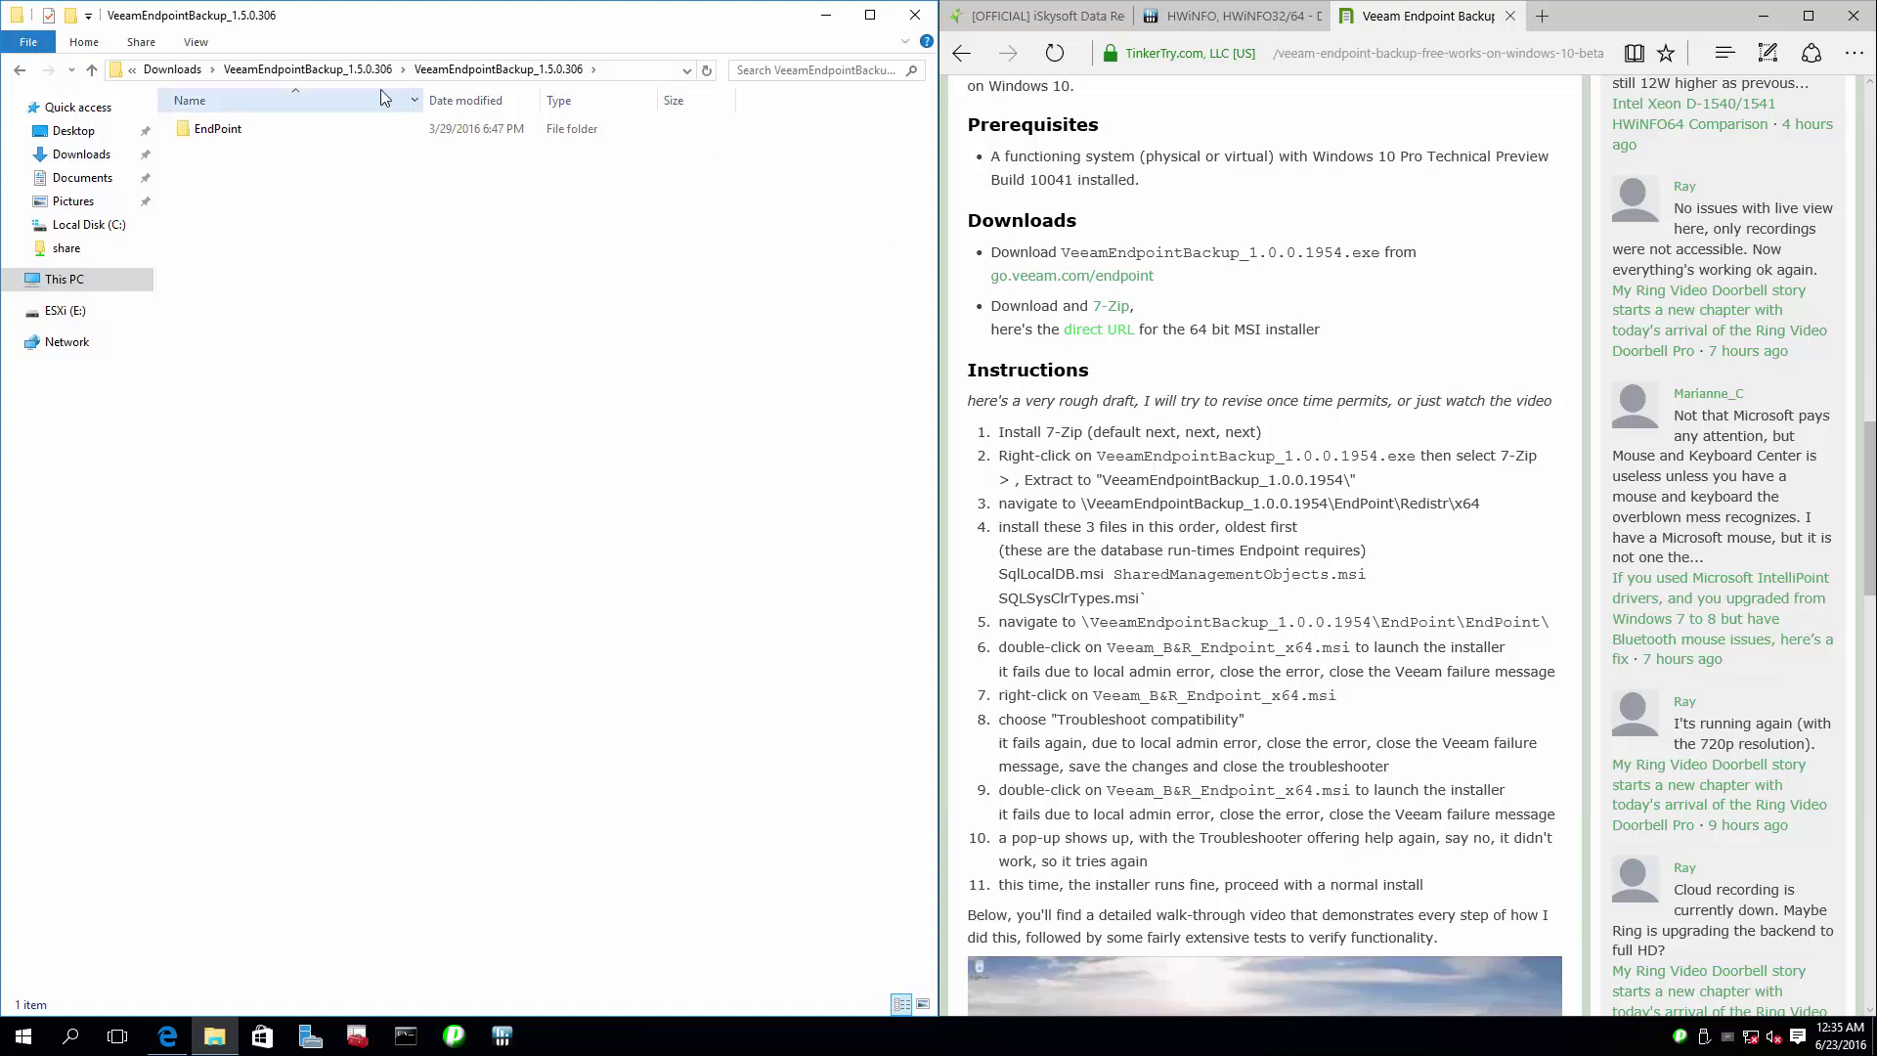
{"action": "double_click", "coordinate": [217, 128]}
{"action": "double_click", "coordinate": [225, 150]}
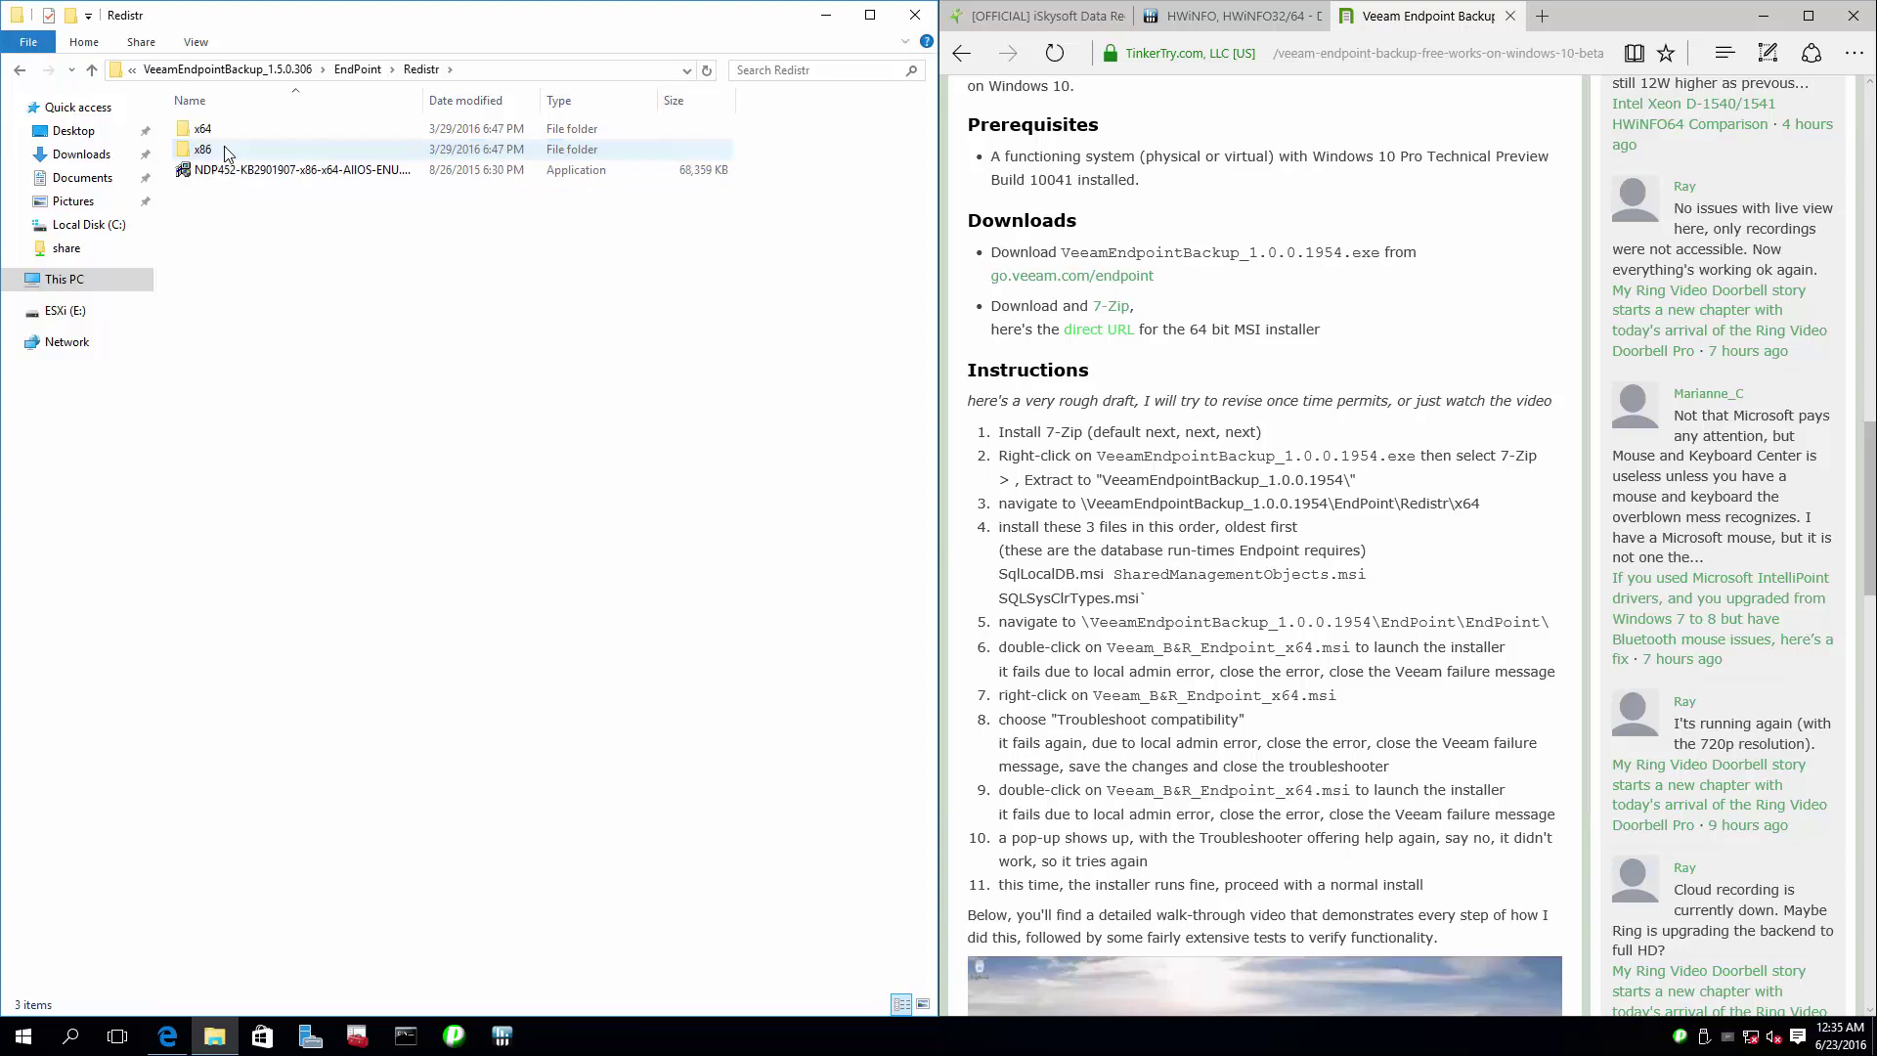
{"action": "double_click", "coordinate": [201, 128]}
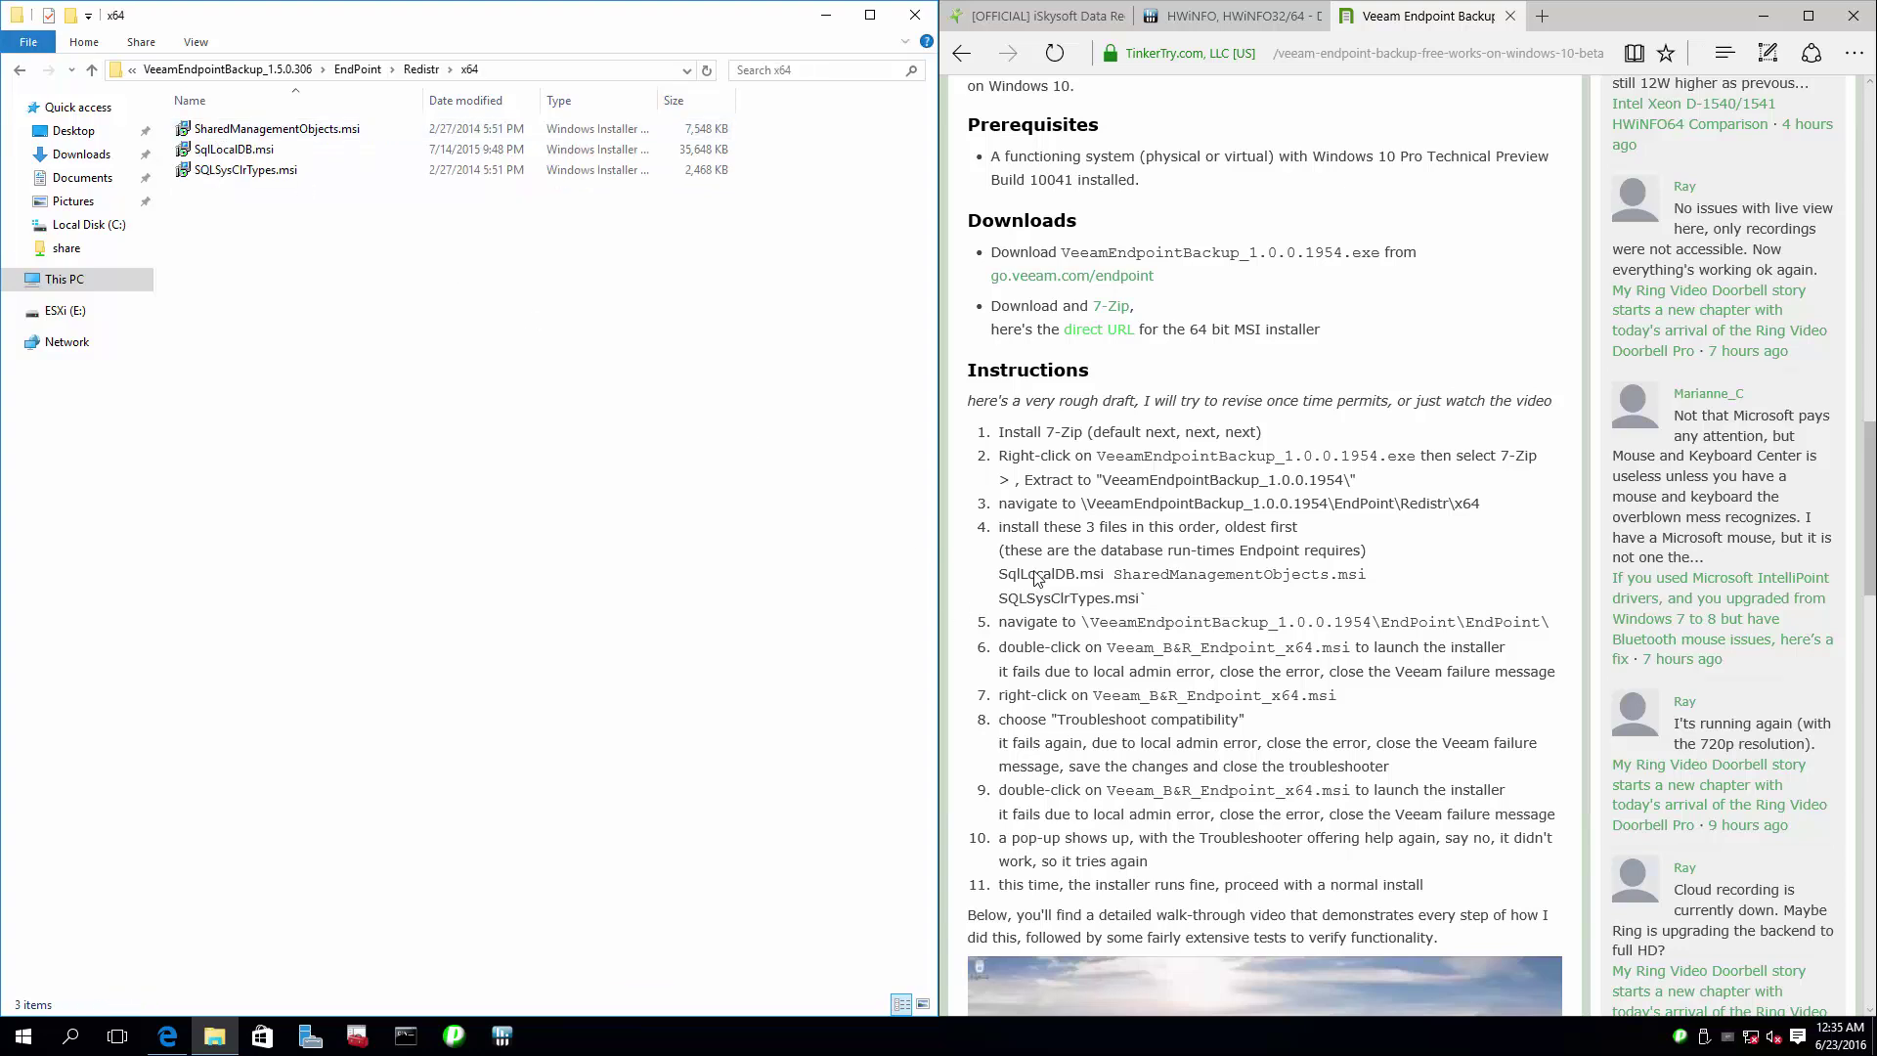
Step: Install SQL Server 2012 Express LocalDB from SqlLocalDB.msi, accepting the license terms and finishing its setup wizard
{"action": "double_click", "coordinate": [235, 150]}
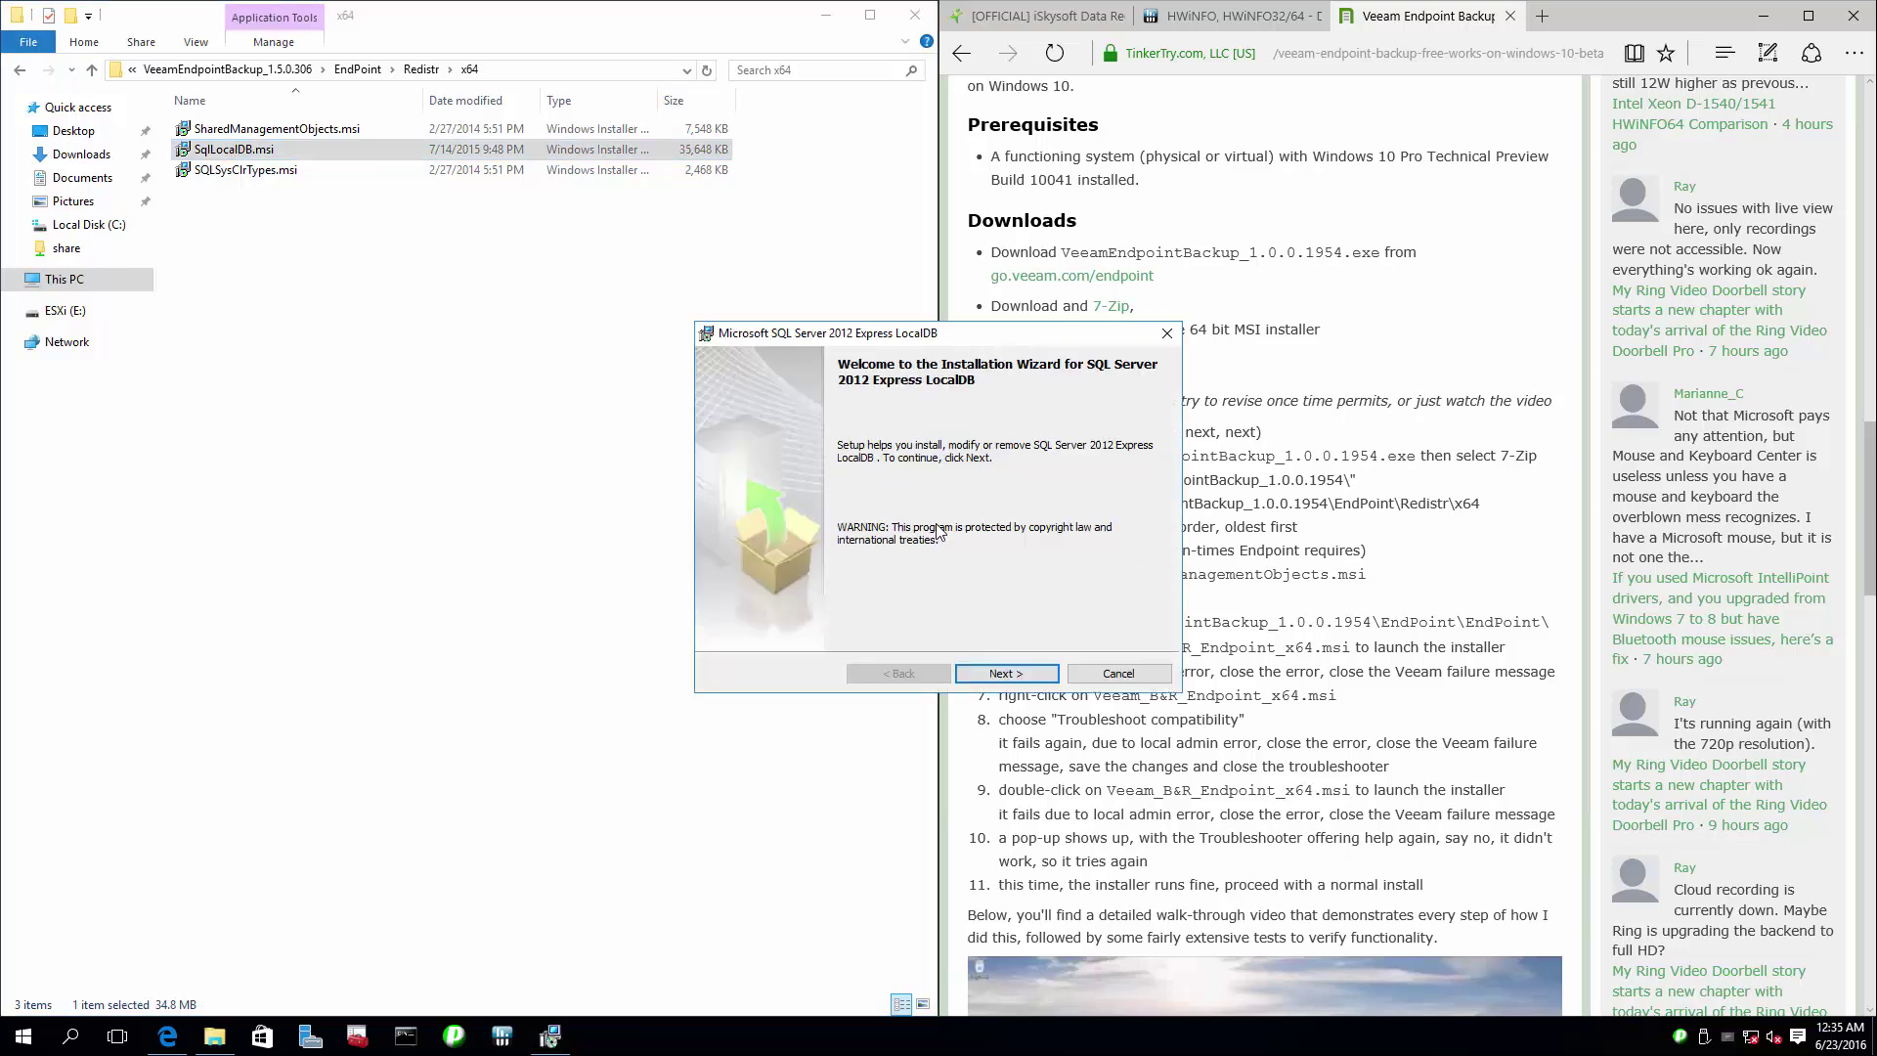
{"action": "left_click", "coordinate": [1022, 672]}
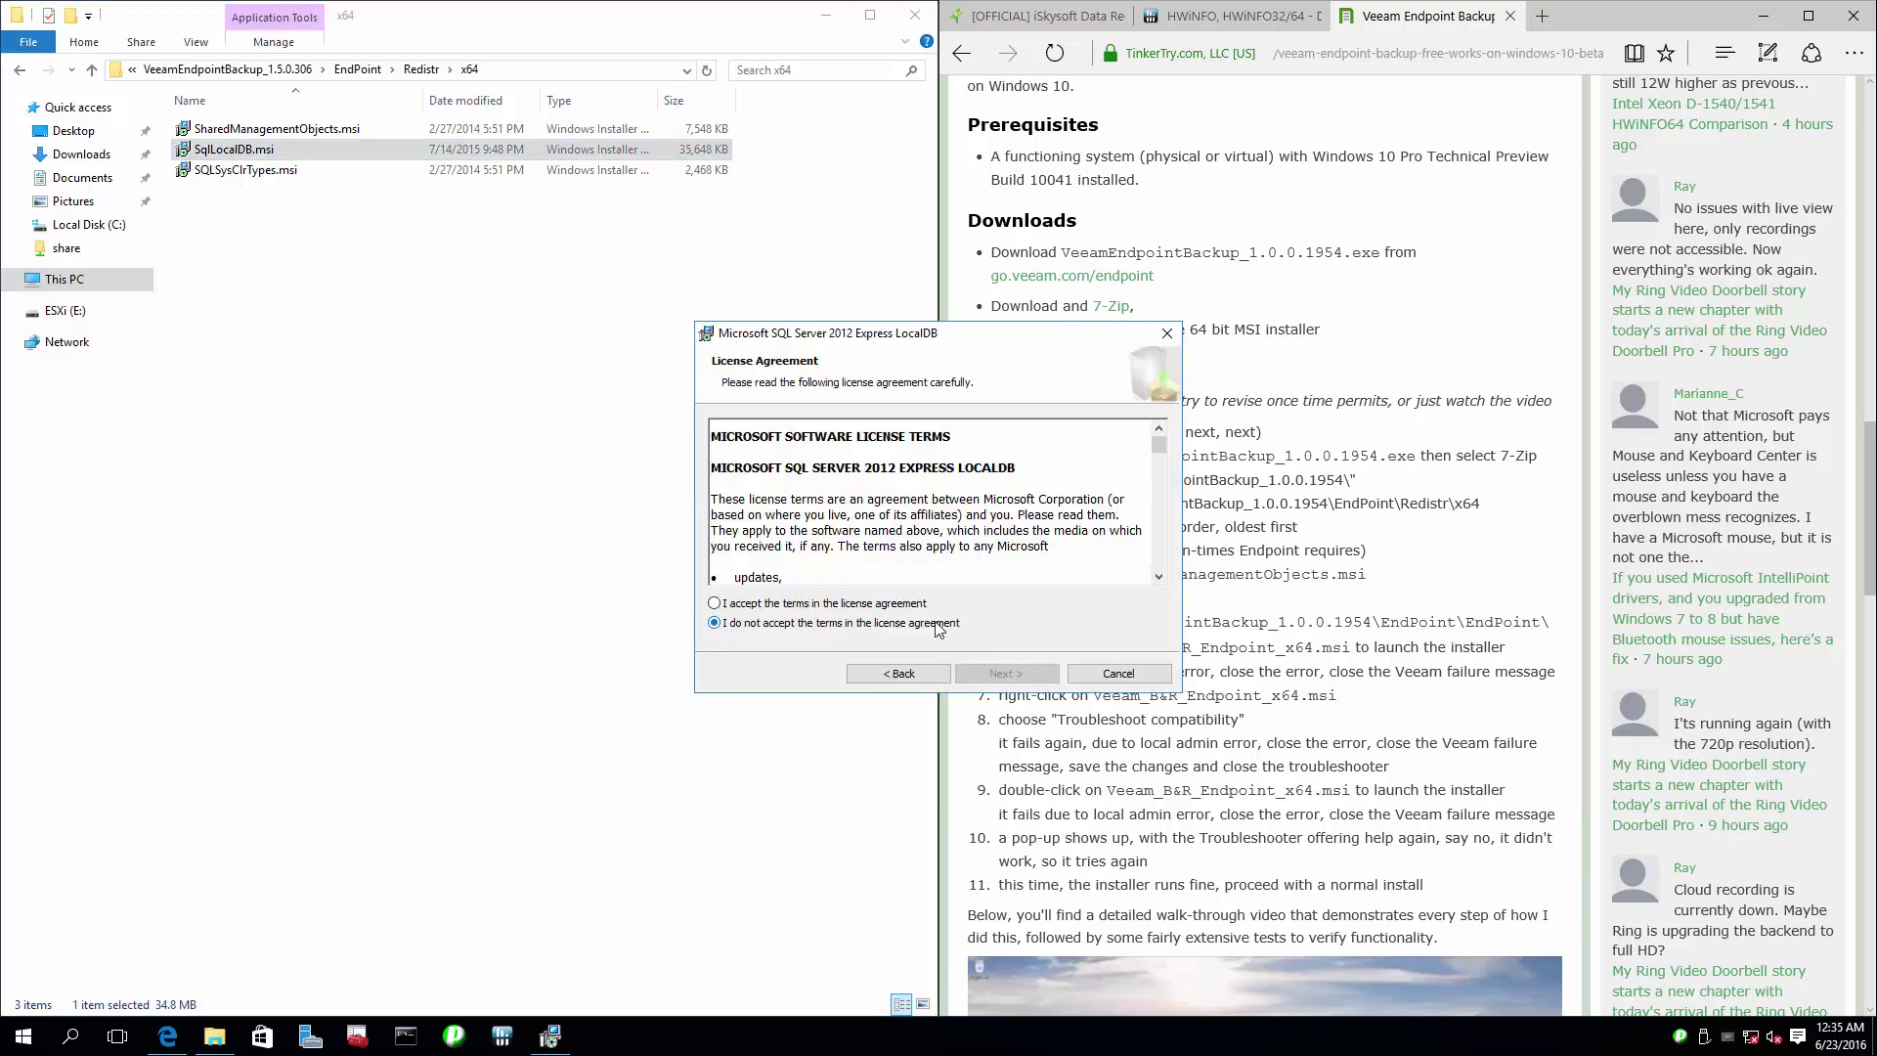
{"action": "left_click", "coordinate": [915, 606]}
{"action": "left_click", "coordinate": [1017, 673]}
{"action": "left_click", "coordinate": [1037, 674]}
{"action": "left_click", "coordinate": [1046, 561]}
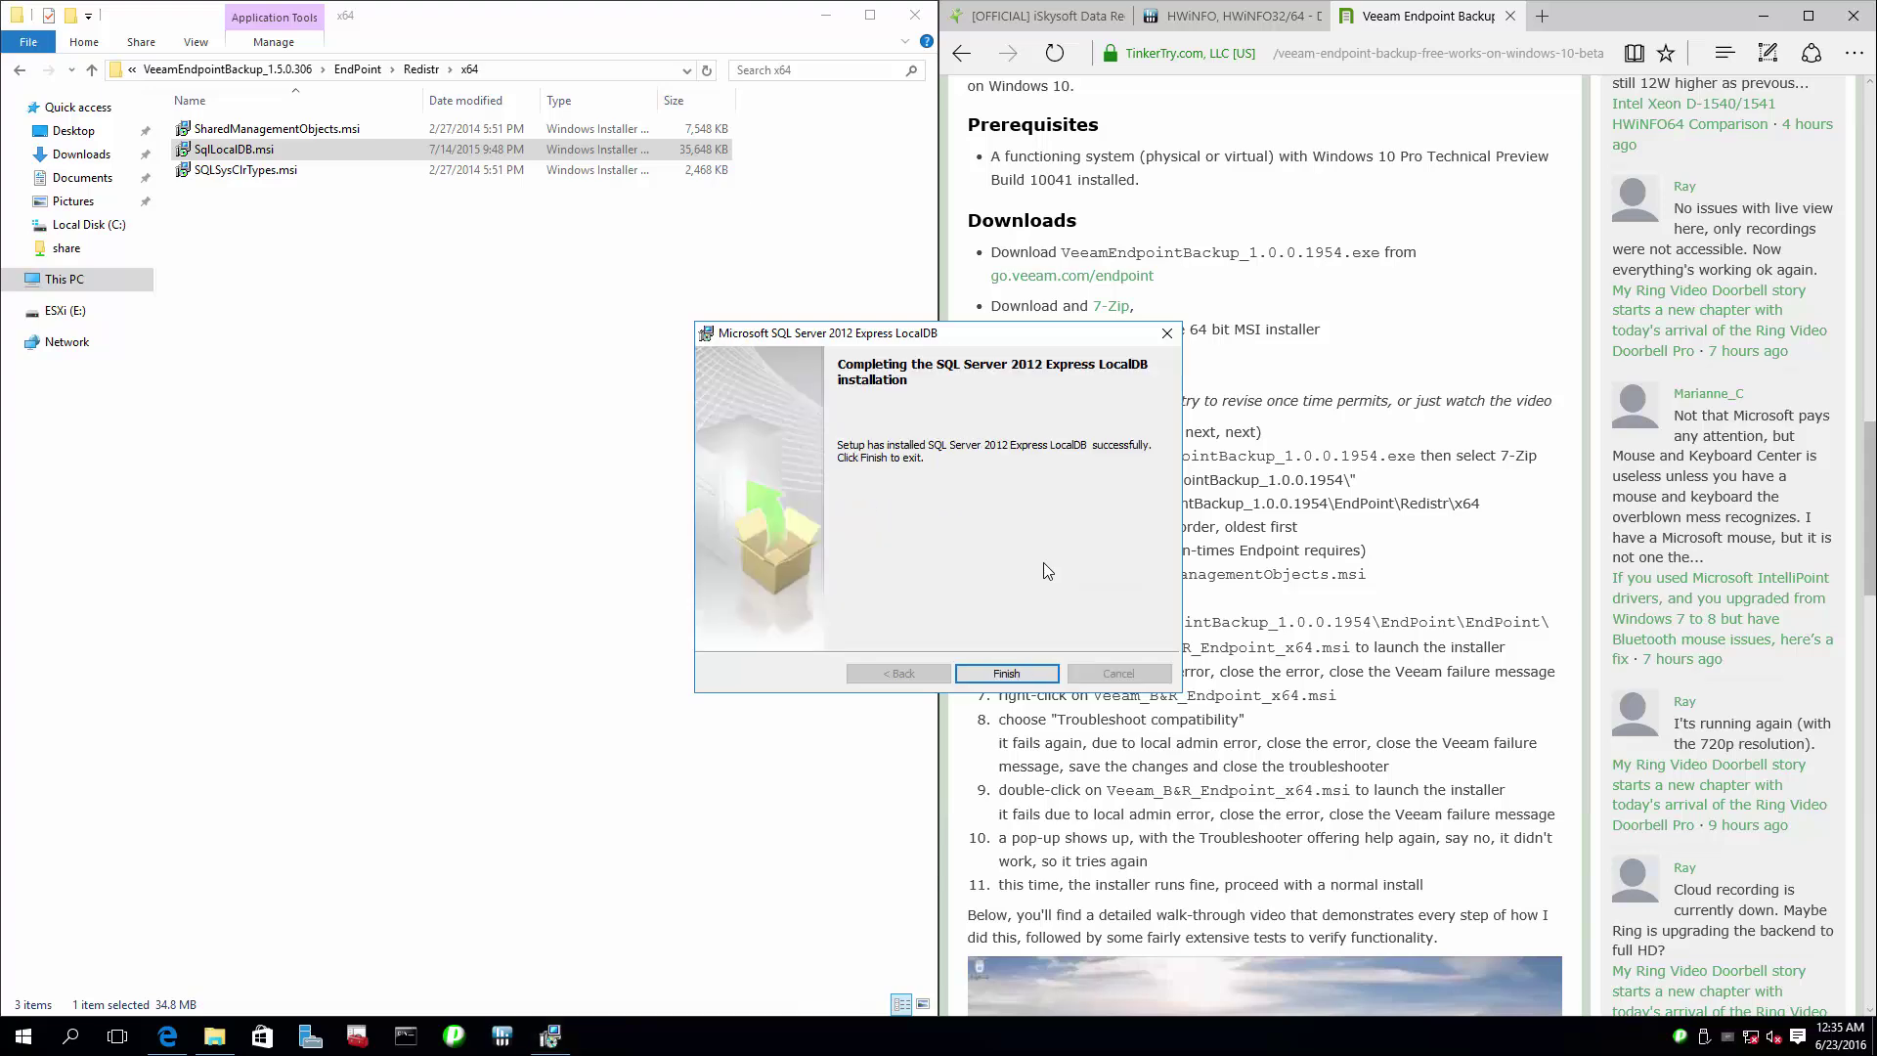
{"action": "left_click", "coordinate": [1027, 674]}
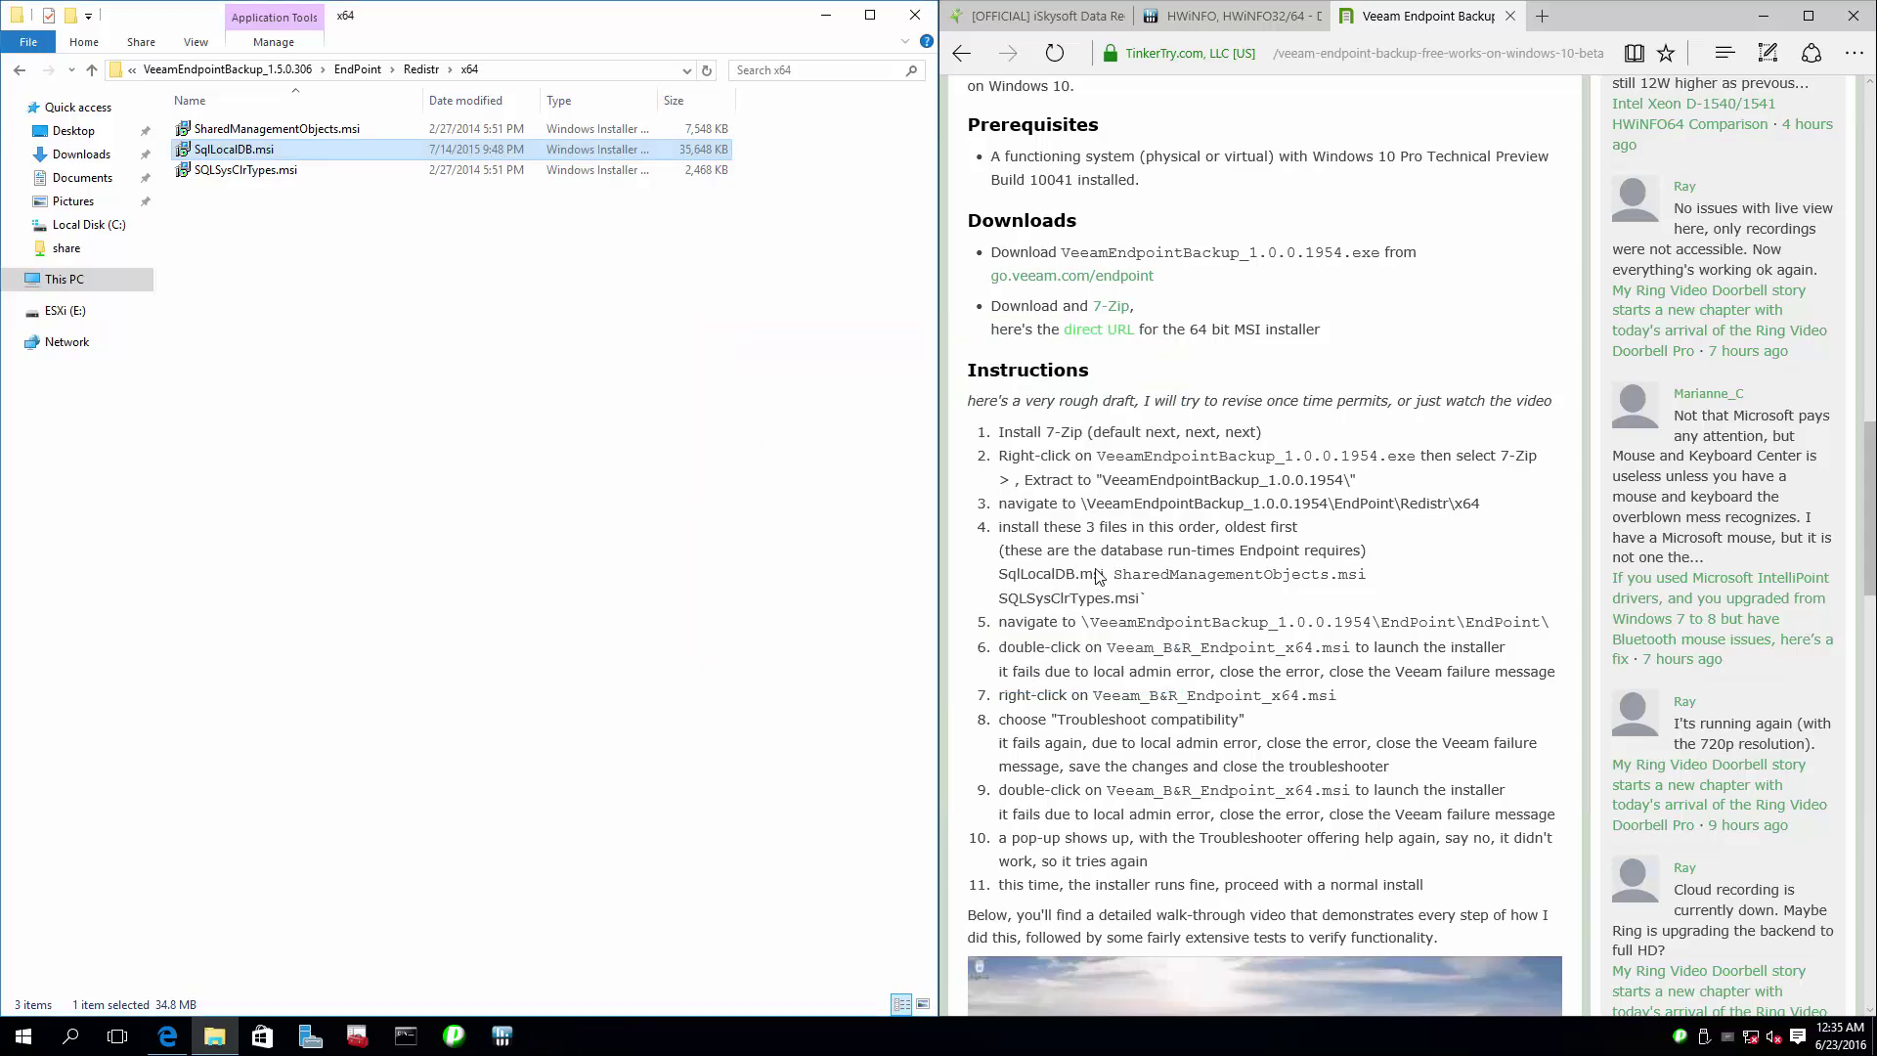
Step: Install SQL Server 2012 Management Objects from SharedManagementObjects.msi, accepting the license terms and finishing its setup wizard
{"action": "left_click", "coordinate": [278, 131]}
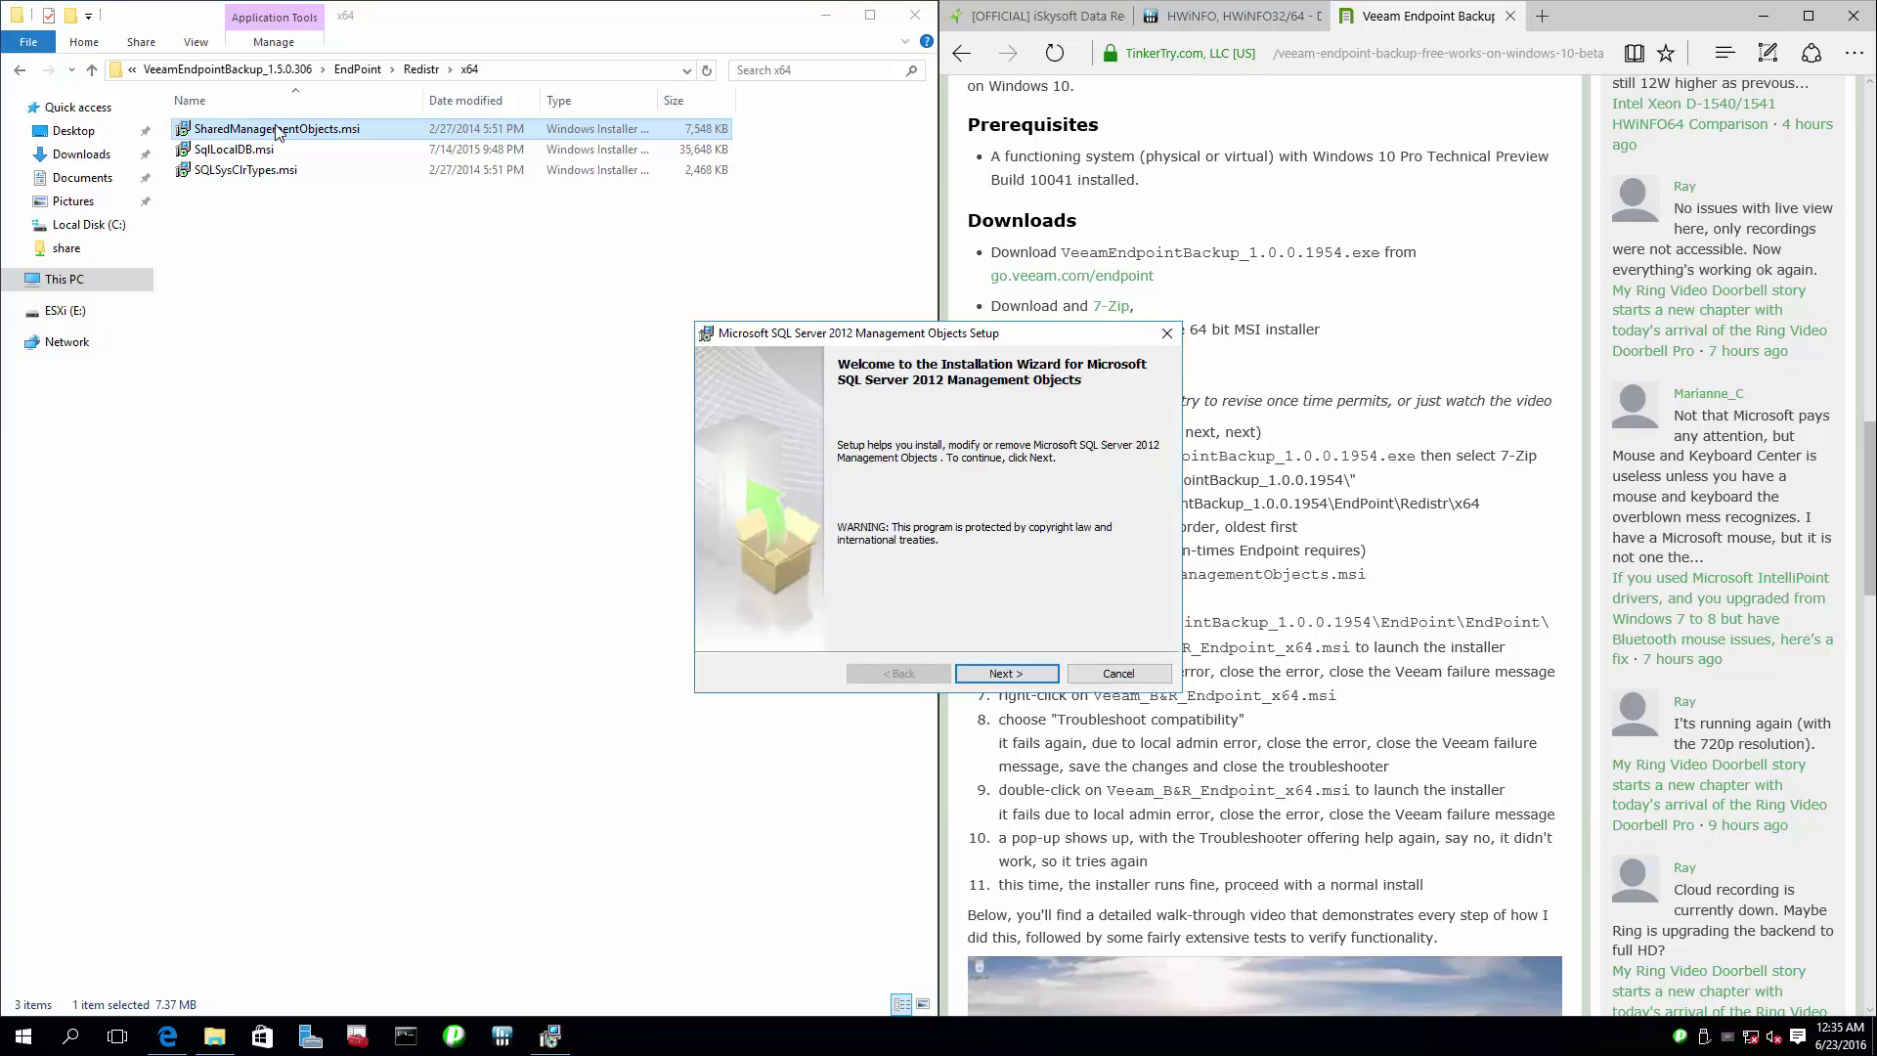
{"action": "left_click", "coordinate": [1047, 677]}
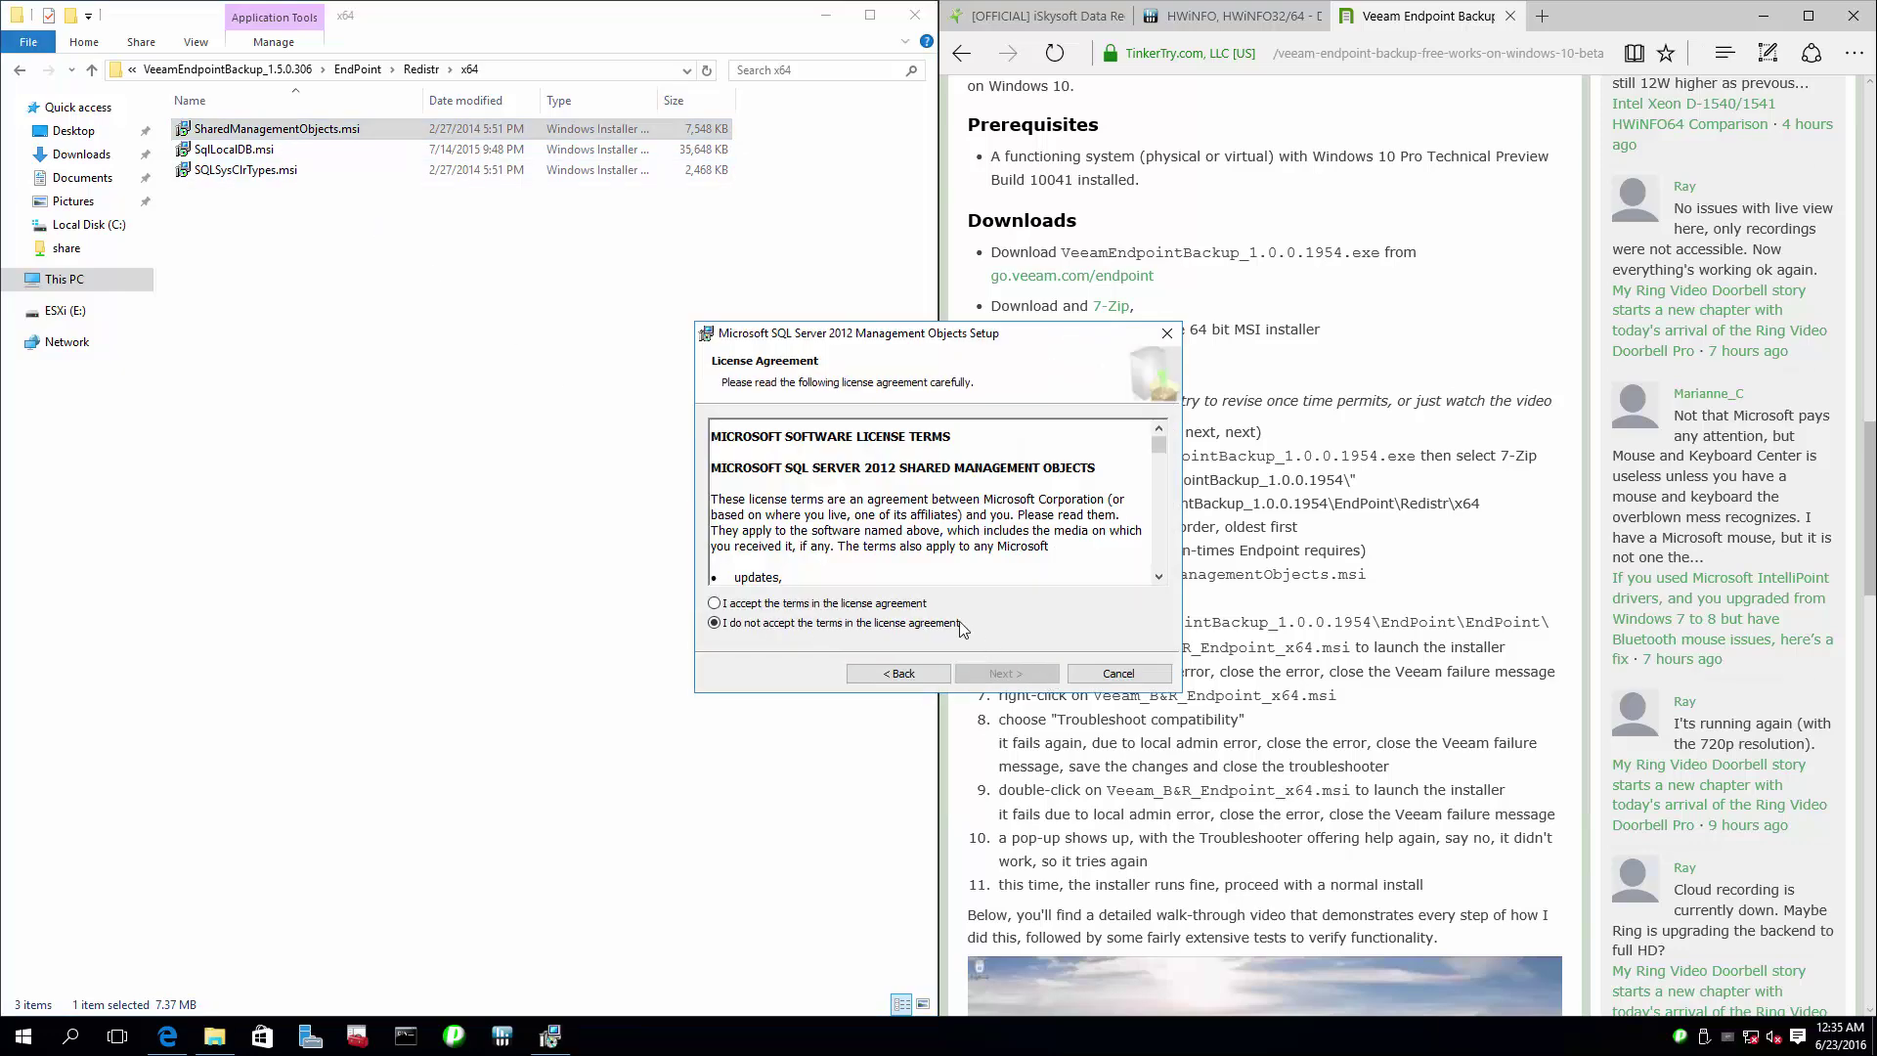
{"action": "left_click", "coordinate": [907, 603]}
{"action": "left_click", "coordinate": [1041, 677]}
{"action": "left_click", "coordinate": [1041, 676]}
{"action": "left_click", "coordinate": [1050, 563]}
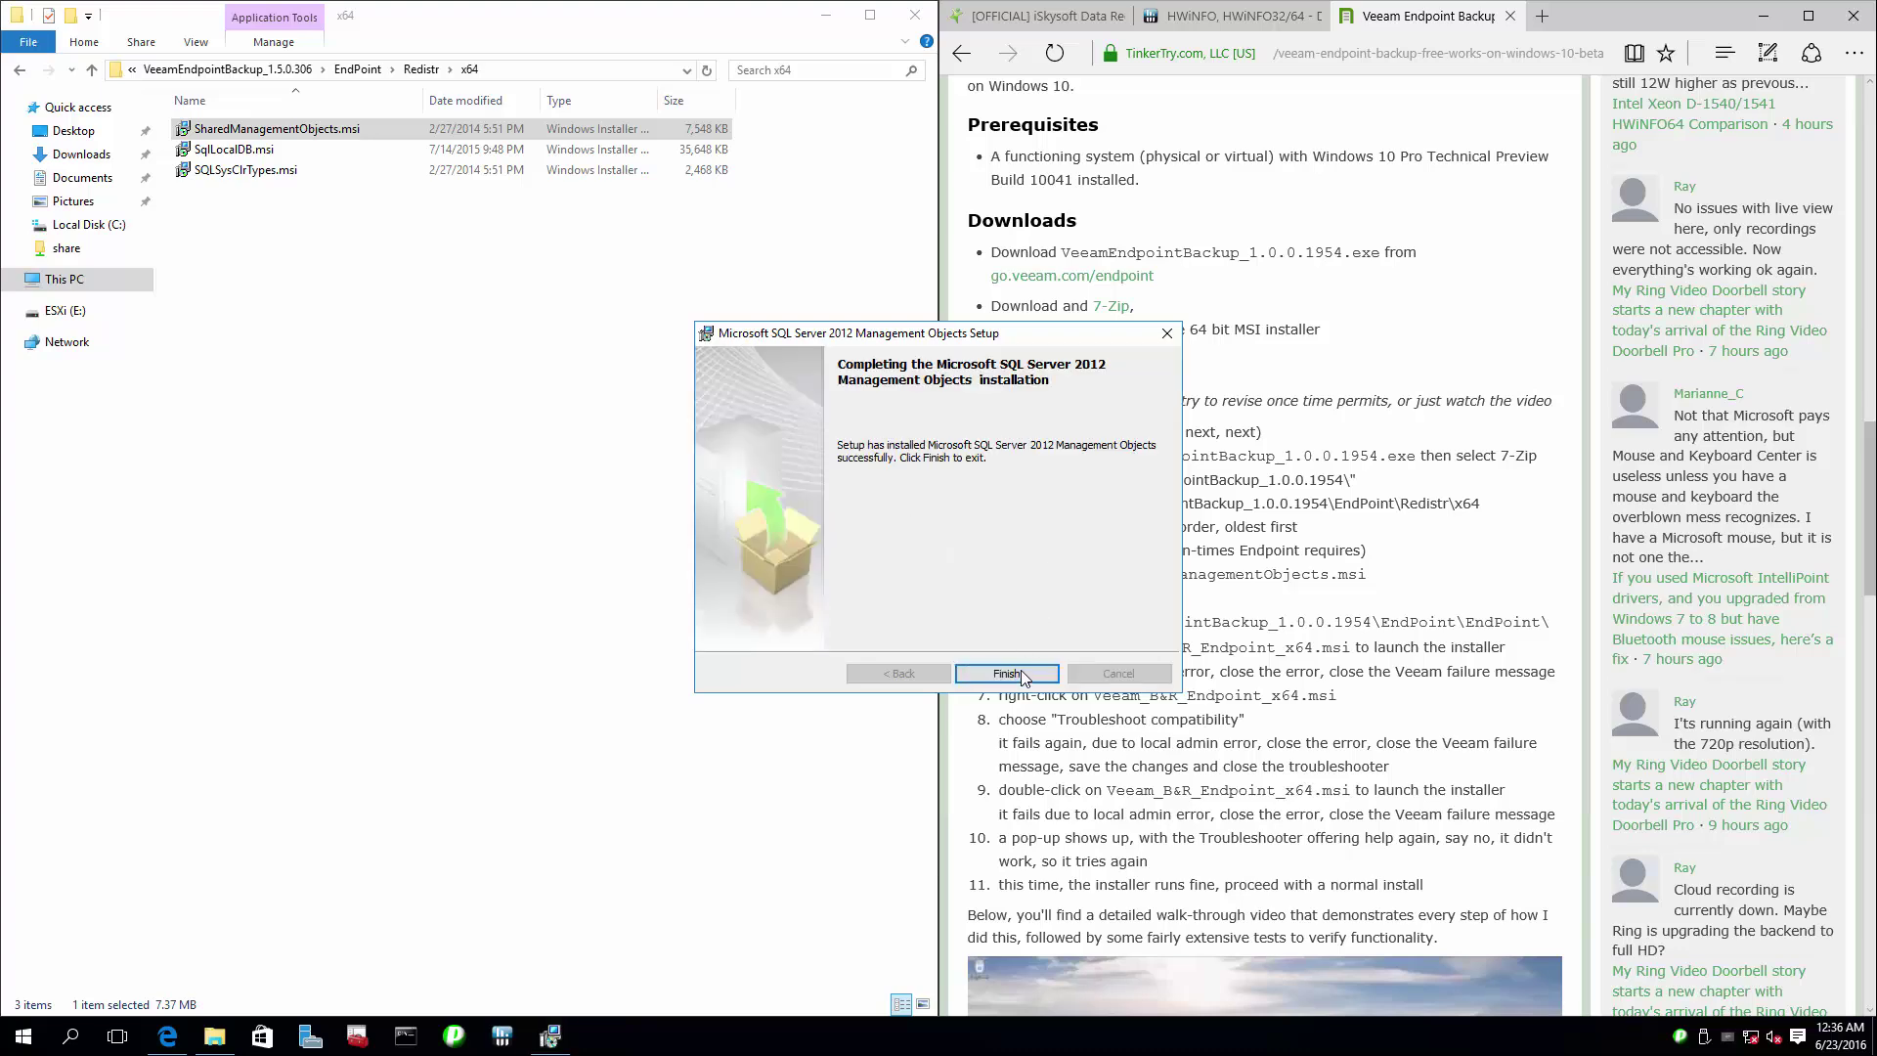
{"action": "left_click", "coordinate": [1023, 676]}
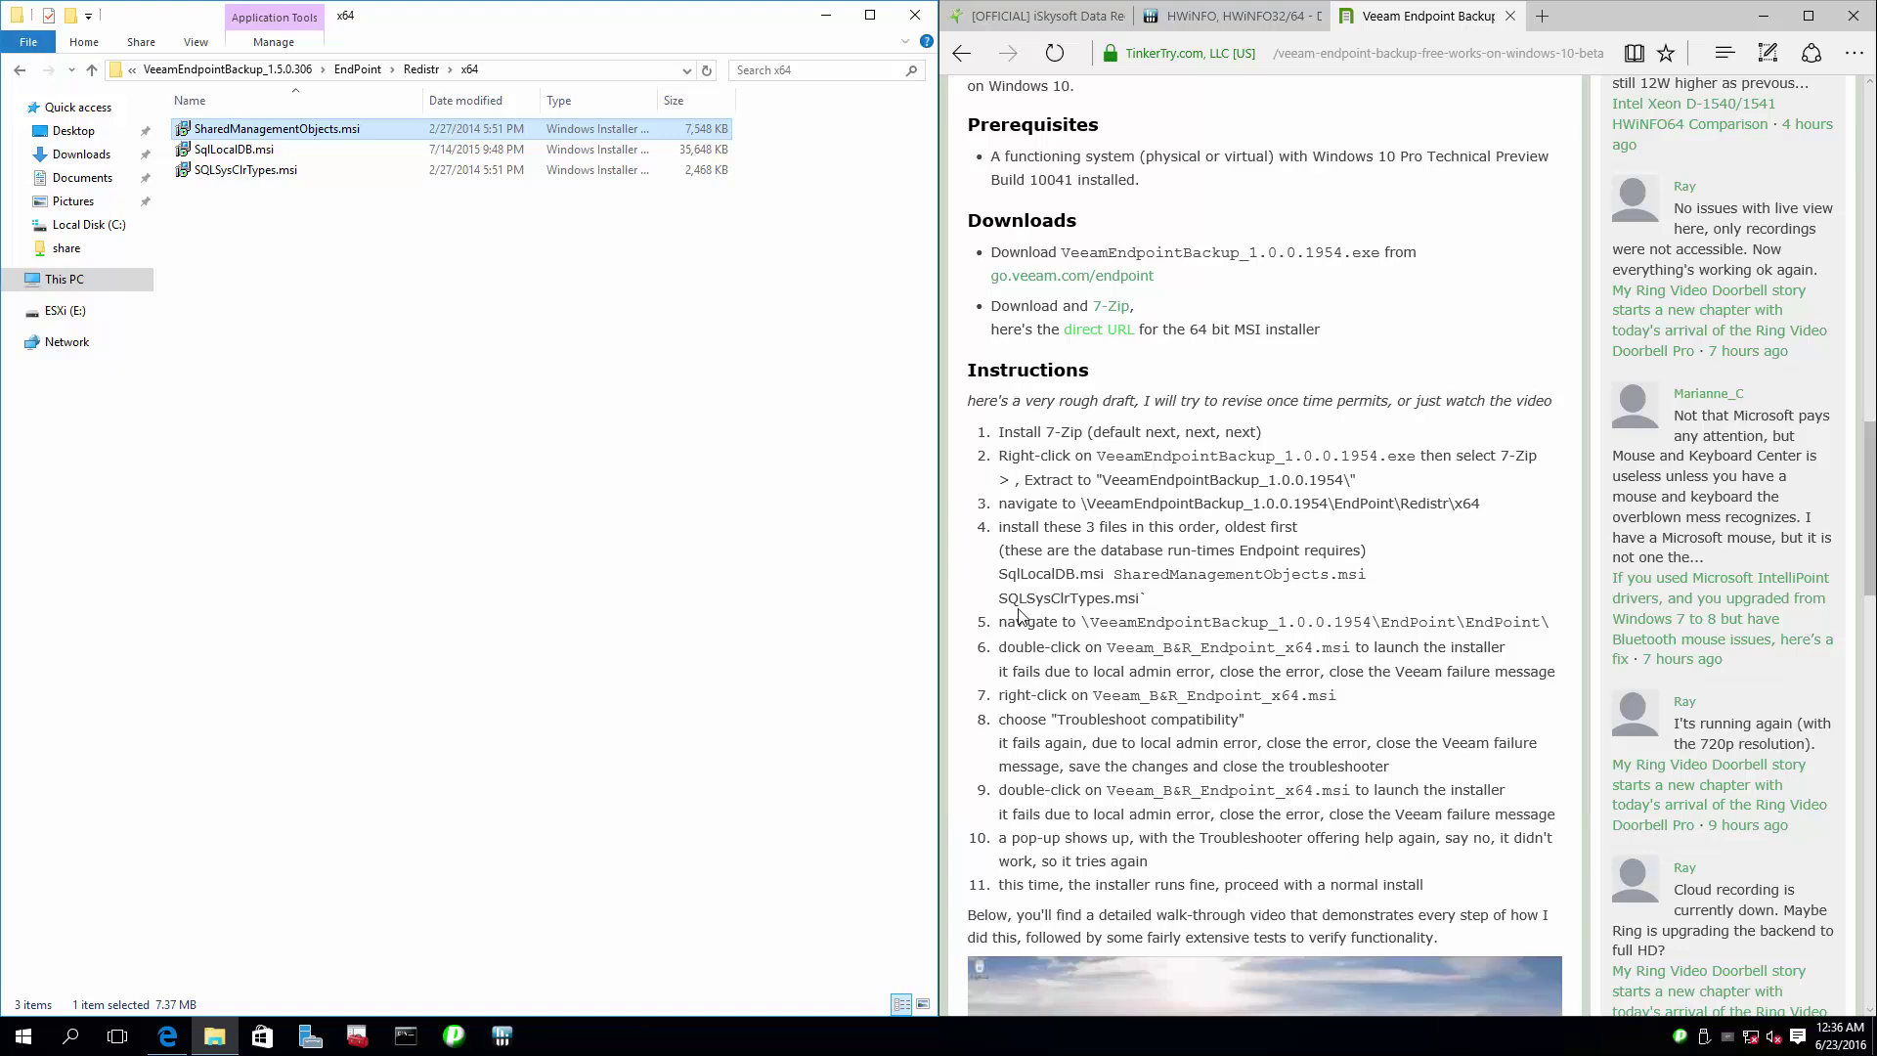
Step: Install System CLR Types for SQL Server 2012 from SQLSysClrTypes.msi, accepting the license terms and finishing its setup wizard
{"action": "double_click", "coordinate": [224, 171]}
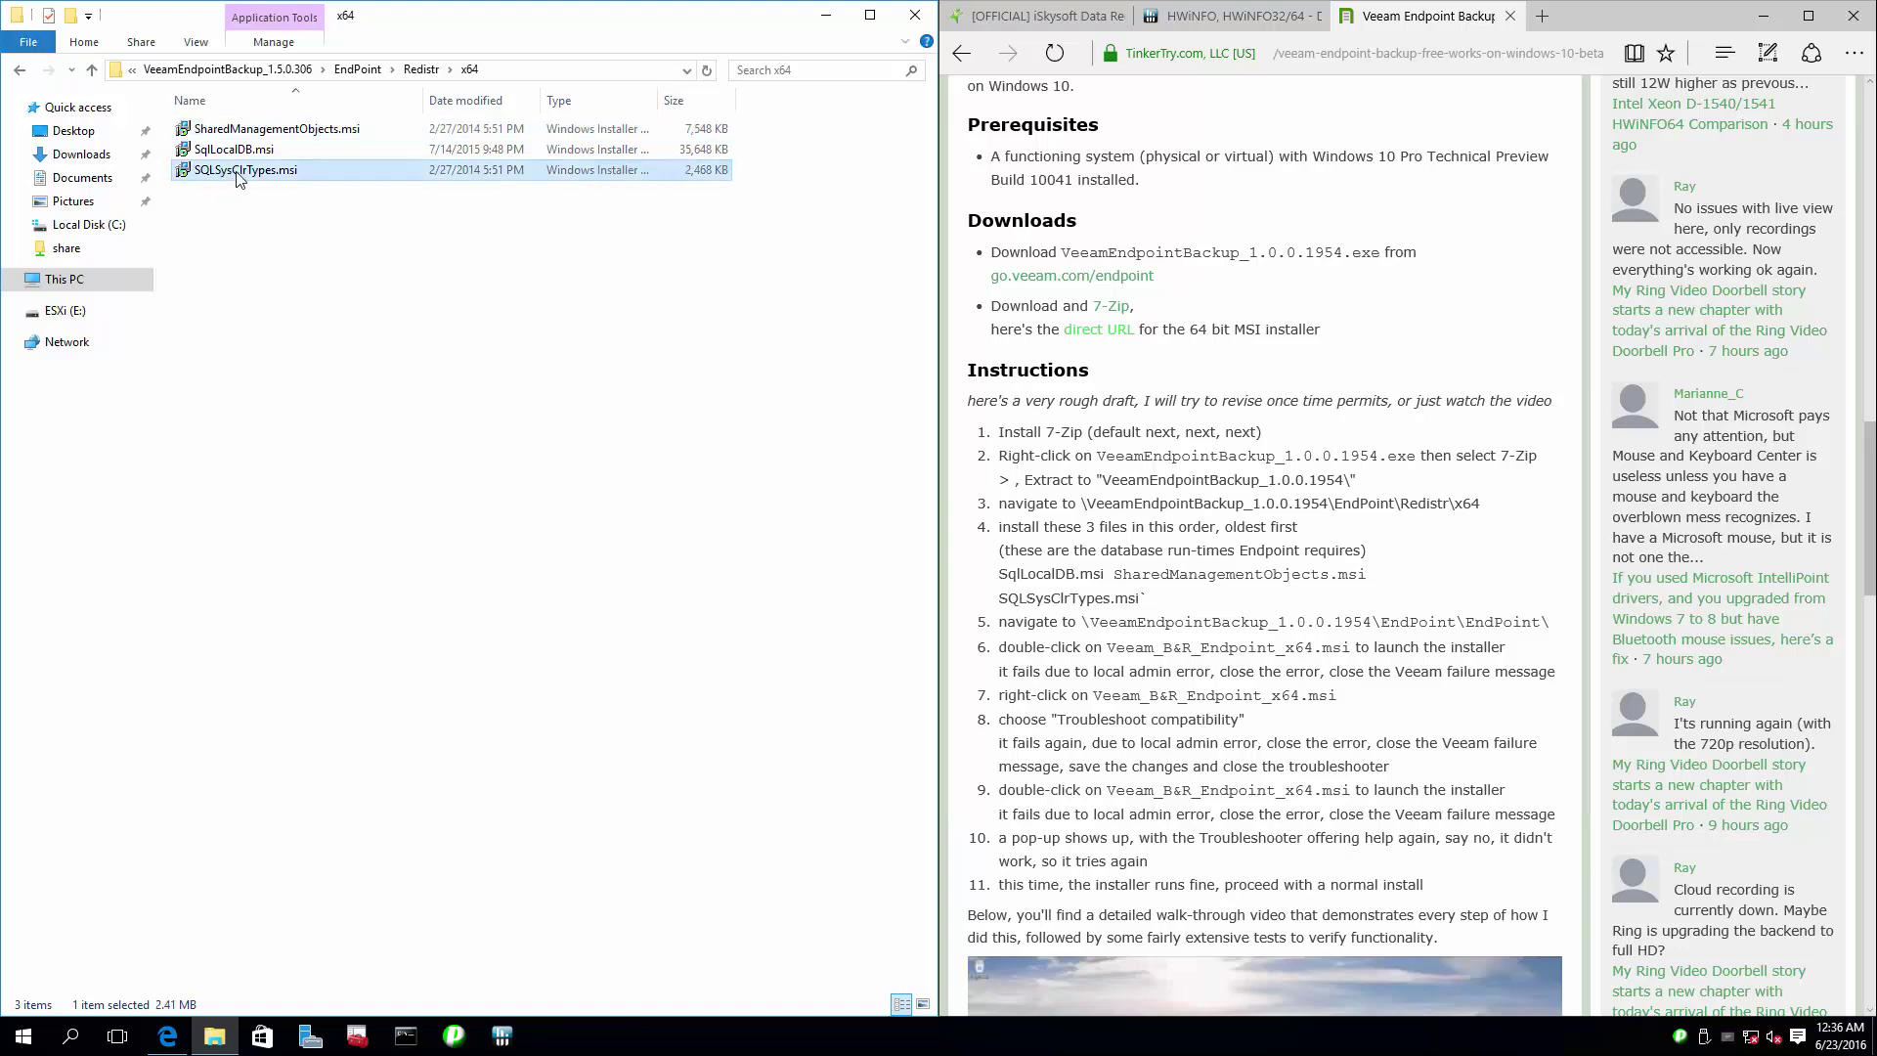
{"action": "left_click", "coordinate": [1007, 675]}
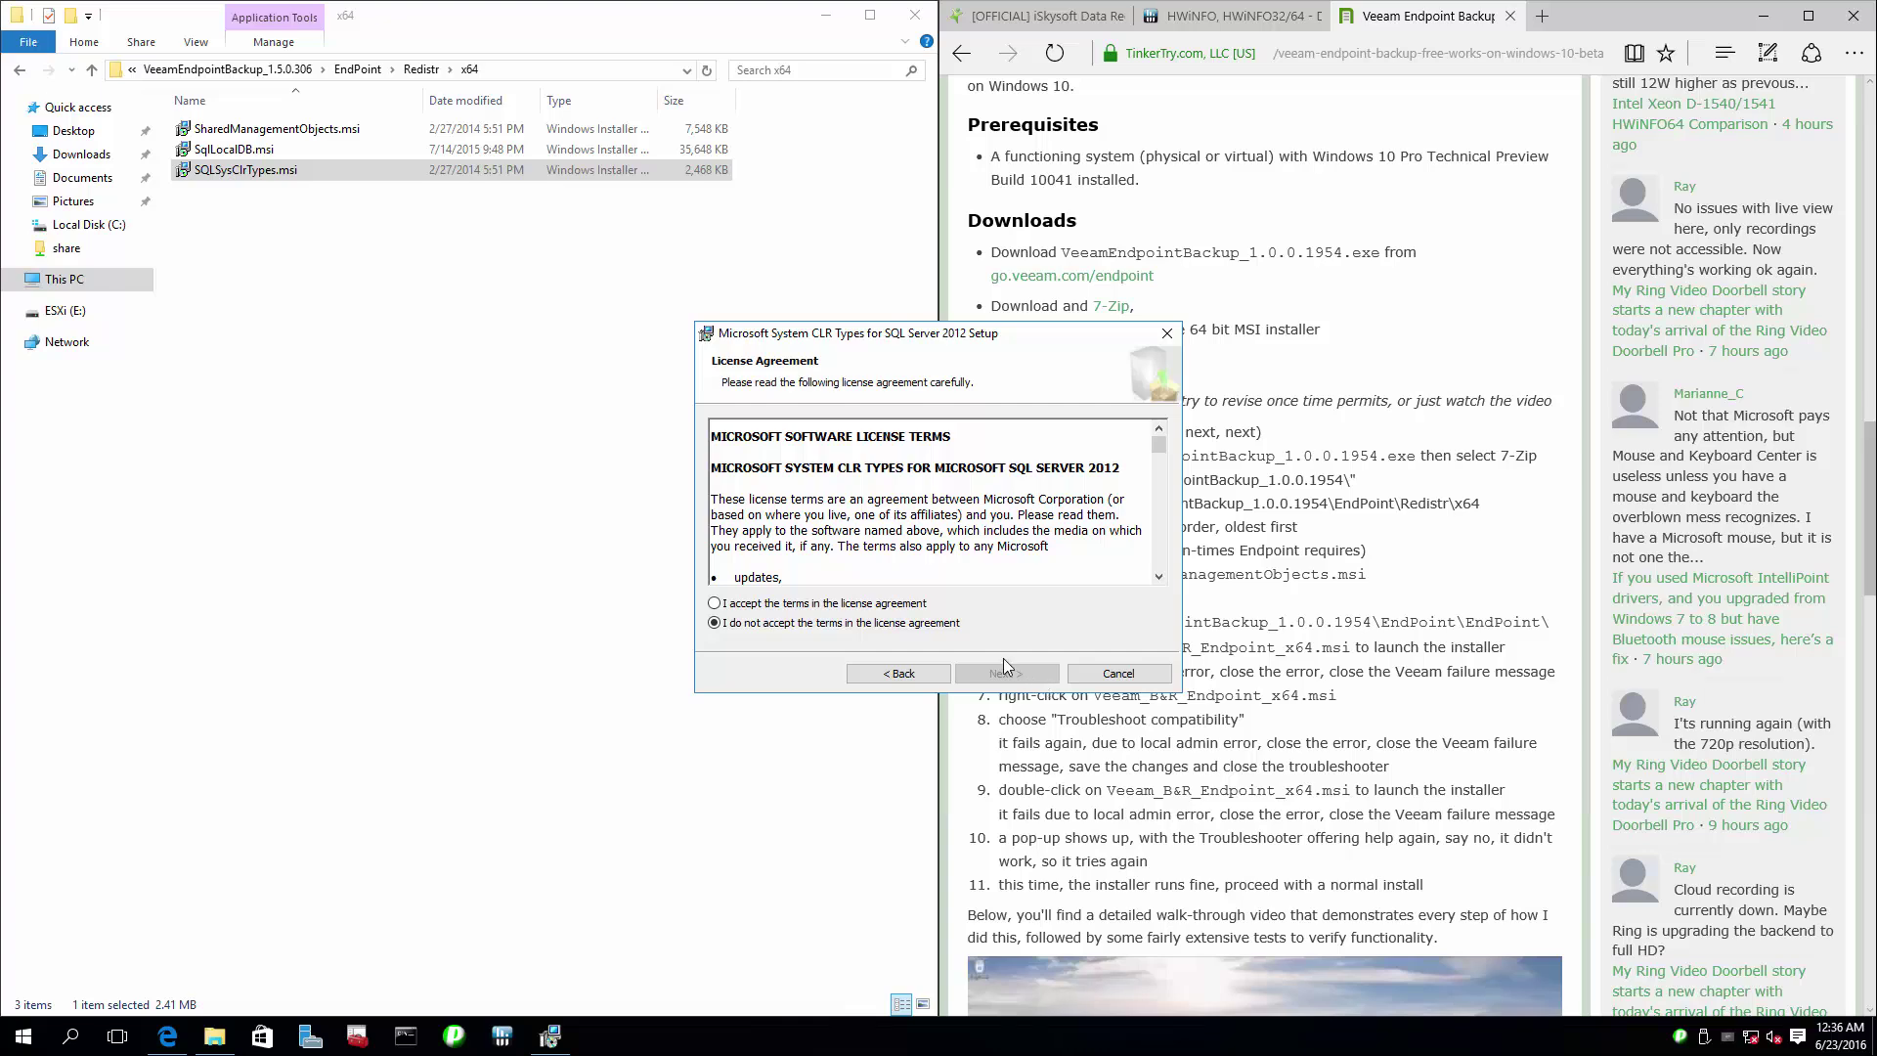
{"action": "left_click", "coordinate": [901, 605]}
{"action": "left_click", "coordinate": [1012, 674]}
{"action": "left_click", "coordinate": [1037, 674]}
{"action": "left_click", "coordinate": [1024, 557]}
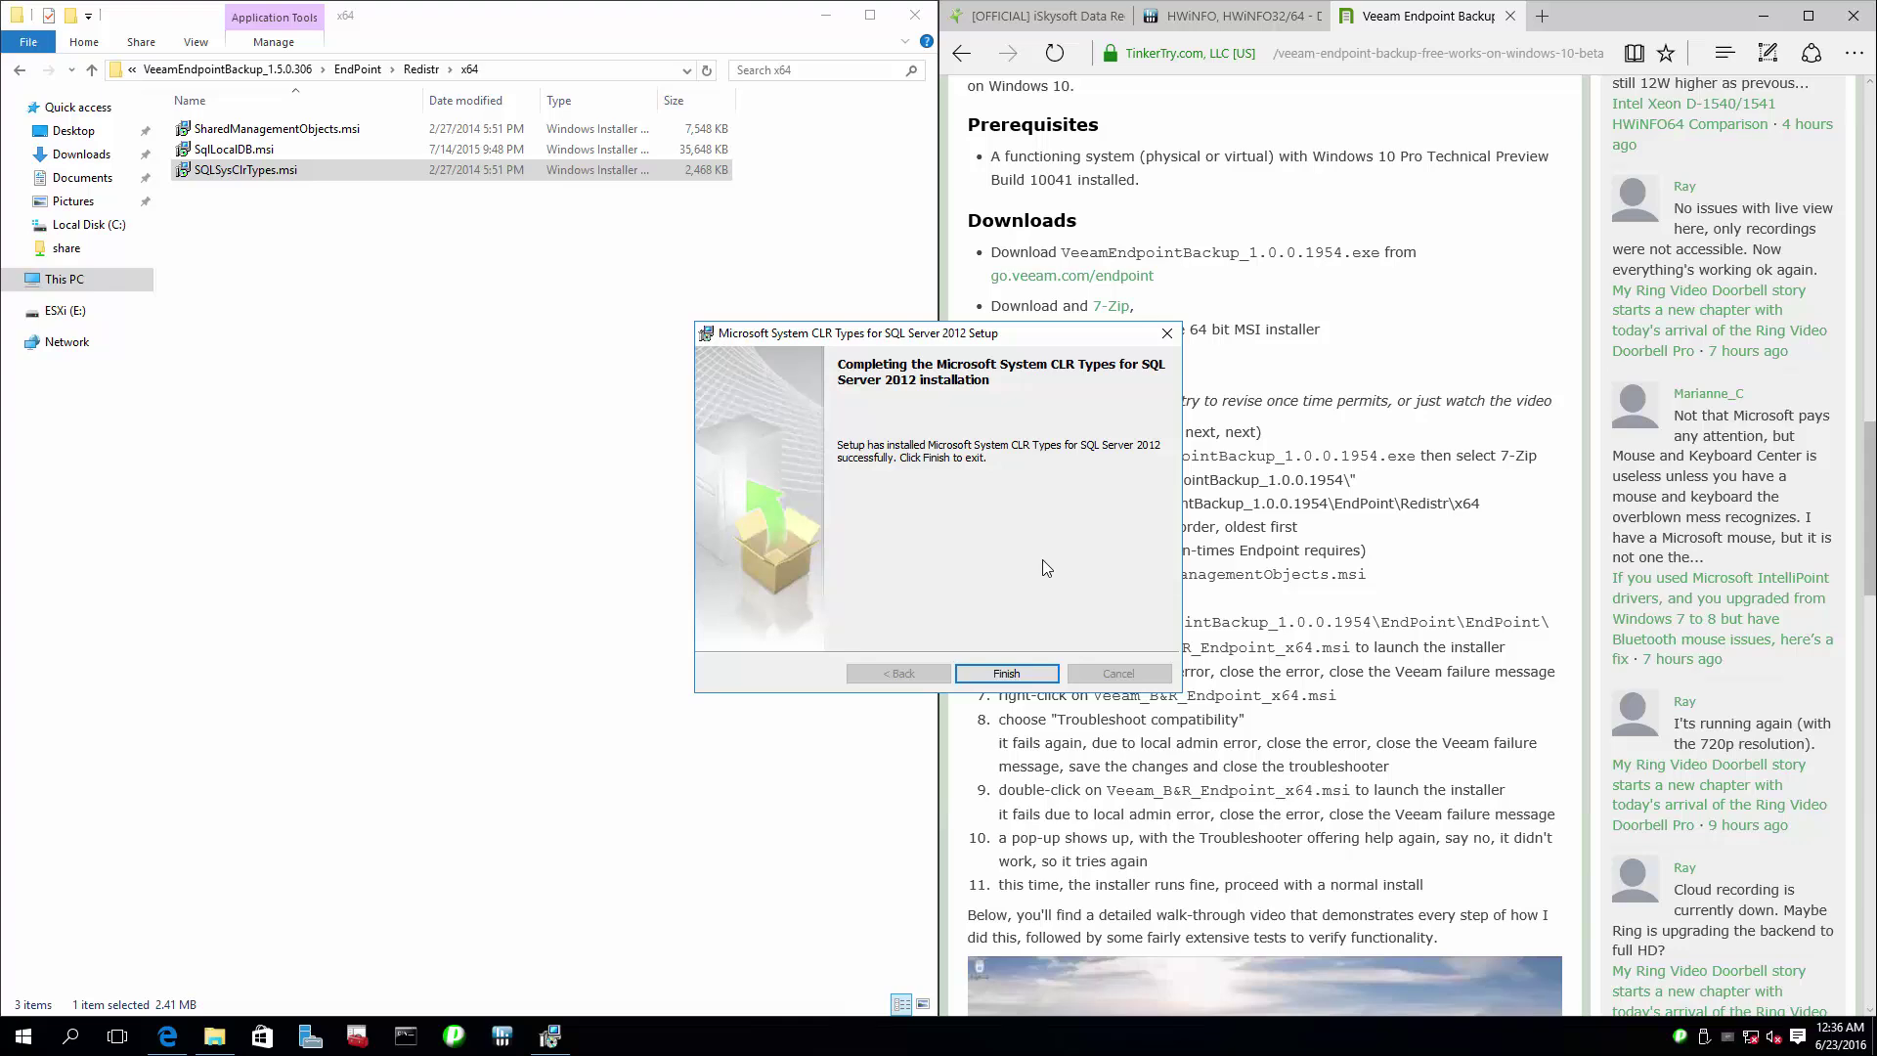
{"action": "left_click", "coordinate": [1031, 673]}
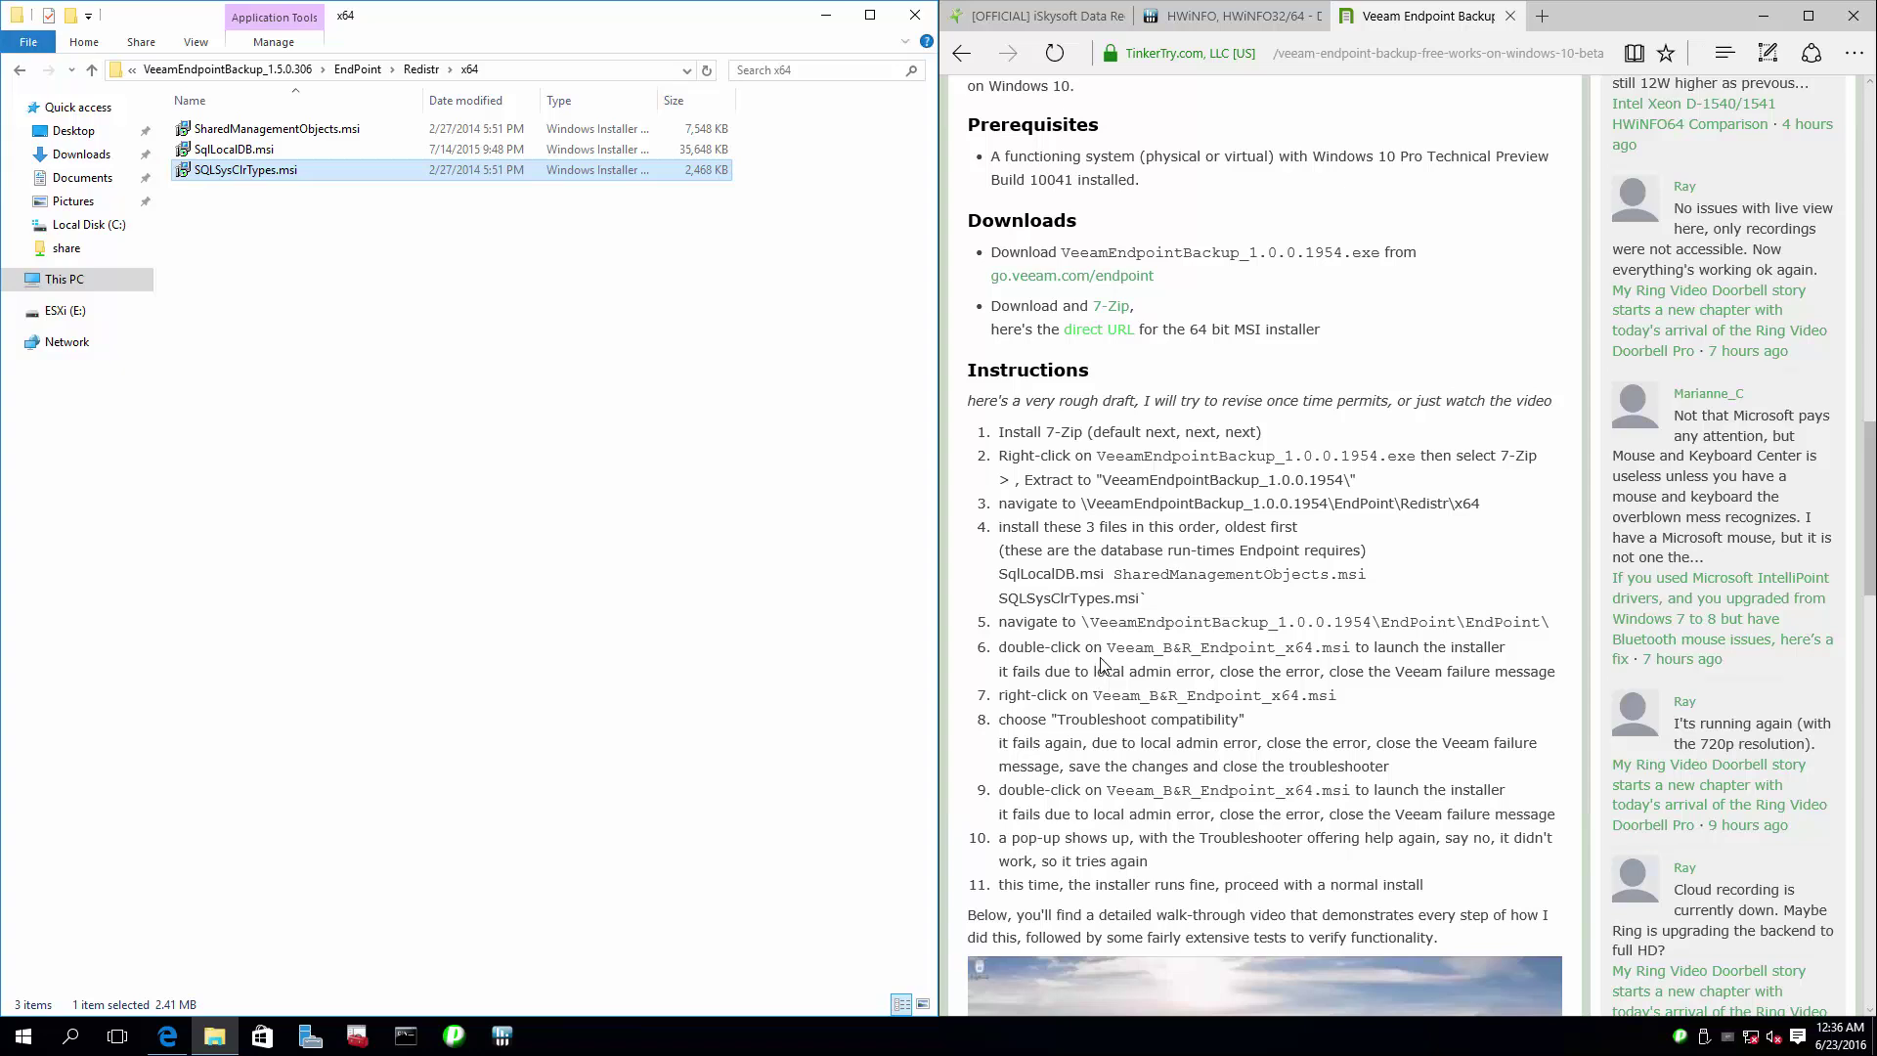
Step: Open the EndPoint\EndPoint folder and try to run Veeam_B&R_Endpoint_x64.msi, then exit its installer
{"action": "left_click", "coordinate": [357, 70]}
{"action": "double_click", "coordinate": [235, 128]}
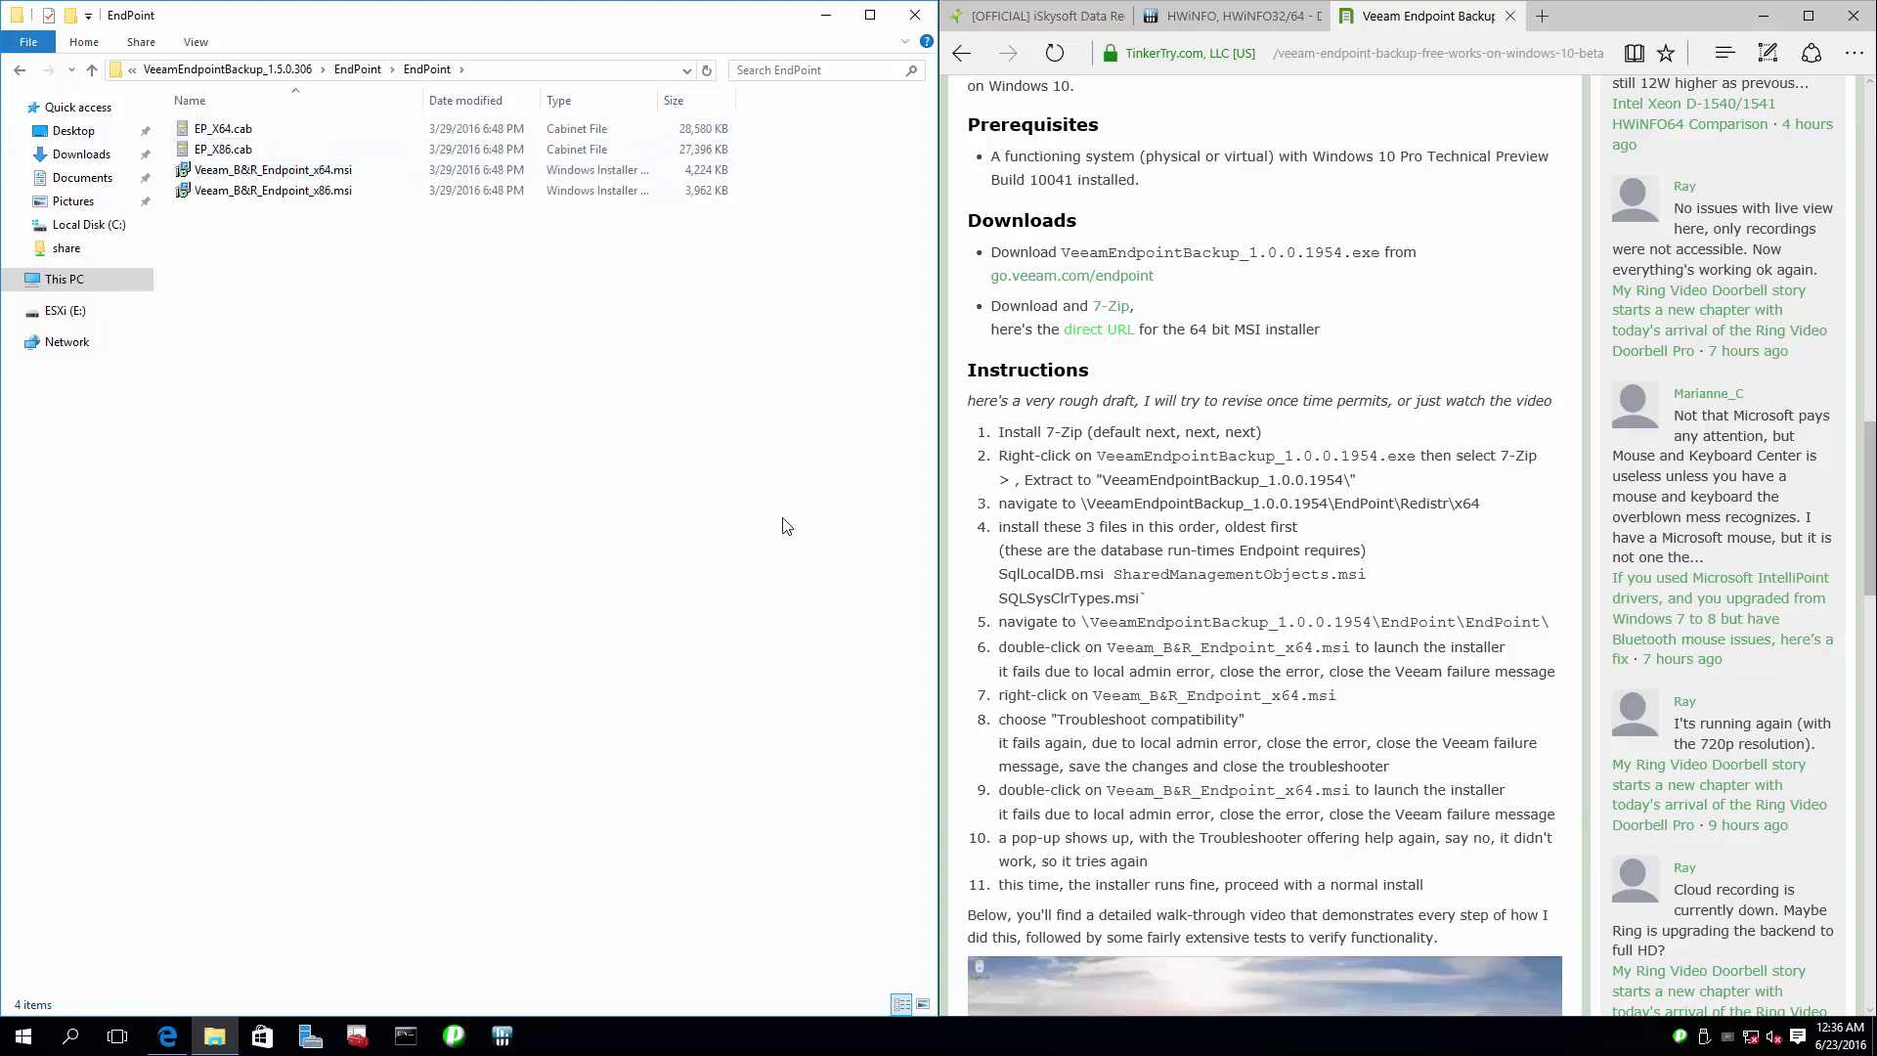
{"action": "double_click", "coordinate": [353, 174]}
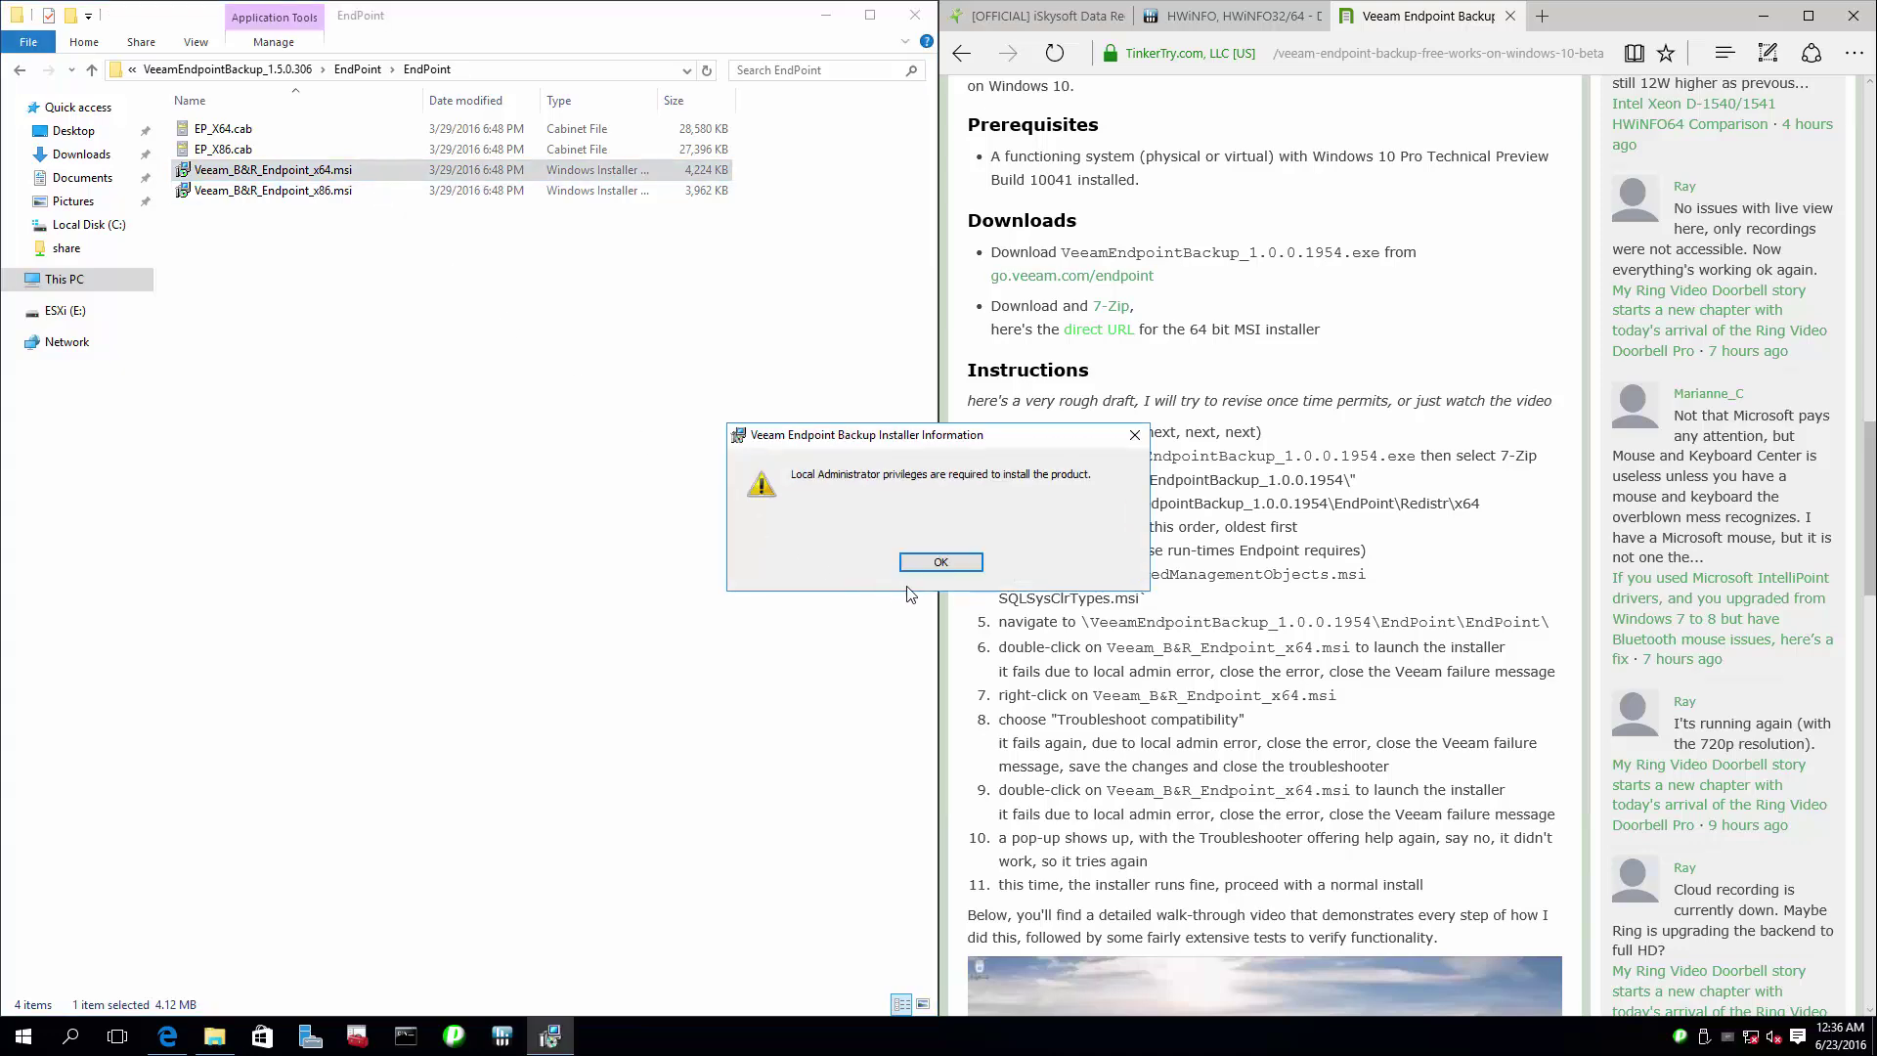
{"action": "left_click", "coordinate": [941, 563]}
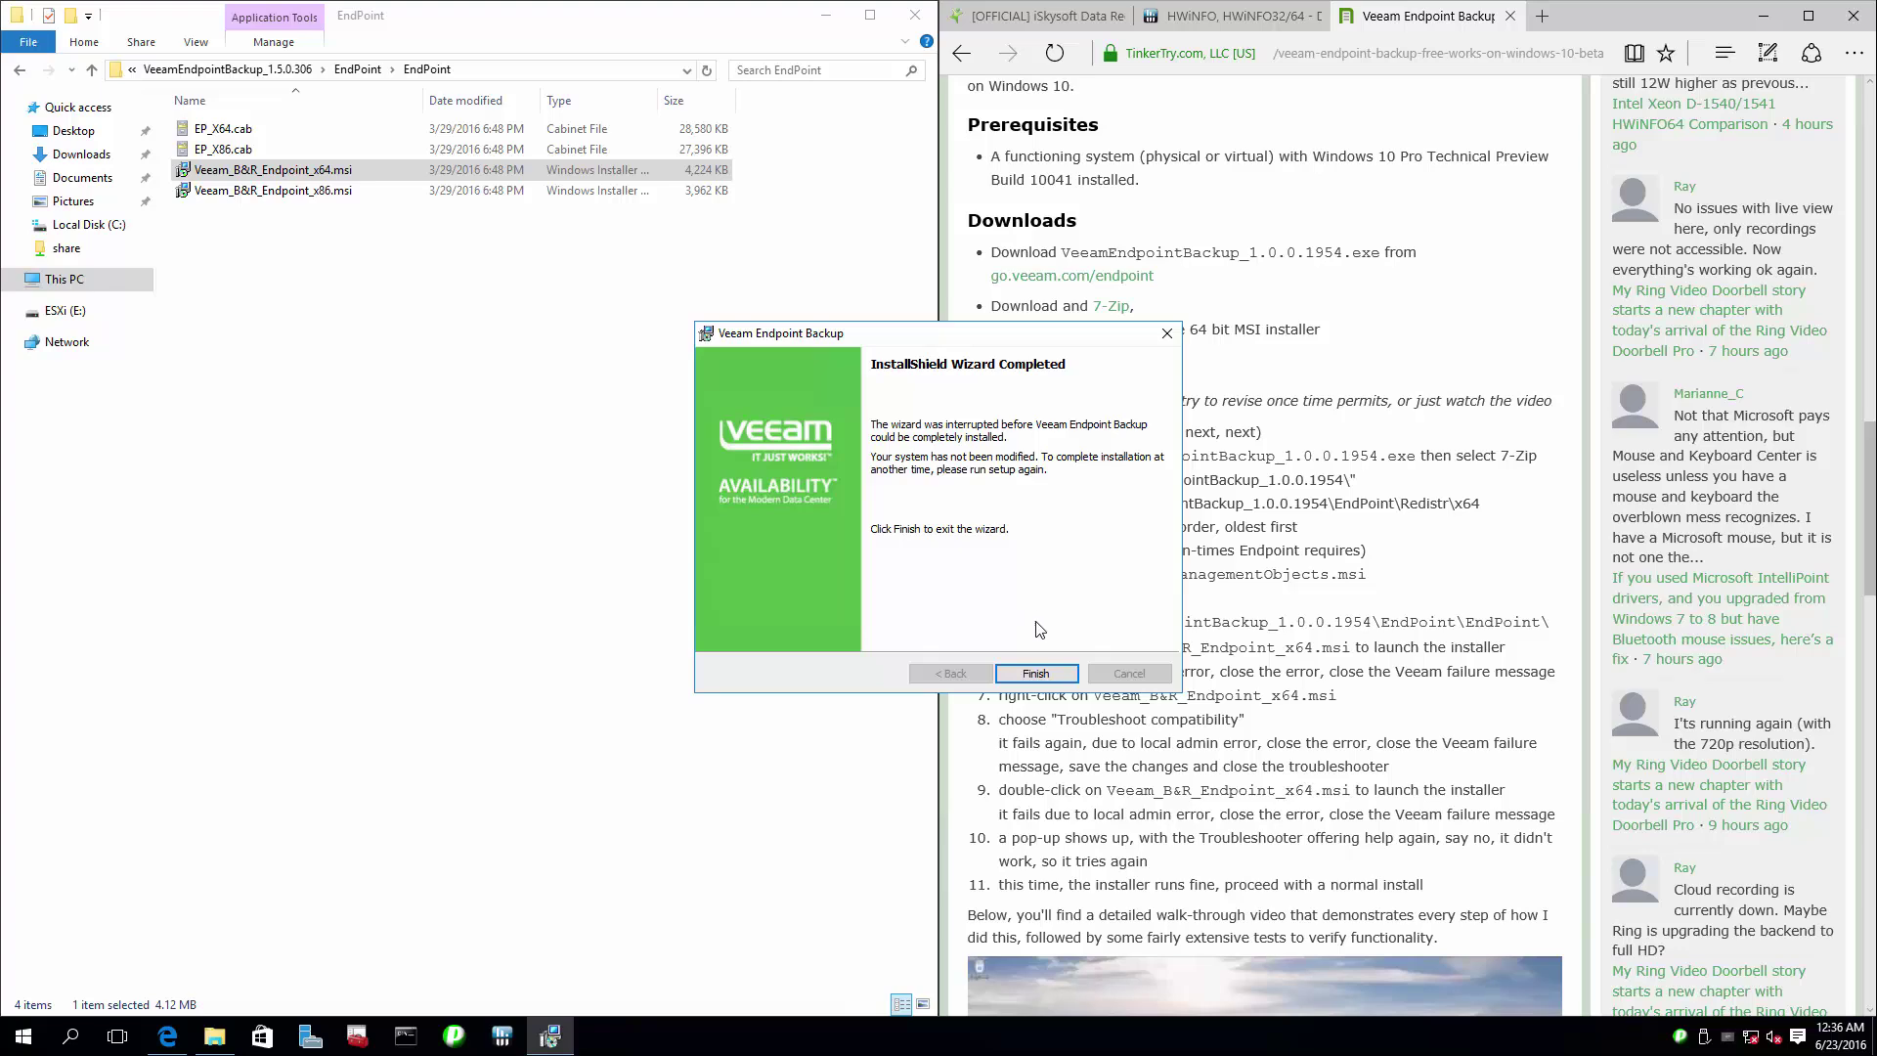
{"action": "left_click", "coordinate": [1035, 674]}
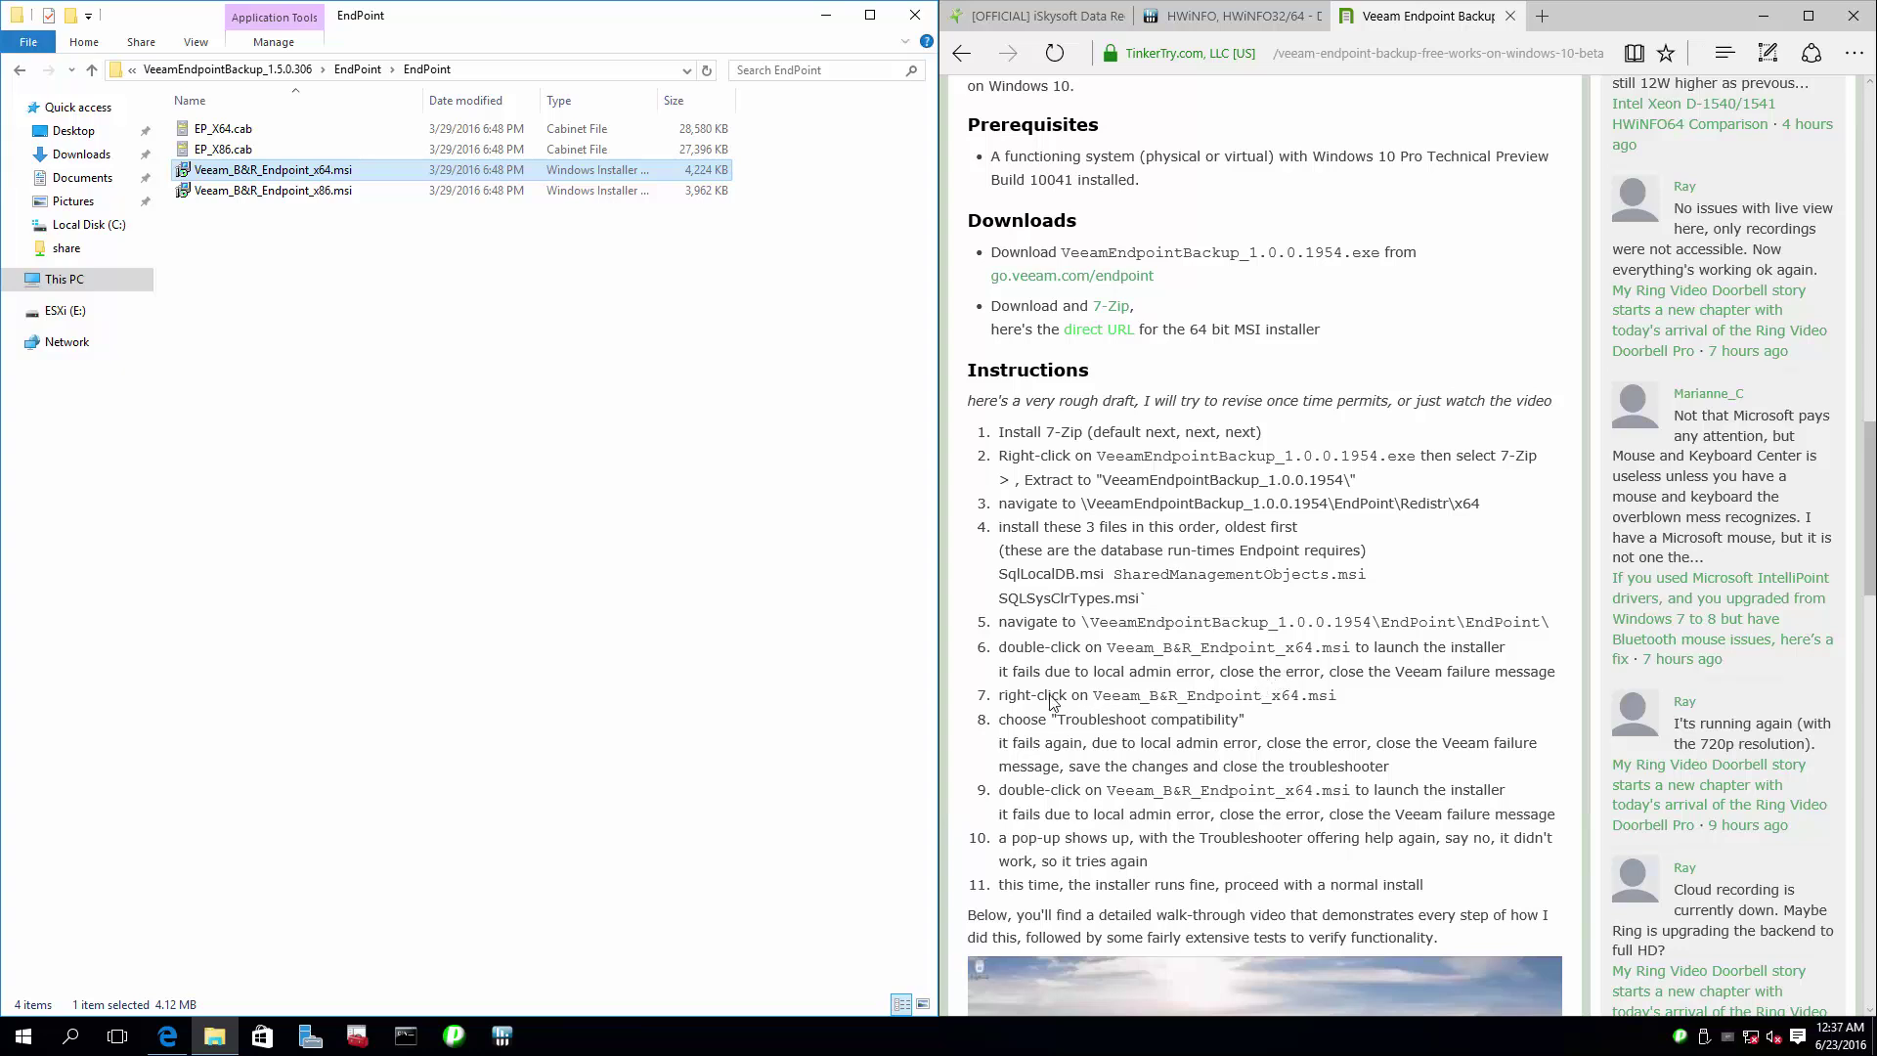
Step: Start the compatibility troubleshooter on Veeam_B&R_Endpoint_x64.msi, placed clear of the instructions, and reload the article page
{"action": "right_click", "coordinate": [357, 172]}
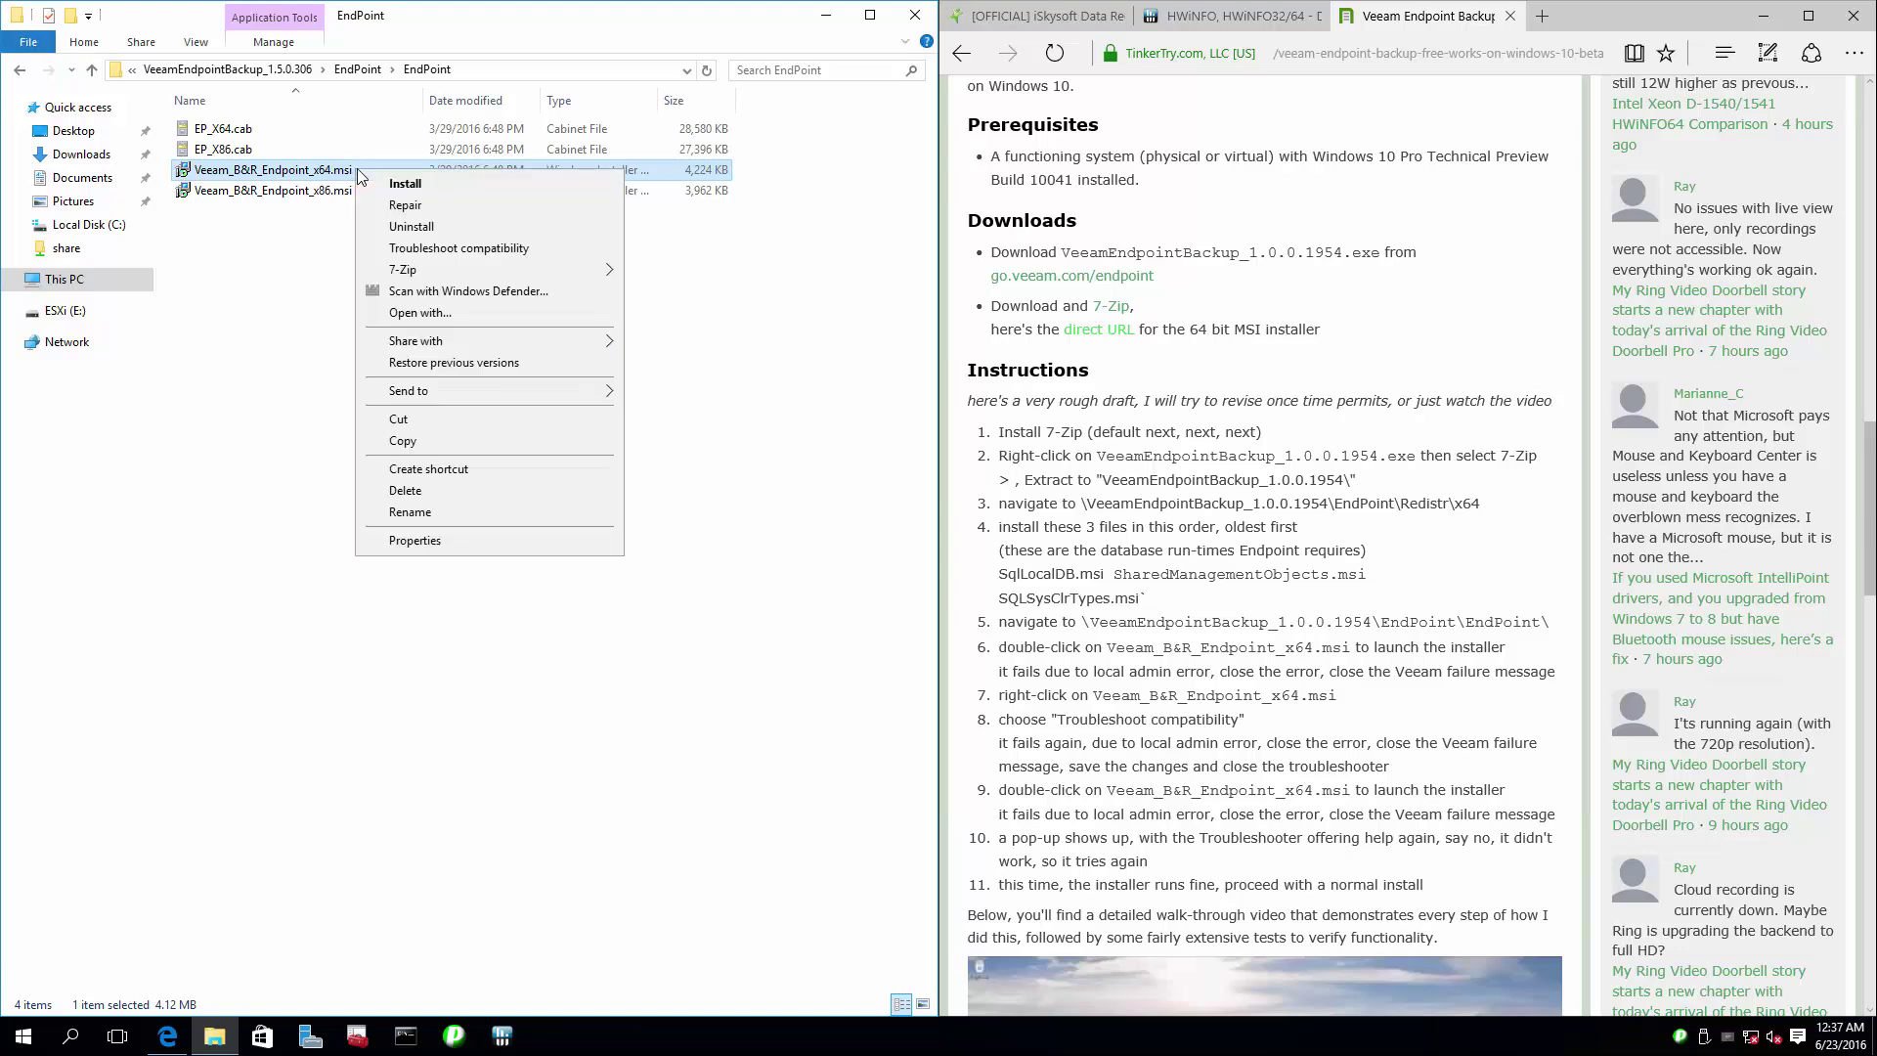
{"action": "left_click", "coordinate": [549, 242]}
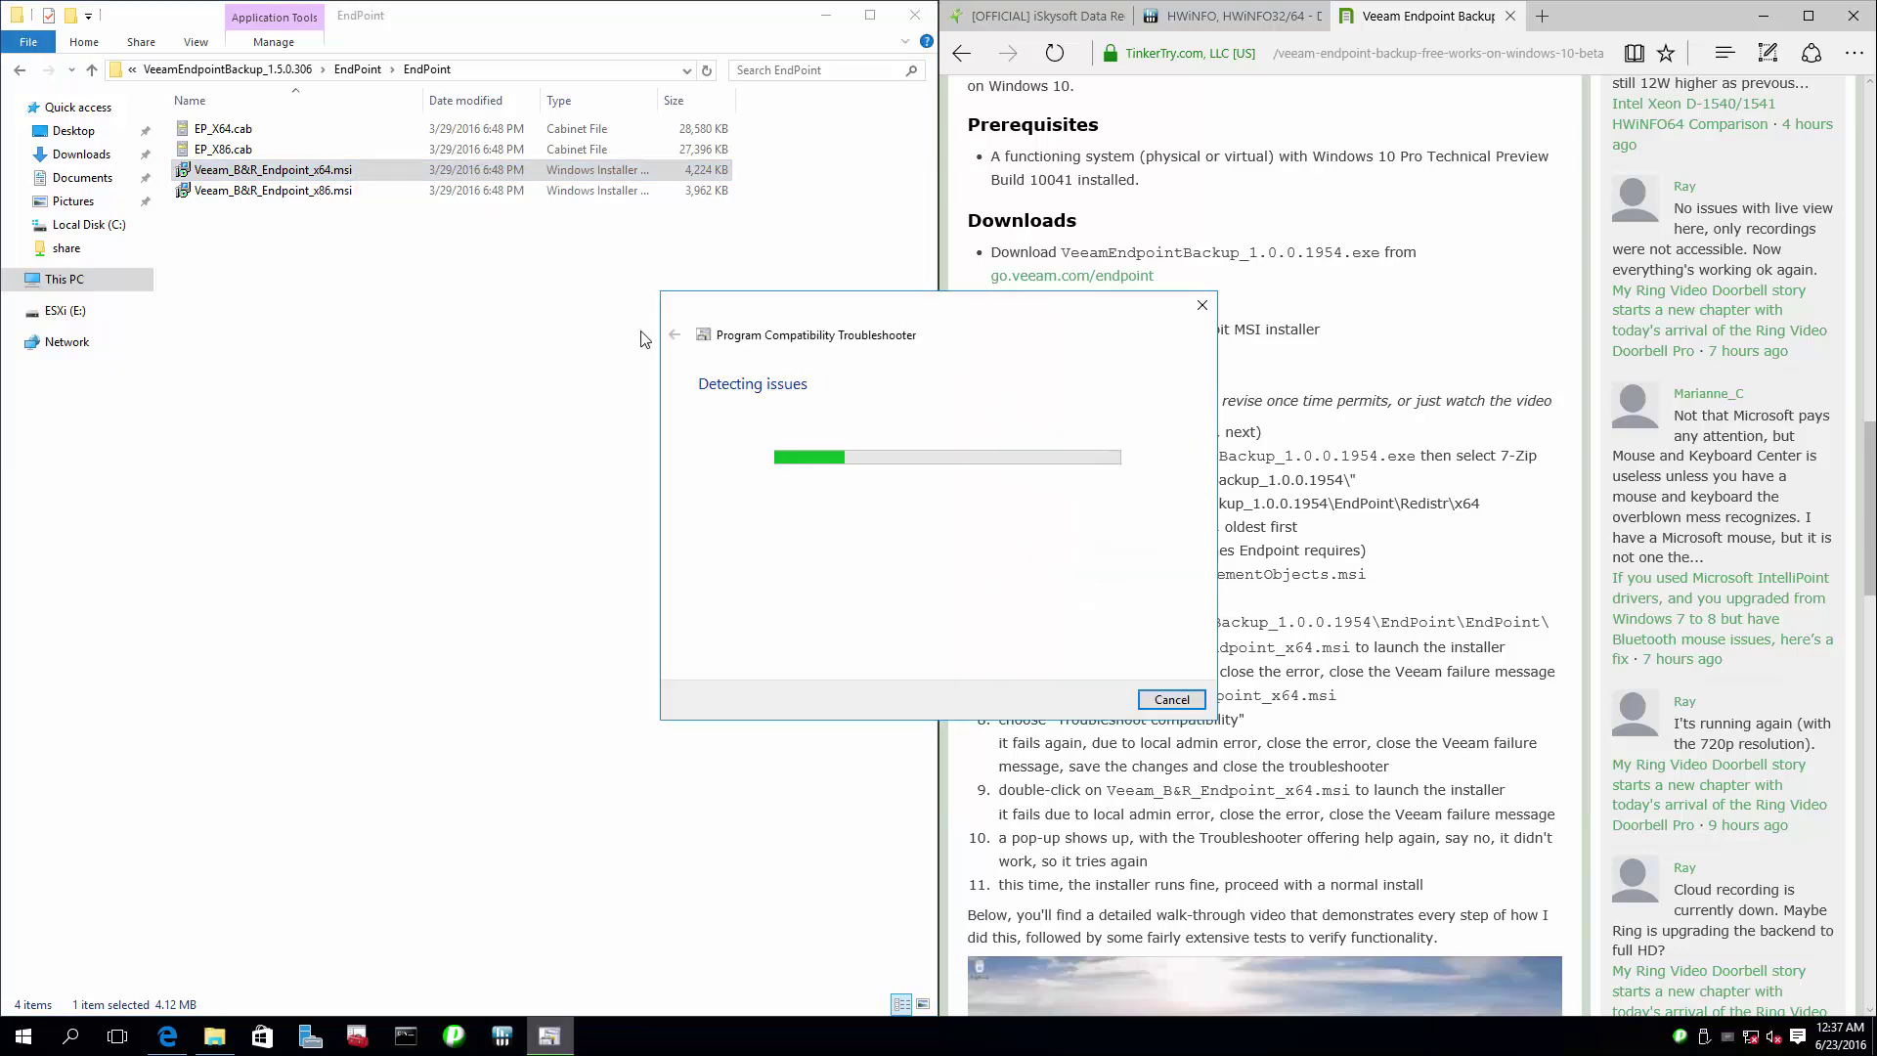
{"action": "left_click_drag", "start_coordinate": [968, 321], "coordinate": [698, 317]}
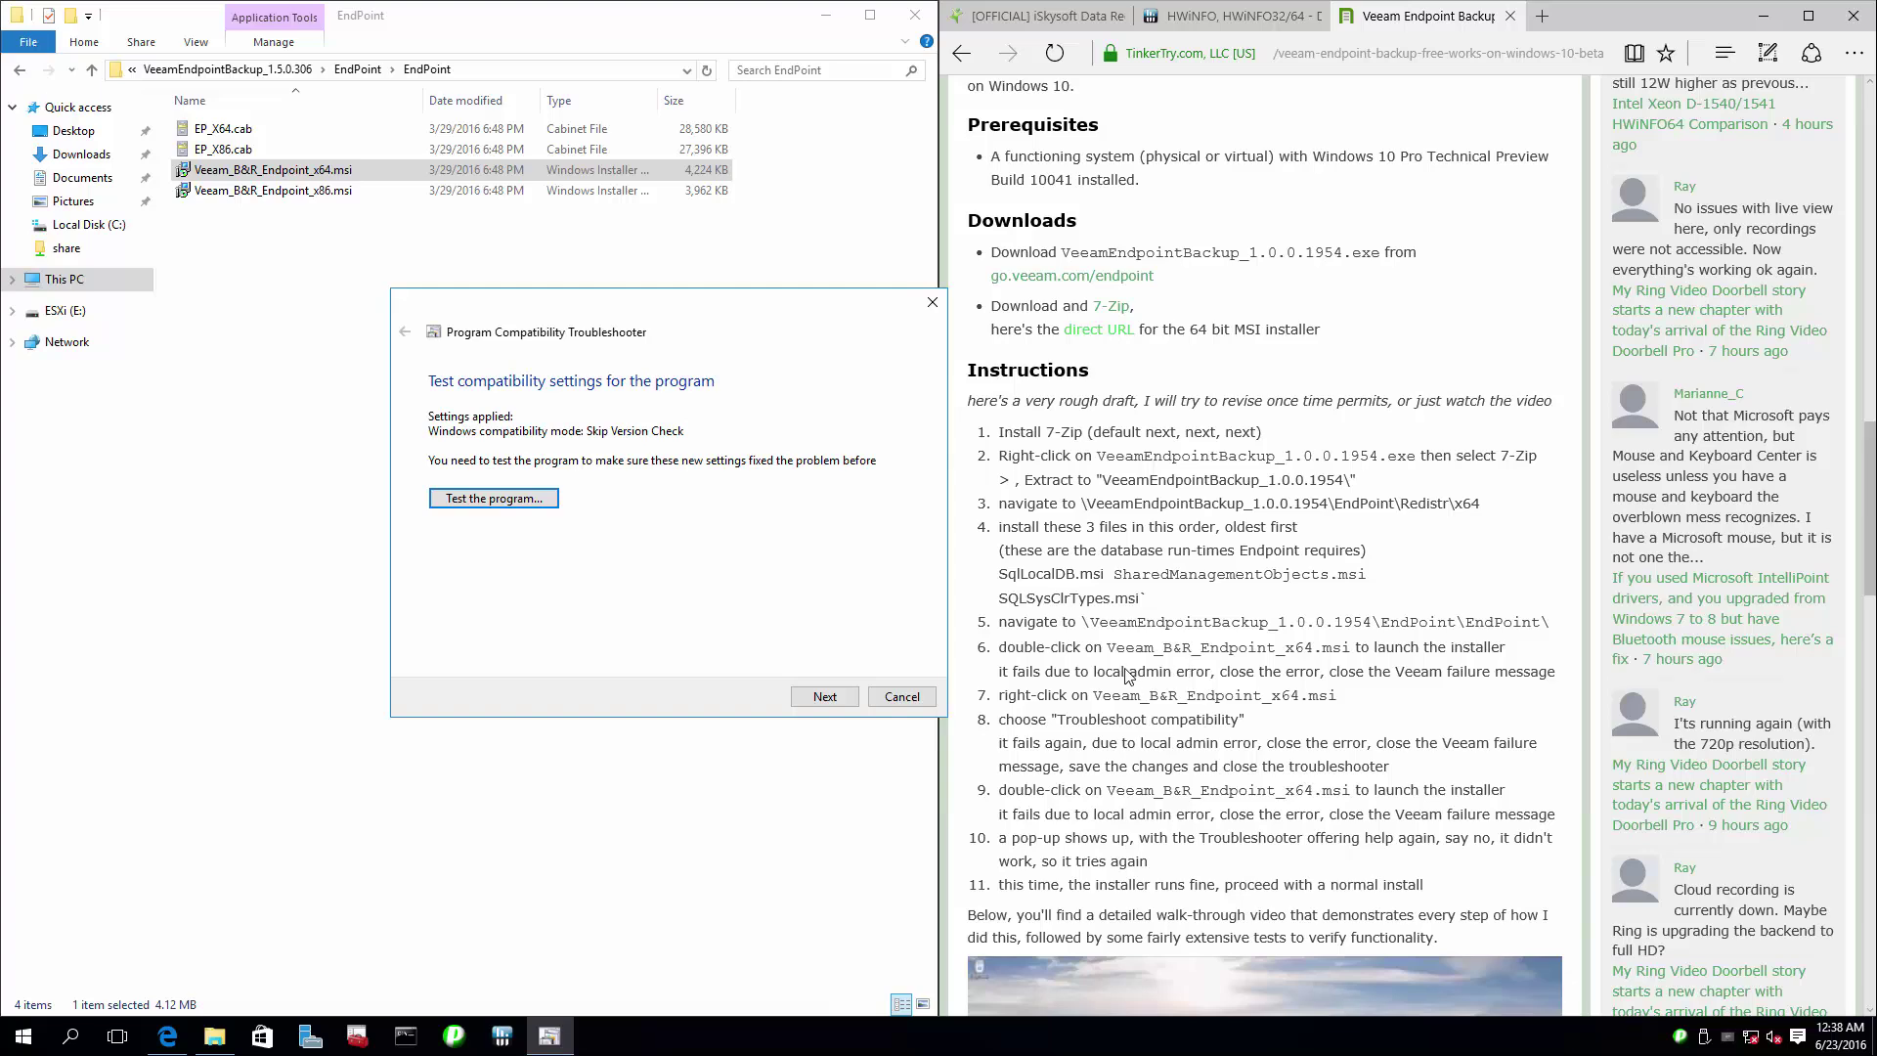
{"action": "left_click", "coordinate": [1173, 634]}
{"action": "key", "text": "F5"}
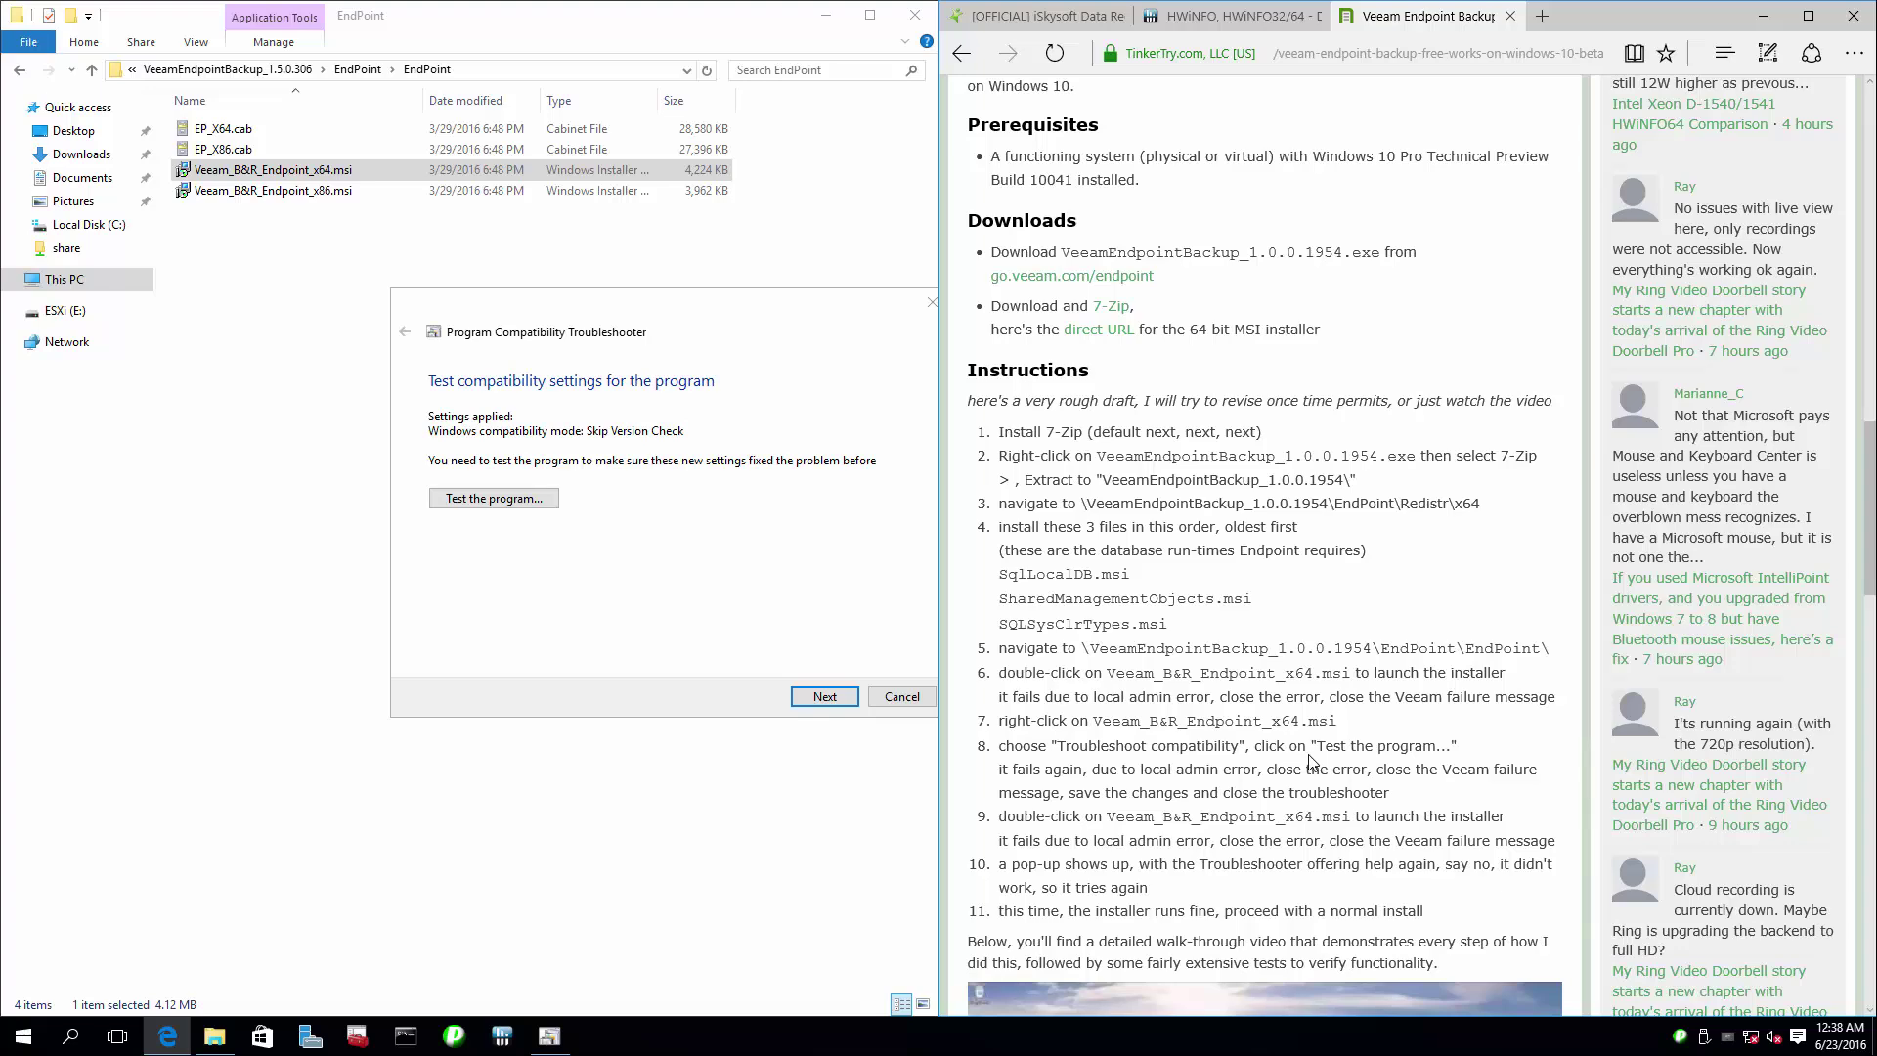
Step: Test the installer from the compatibility troubleshooter, exit the Veeam wizard, and save the Skip Version Check settings for the program
{"action": "left_click", "coordinate": [539, 502]}
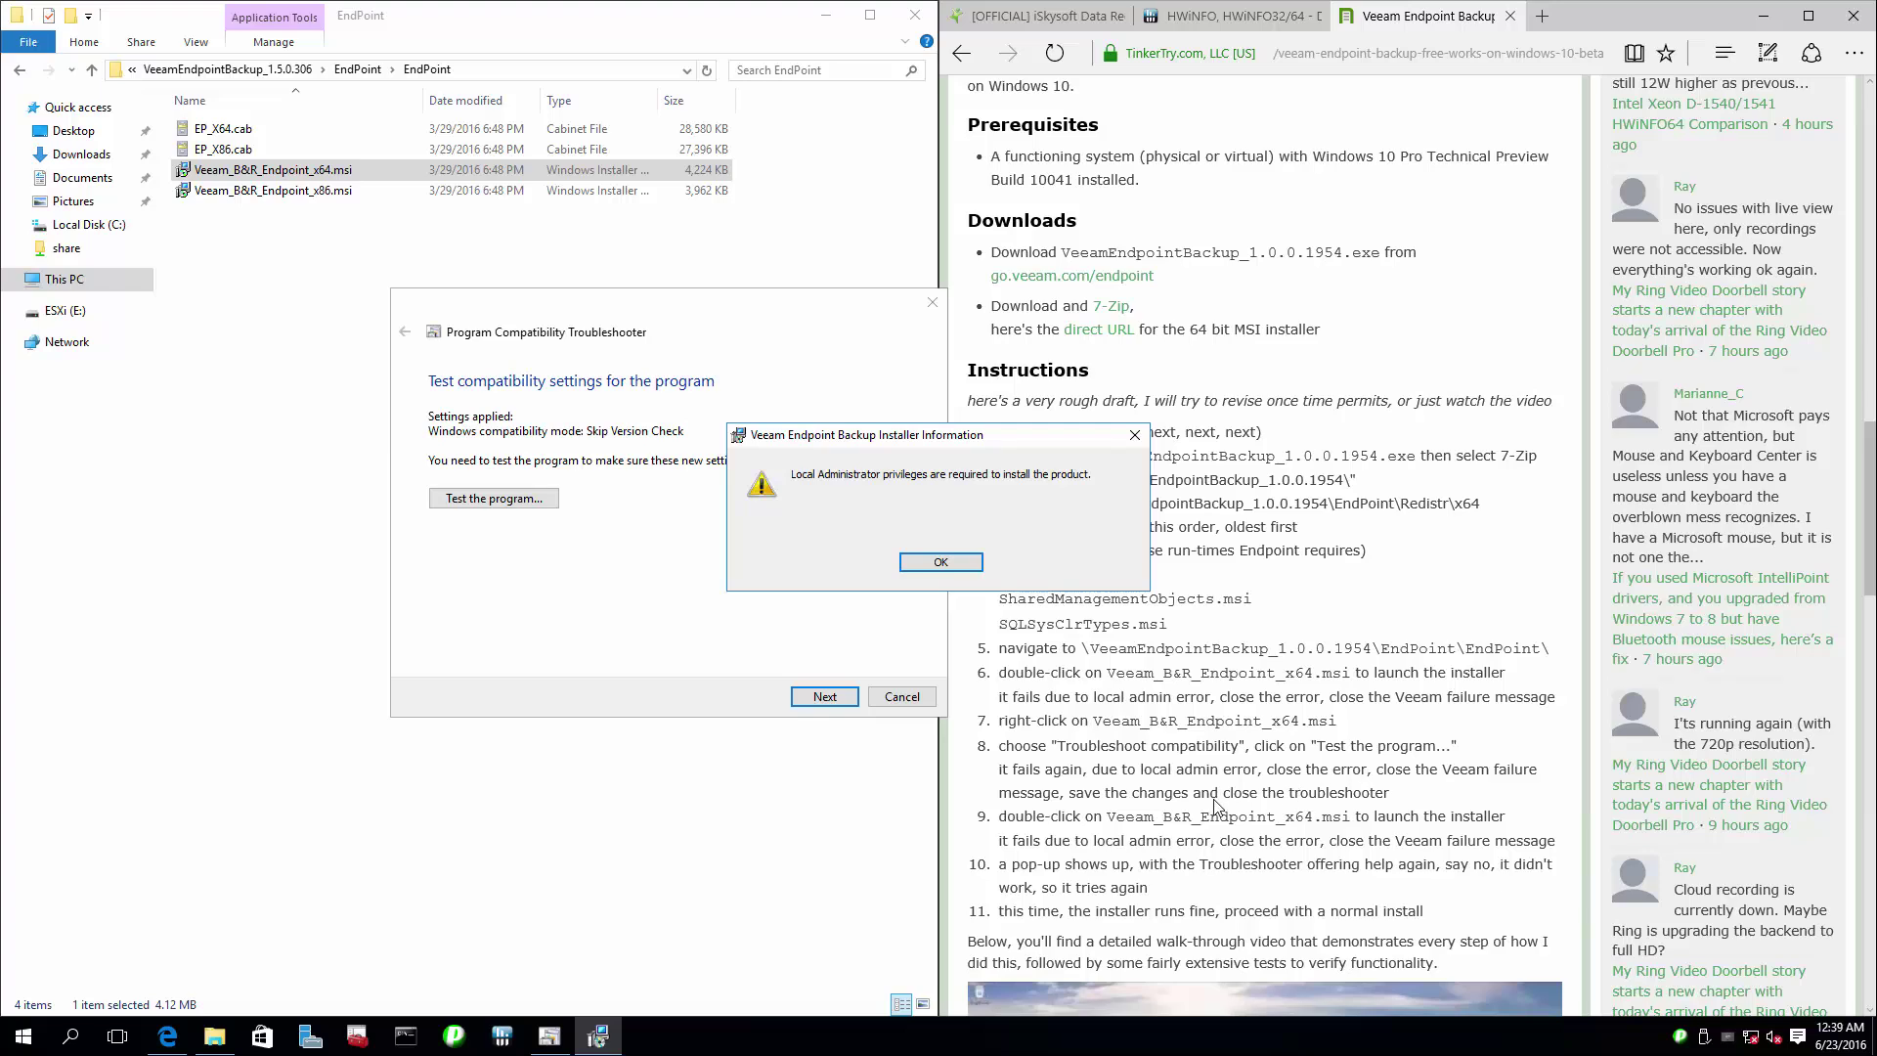
{"action": "left_click", "coordinate": [951, 569]}
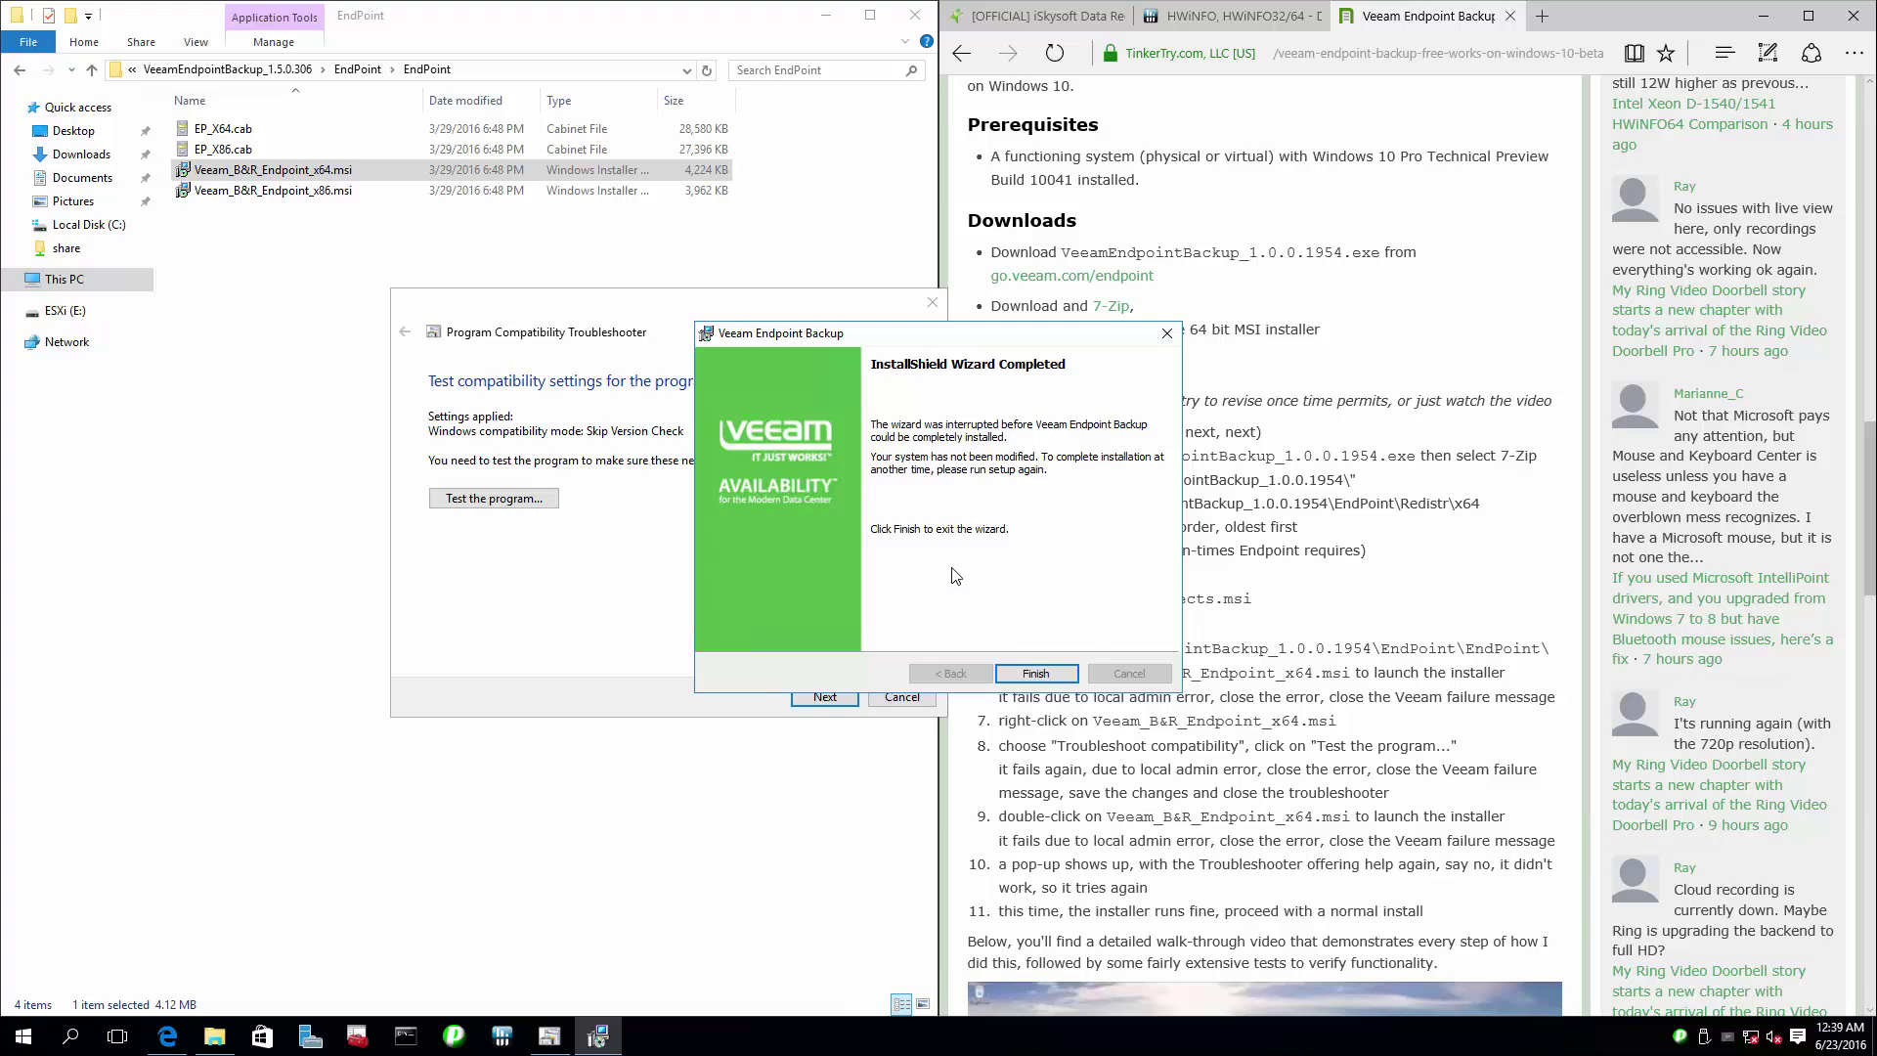
{"action": "left_click", "coordinate": [1167, 334]}
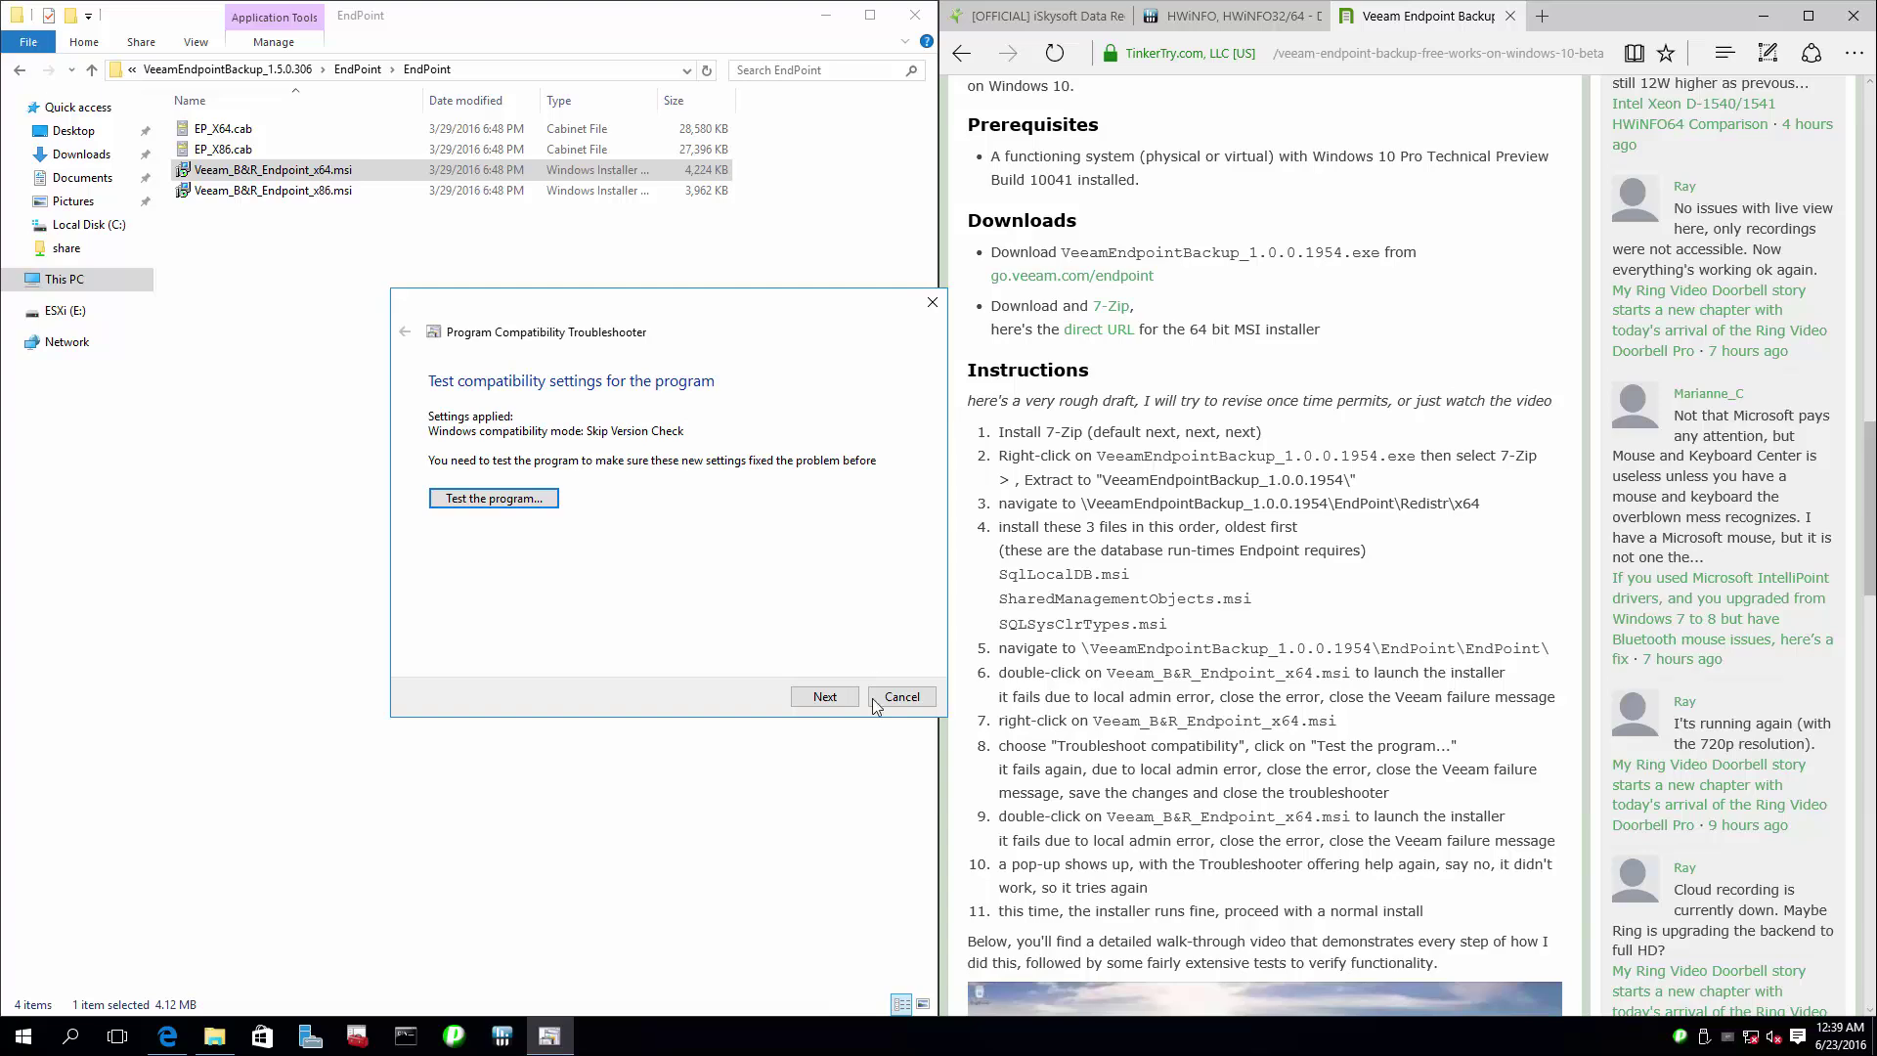
{"action": "left_click", "coordinate": [836, 697]}
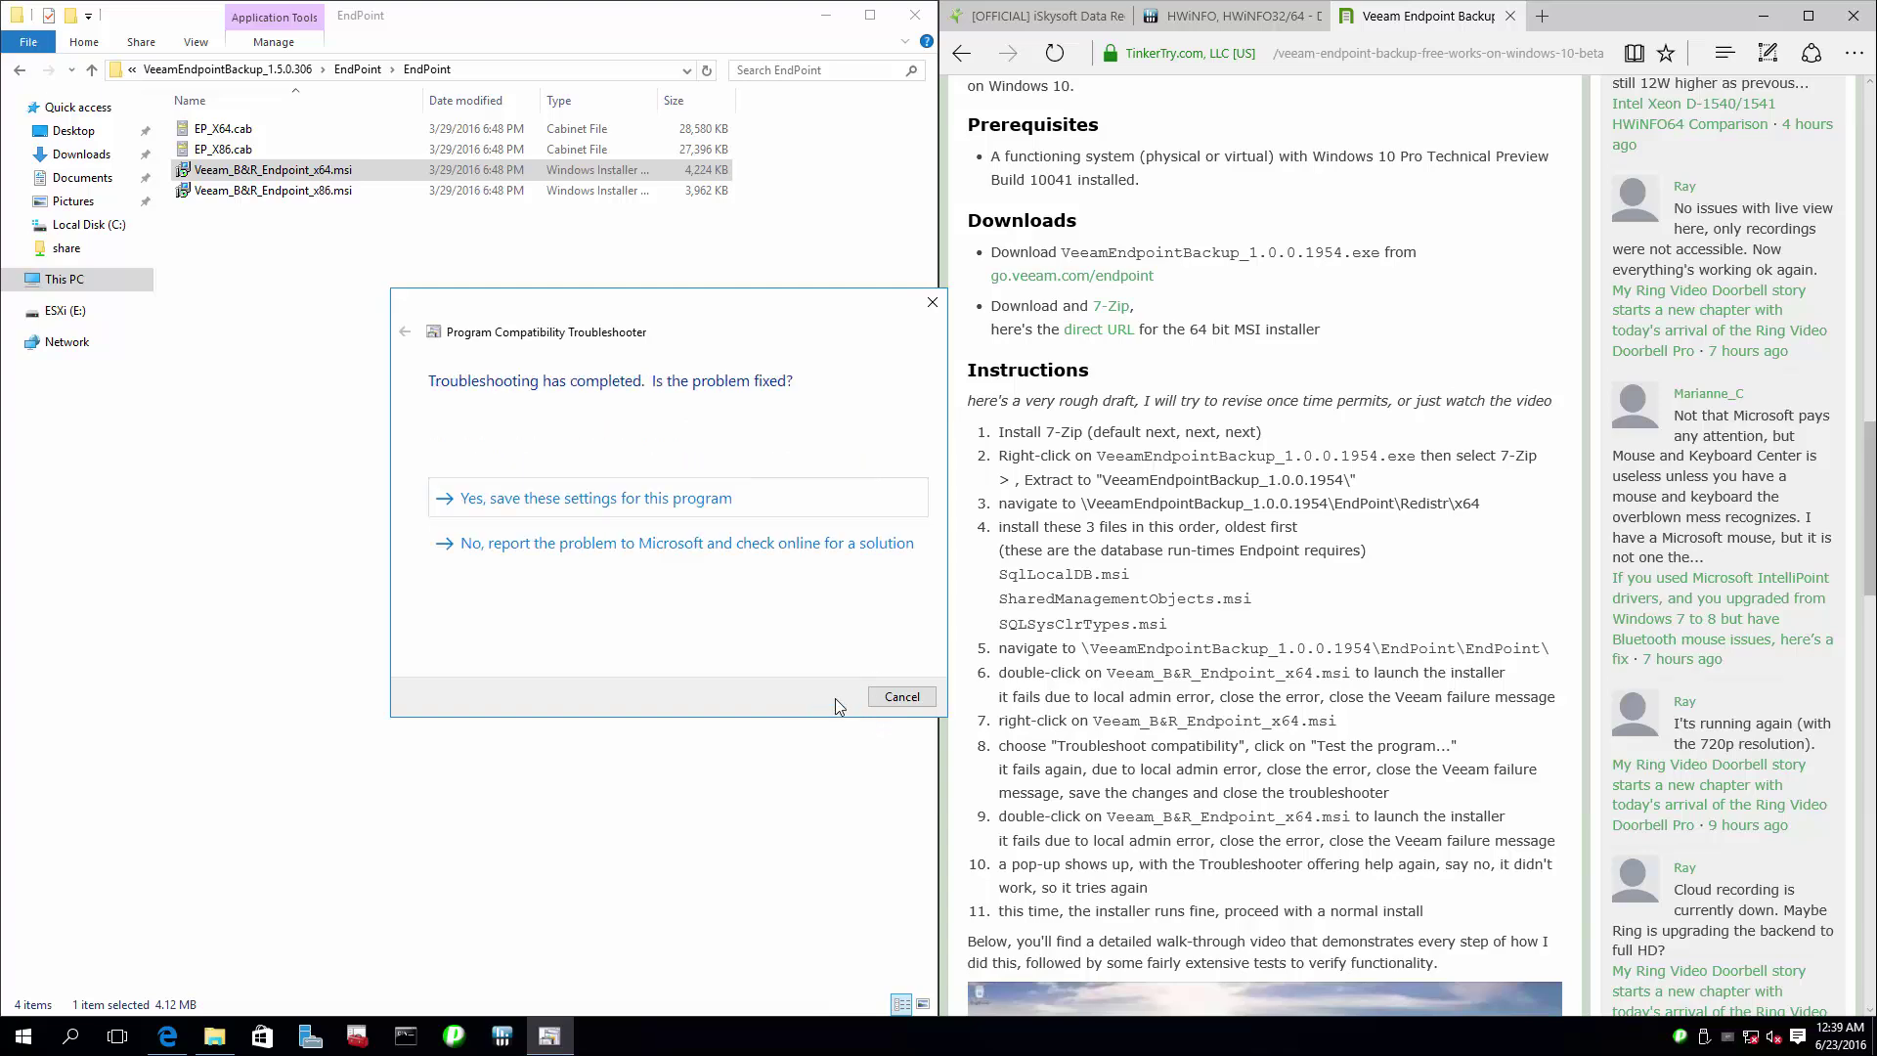
{"action": "left_click", "coordinate": [767, 509]}
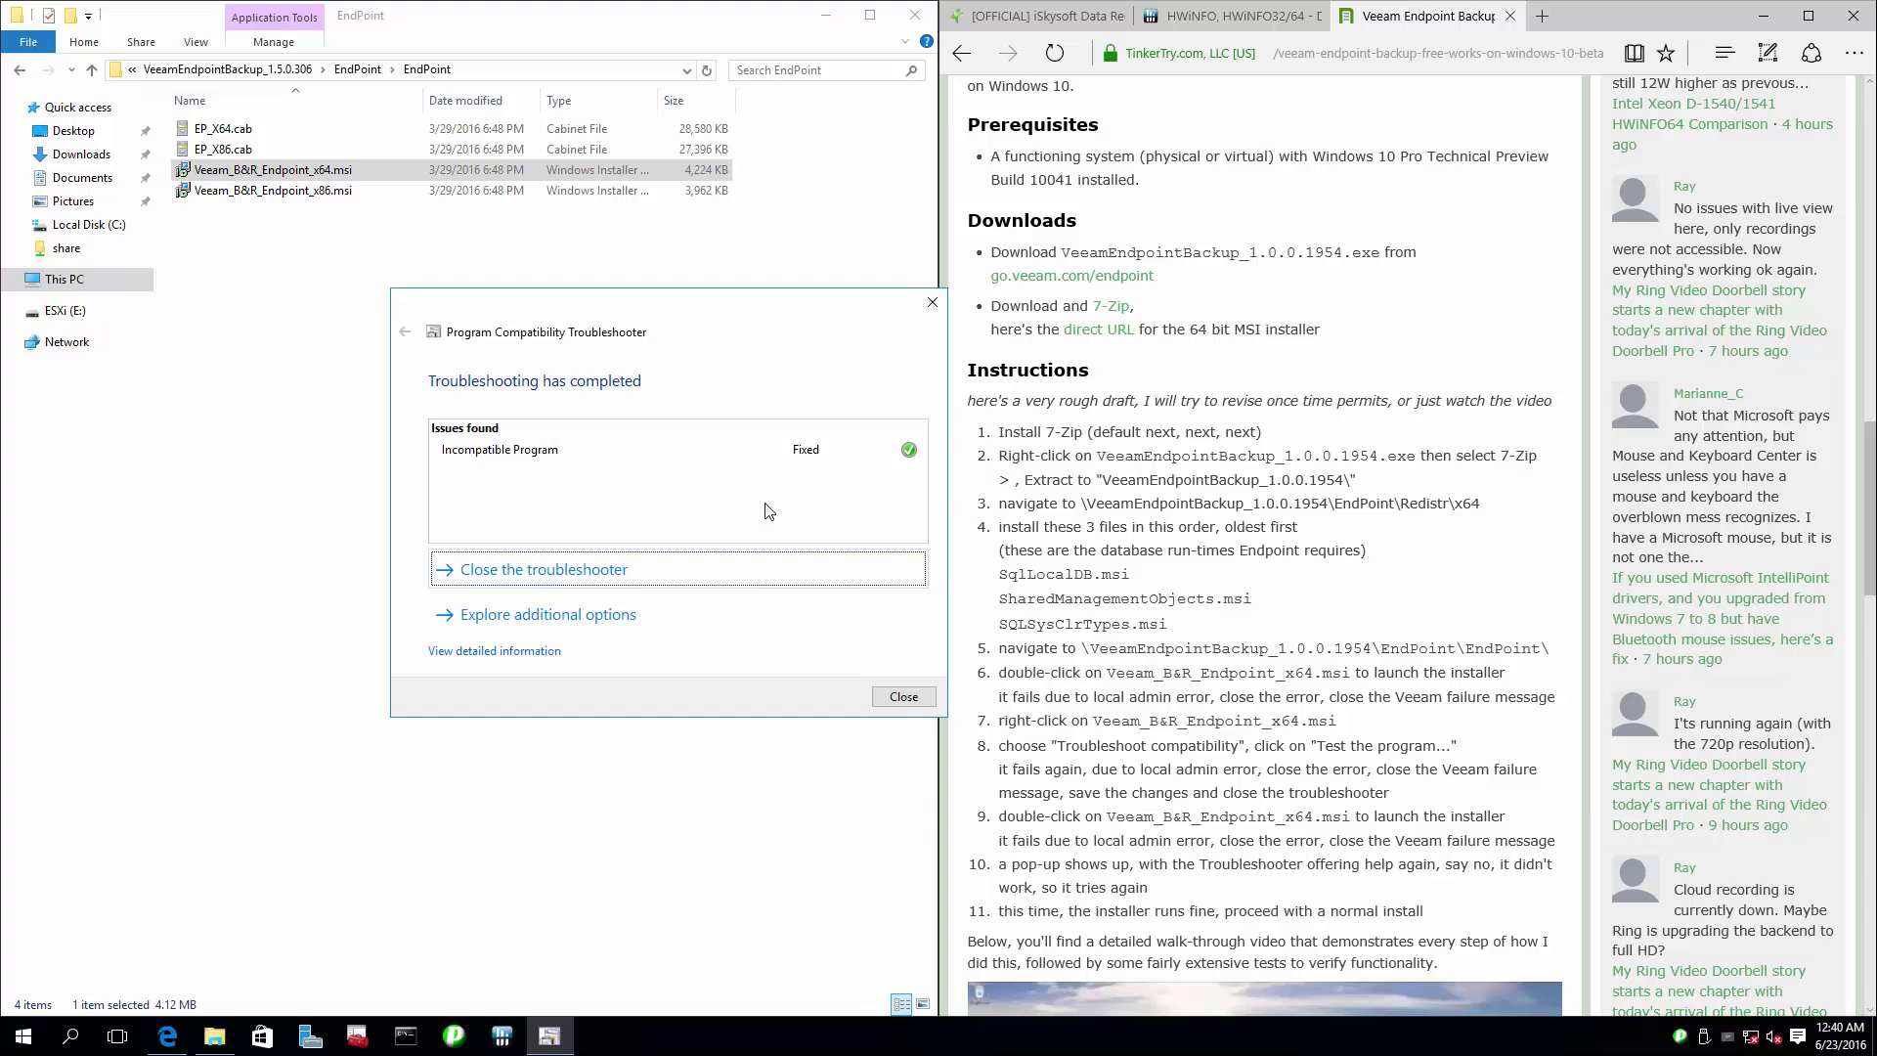
{"action": "left_click", "coordinate": [904, 697]}
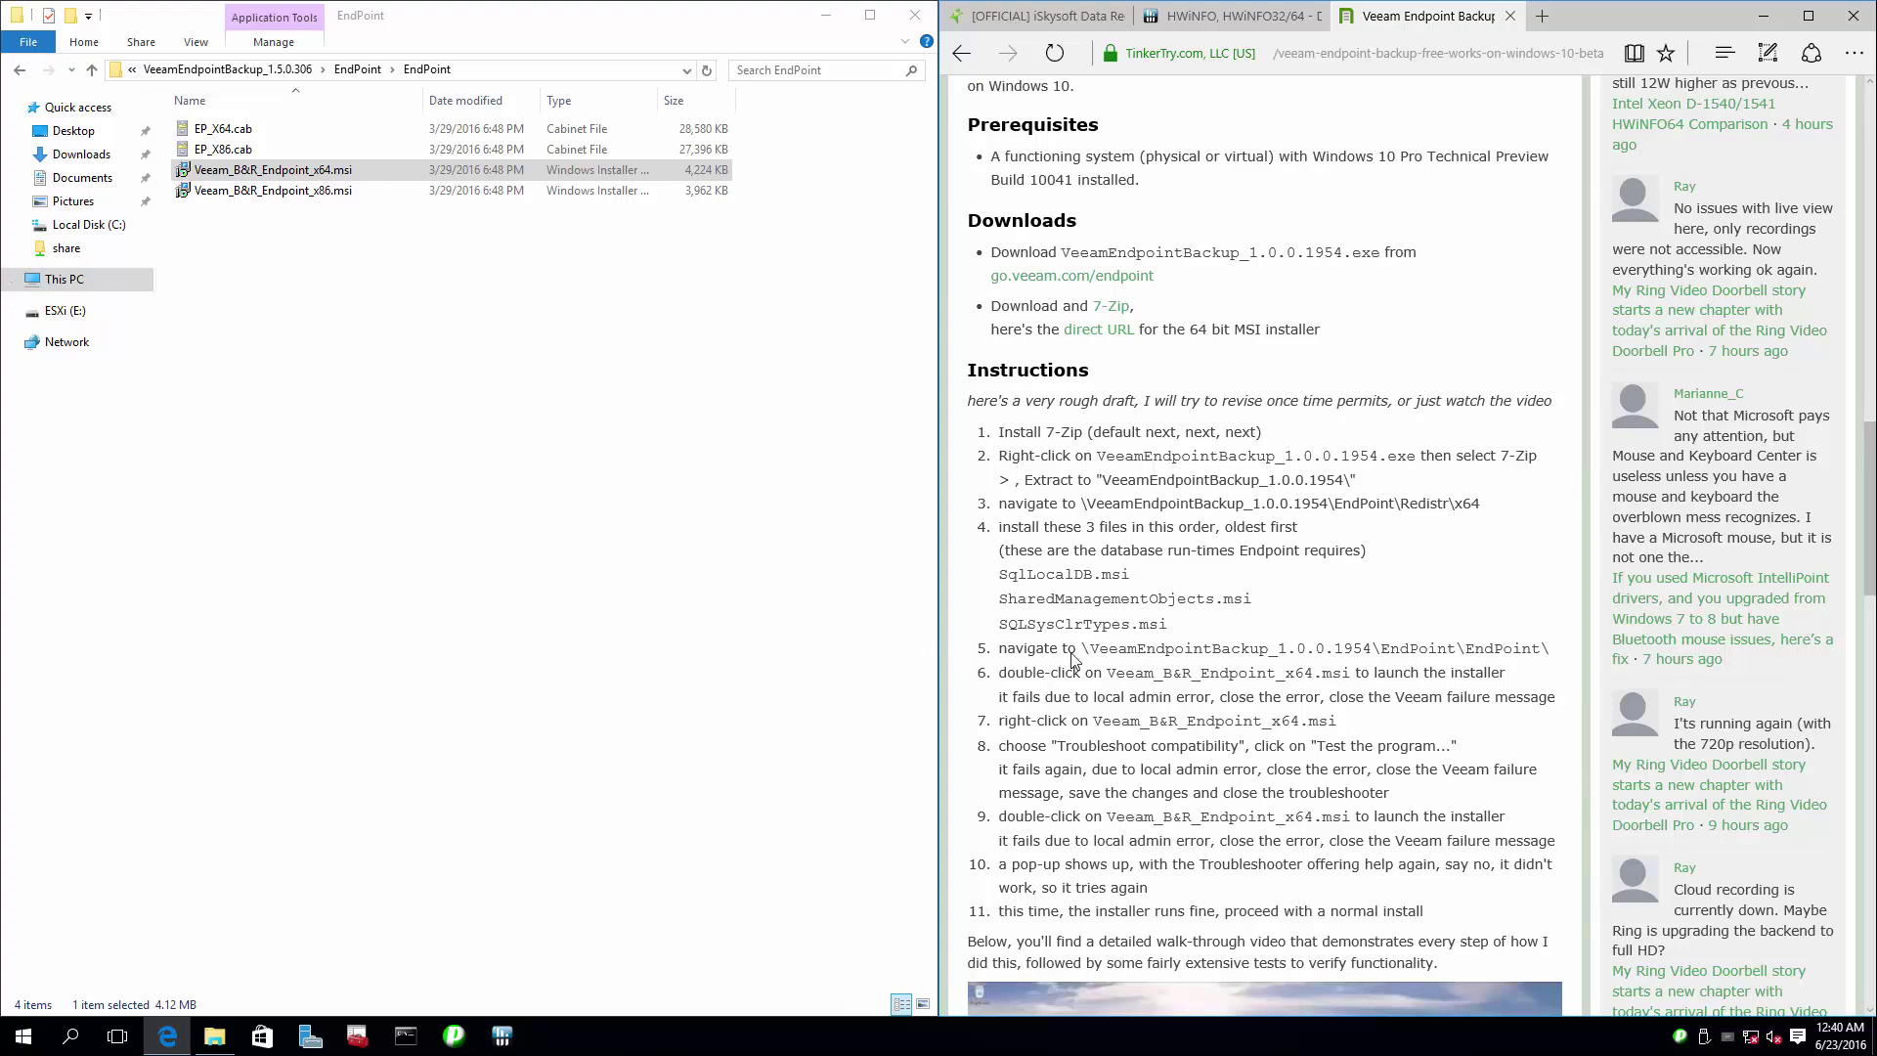
Step: Reload the article and try running Veeam_B&R_Endpoint_x64.msi again, closing its installer windows
{"action": "key", "text": "F5"}
{"action": "double_click", "coordinate": [374, 176]}
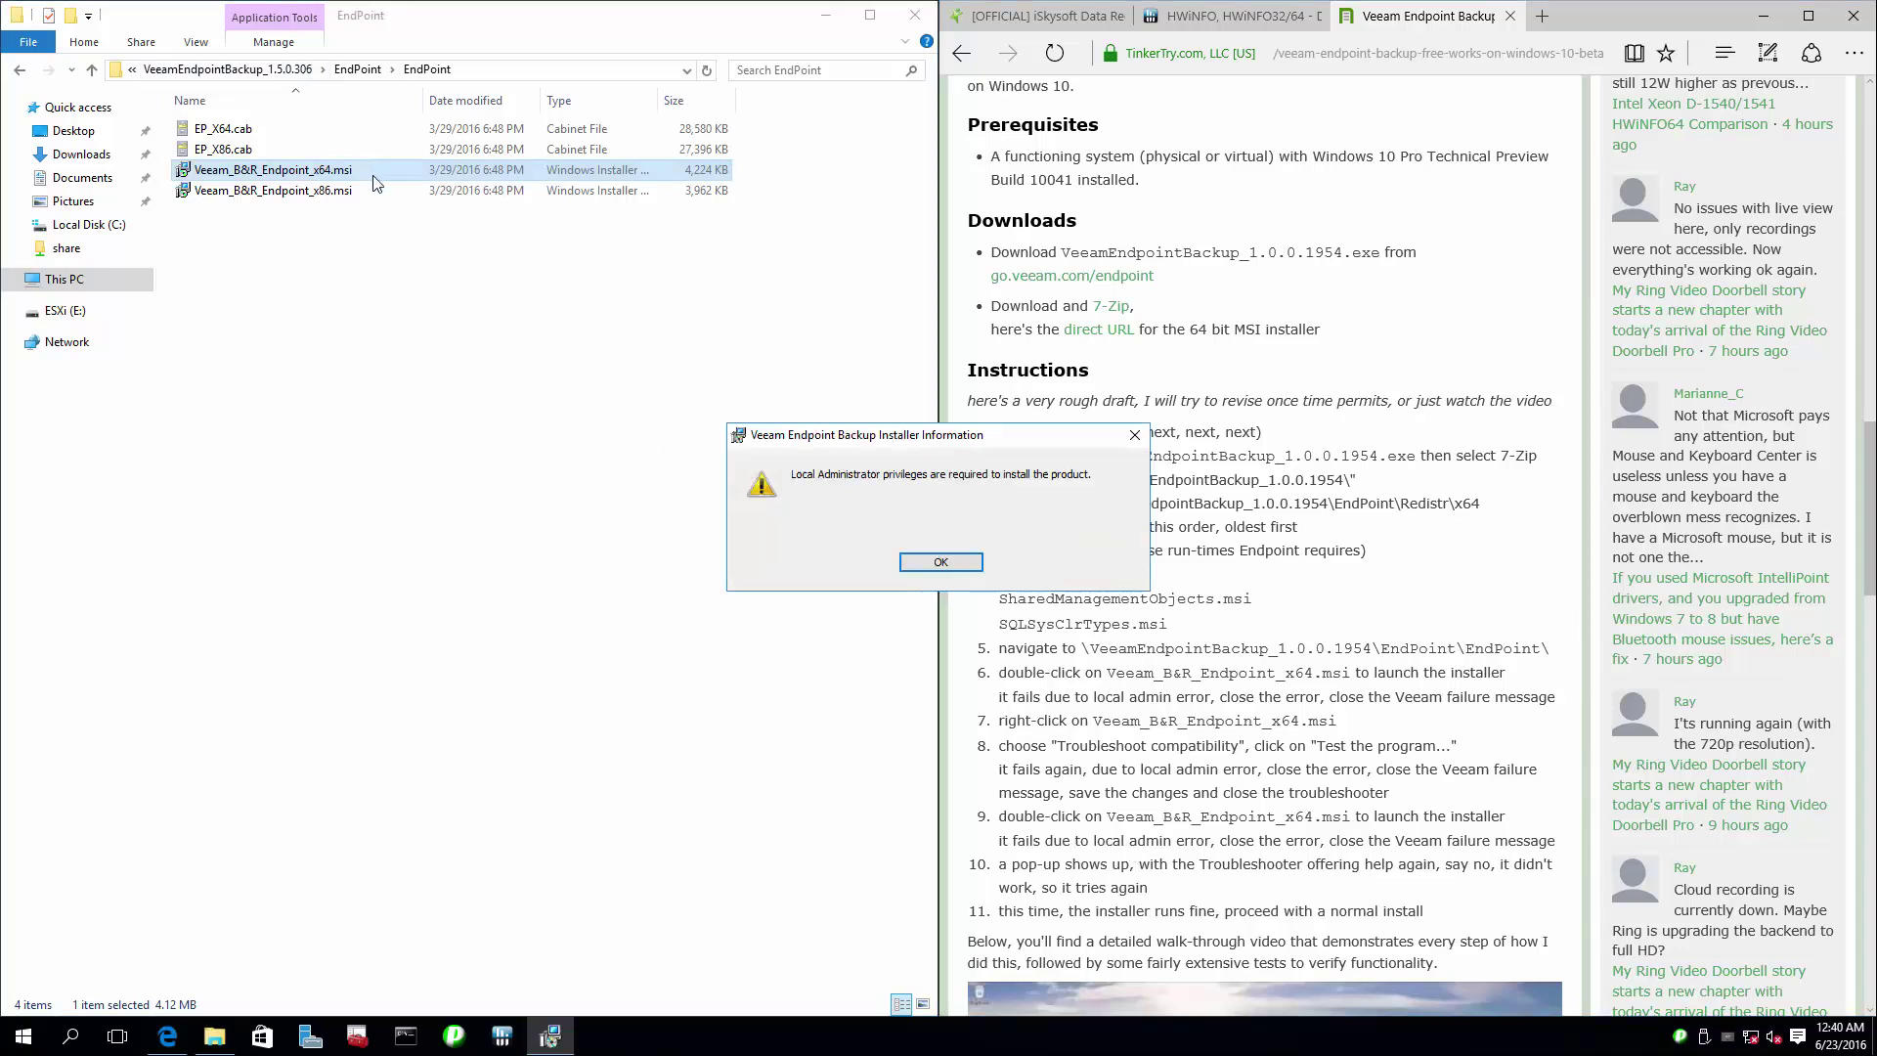
{"action": "left_click", "coordinate": [966, 565]}
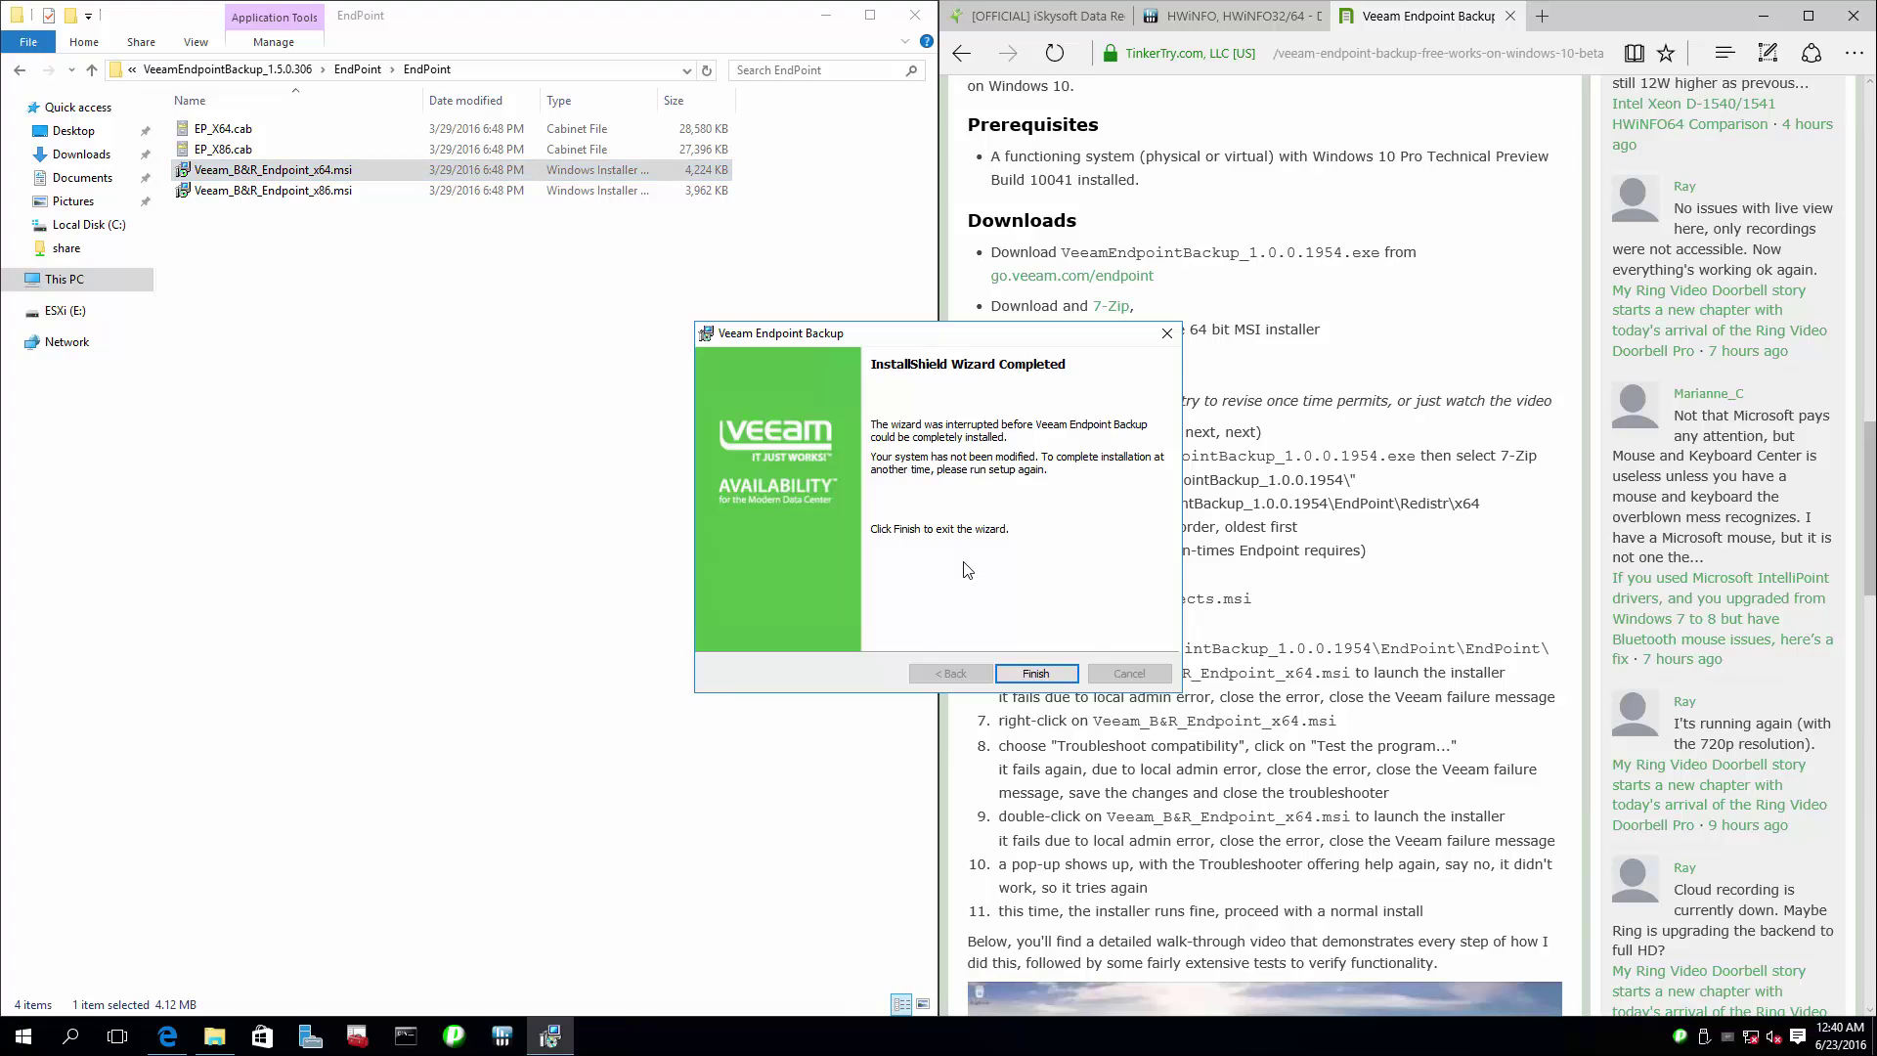
{"action": "left_click_drag", "start_coordinate": [1005, 347], "coordinate": [717, 386]}
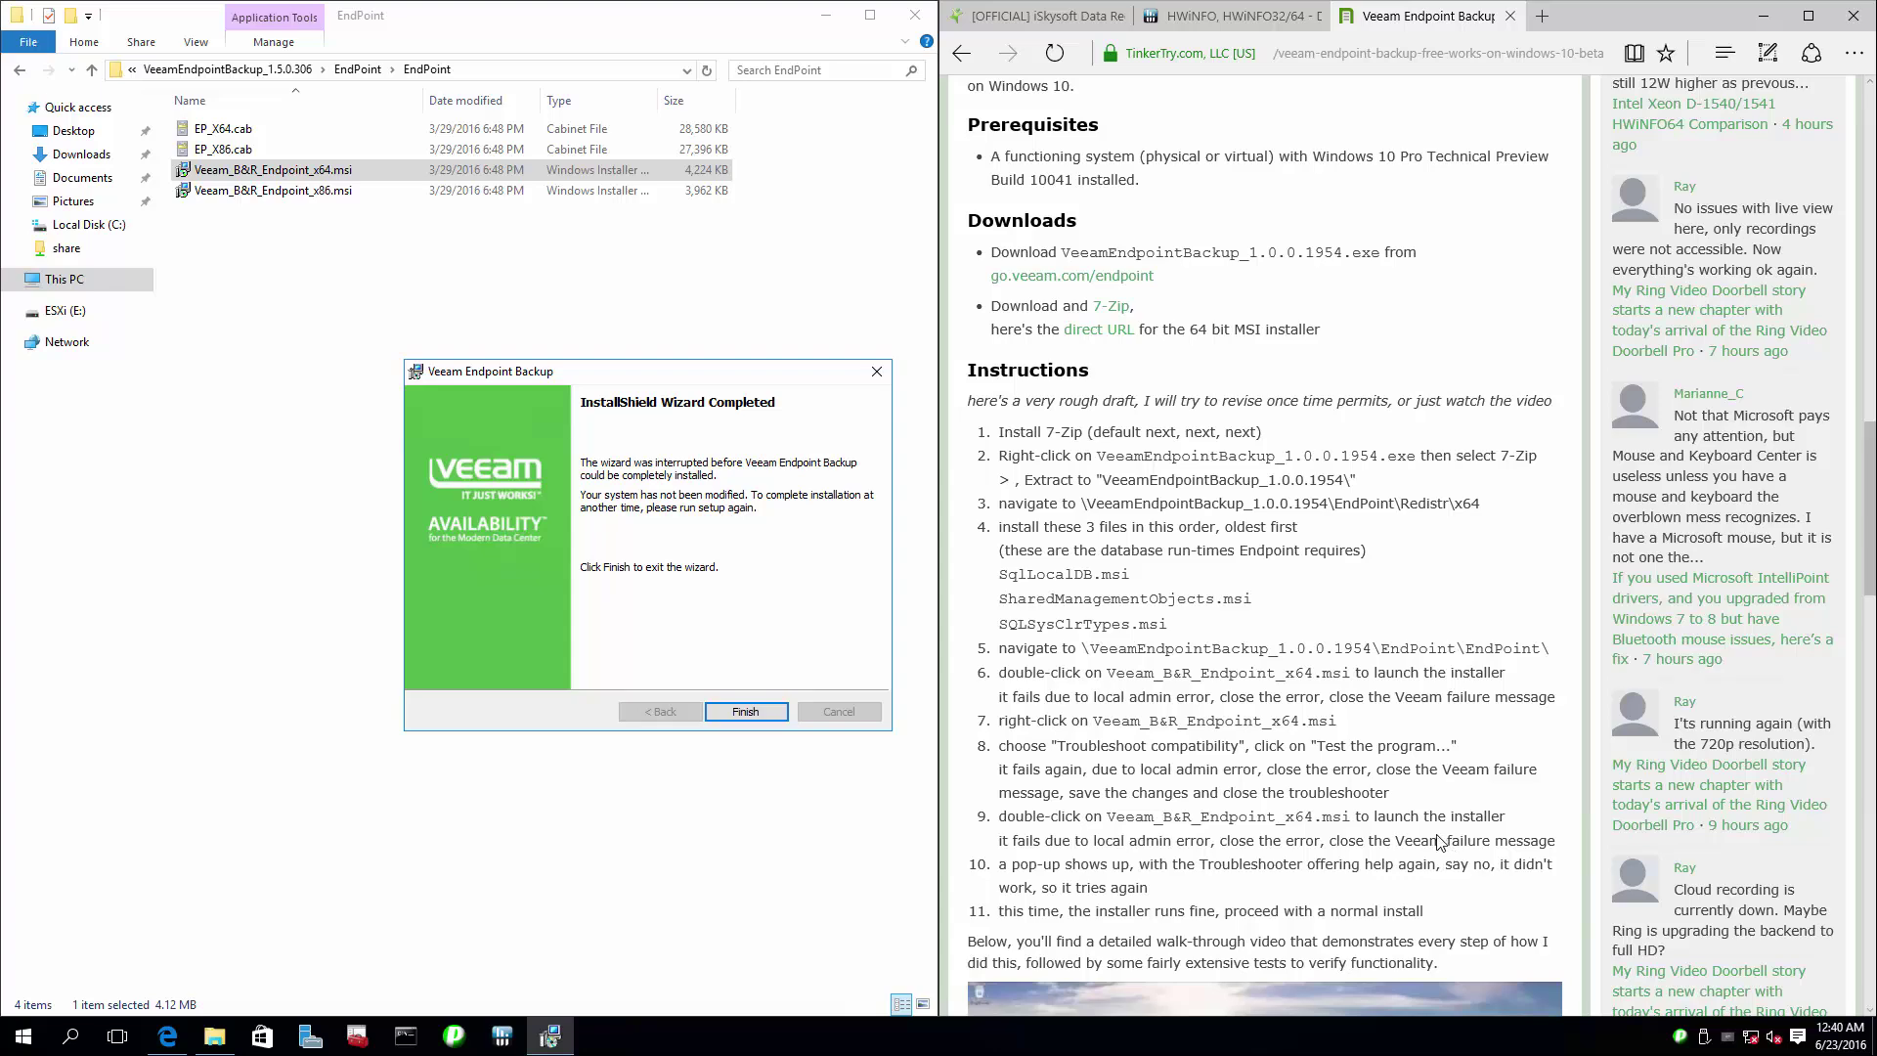
{"action": "left_click", "coordinate": [884, 379]}
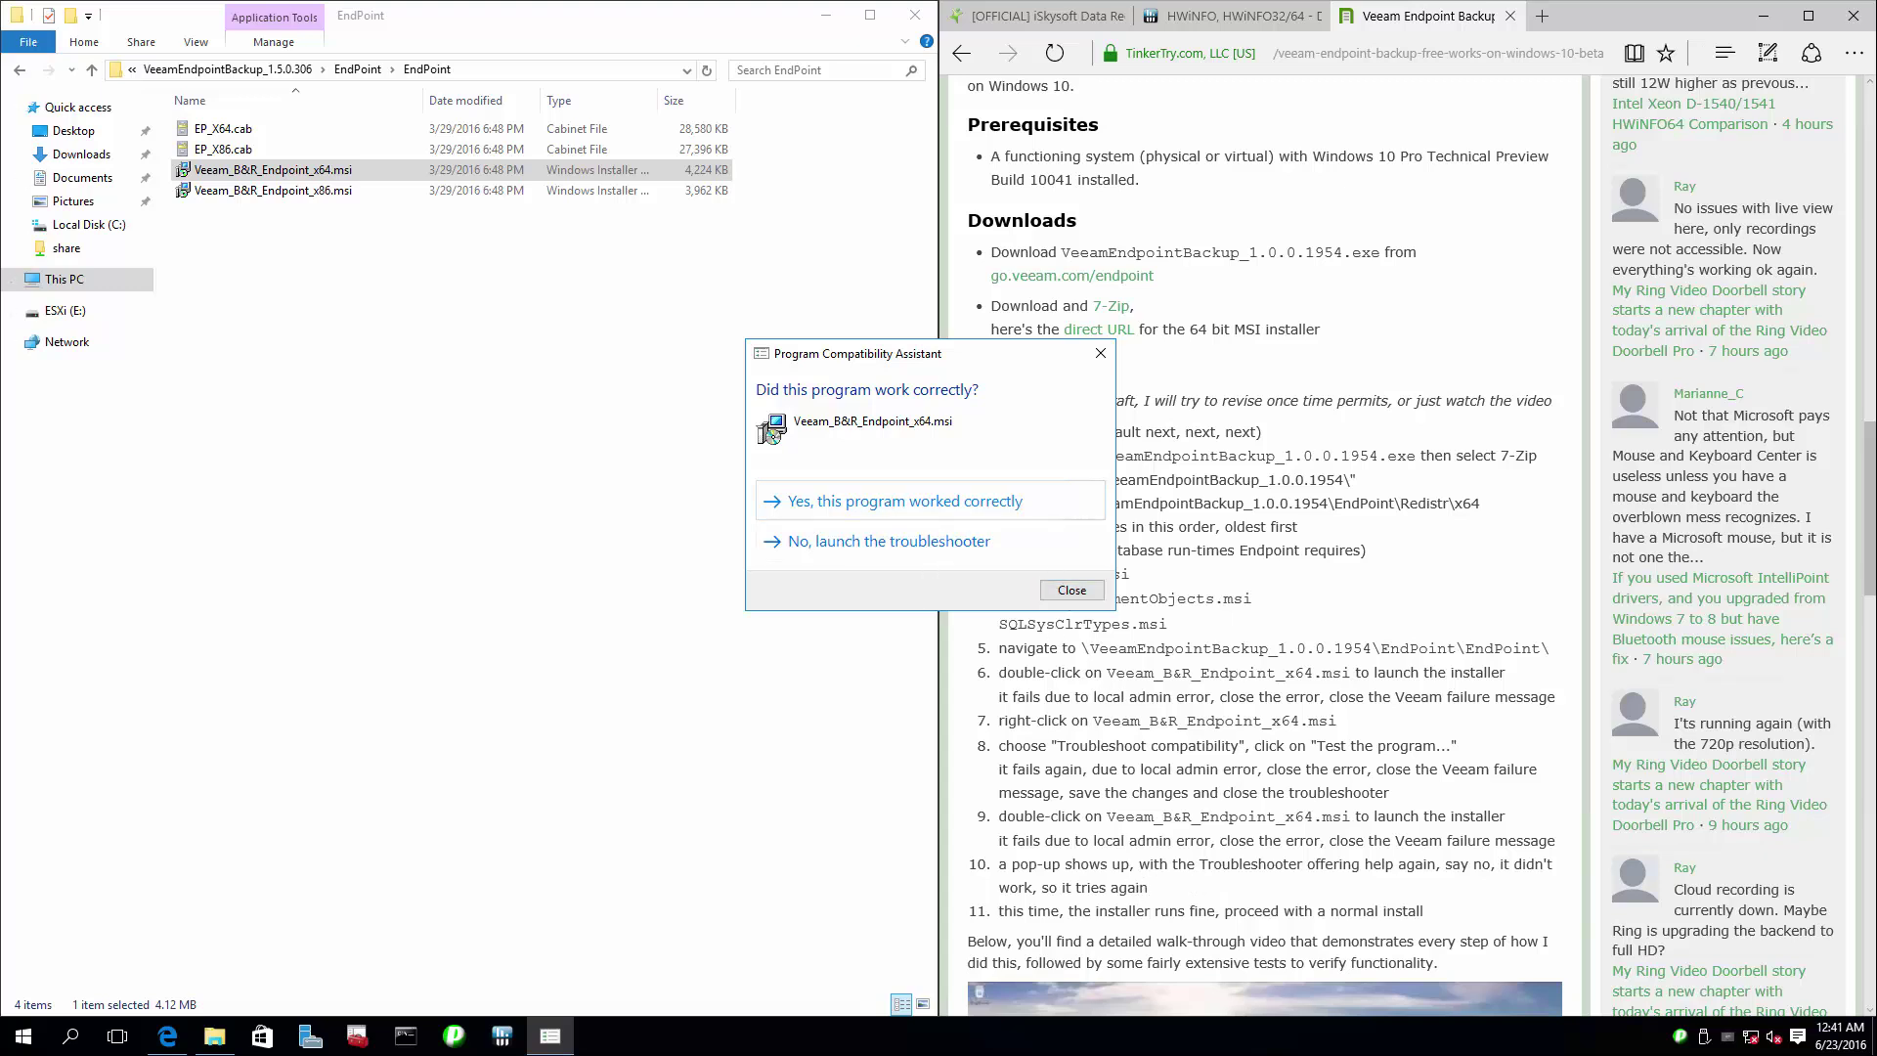
Step: Report to the Program Compatibility Assistant that the installer did not work, launching the troubleshooter and testing the program from it
{"action": "left_click", "coordinate": [943, 567]}
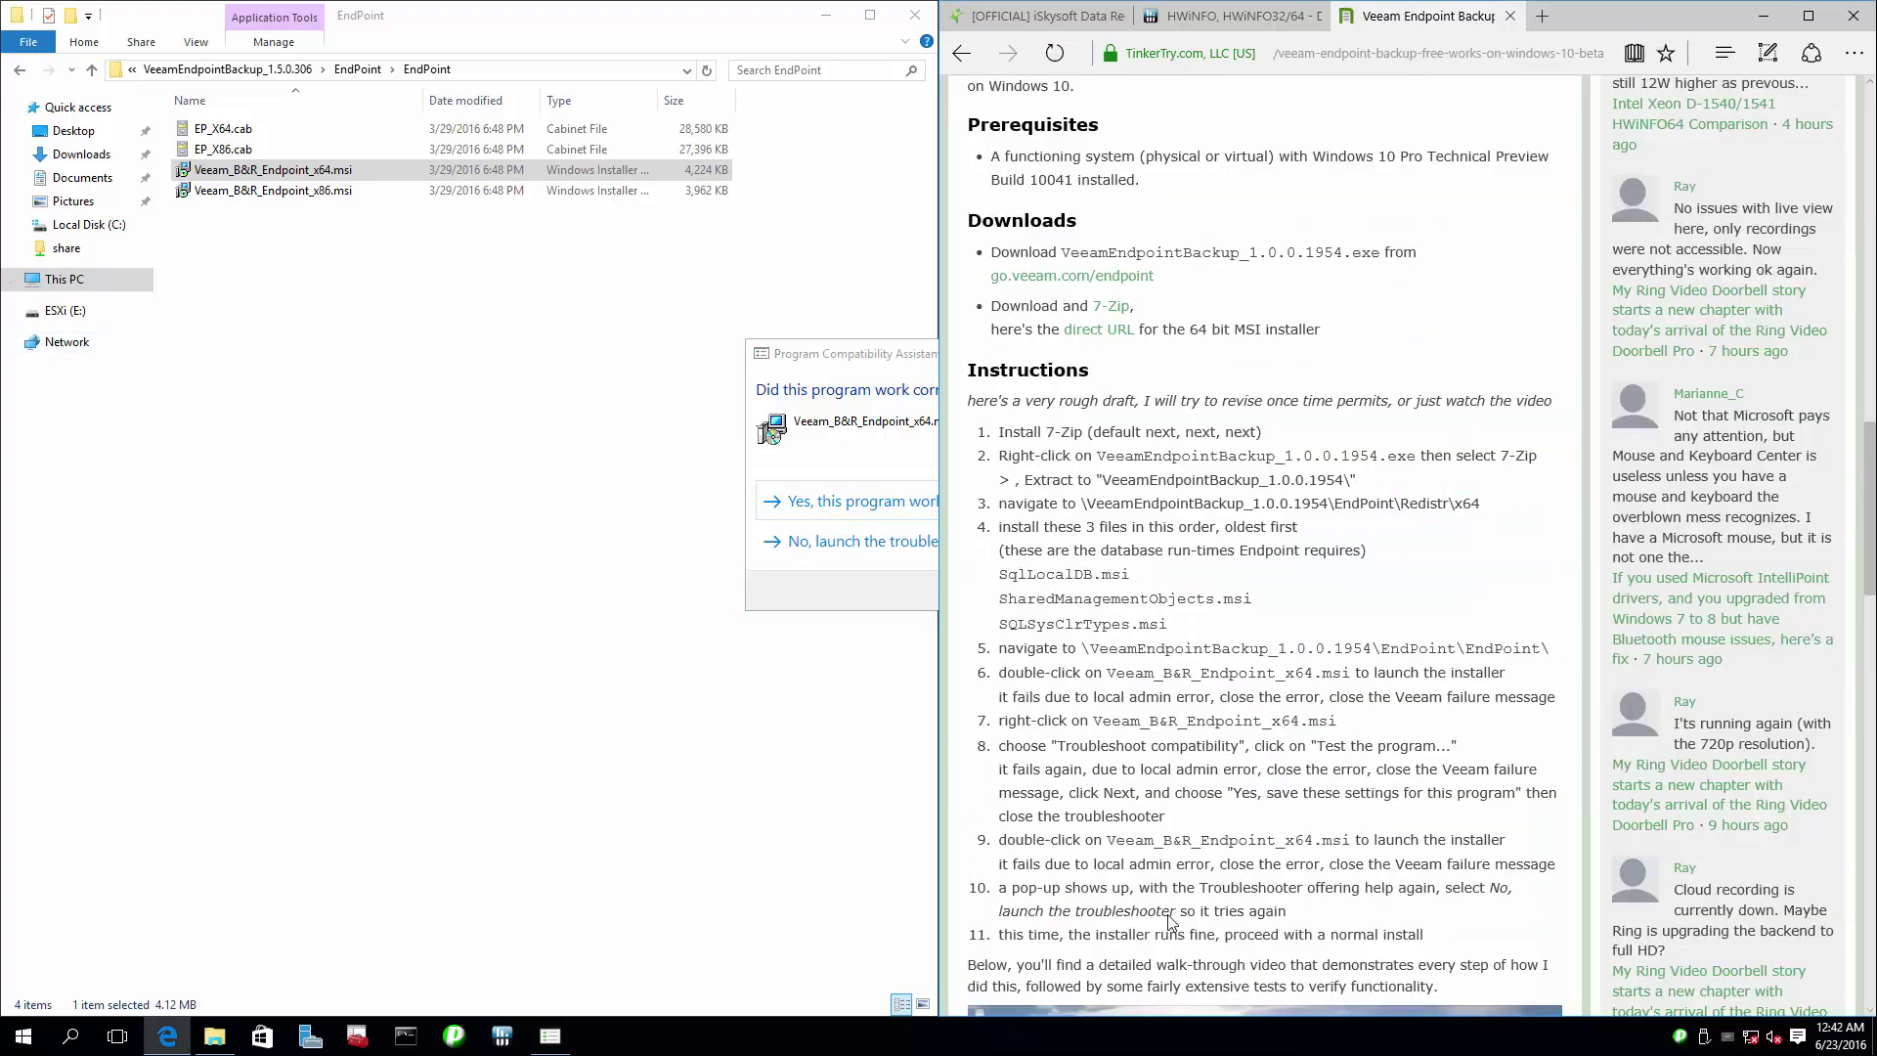
{"action": "left_click", "coordinate": [886, 353]}
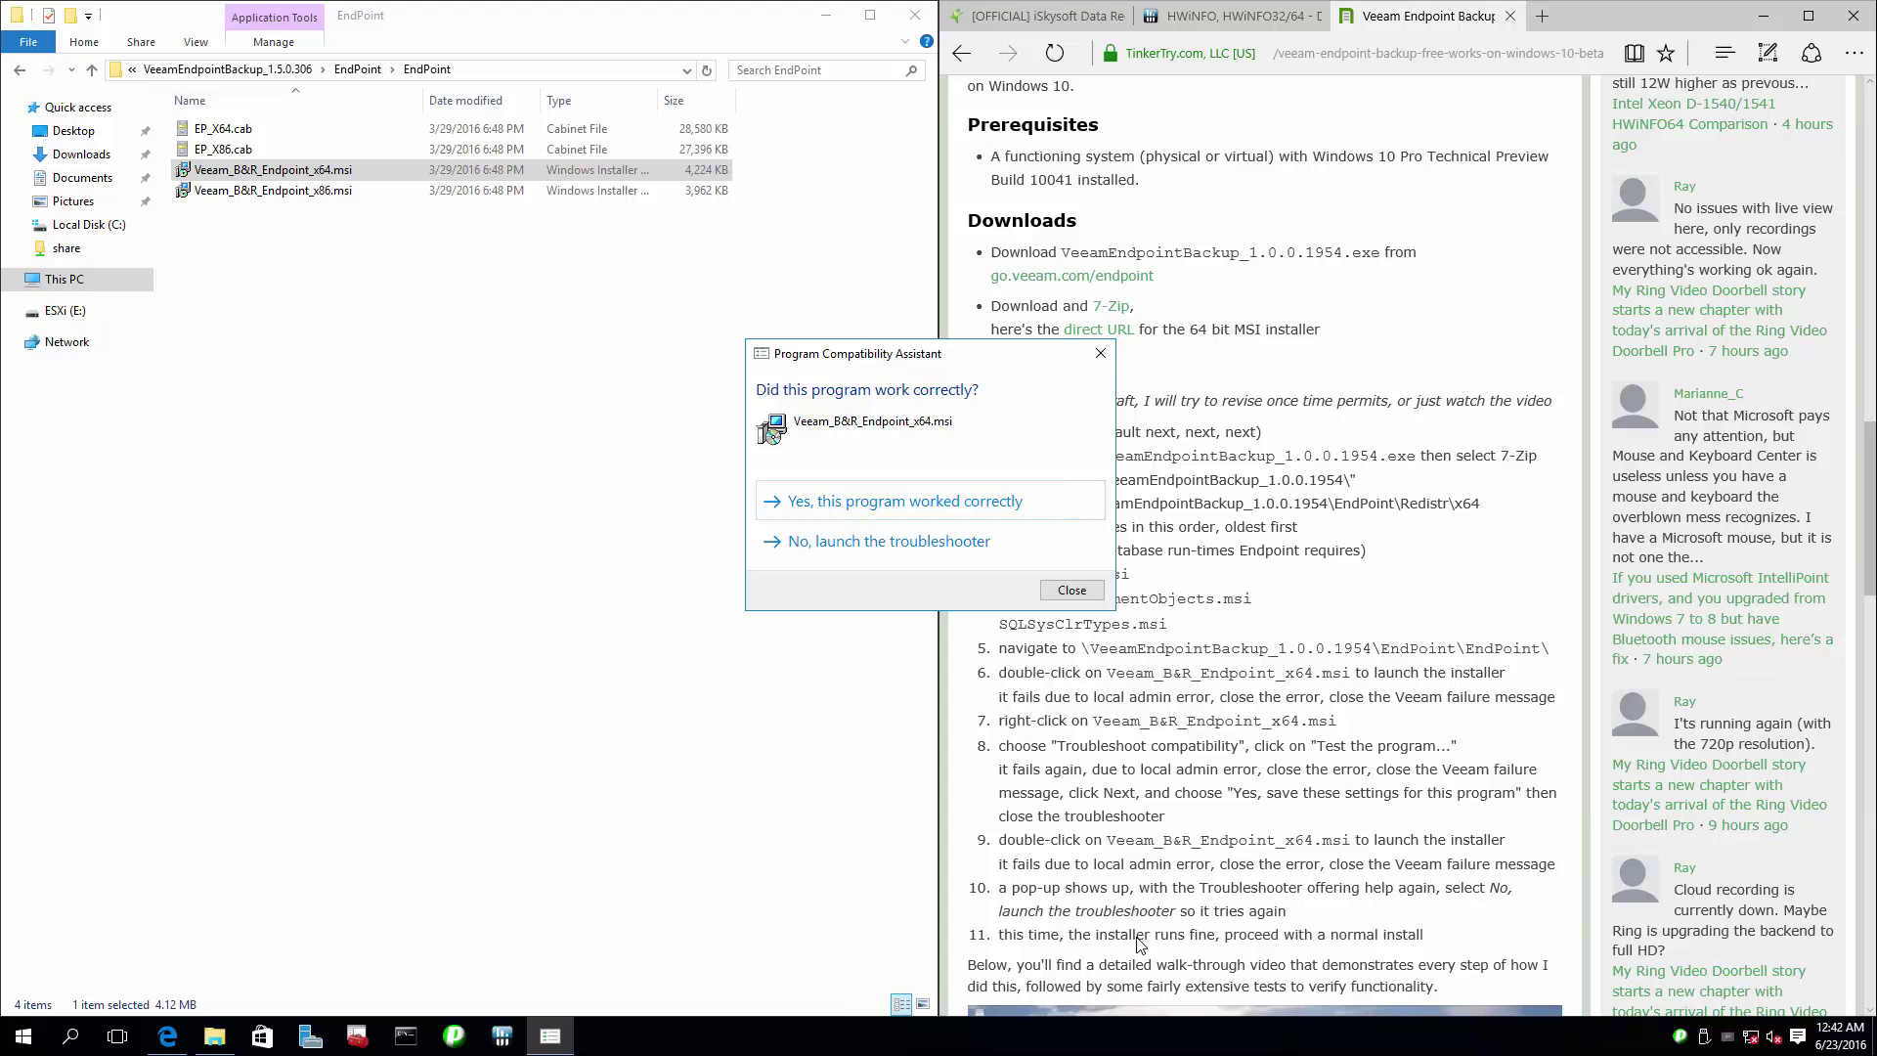
{"action": "left_click", "coordinate": [1002, 552]}
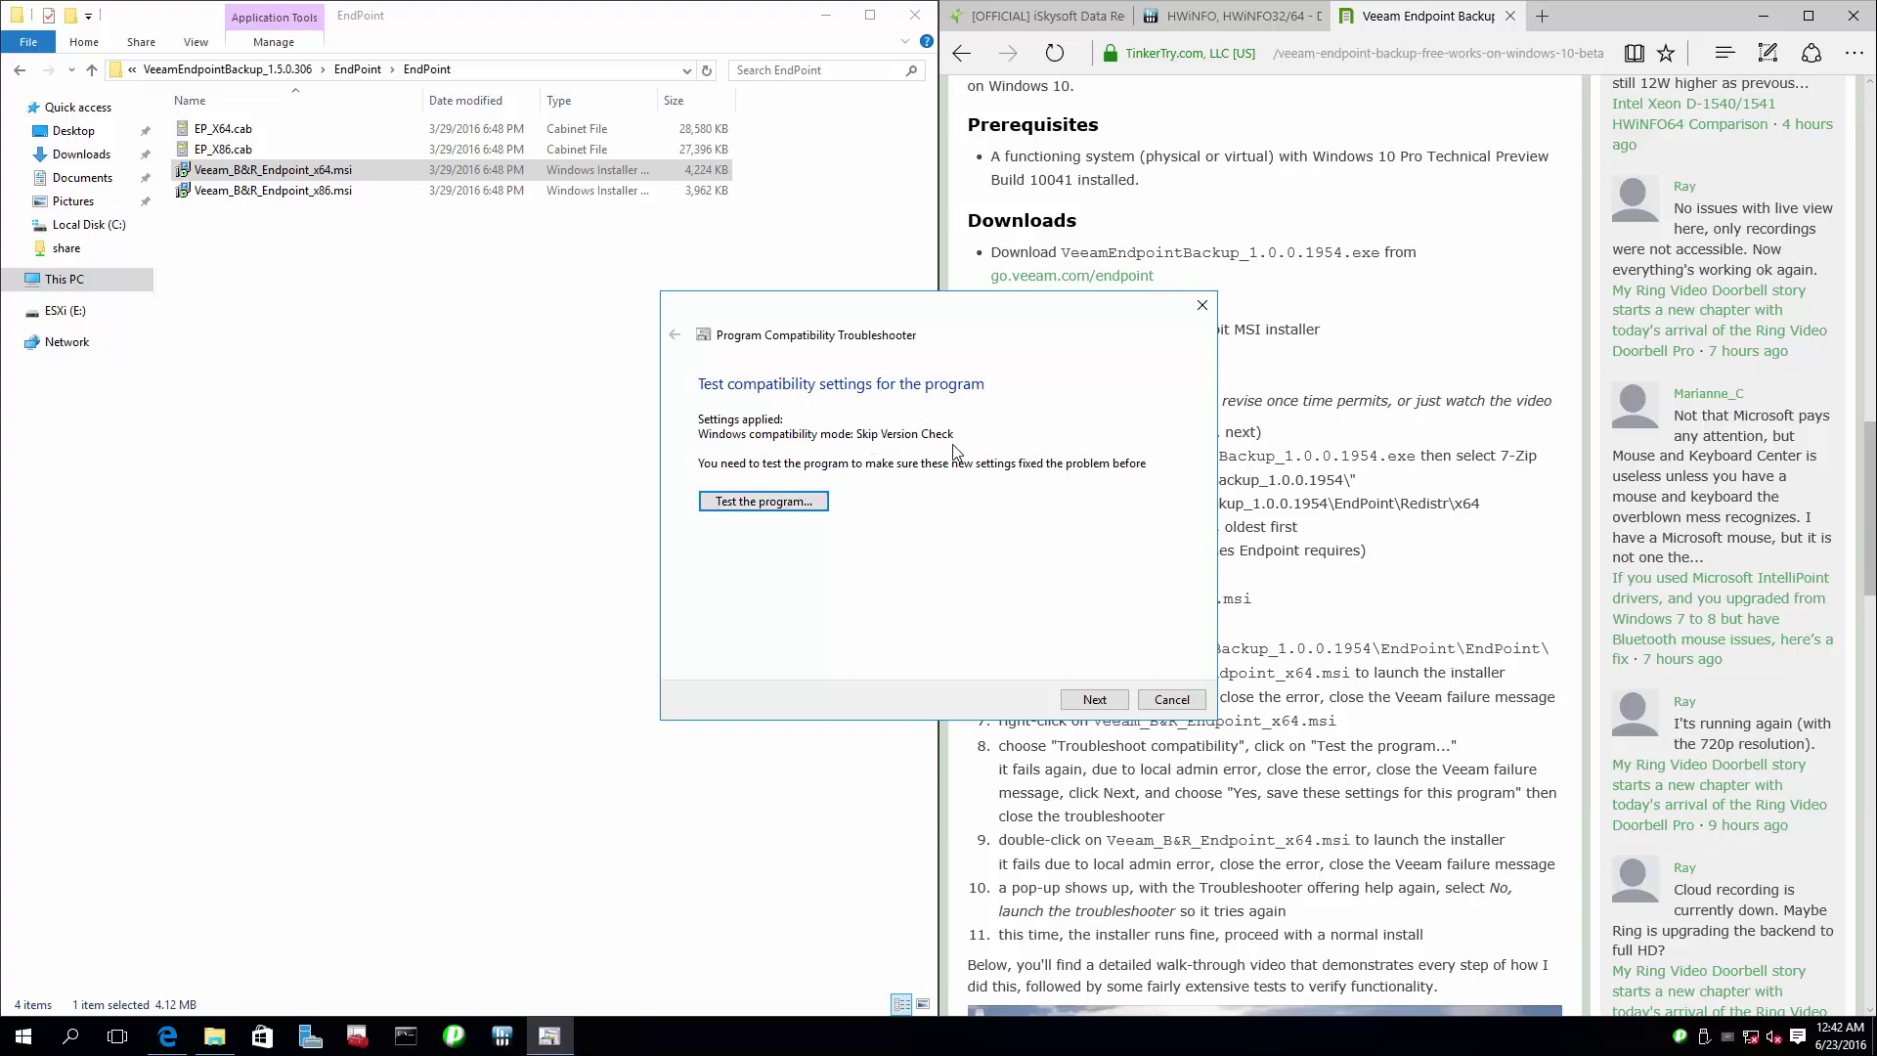
{"action": "left_click", "coordinate": [819, 504]}
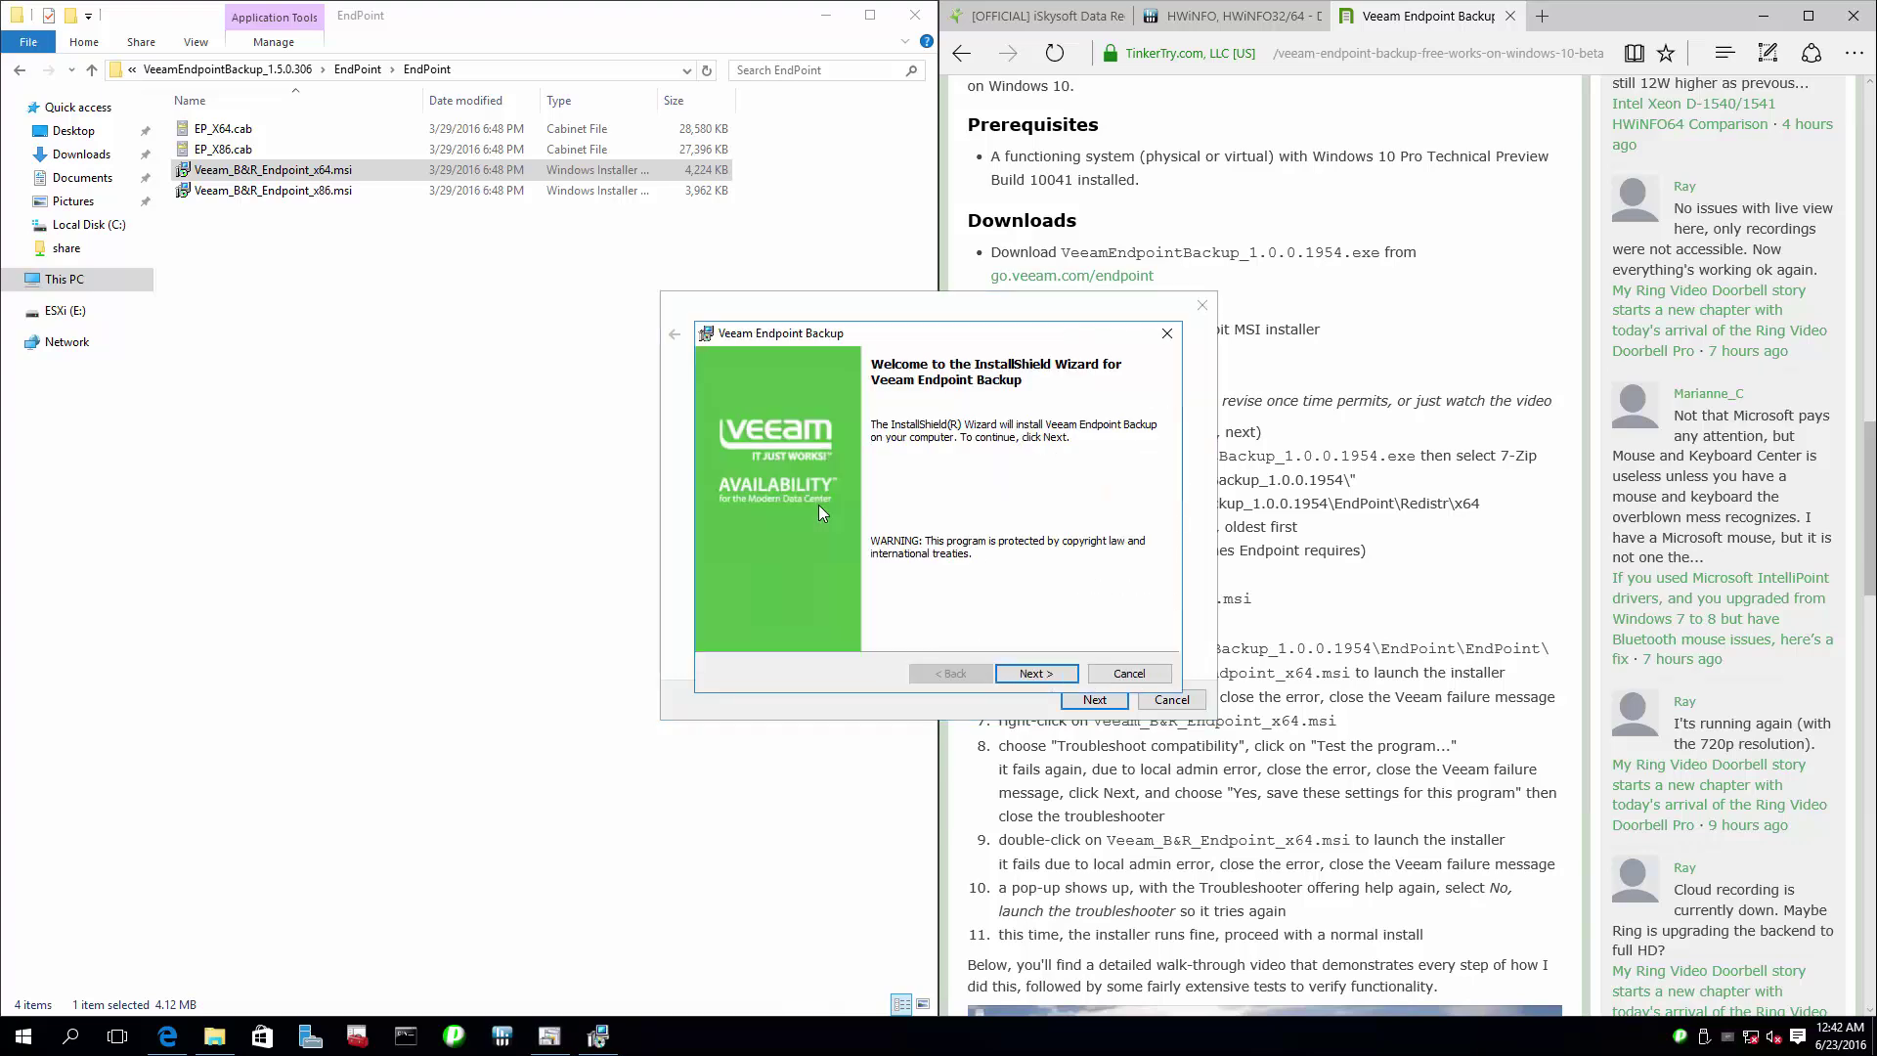
Step: Accept the license, install Veeam Endpoint Backup with the default feature and folder, finish the wizard, and close the compatibility troubleshooter
{"action": "left_click", "coordinate": [1053, 673]}
{"action": "left_click", "coordinate": [824, 605]}
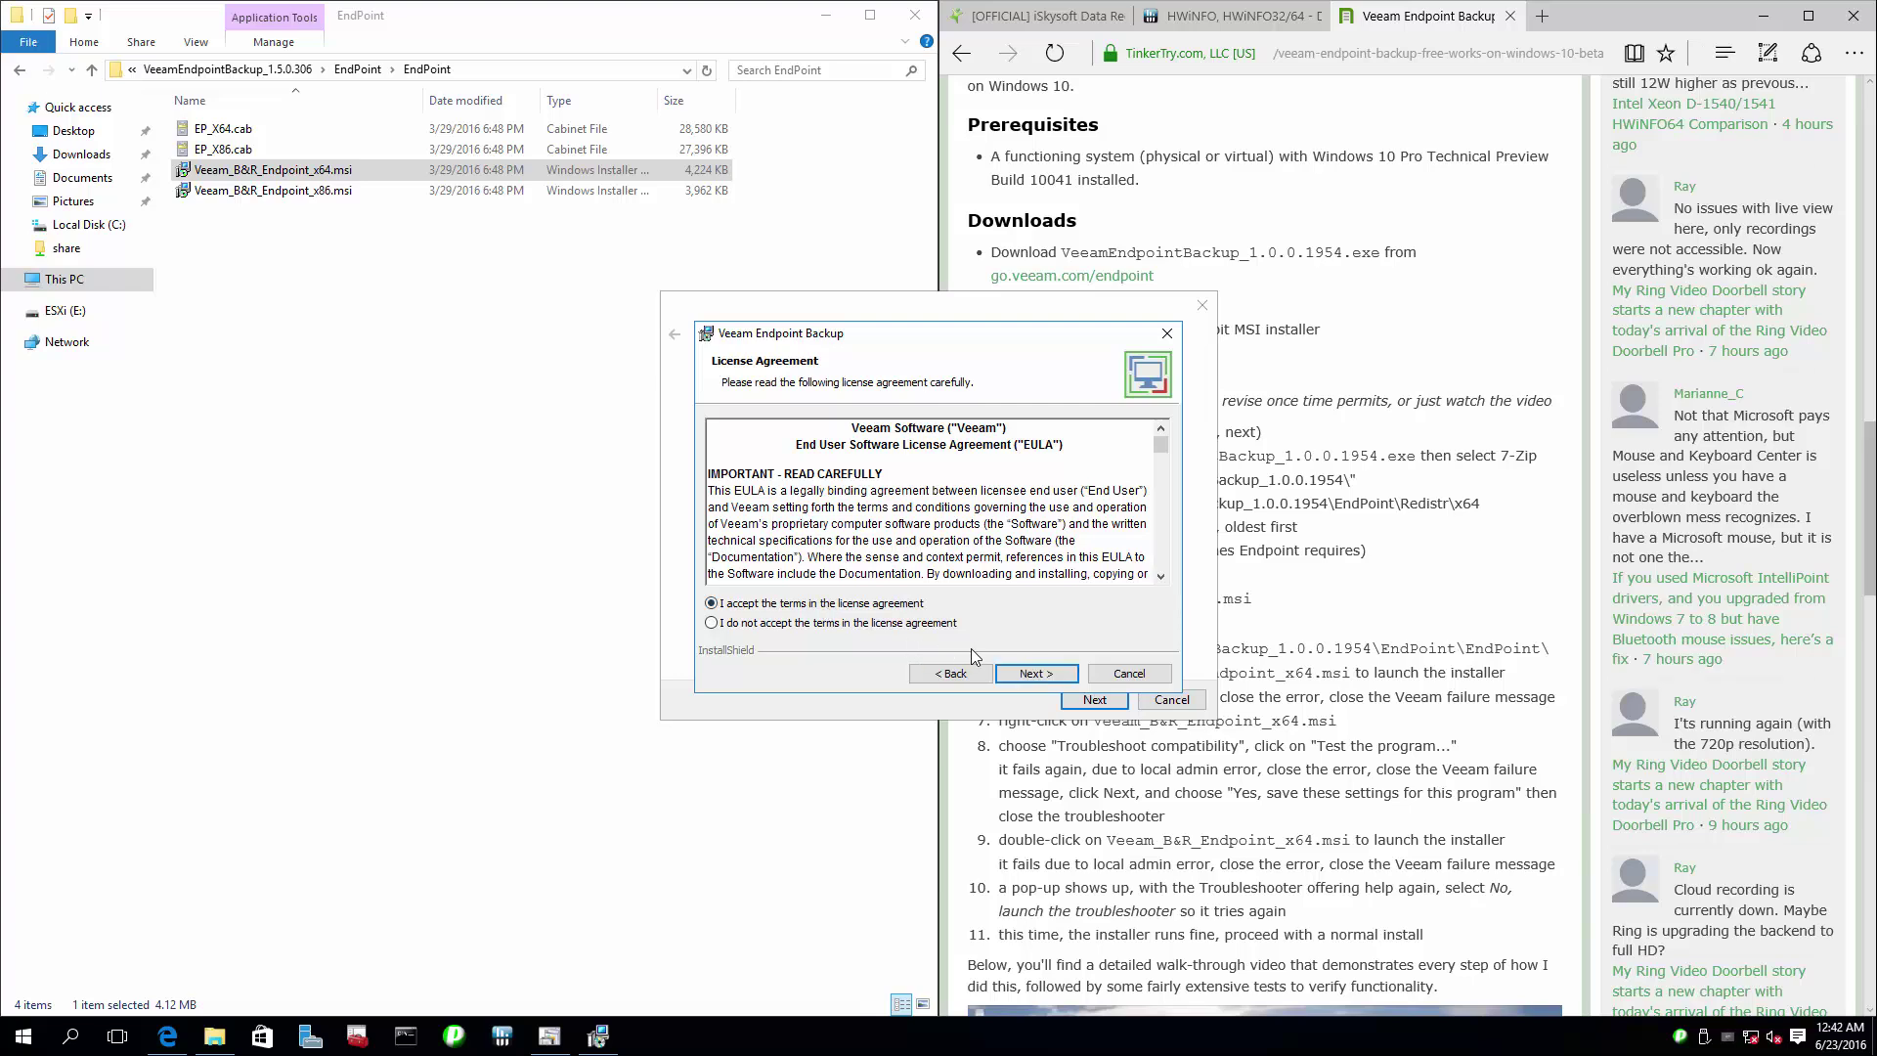
{"action": "left_click", "coordinate": [1053, 674]}
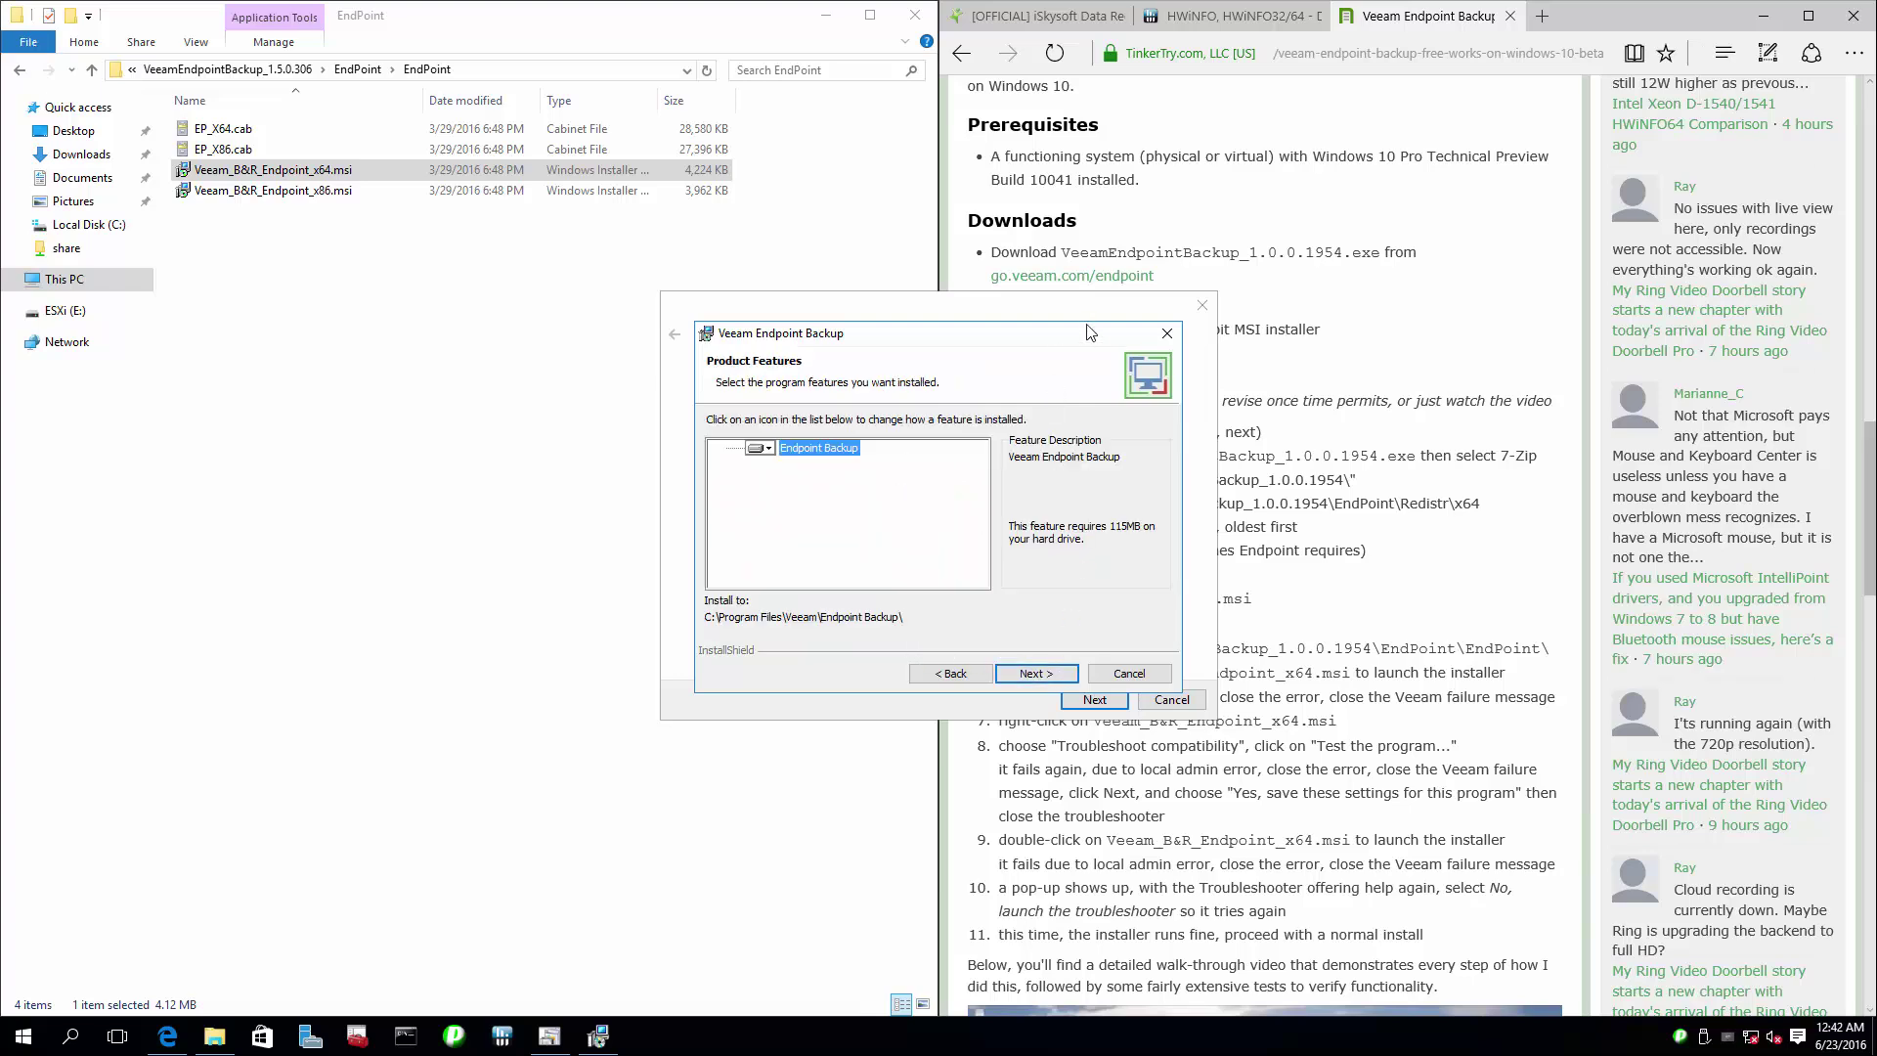
{"action": "left_click_drag", "start_coordinate": [1092, 307], "coordinate": [502, 328]}
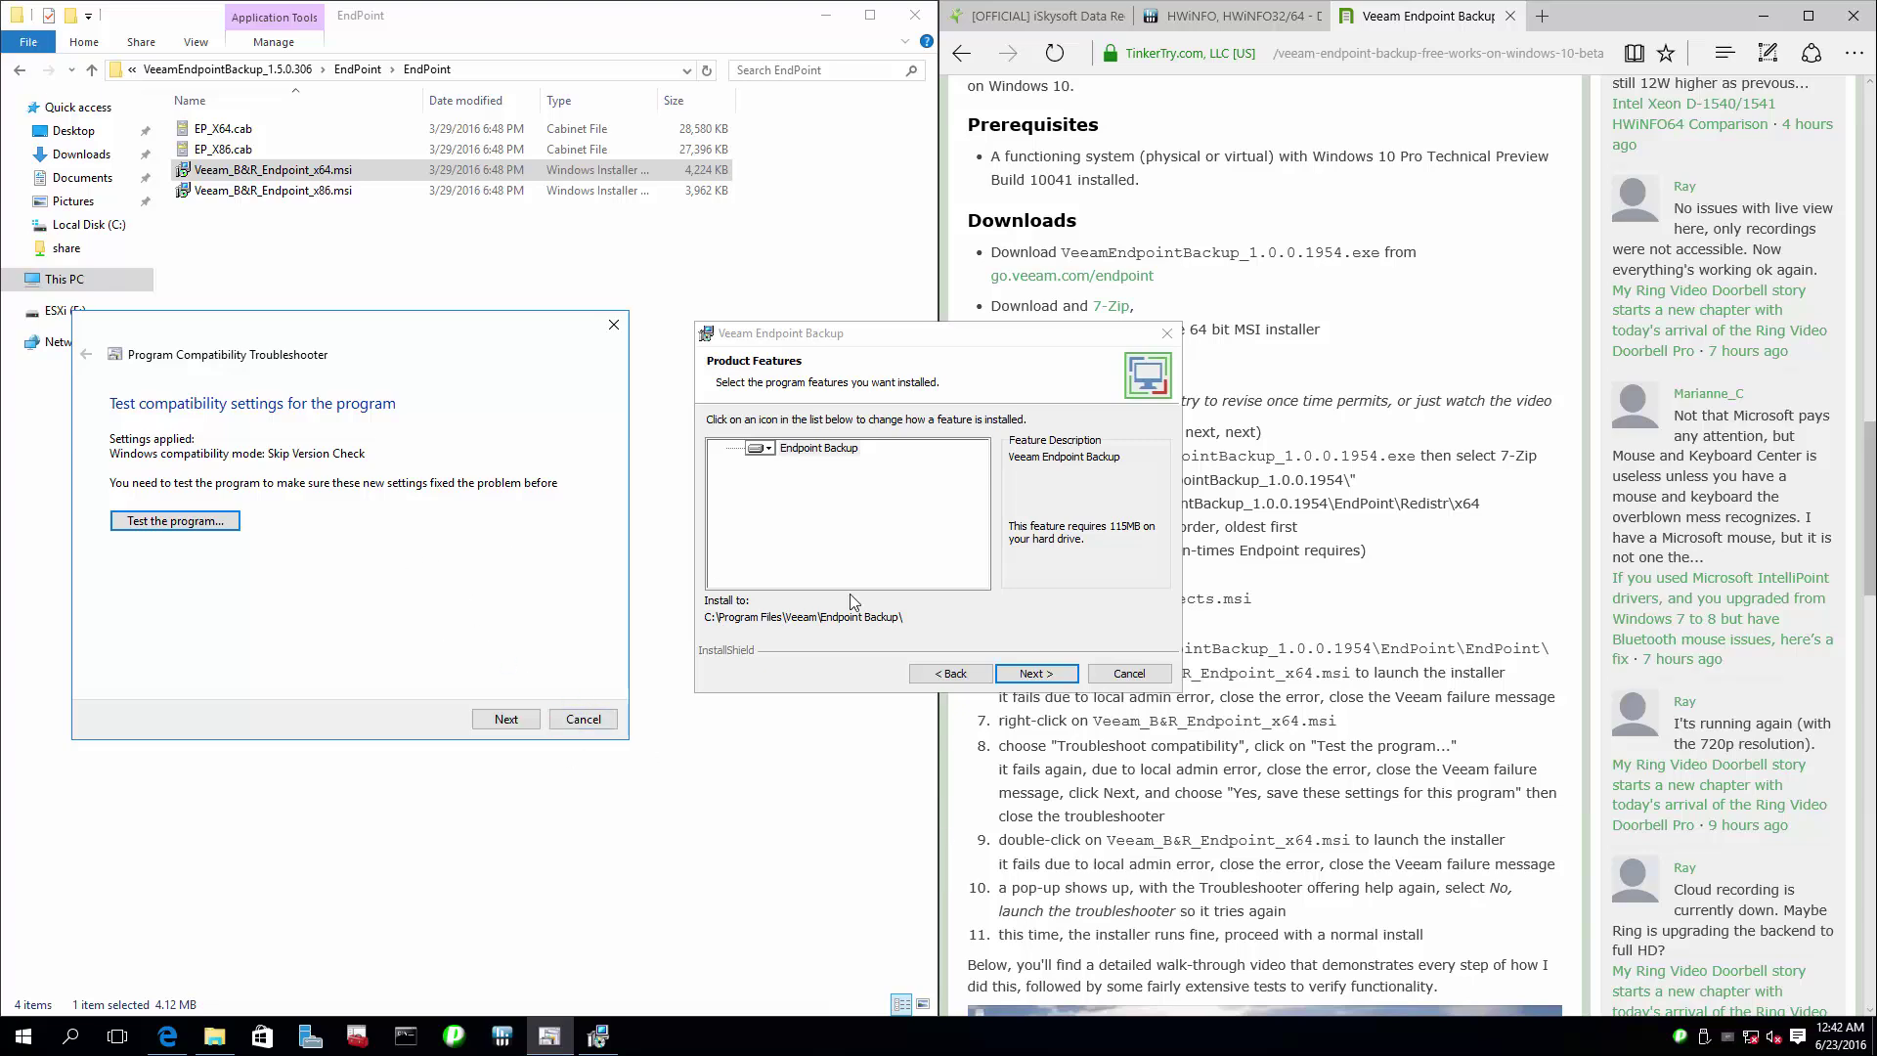
{"action": "left_click", "coordinate": [1064, 676]}
{"action": "left_click", "coordinate": [1036, 673]}
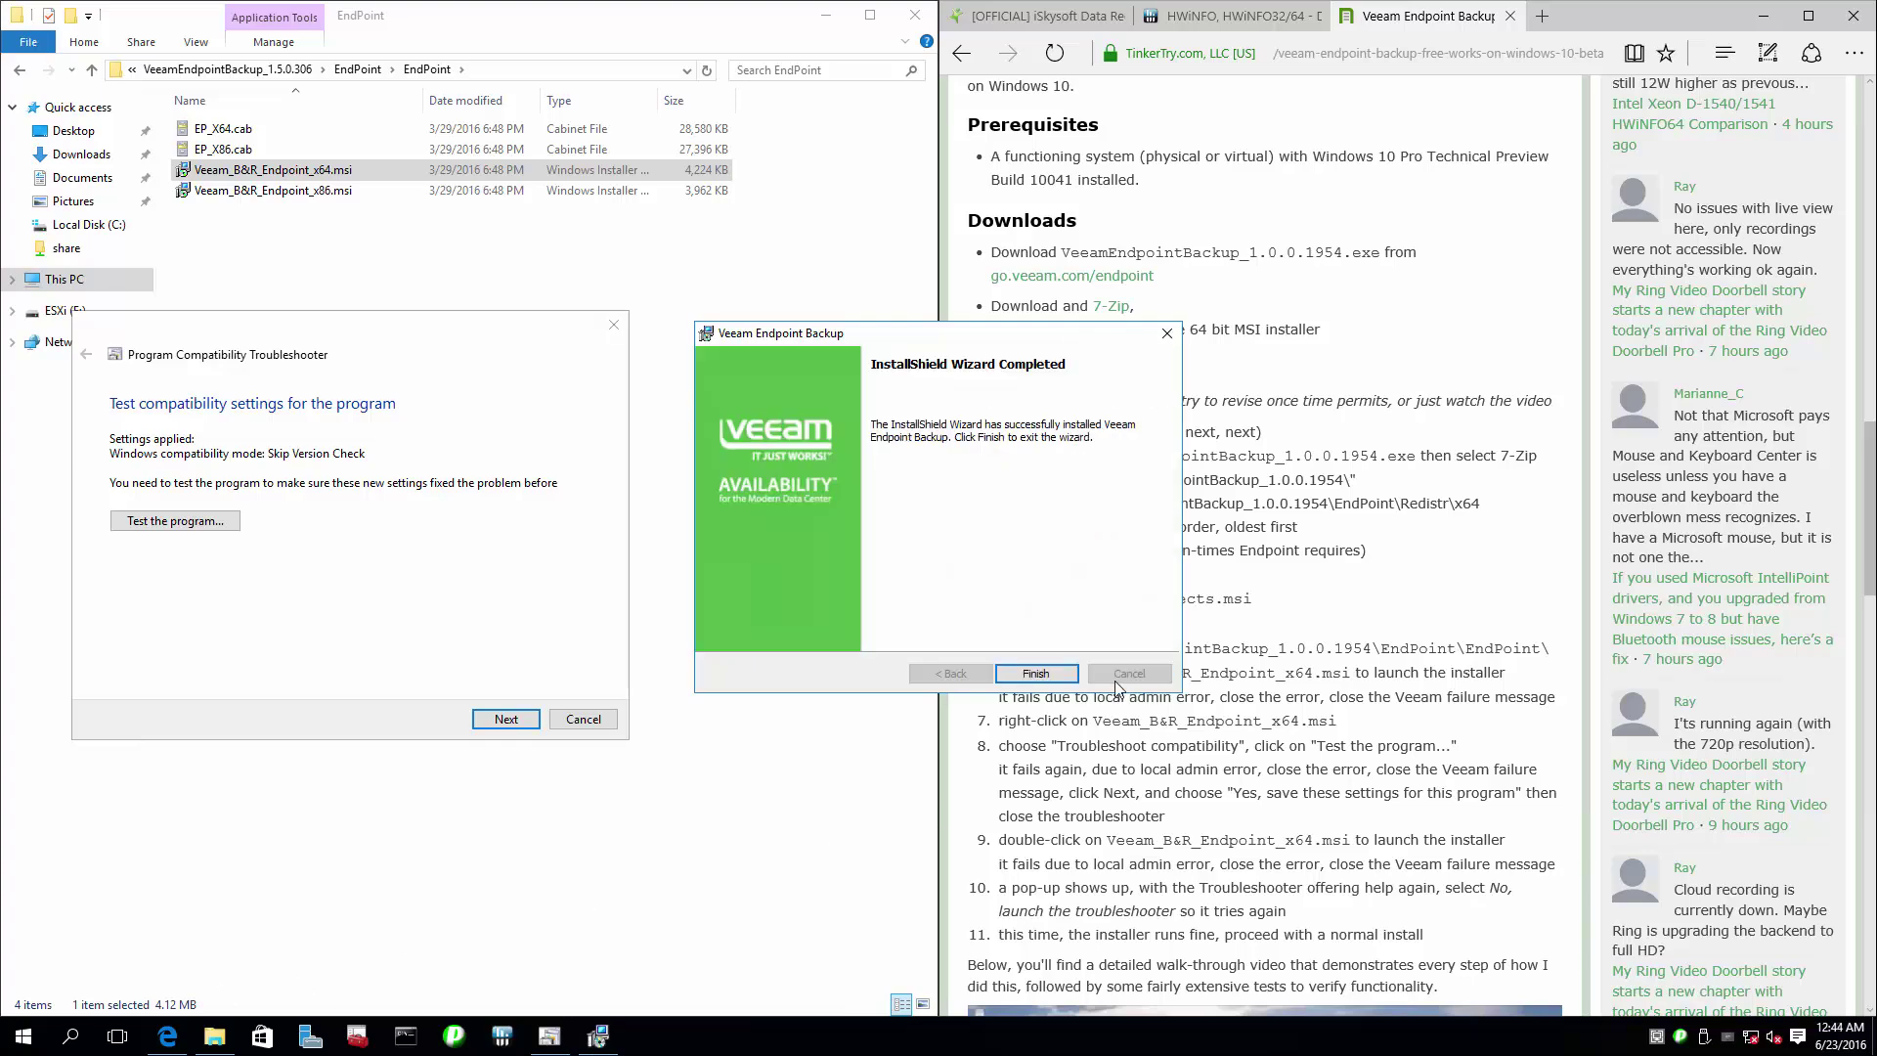
{"action": "left_click", "coordinate": [1056, 677]}
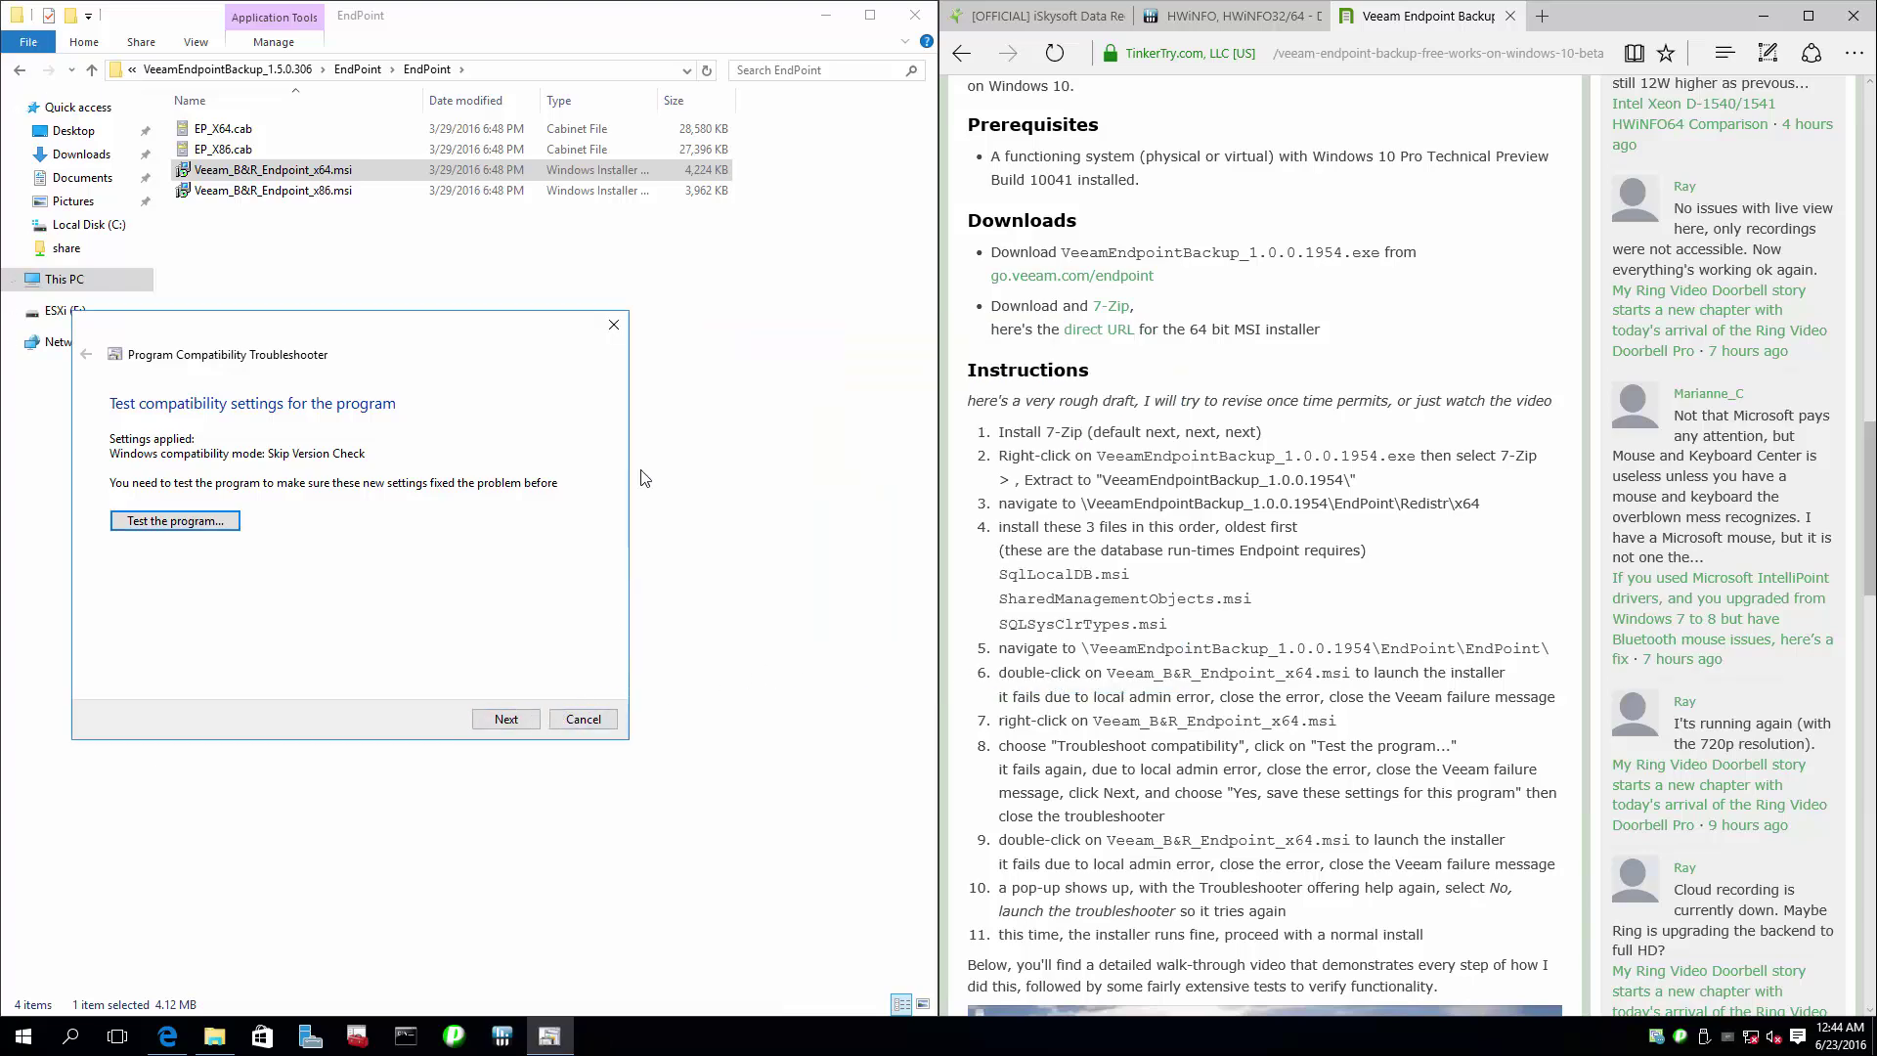
{"action": "left_click", "coordinate": [613, 326]}
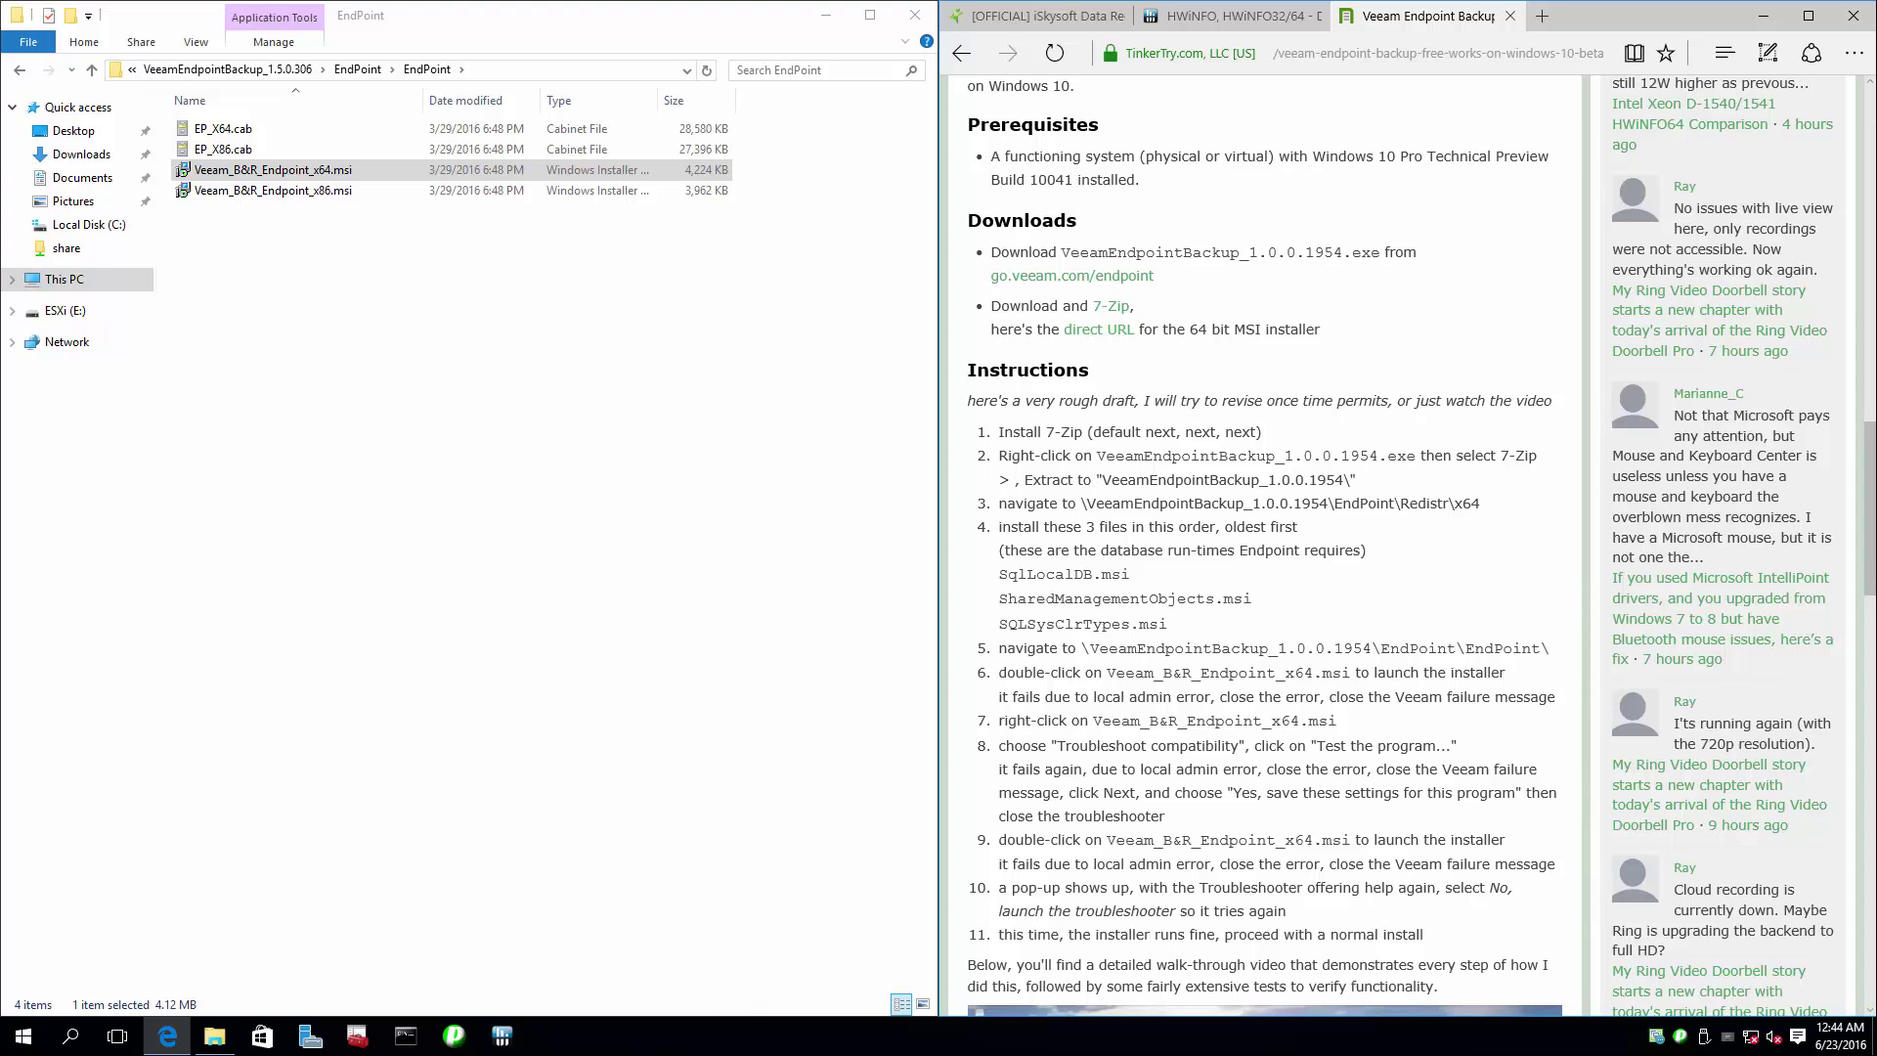
Step: Reload the article page, review its revised installation instructions, and minimise the installer folder window
{"action": "key", "text": "F5"}
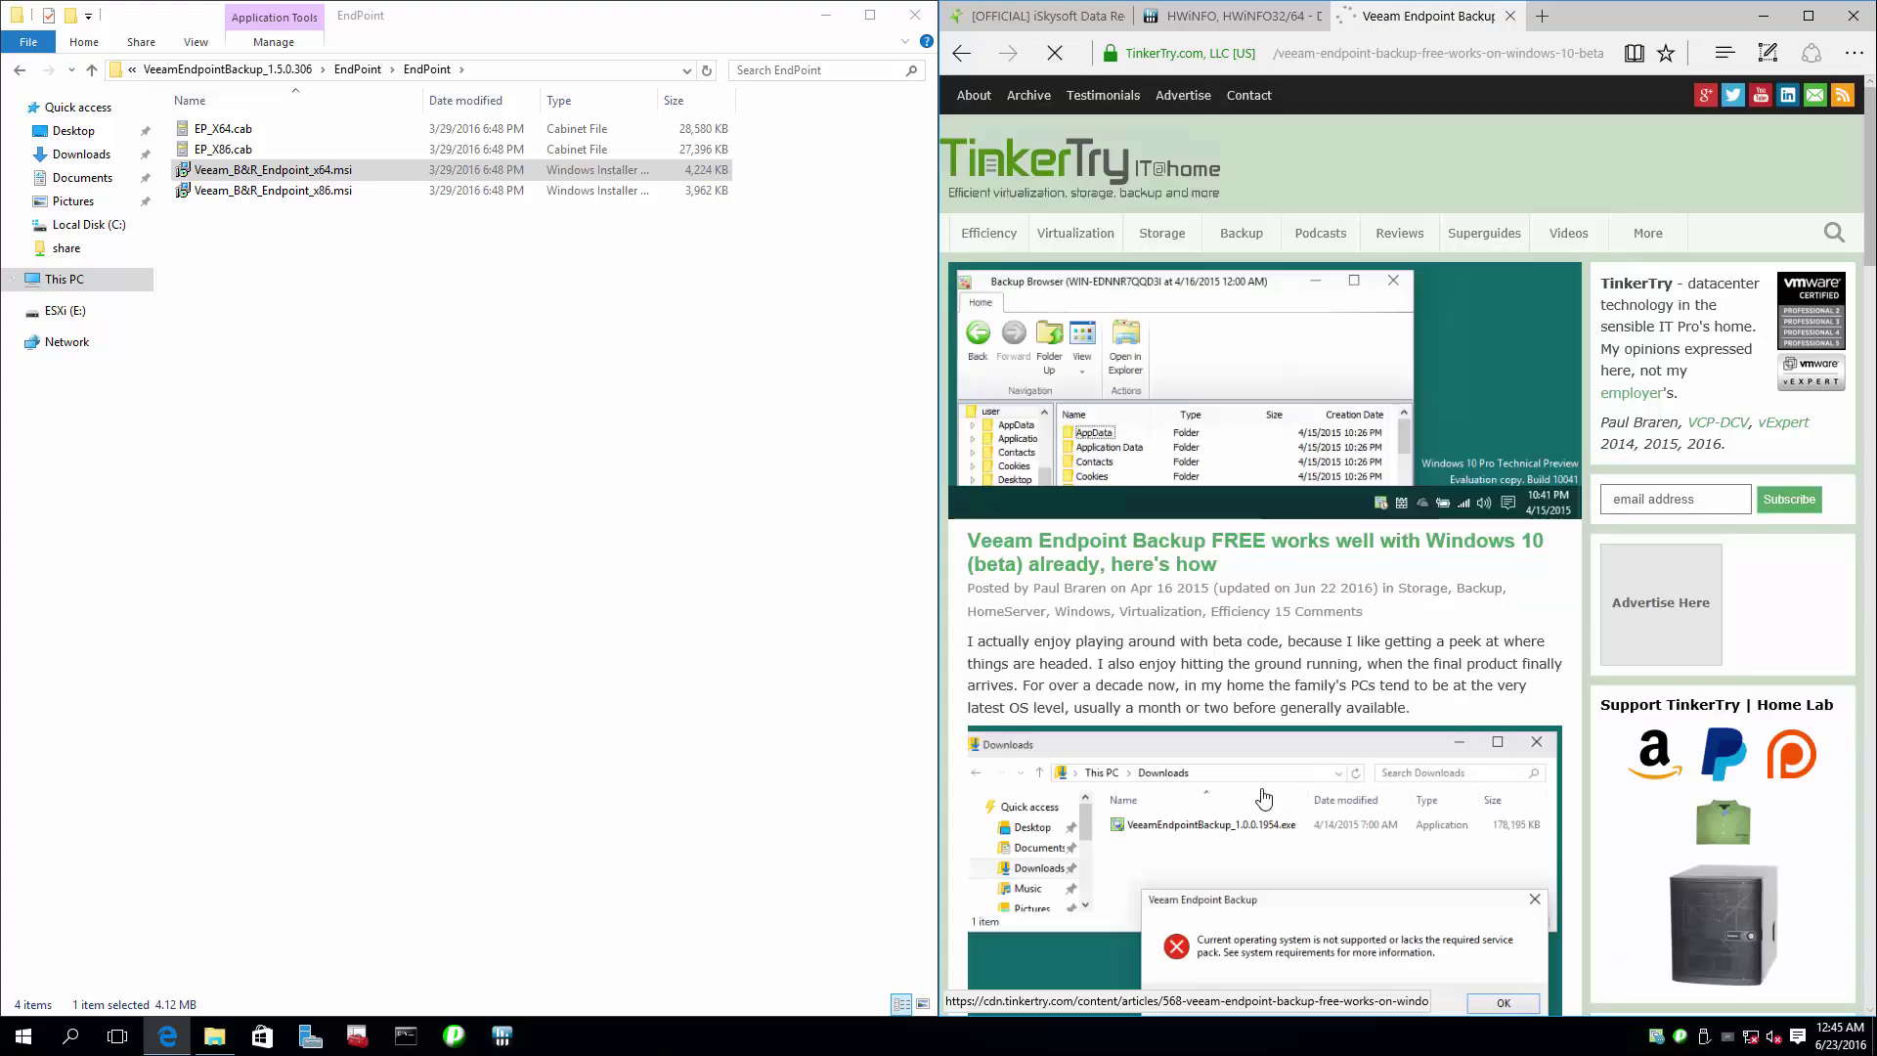
{"action": "scroll", "coordinate": [1256, 782], "scroll_direction": "down", "scroll_amount": 3}
{"action": "scroll", "coordinate": [1247, 772], "scroll_direction": "up", "scroll_amount": 3}
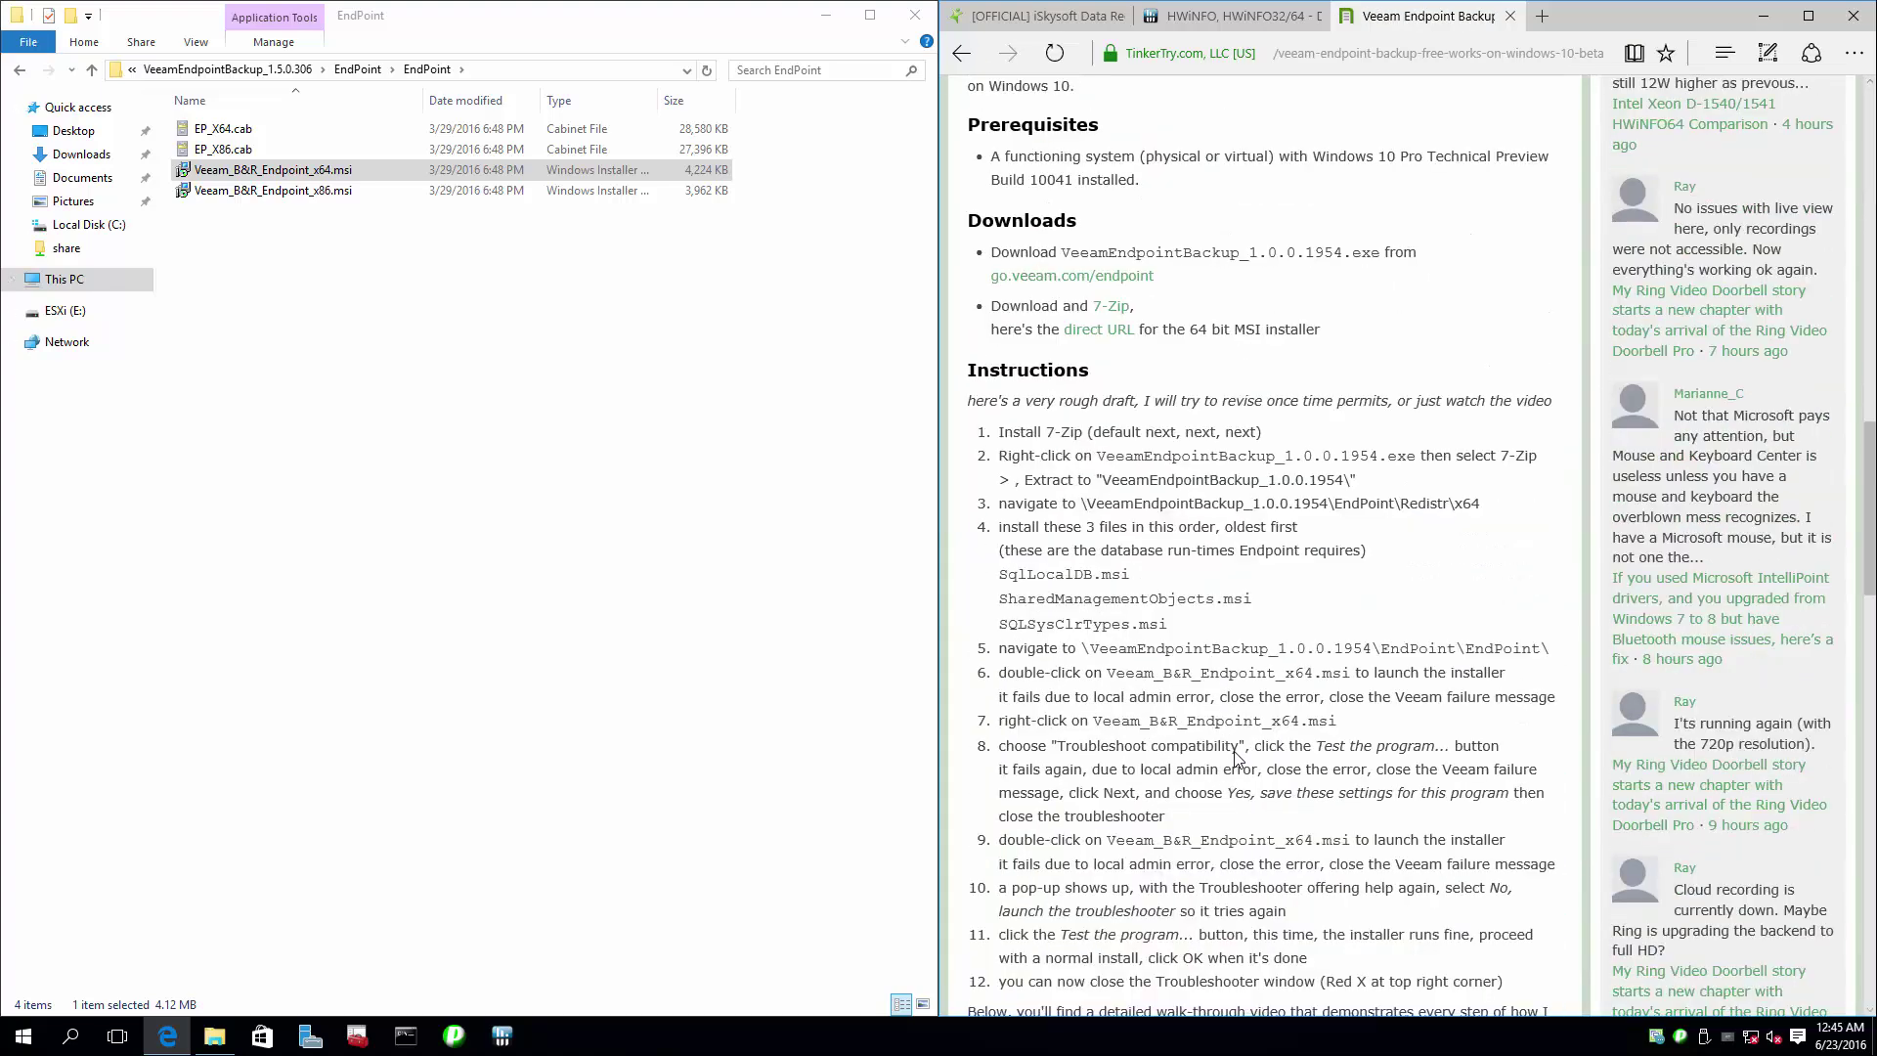
{"action": "scroll", "coordinate": [1046, 509], "scroll_direction": "down", "scroll_amount": 2}
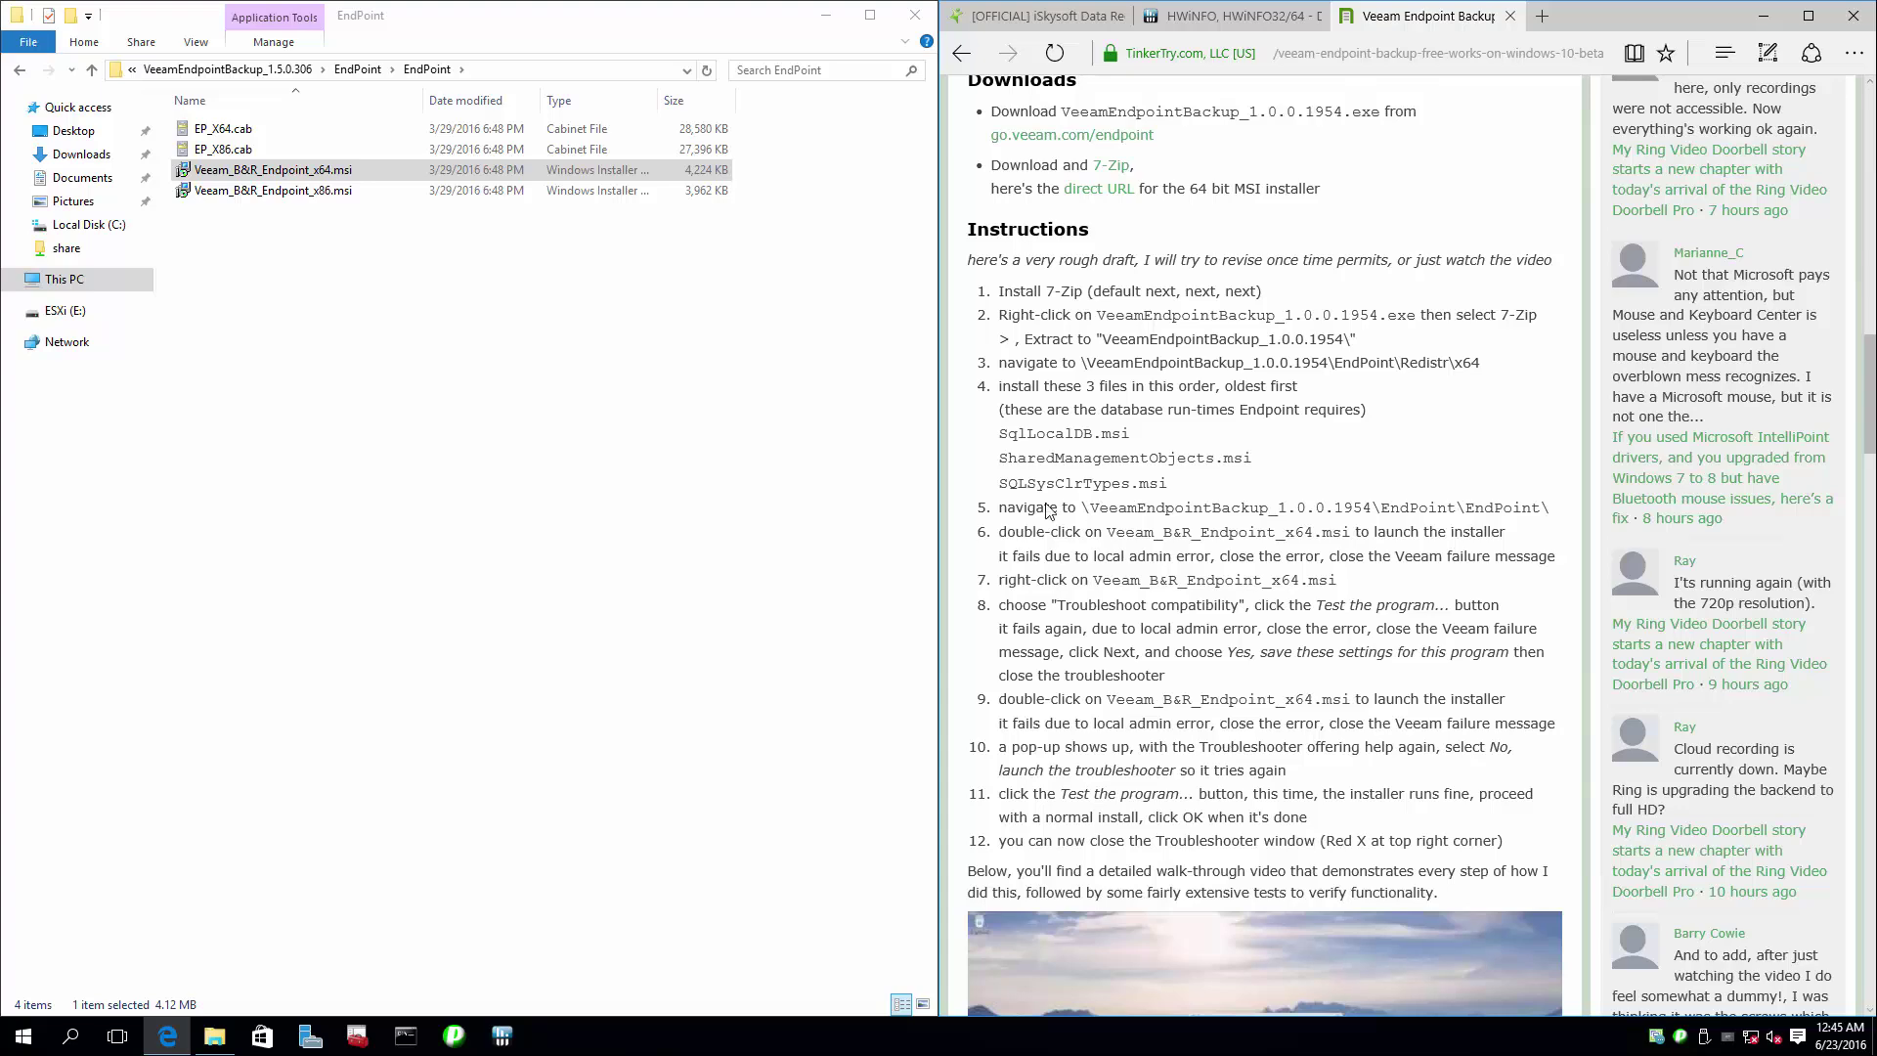
{"action": "left_click", "coordinate": [825, 15]}
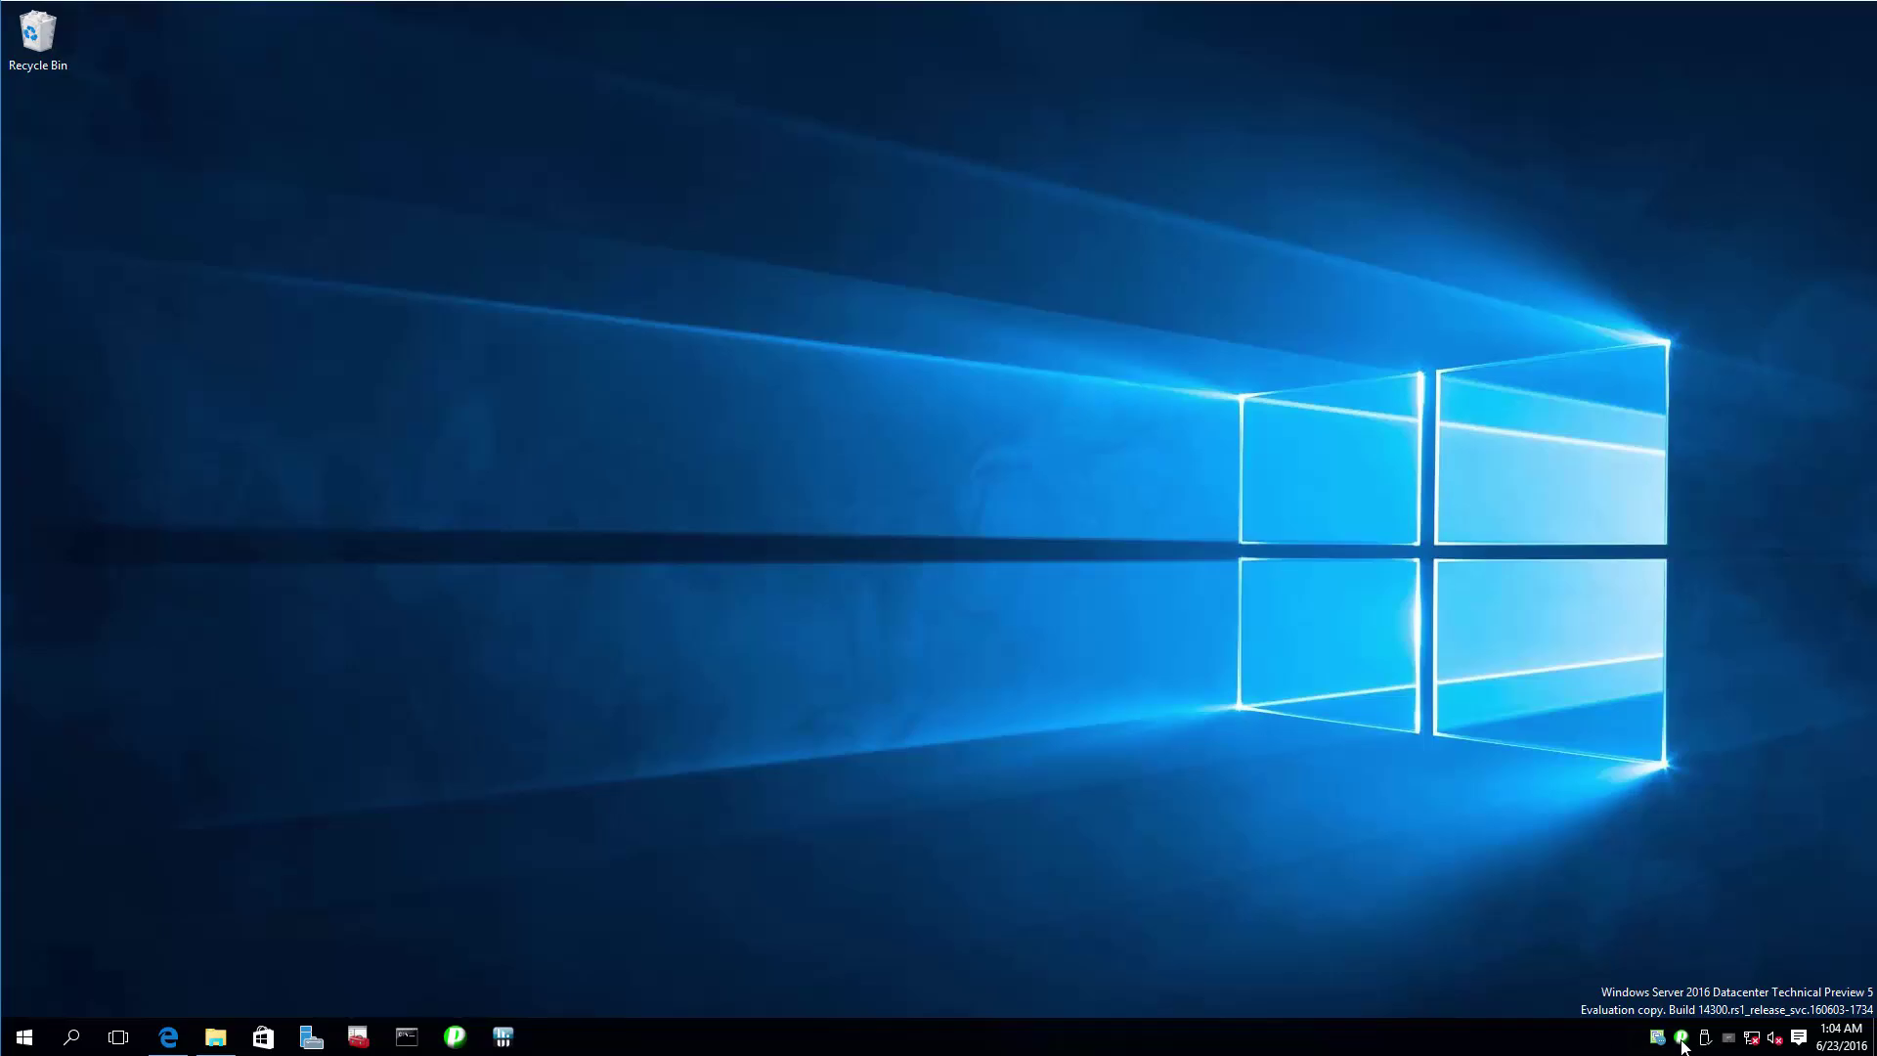
Step: Launch Veeam Endpoint Backup with administrator approval and configure an entire-computer backup to local storage
{"action": "double_click", "coordinate": [1682, 1040]}
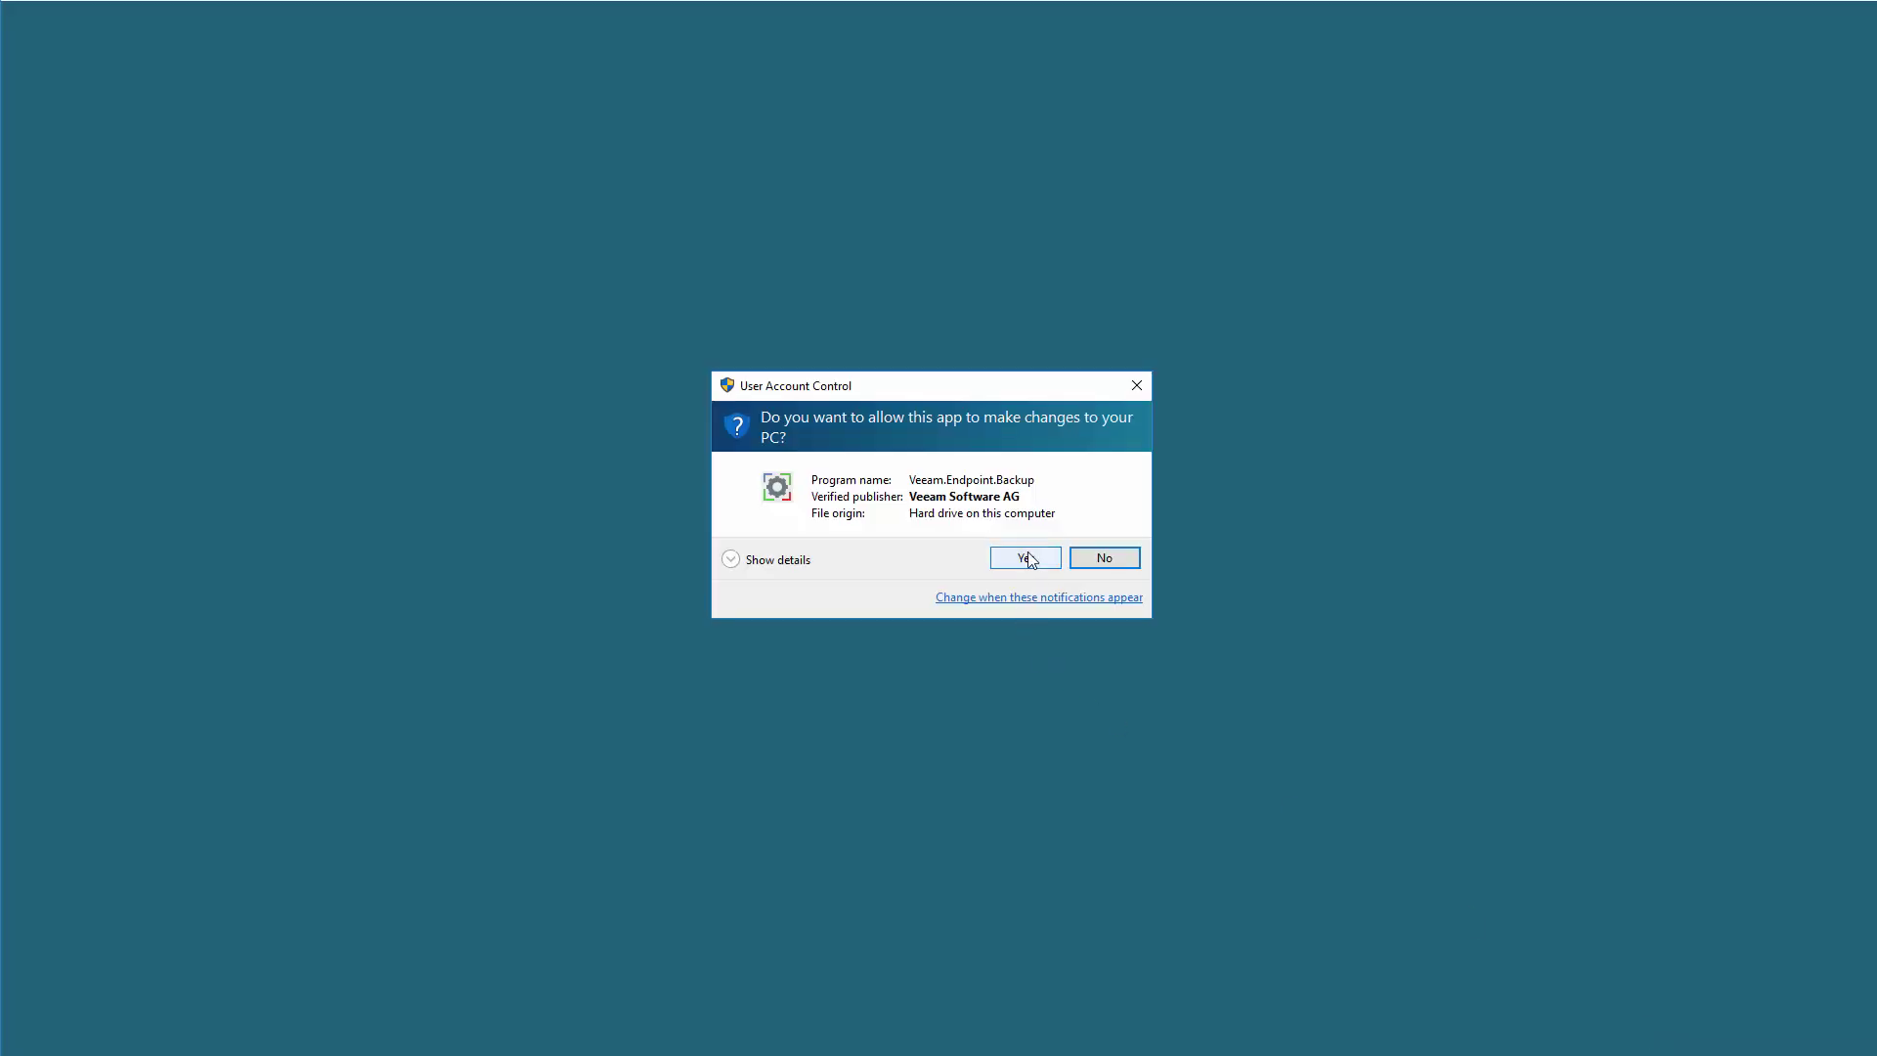
{"action": "left_click", "coordinate": [1027, 559]}
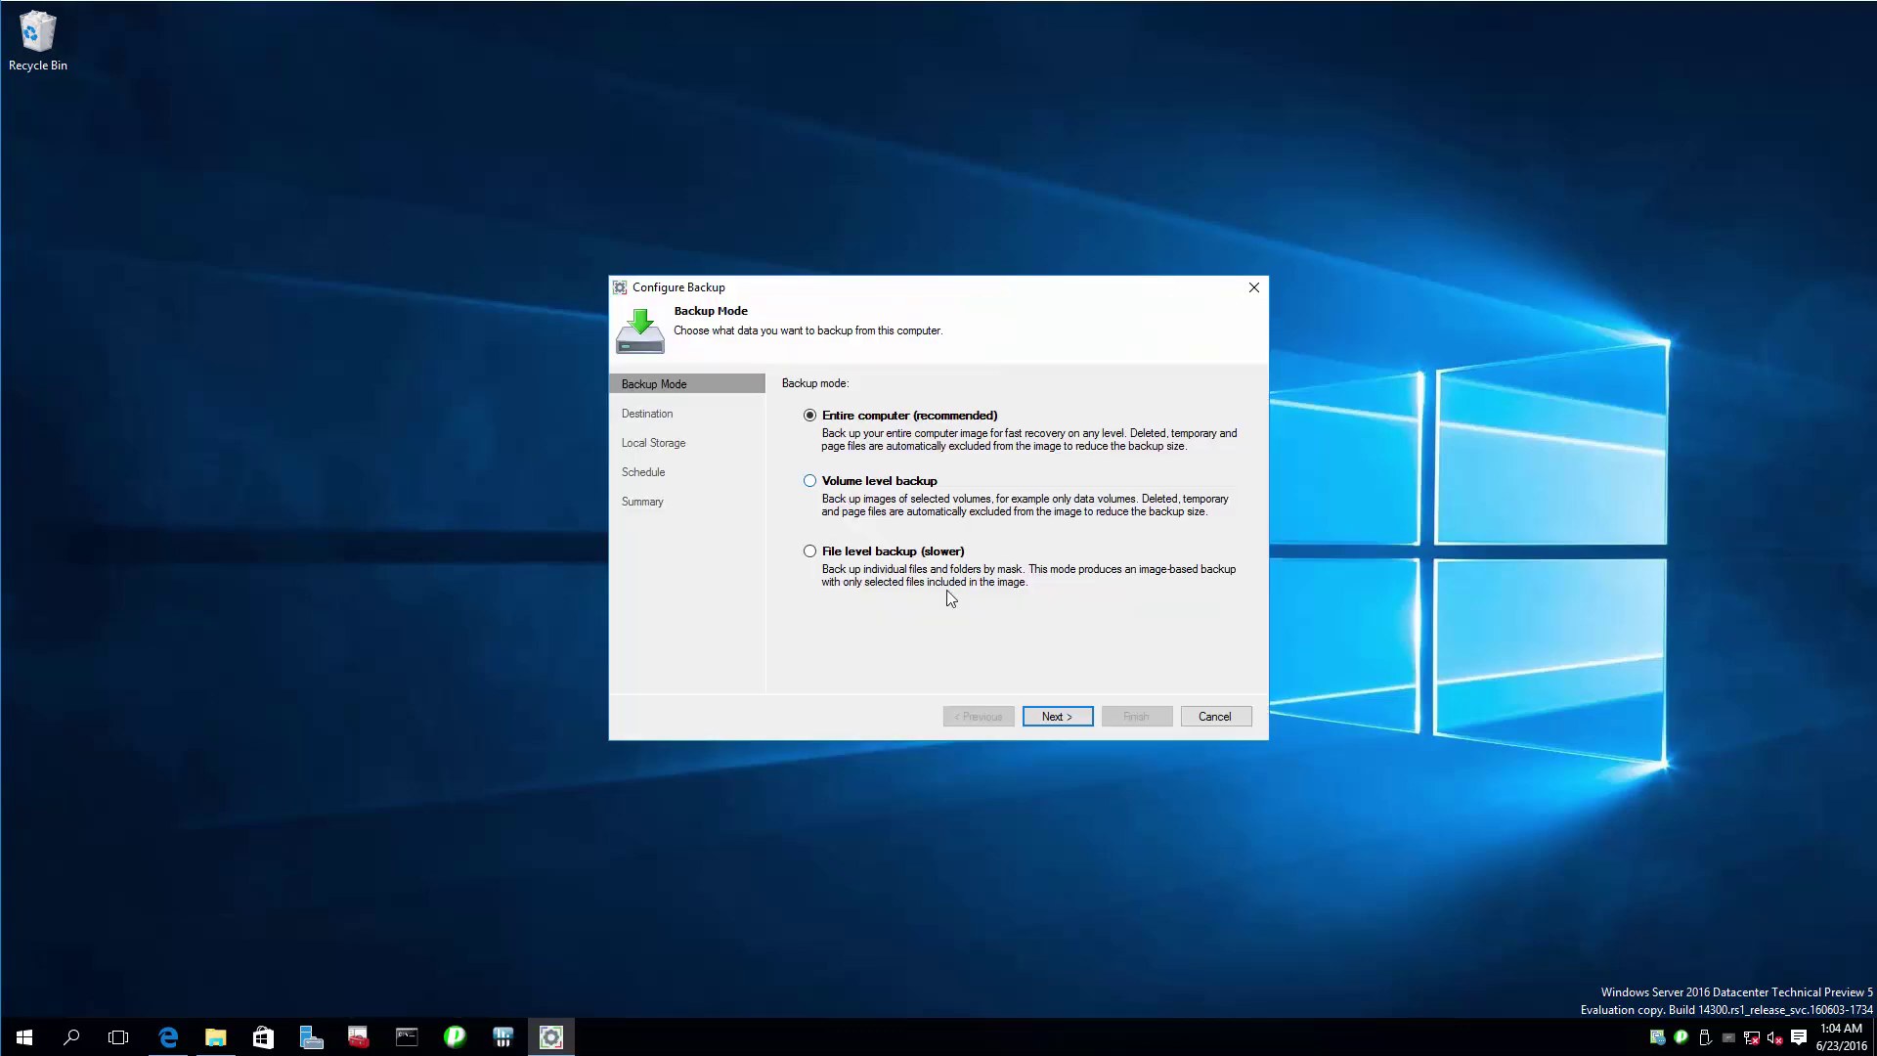
{"action": "left_click", "coordinate": [1069, 719]}
{"action": "left_click", "coordinate": [1071, 721]}
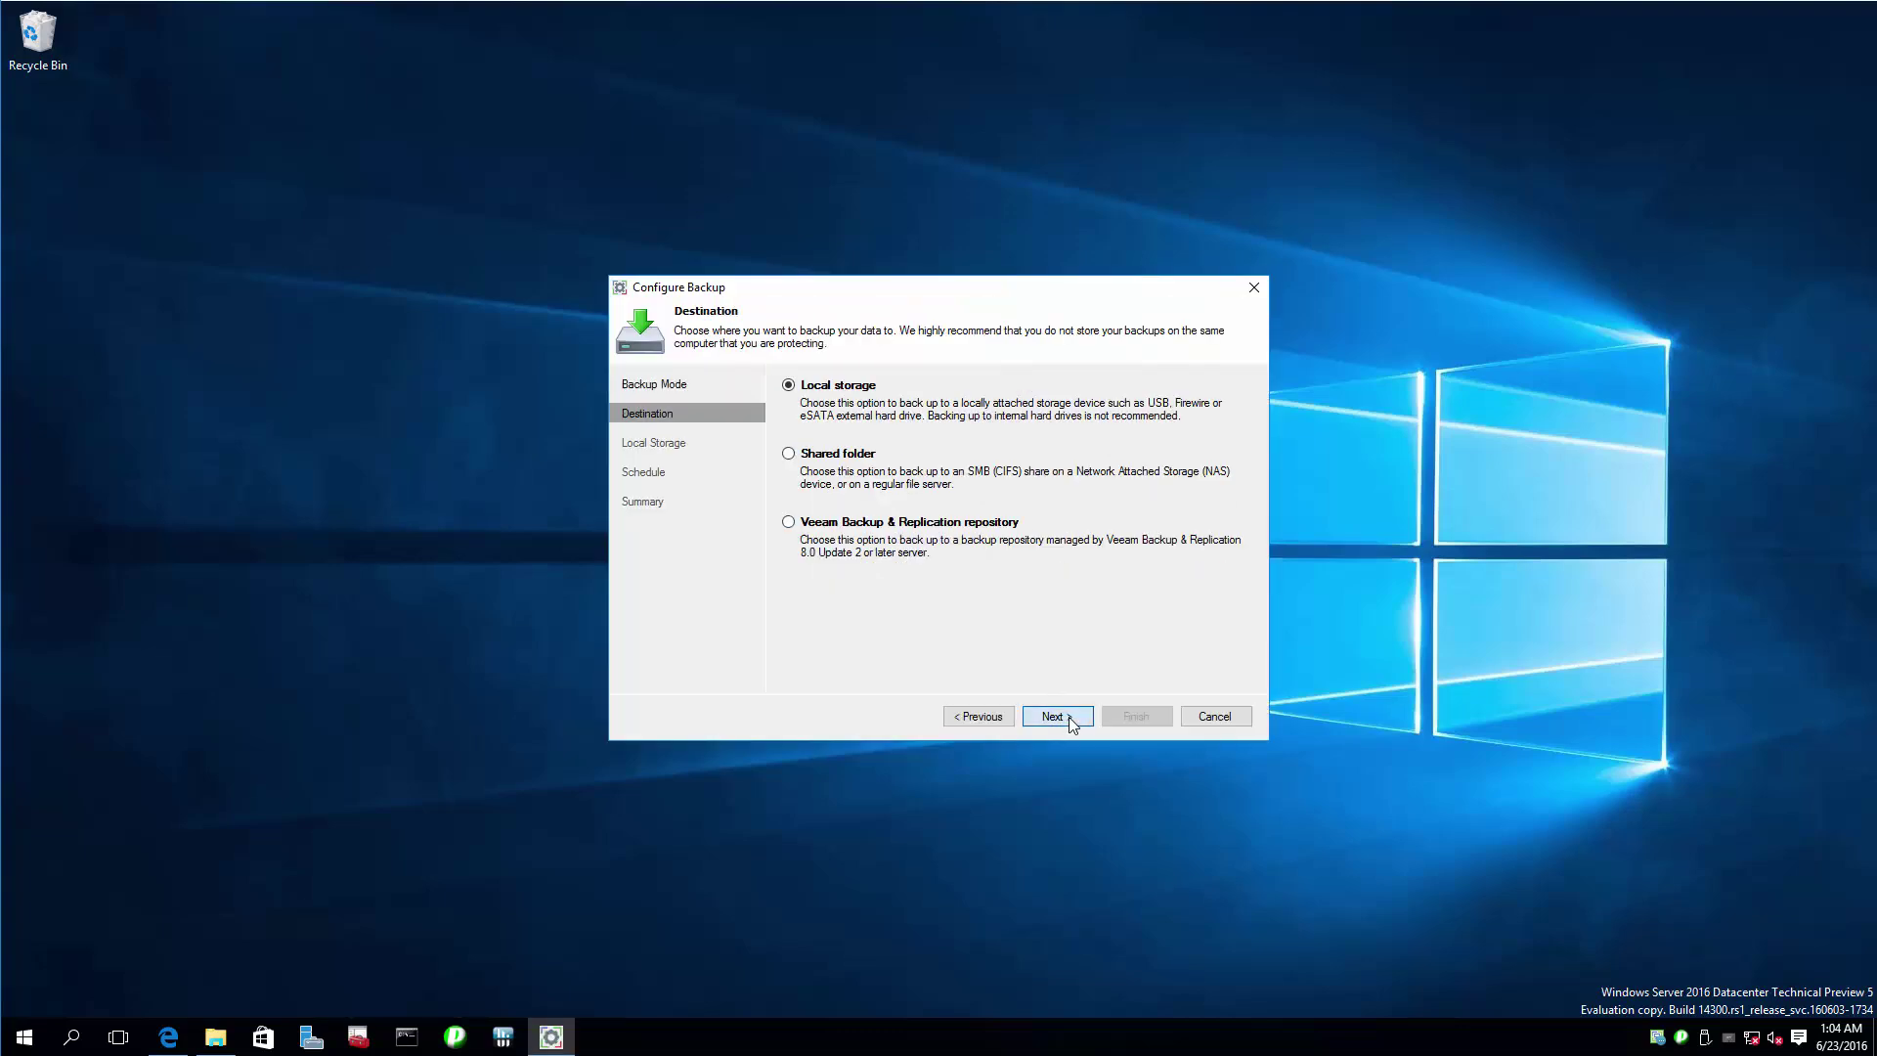
Step: Set E_VeeamBackups (D:) as the local backup drive, keeping 14 days of restore points, and accept the destination despite its limited free space
{"action": "left_click", "coordinate": [866, 453]}
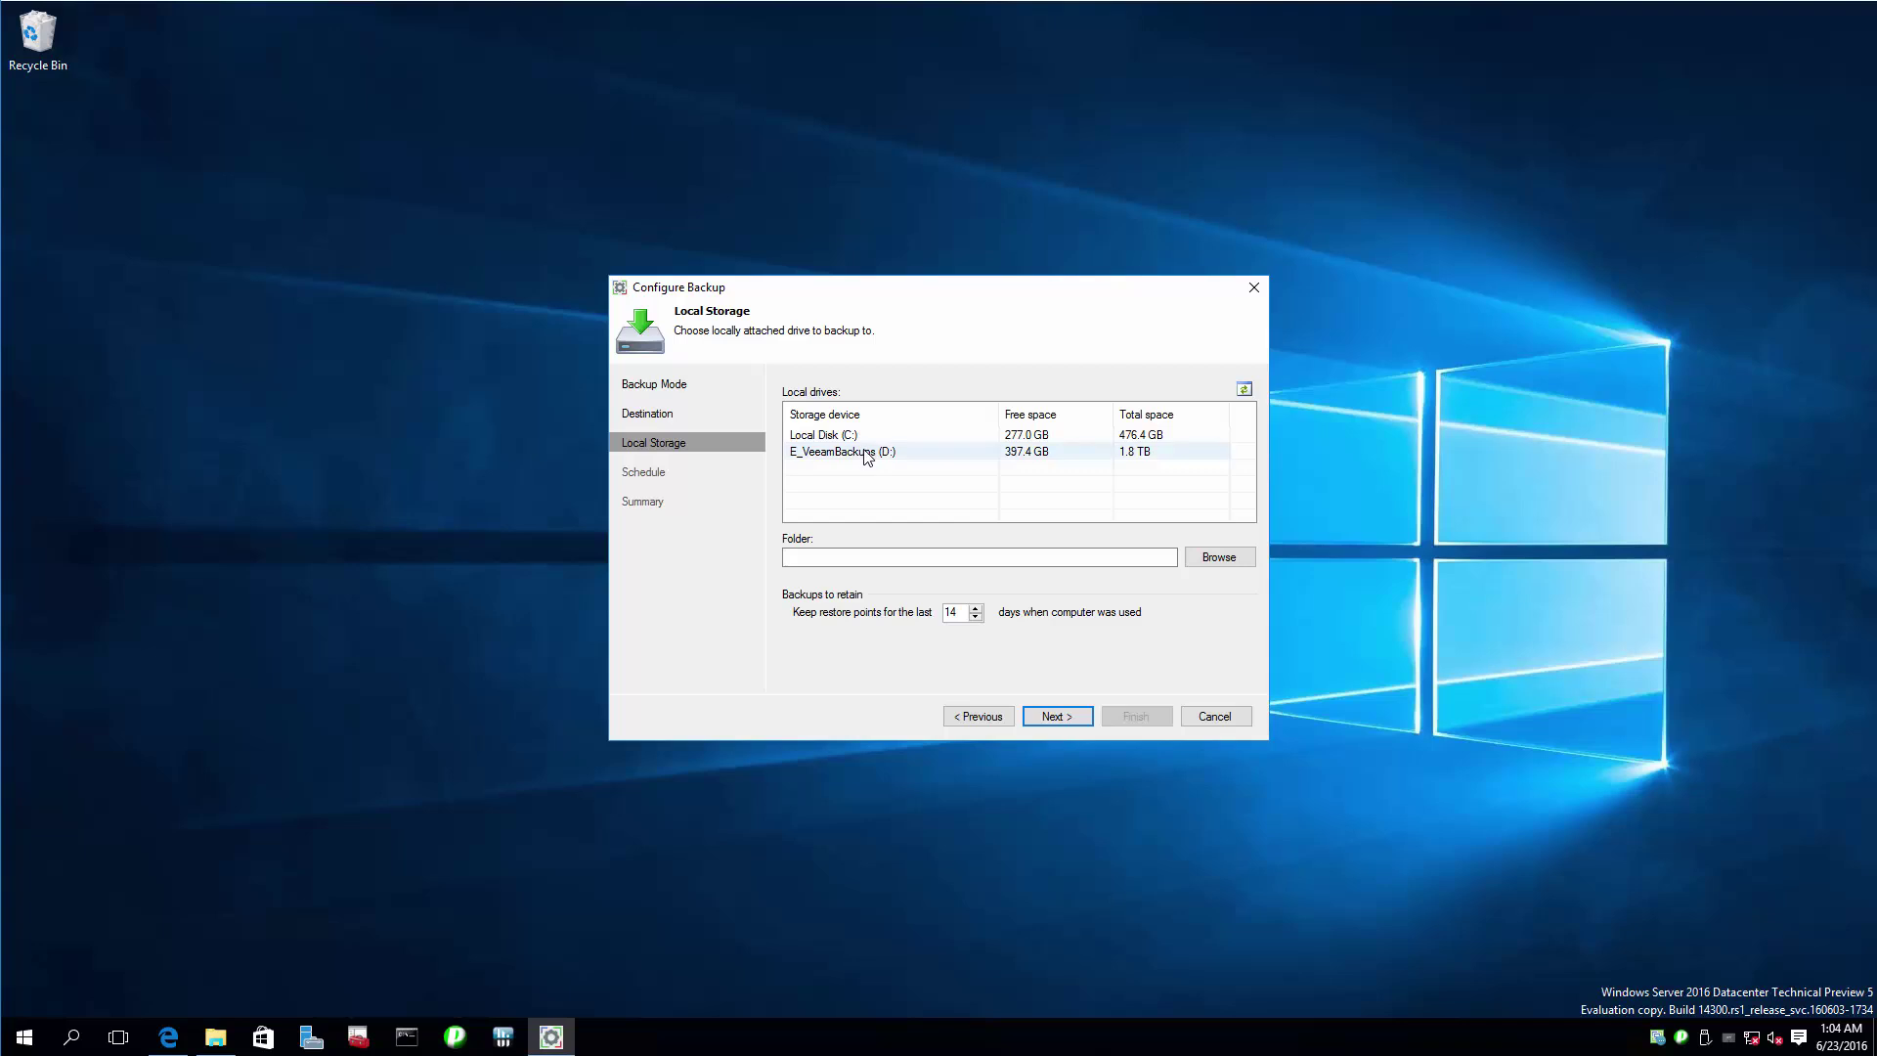
{"action": "left_click", "coordinate": [1071, 721]}
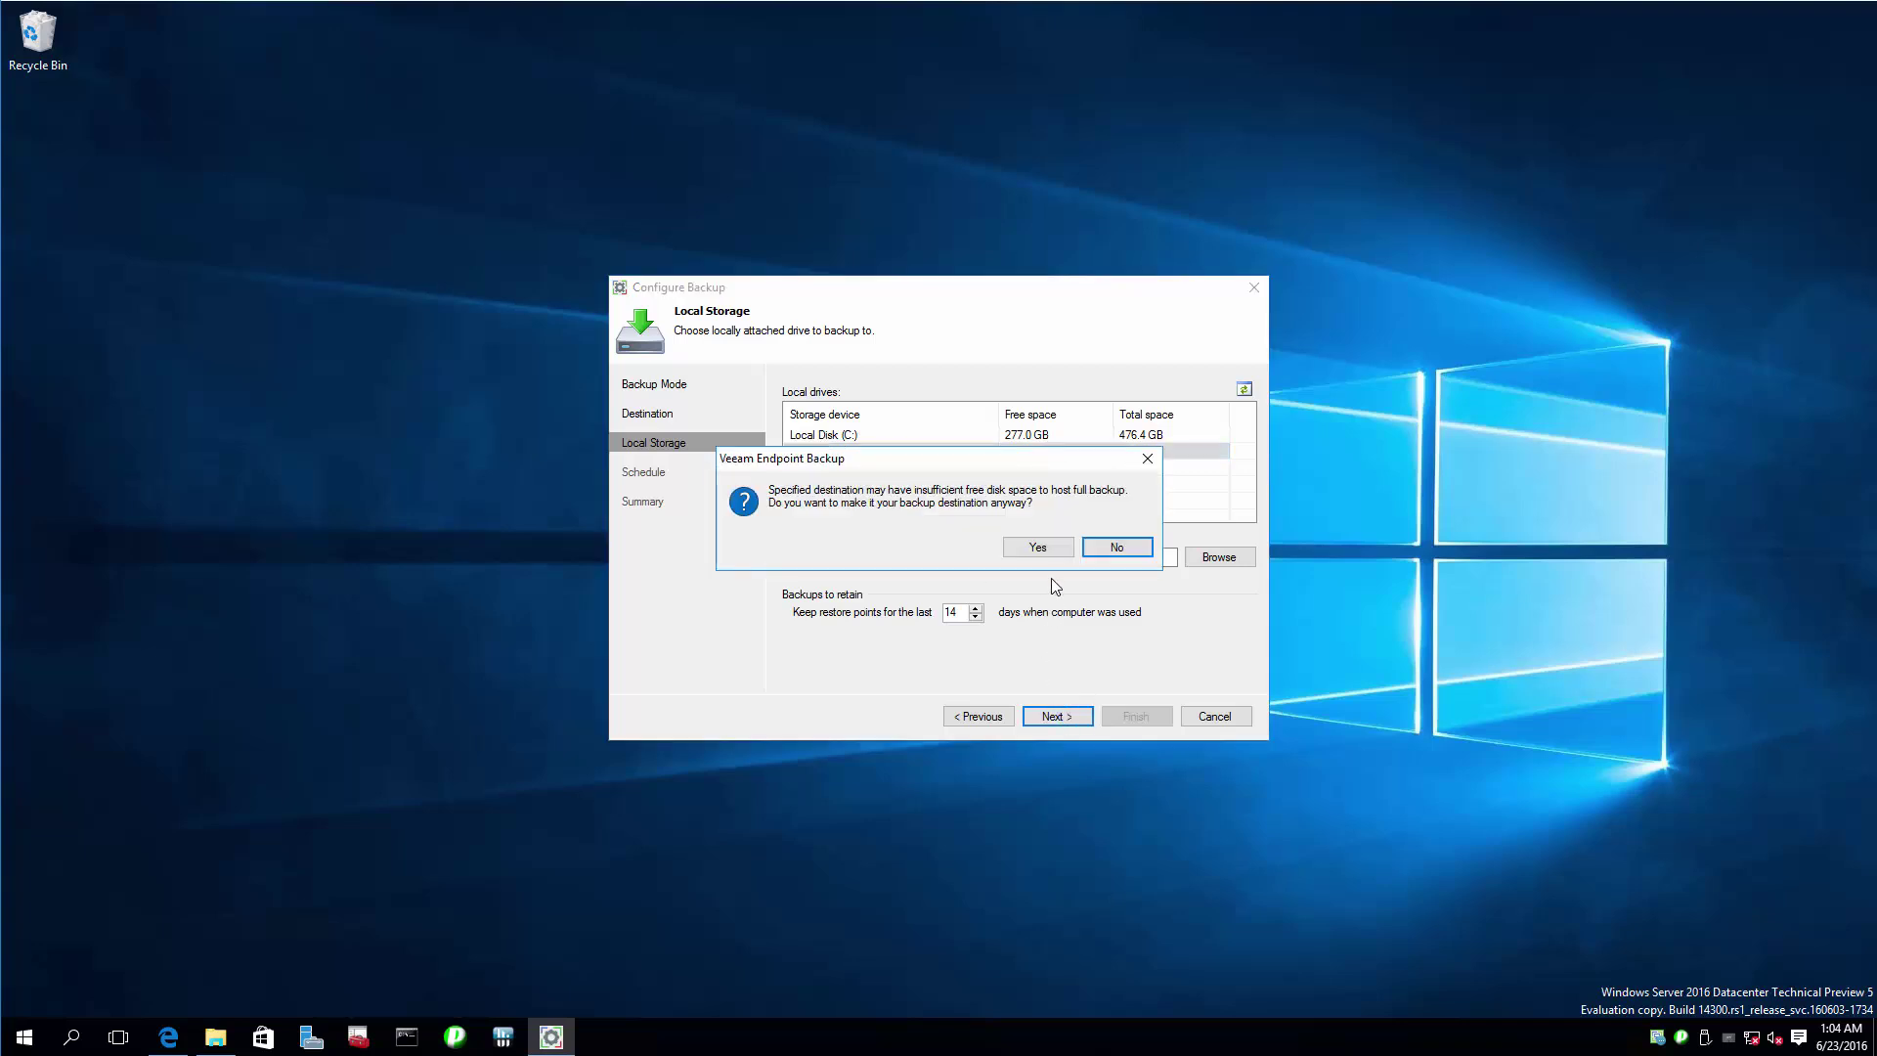
{"action": "left_click", "coordinate": [1038, 547]}
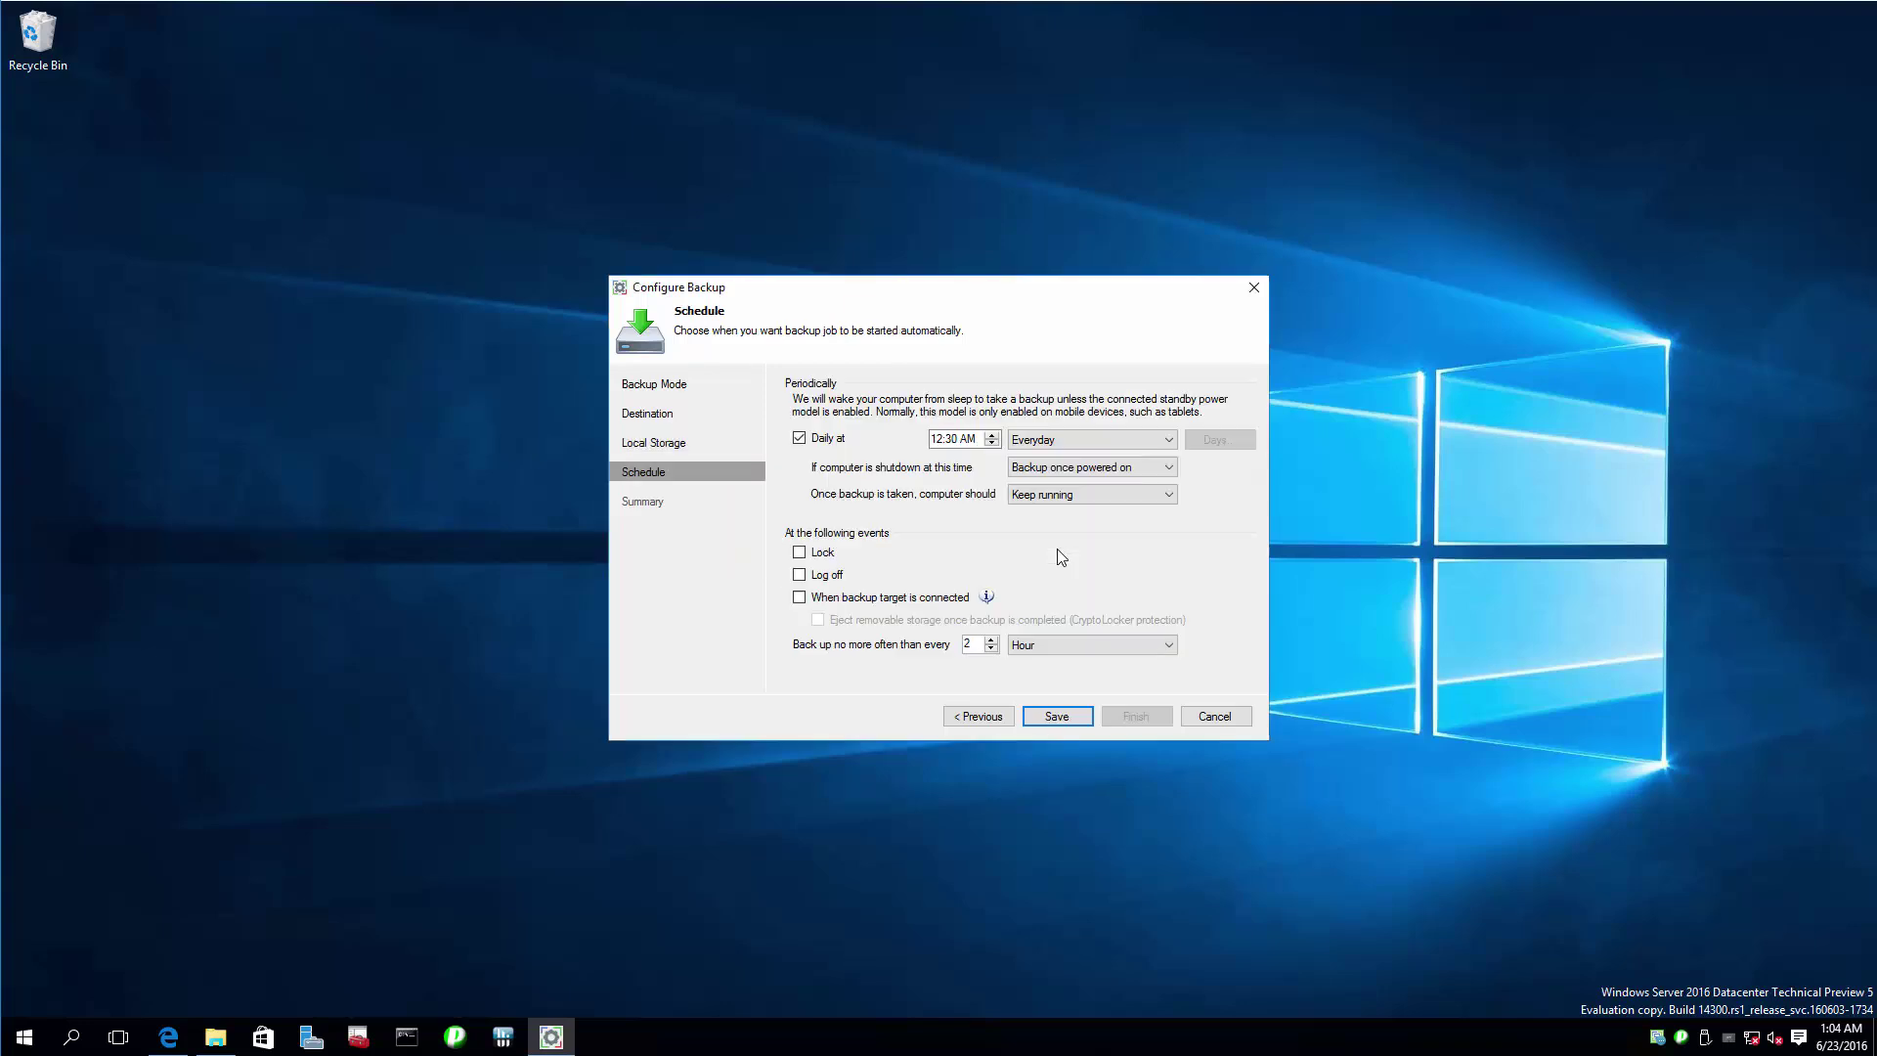
Step: Turn off the daily backup schedule, save the backup settings, and finish the configuration wizard
{"action": "left_click", "coordinate": [799, 438]}
{"action": "left_click", "coordinate": [1057, 717]}
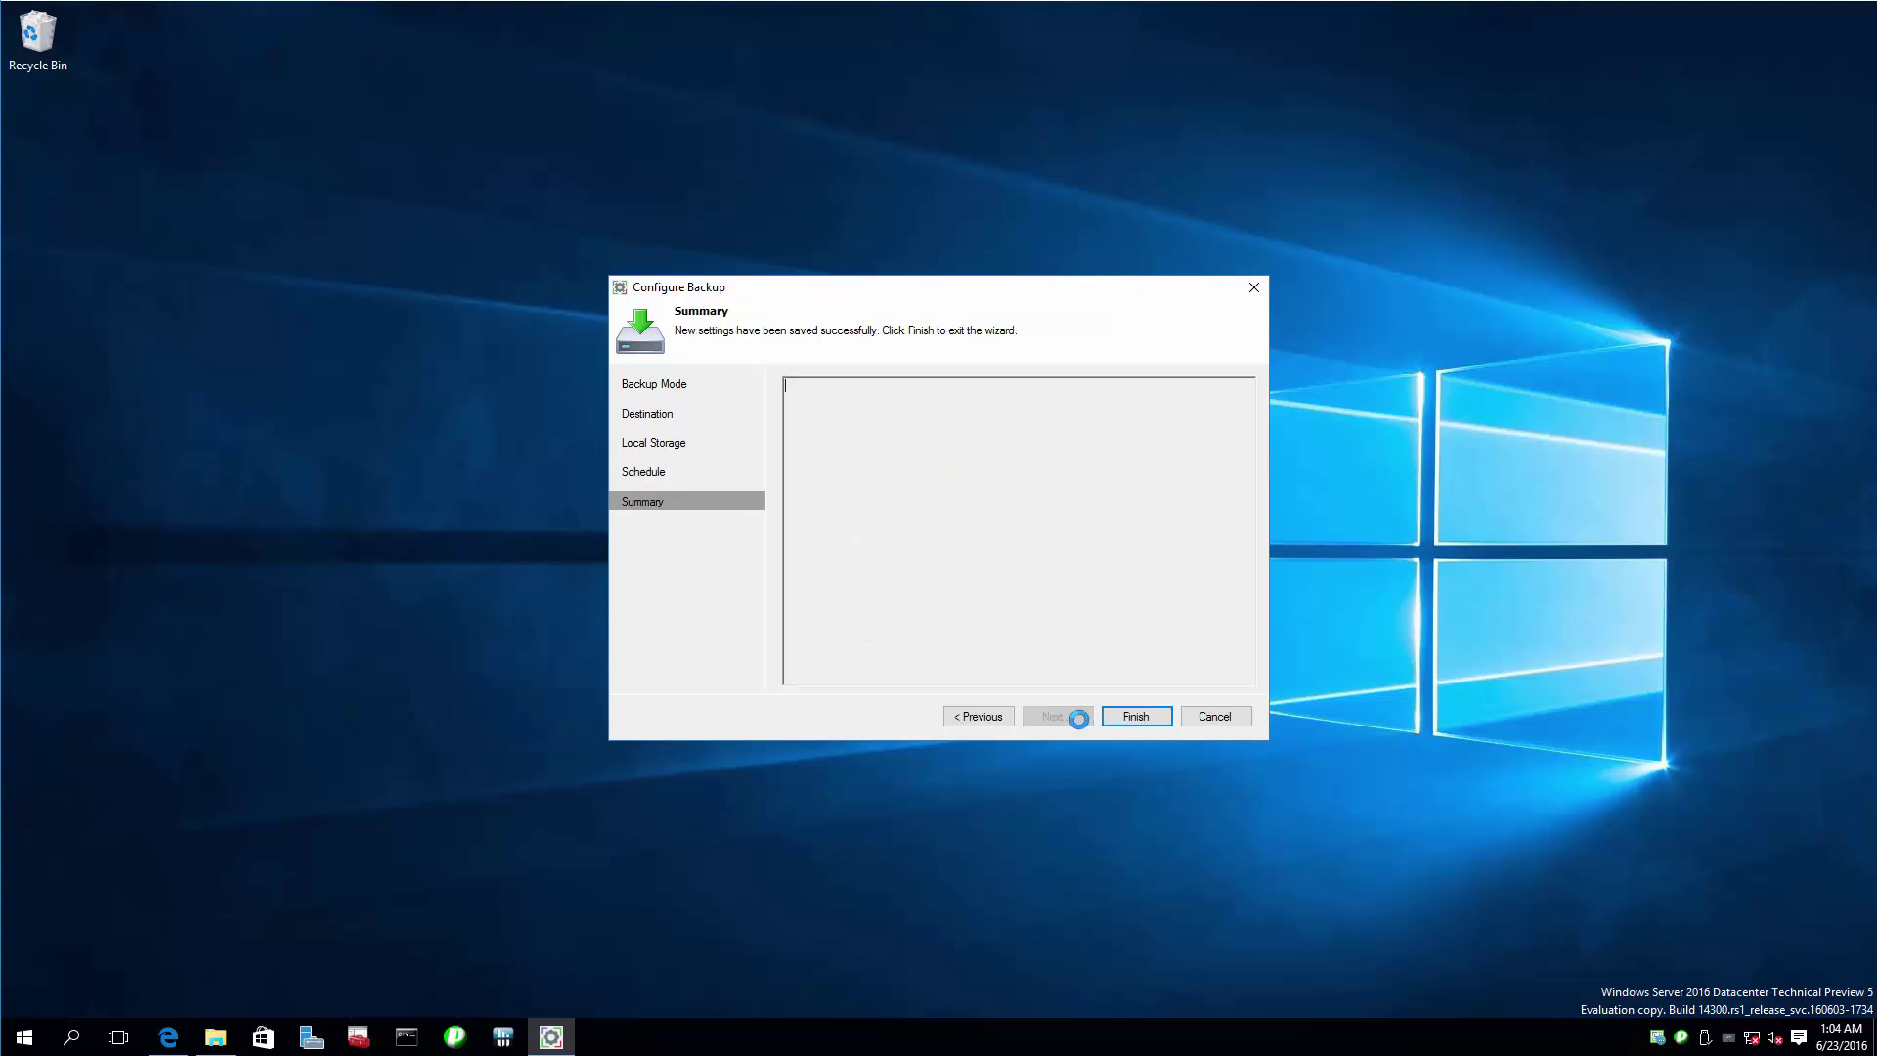
{"action": "left_click", "coordinate": [1136, 717]}
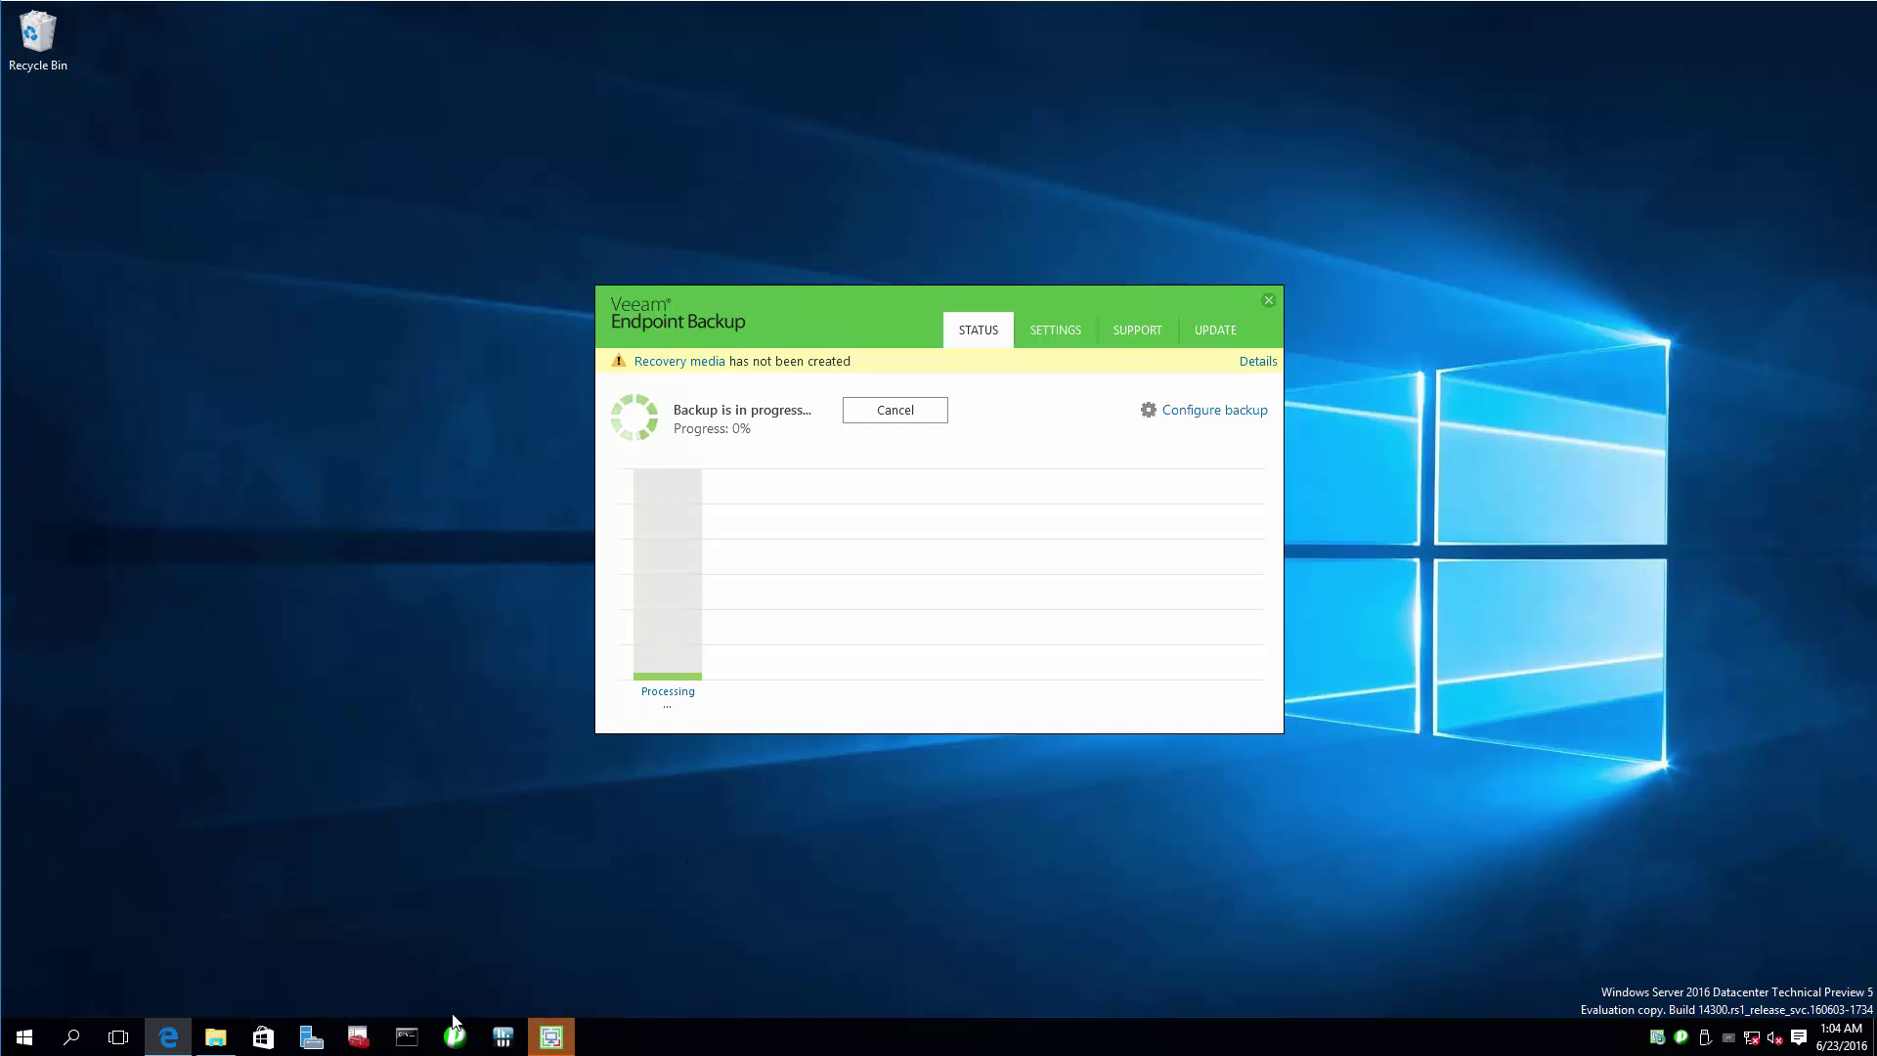
Step: Check the used and free space of the E_VeeamBackups (D:) drive in its properties in File Explorer
{"action": "left_click", "coordinate": [215, 1036]}
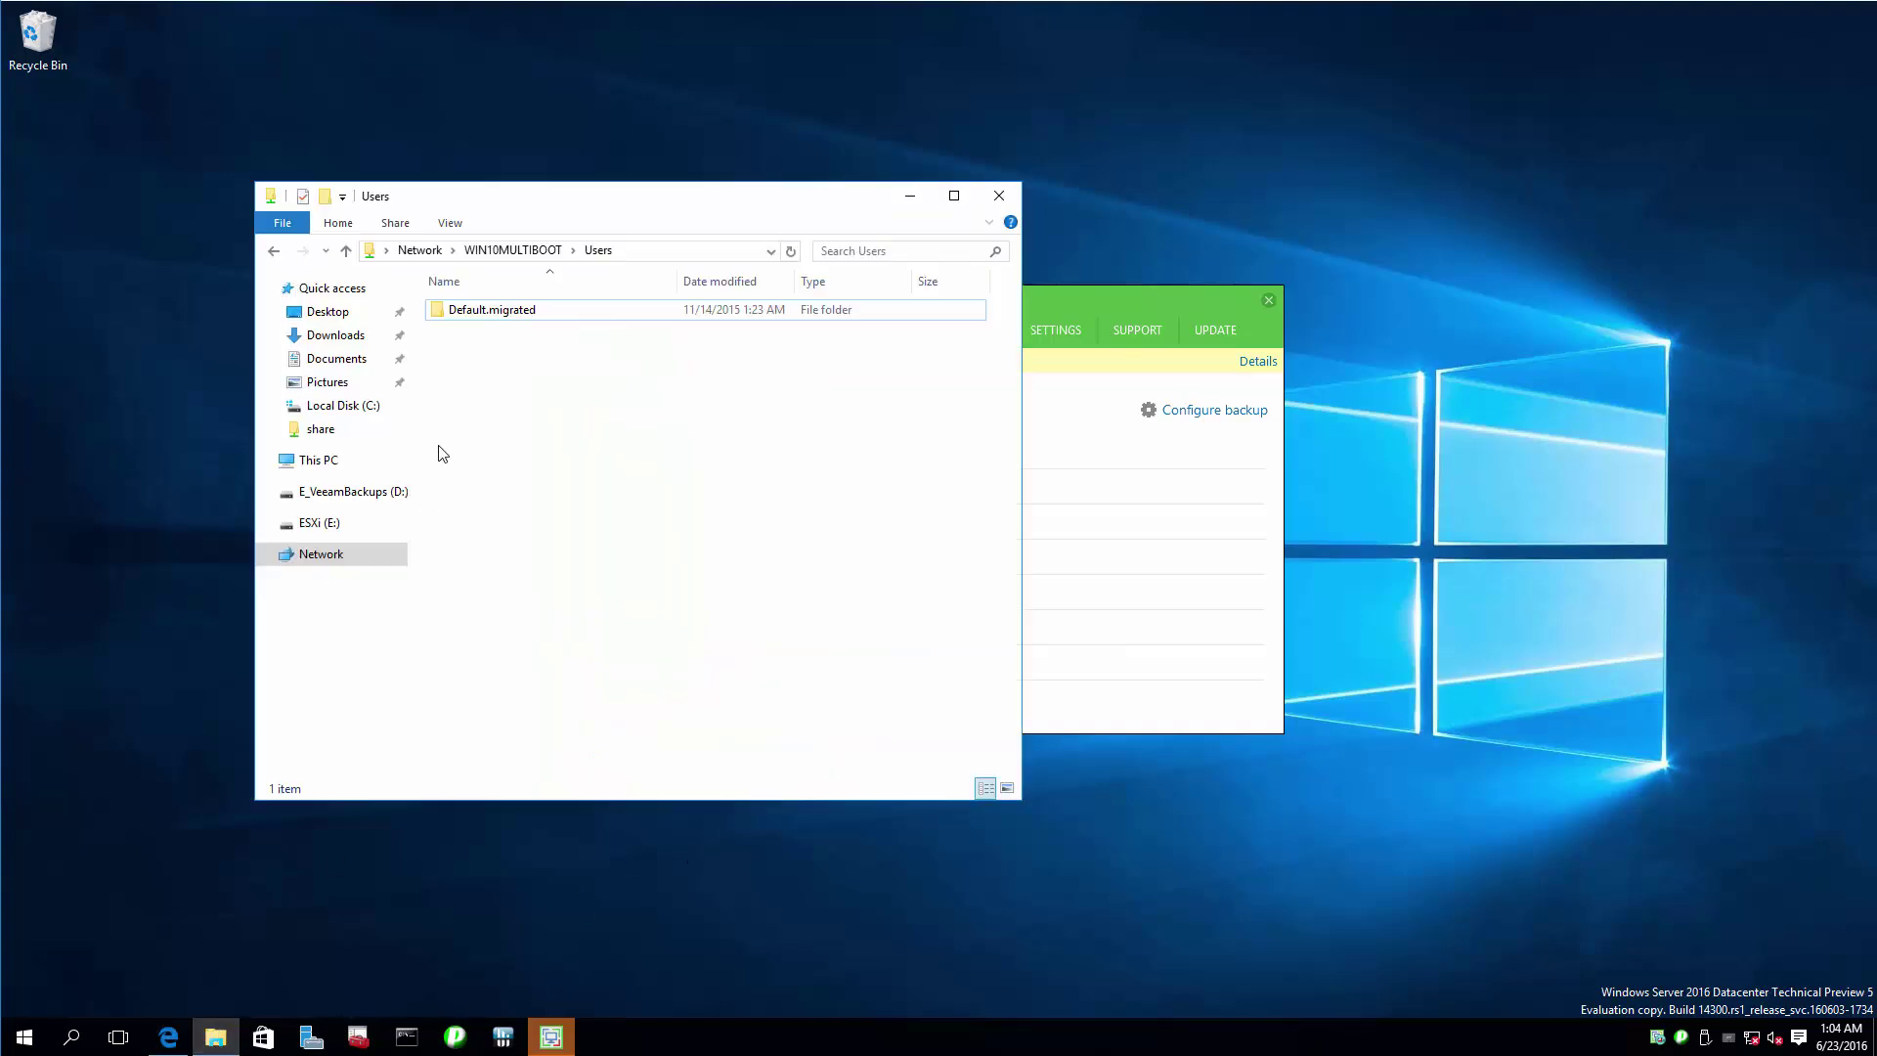
{"action": "left_click", "coordinate": [337, 405]}
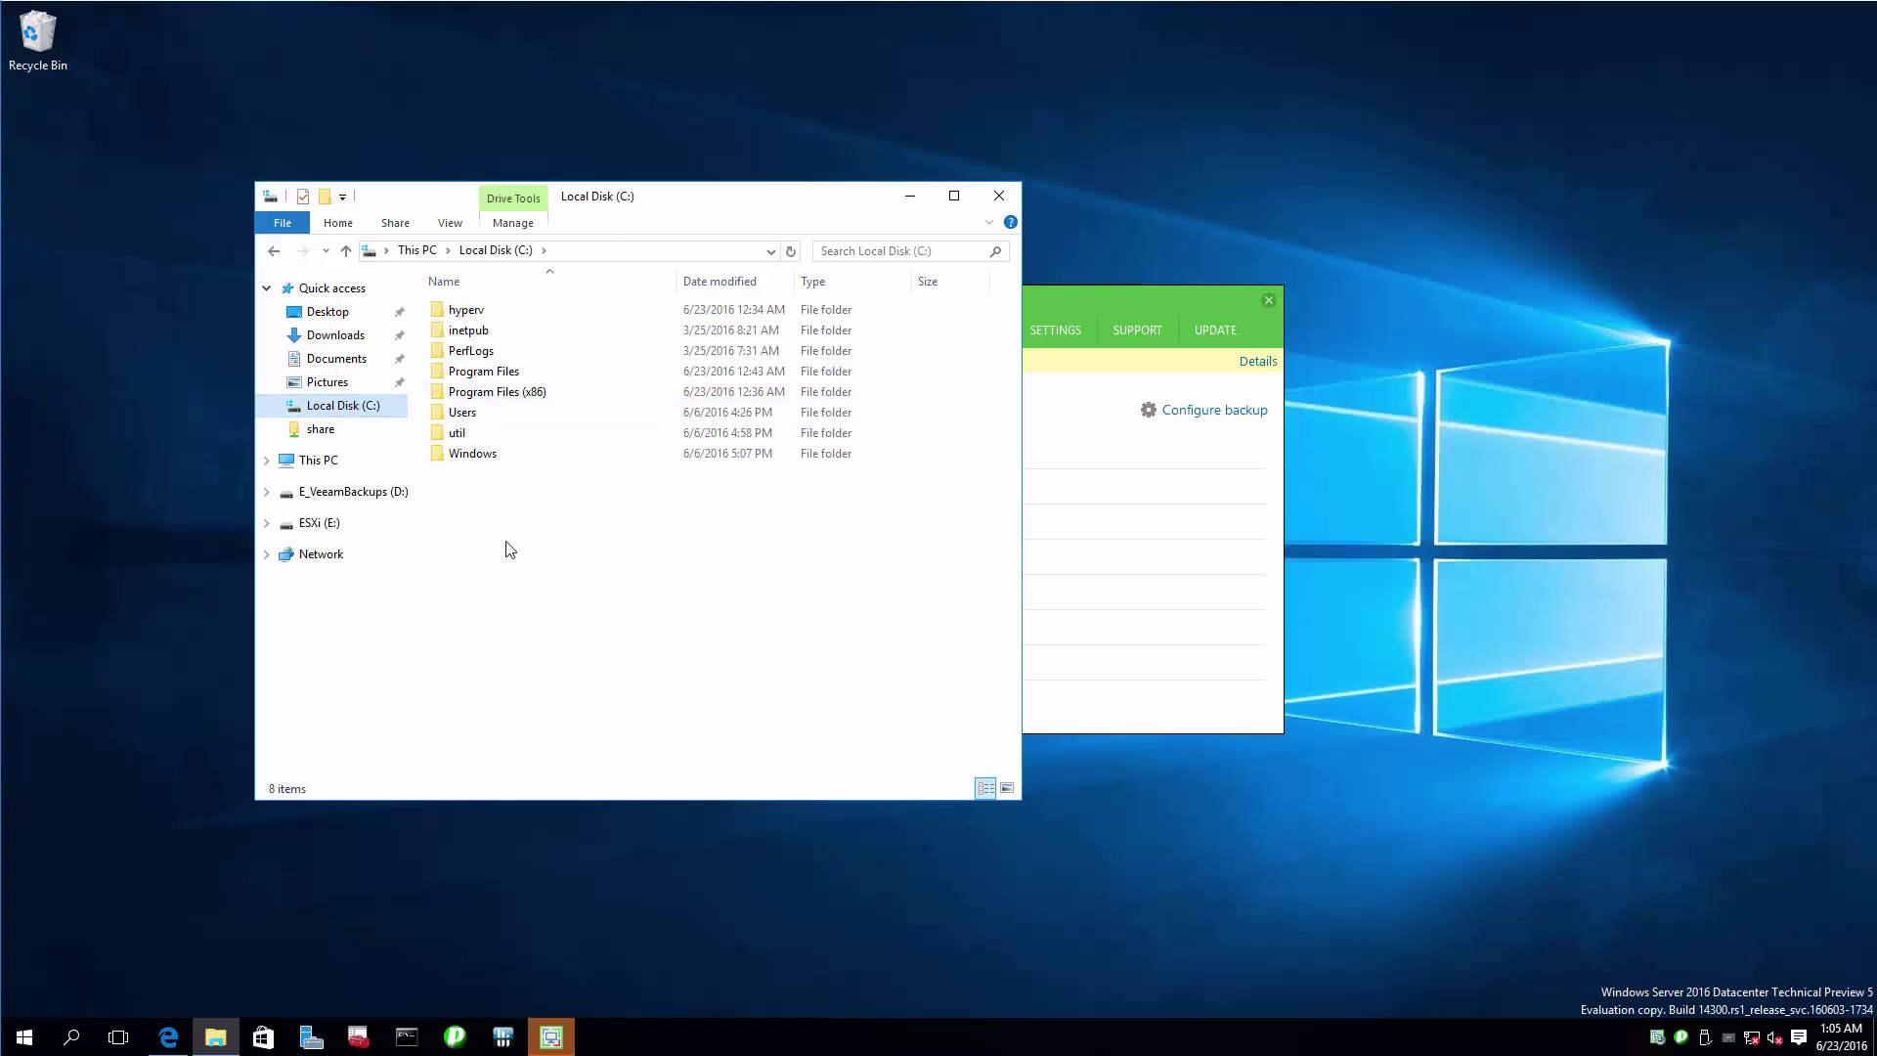
{"action": "left_click", "coordinate": [351, 493]}
{"action": "right_click", "coordinate": [352, 499]}
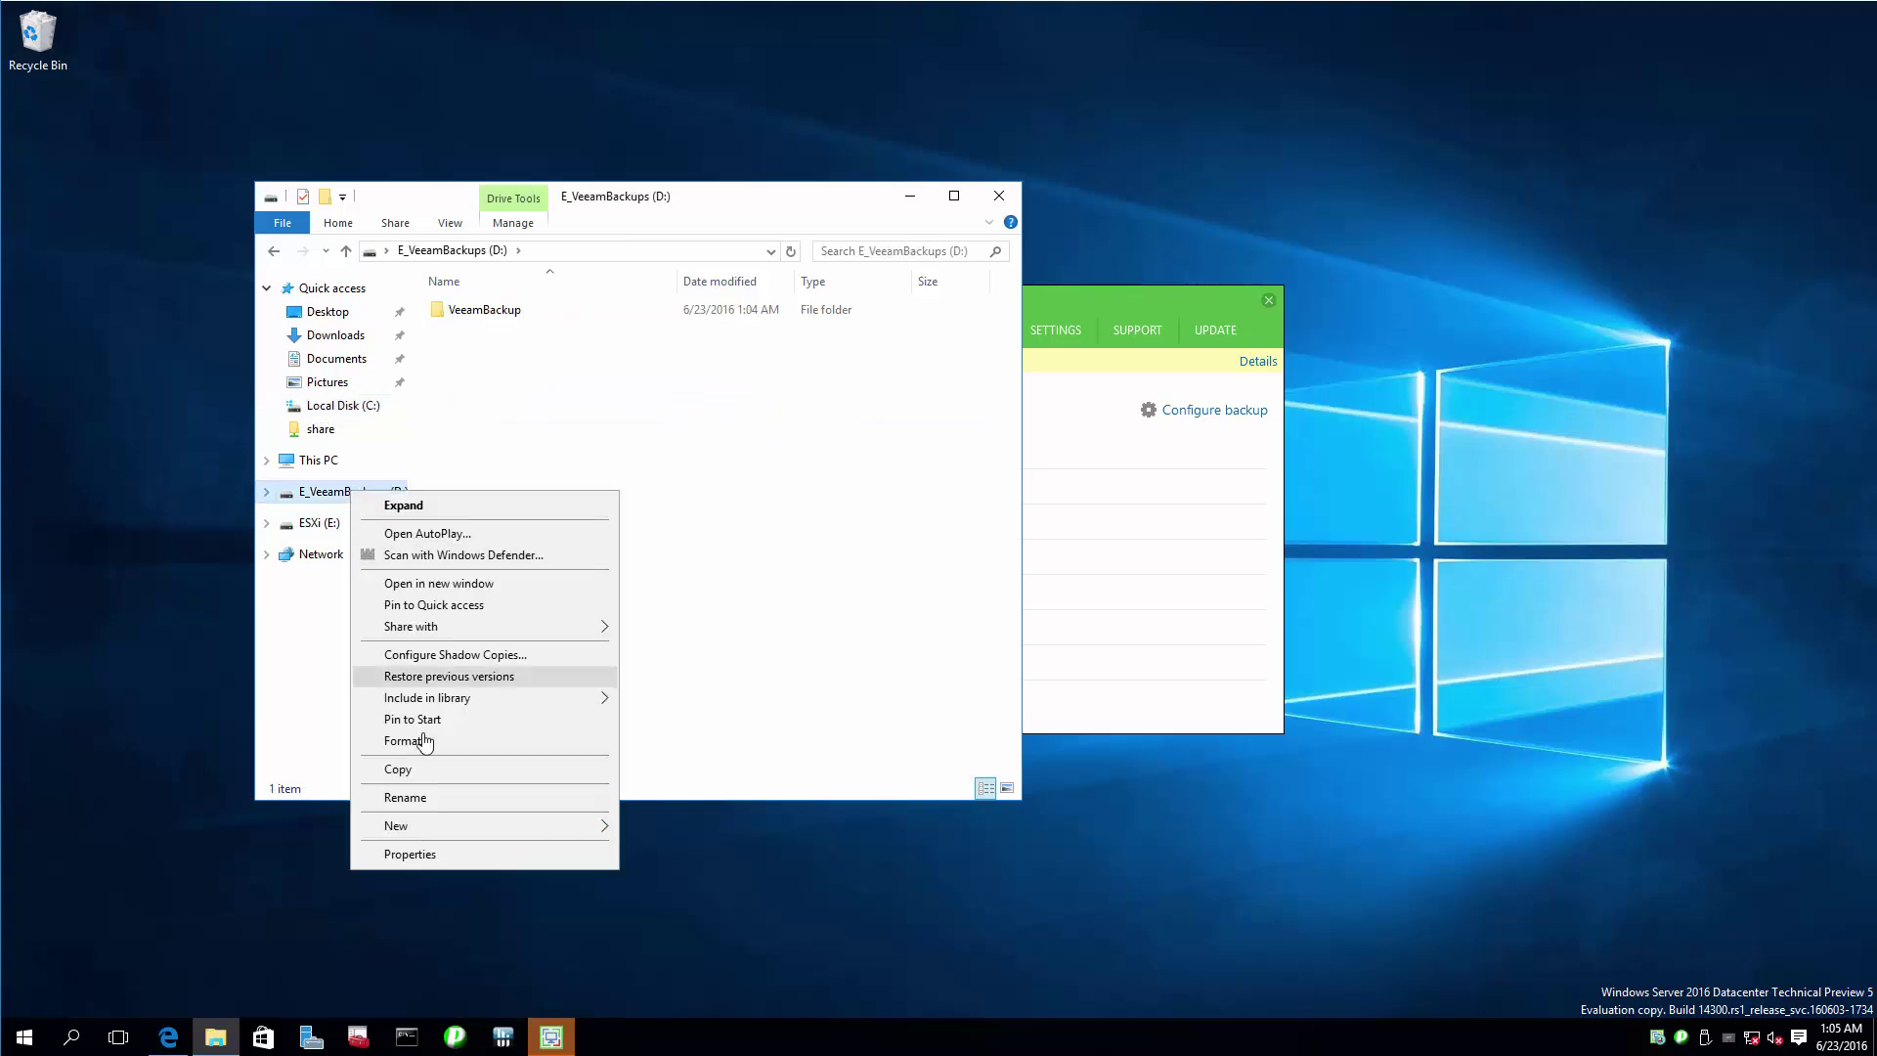
{"action": "left_click", "coordinate": [415, 853]}
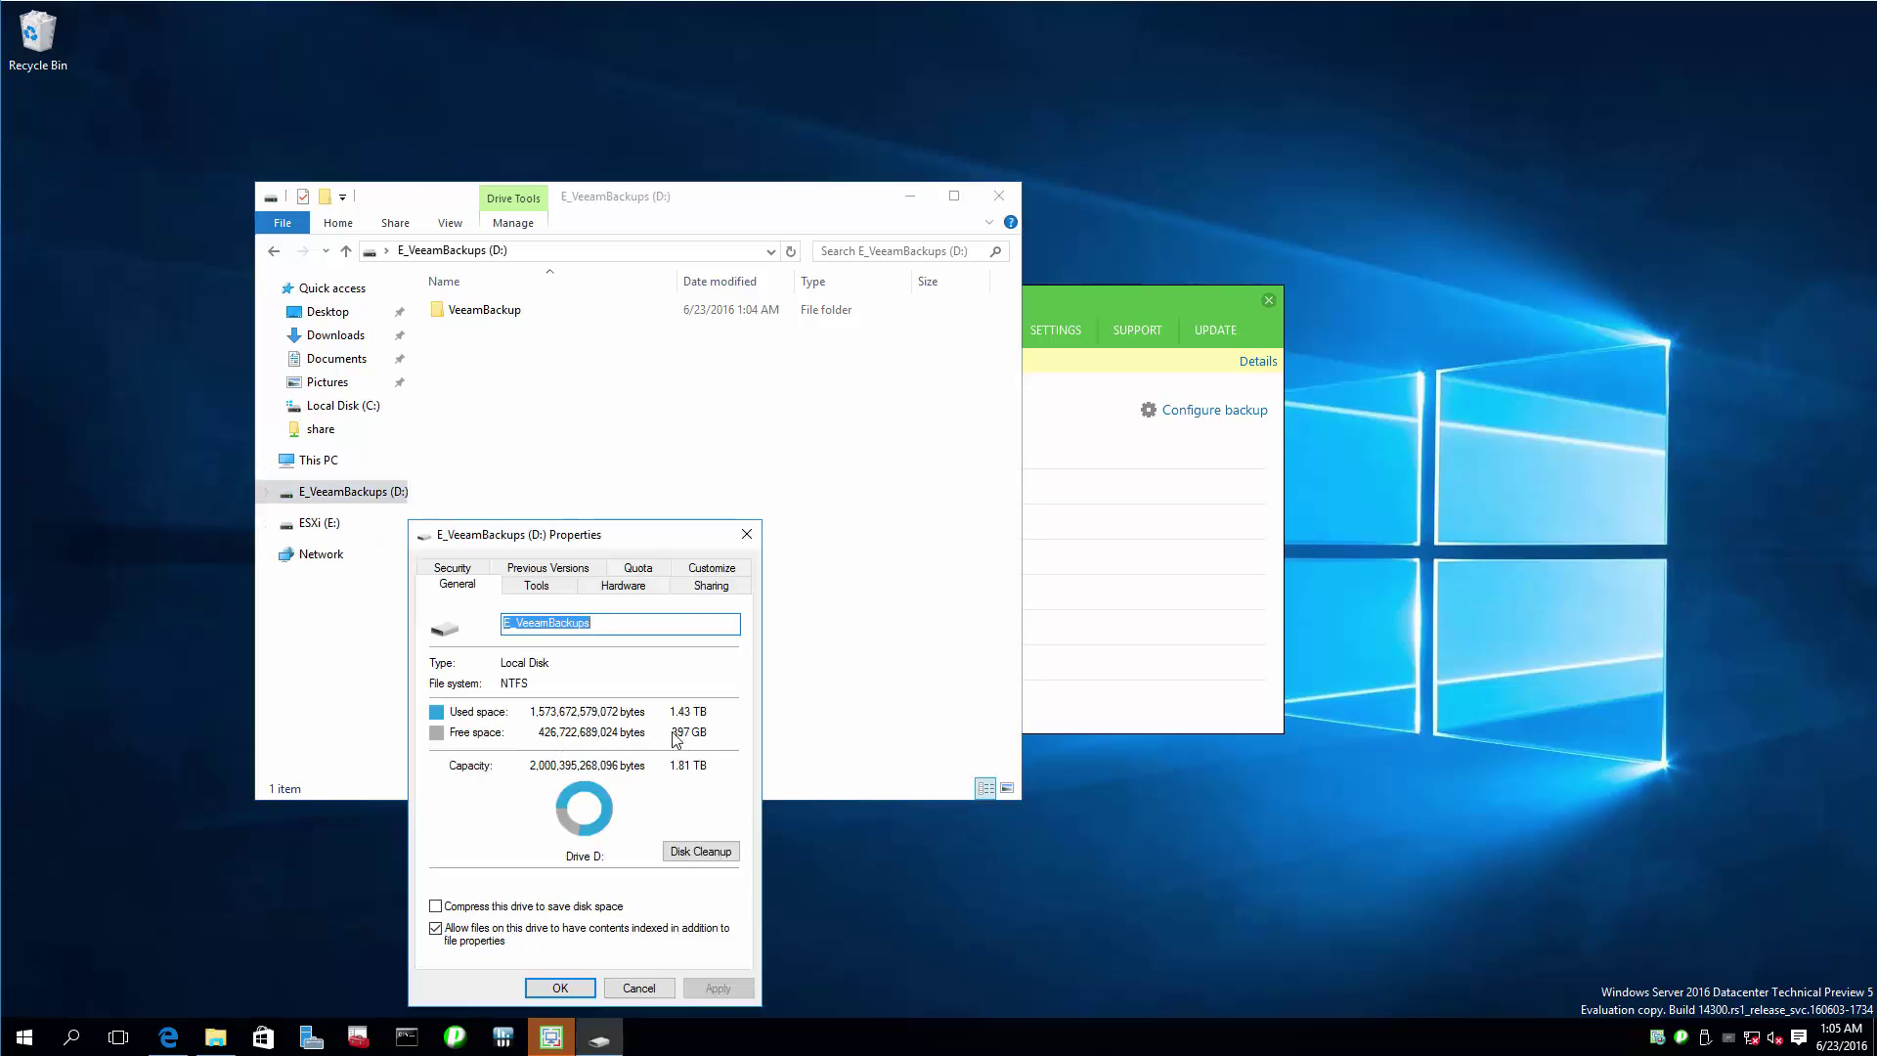
{"action": "left_click", "coordinate": [639, 988]}
Step: Check the used and free space of Local Disk (C:) in its properties, and minimise File Explorer
{"action": "left_click", "coordinate": [368, 407]}
{"action": "right_click", "coordinate": [367, 406]}
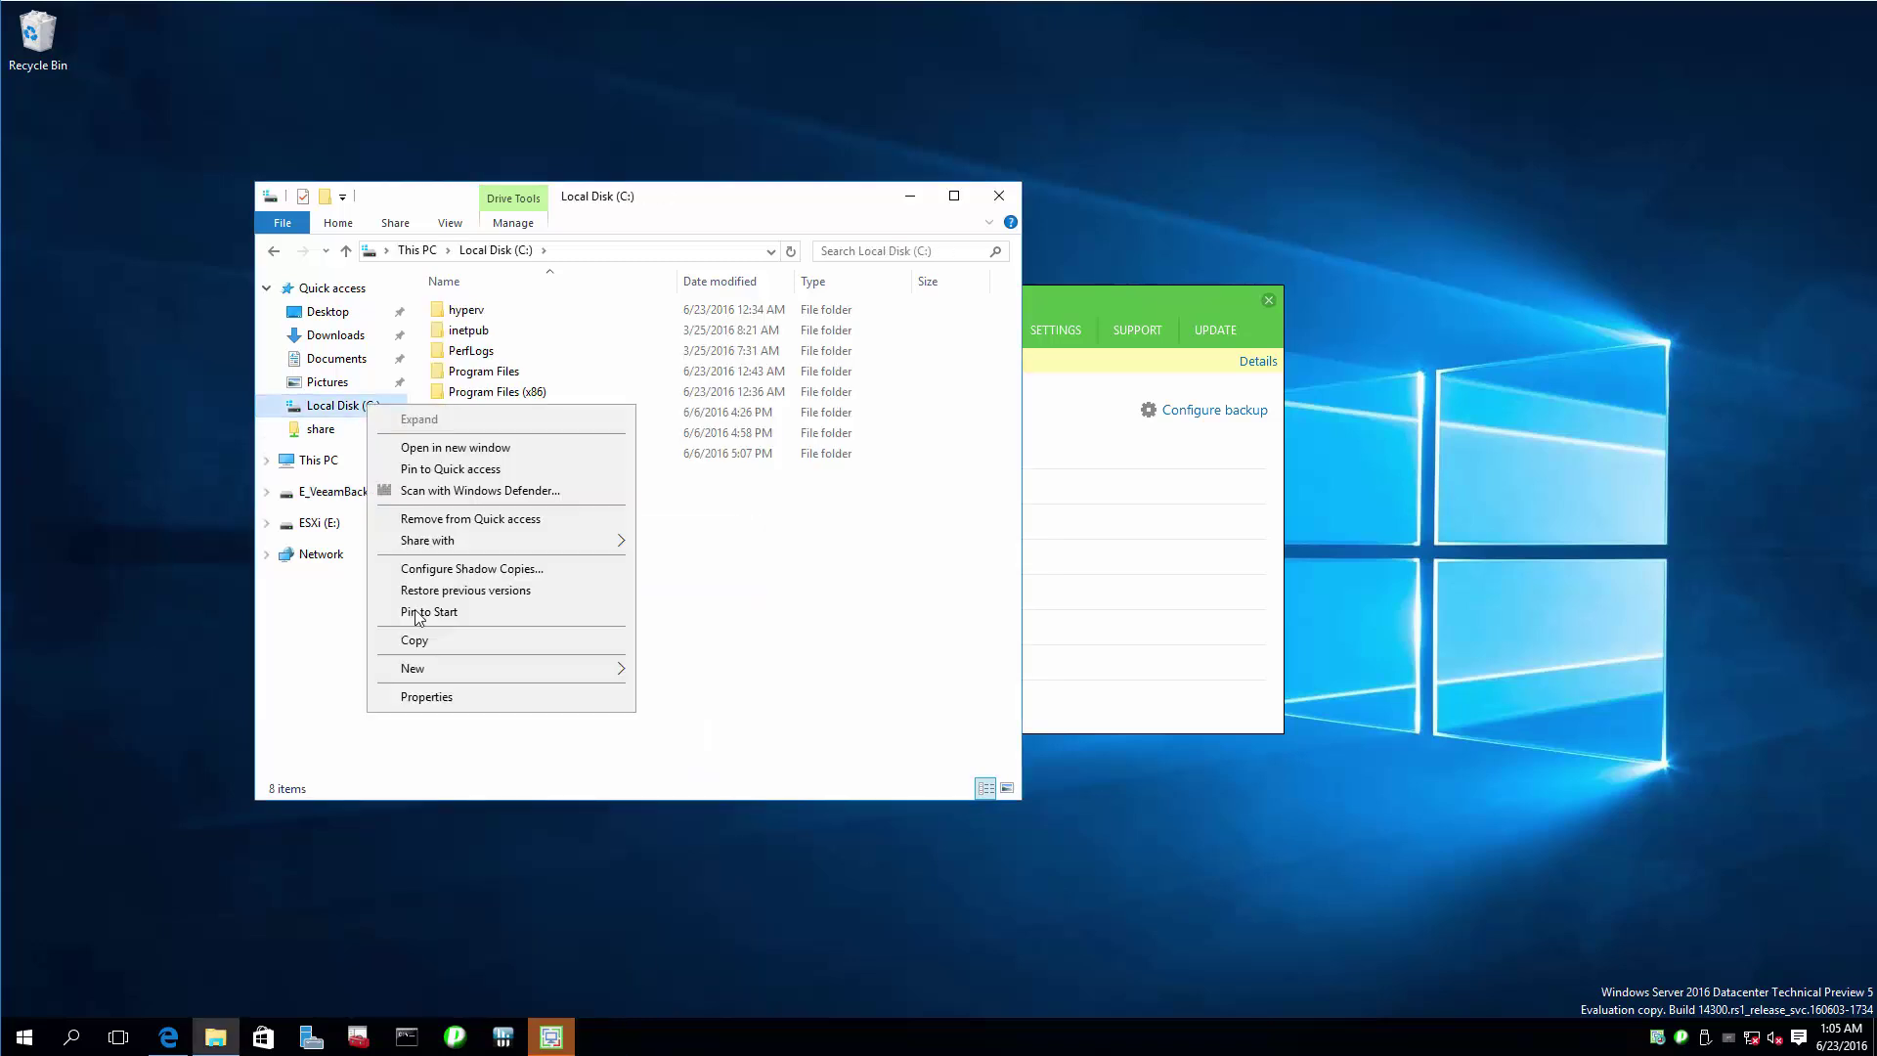
{"action": "left_click", "coordinate": [427, 697]}
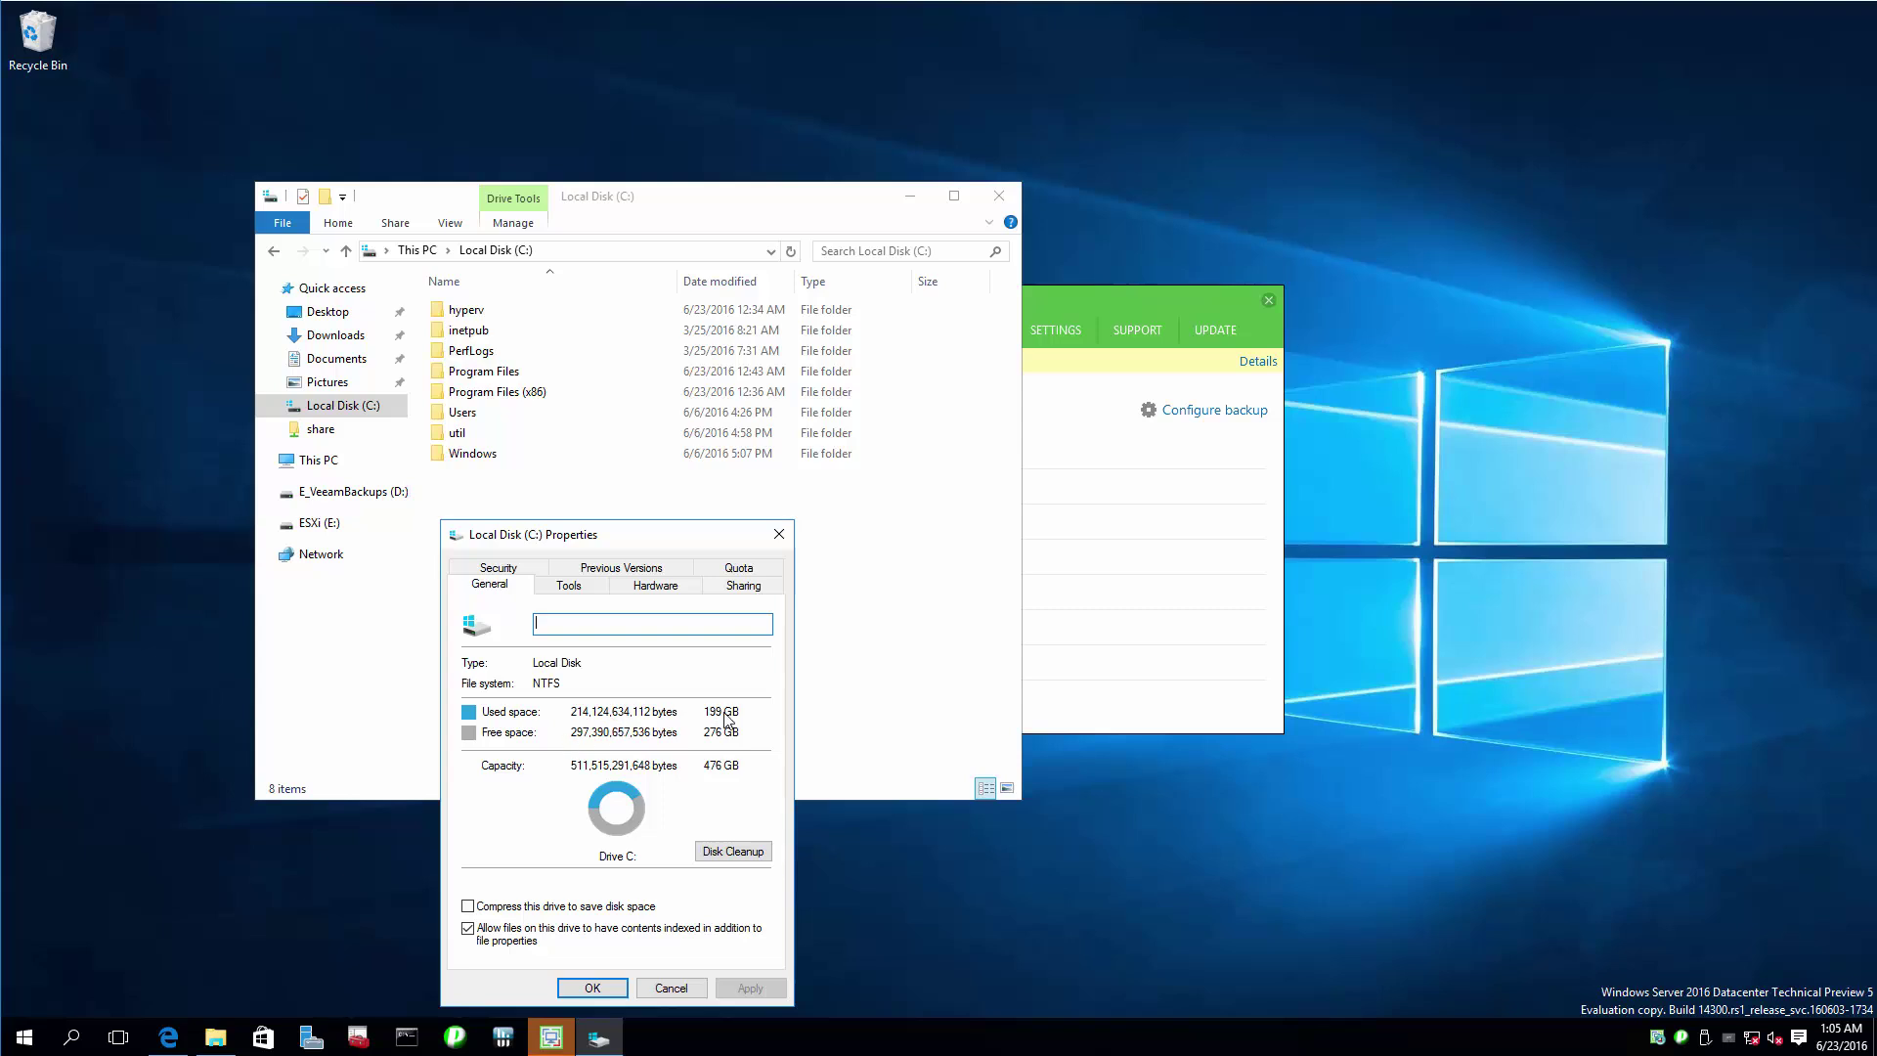
{"action": "left_click", "coordinate": [671, 987]}
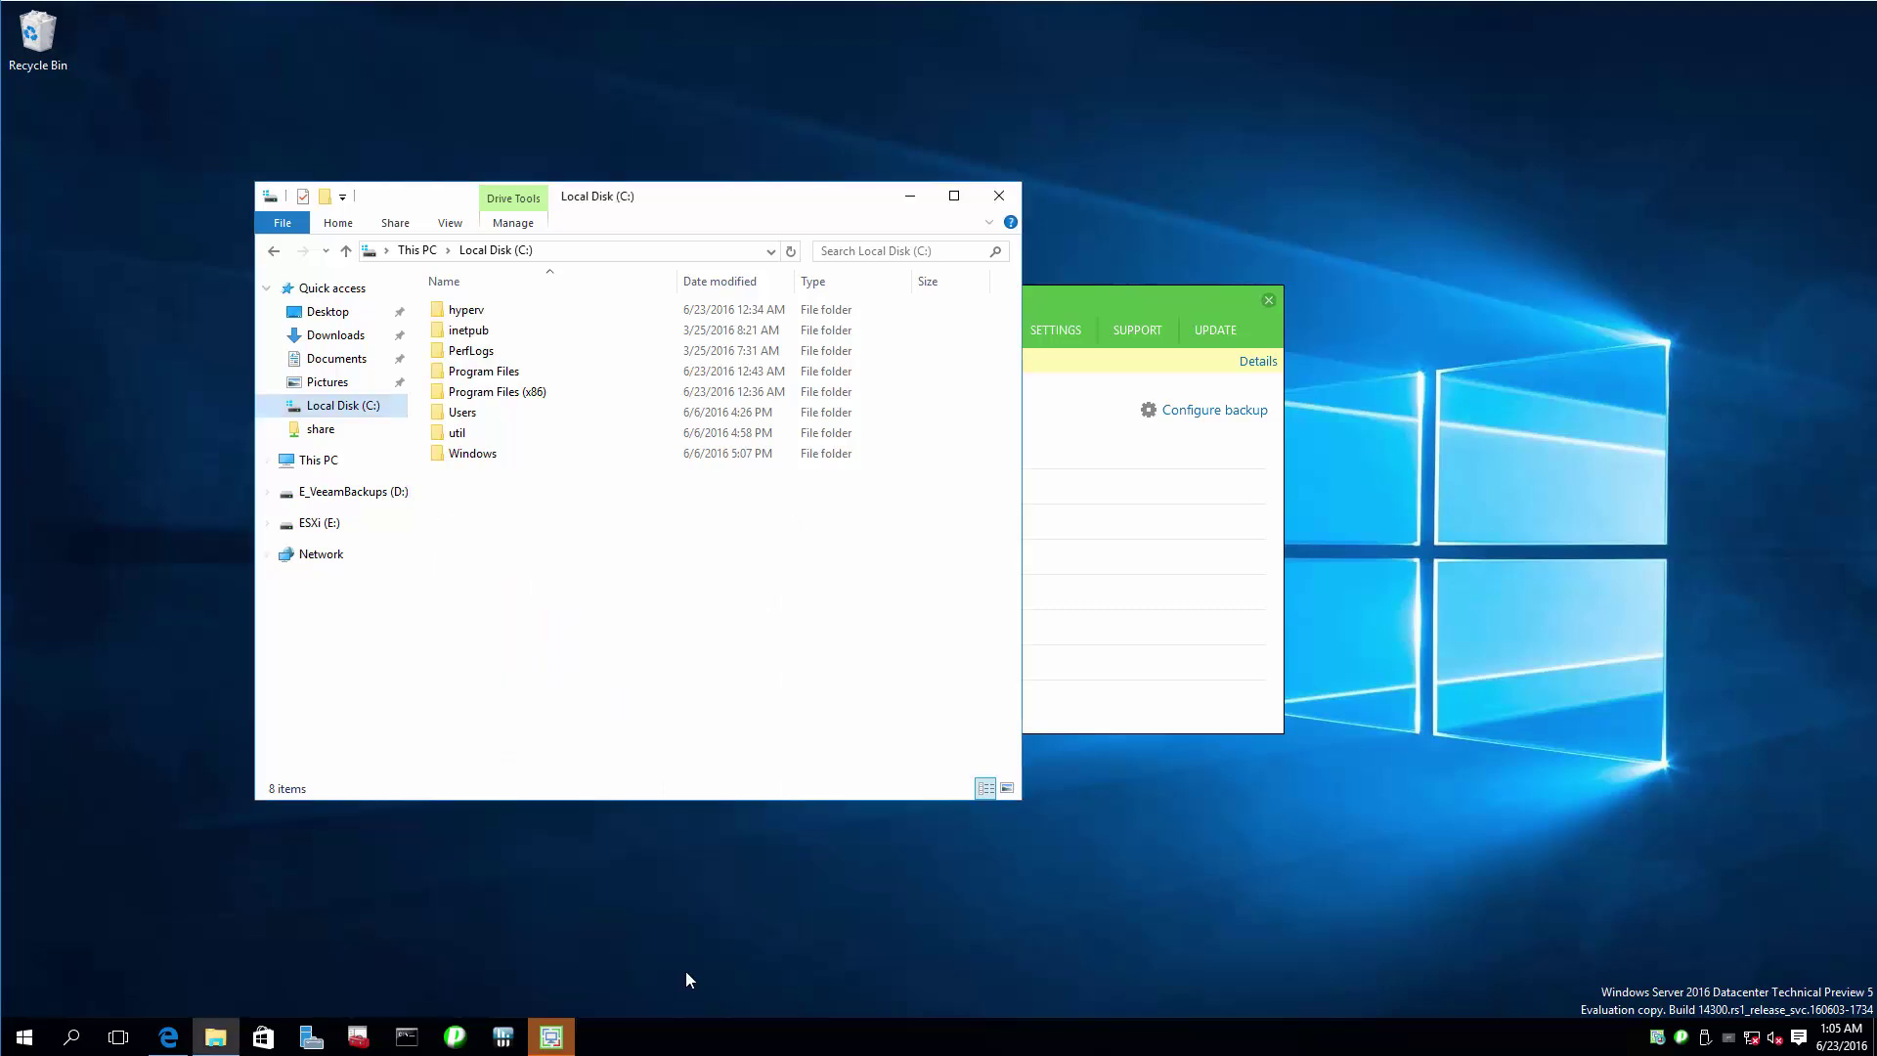
{"action": "left_click", "coordinate": [909, 198]}
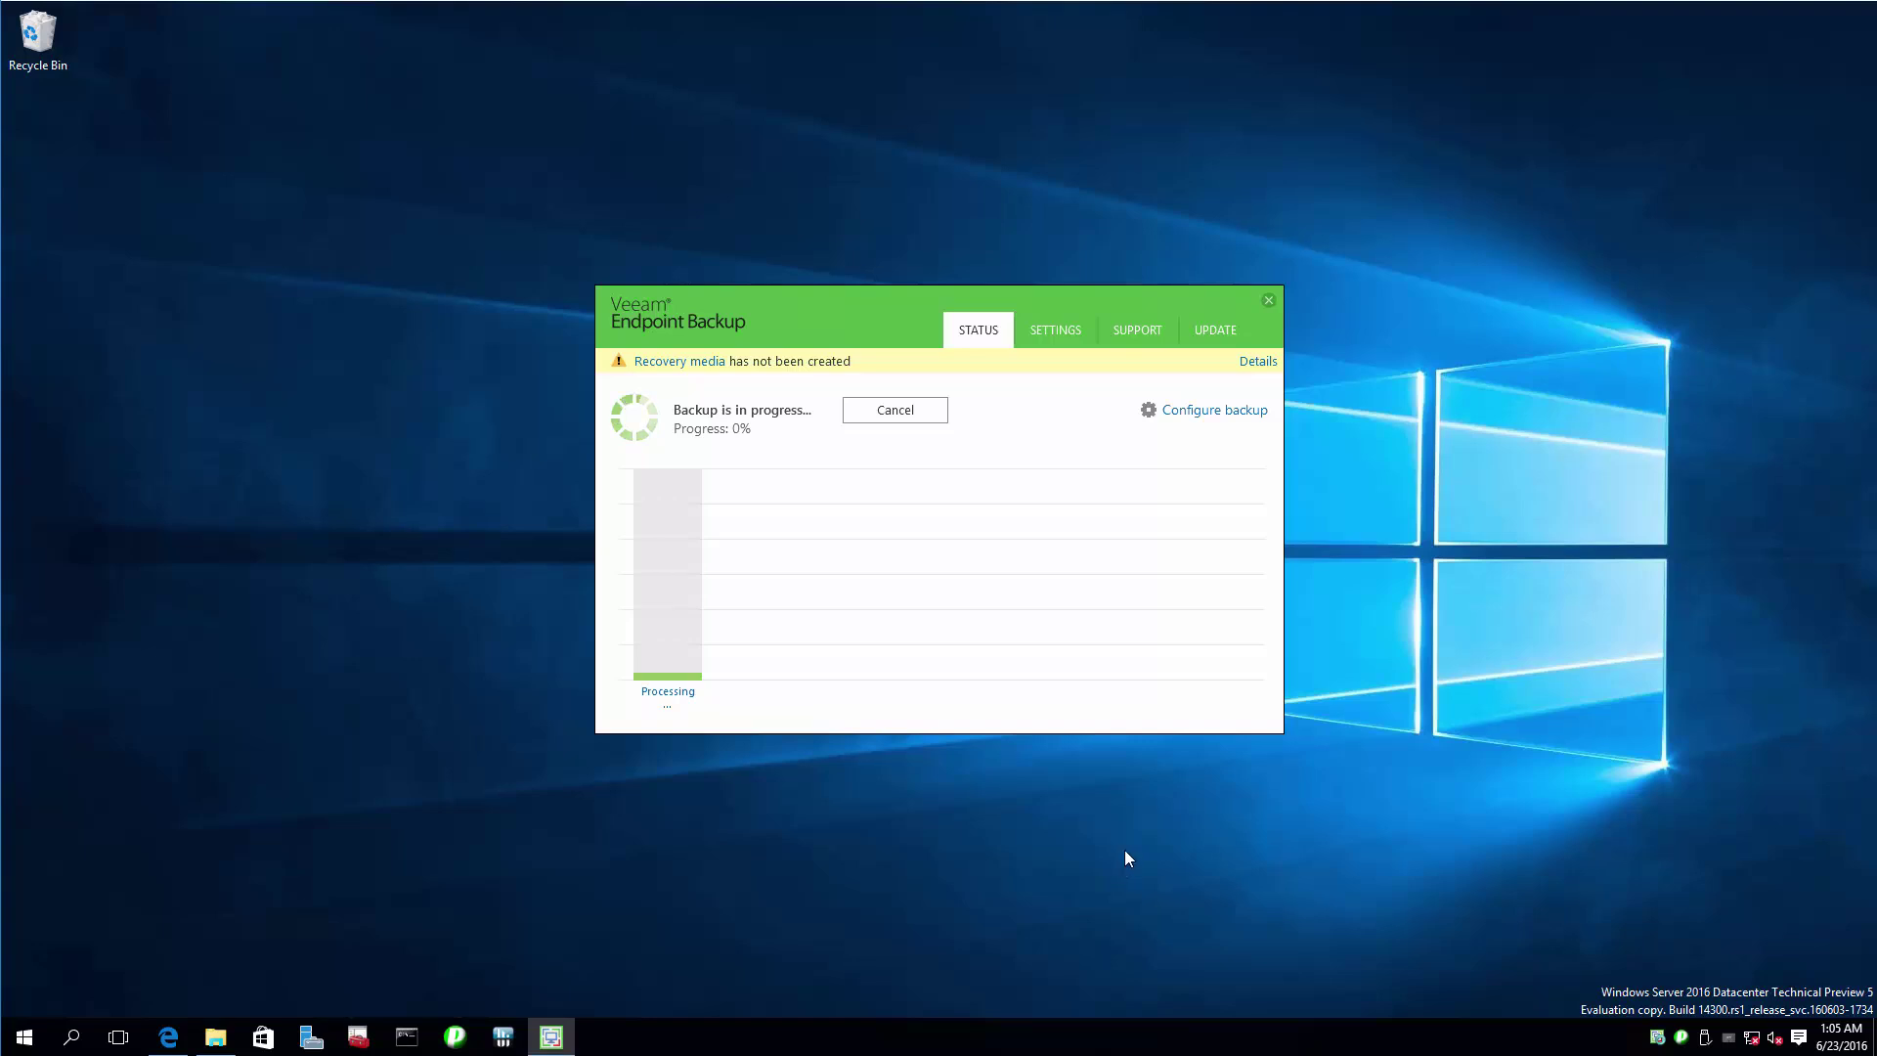
Step: Open Programs and Features, widen it to show sizes and versions, and inspect the Veeam Endpoint Backup and SQL Server 2012 Express LocalDB entries
{"action": "right_click", "coordinate": [46, 1037]}
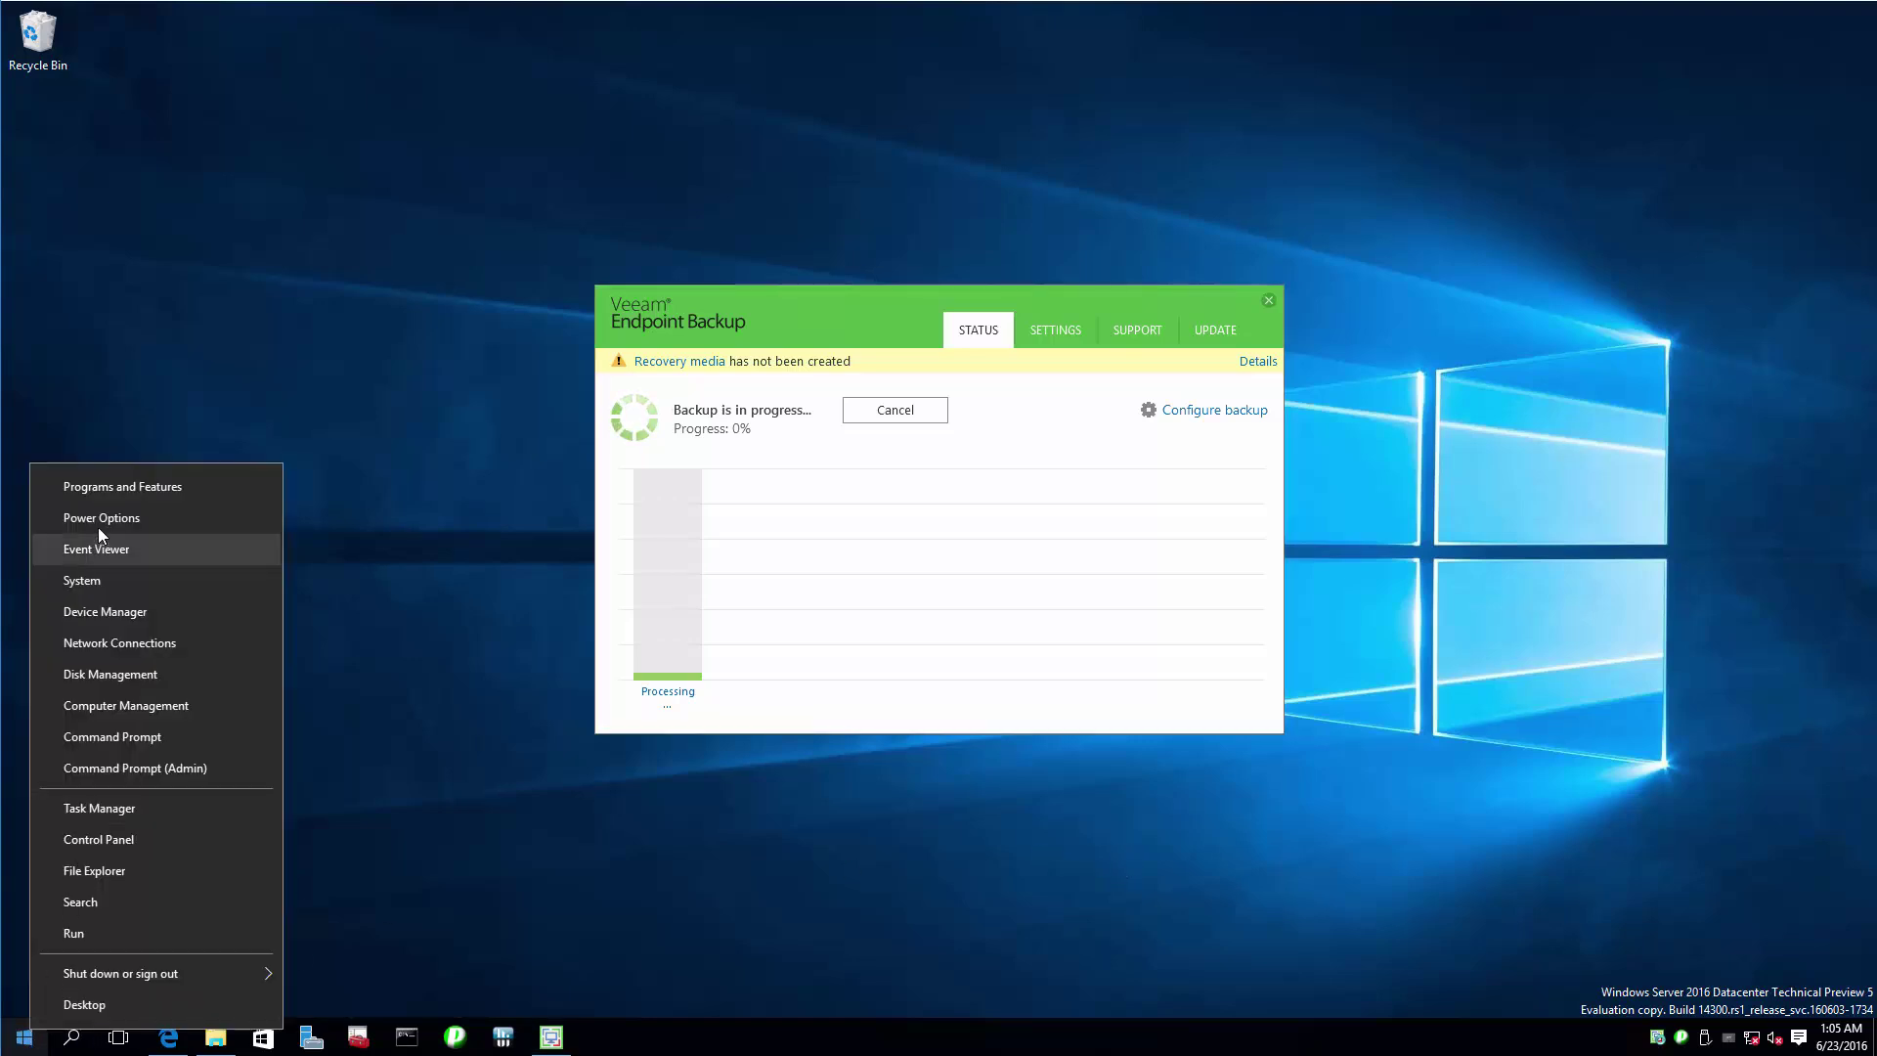
{"action": "left_click", "coordinate": [119, 483]}
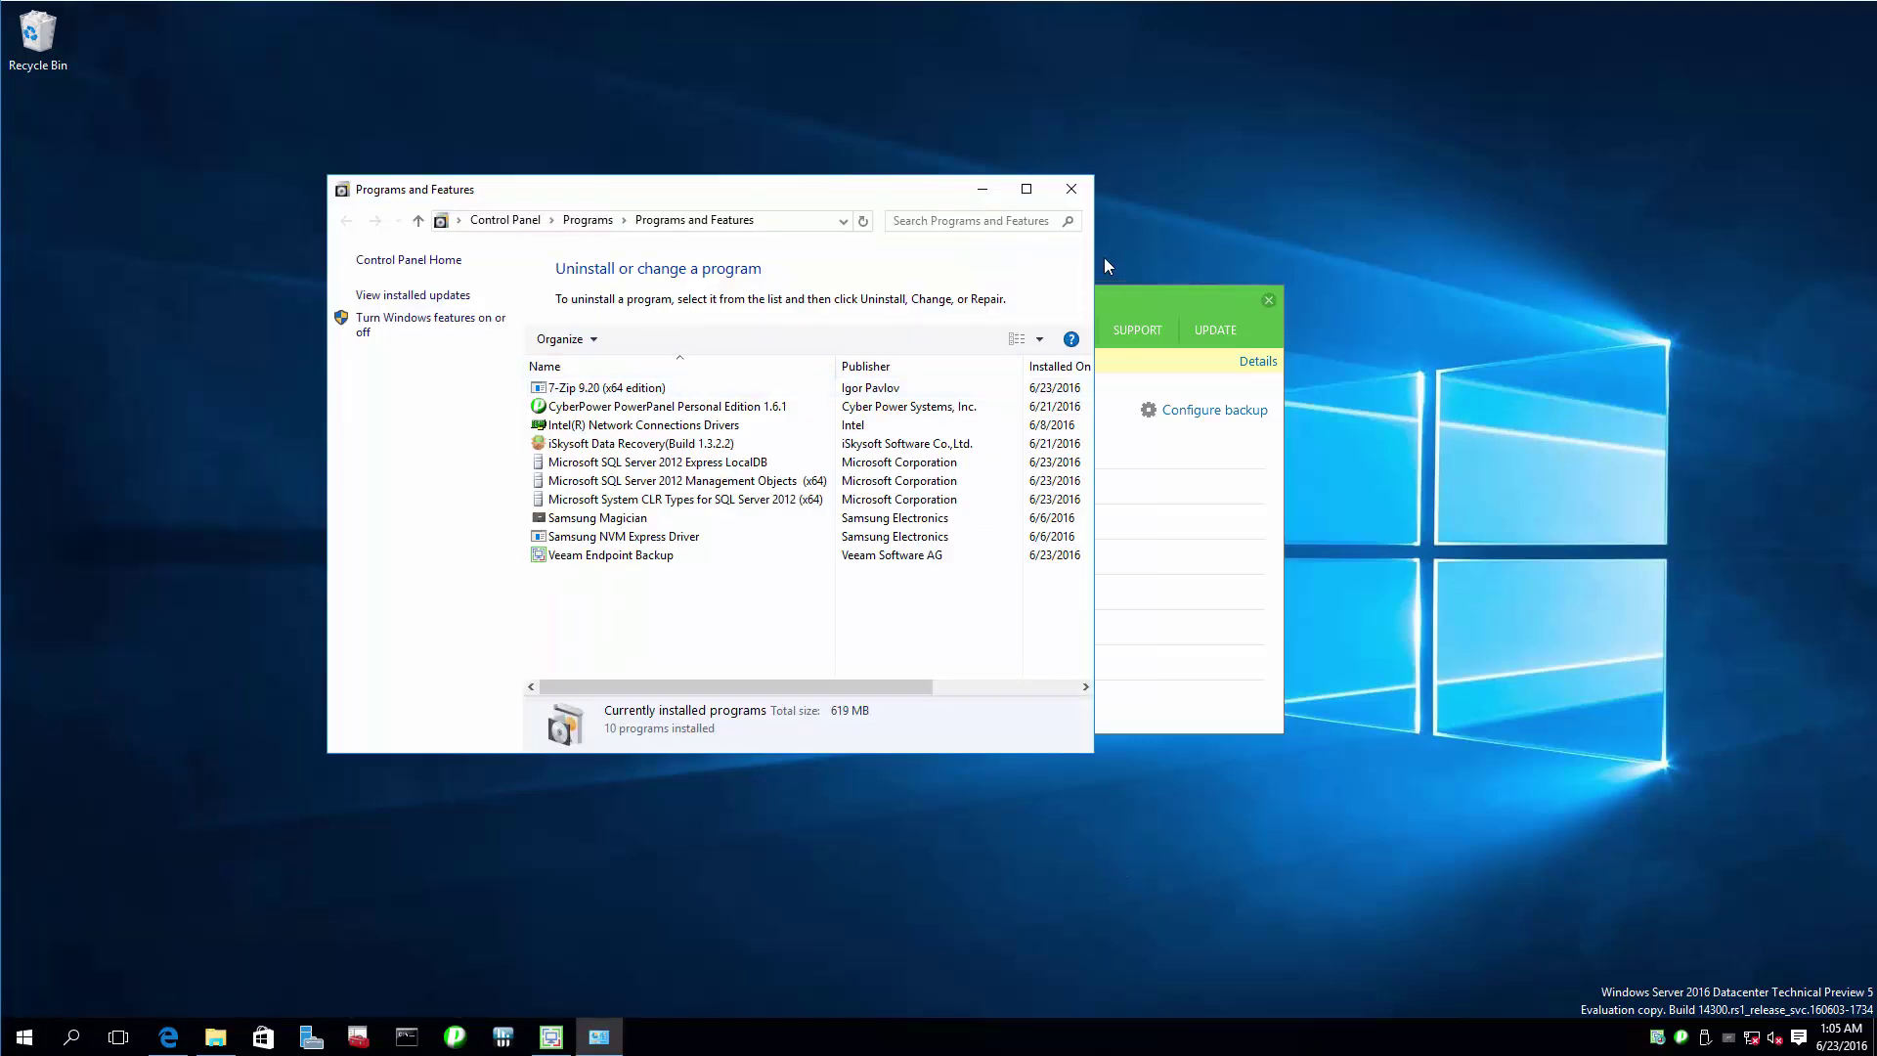
{"action": "left_click_drag", "start_coordinate": [1098, 248], "coordinate": [1585, 248]}
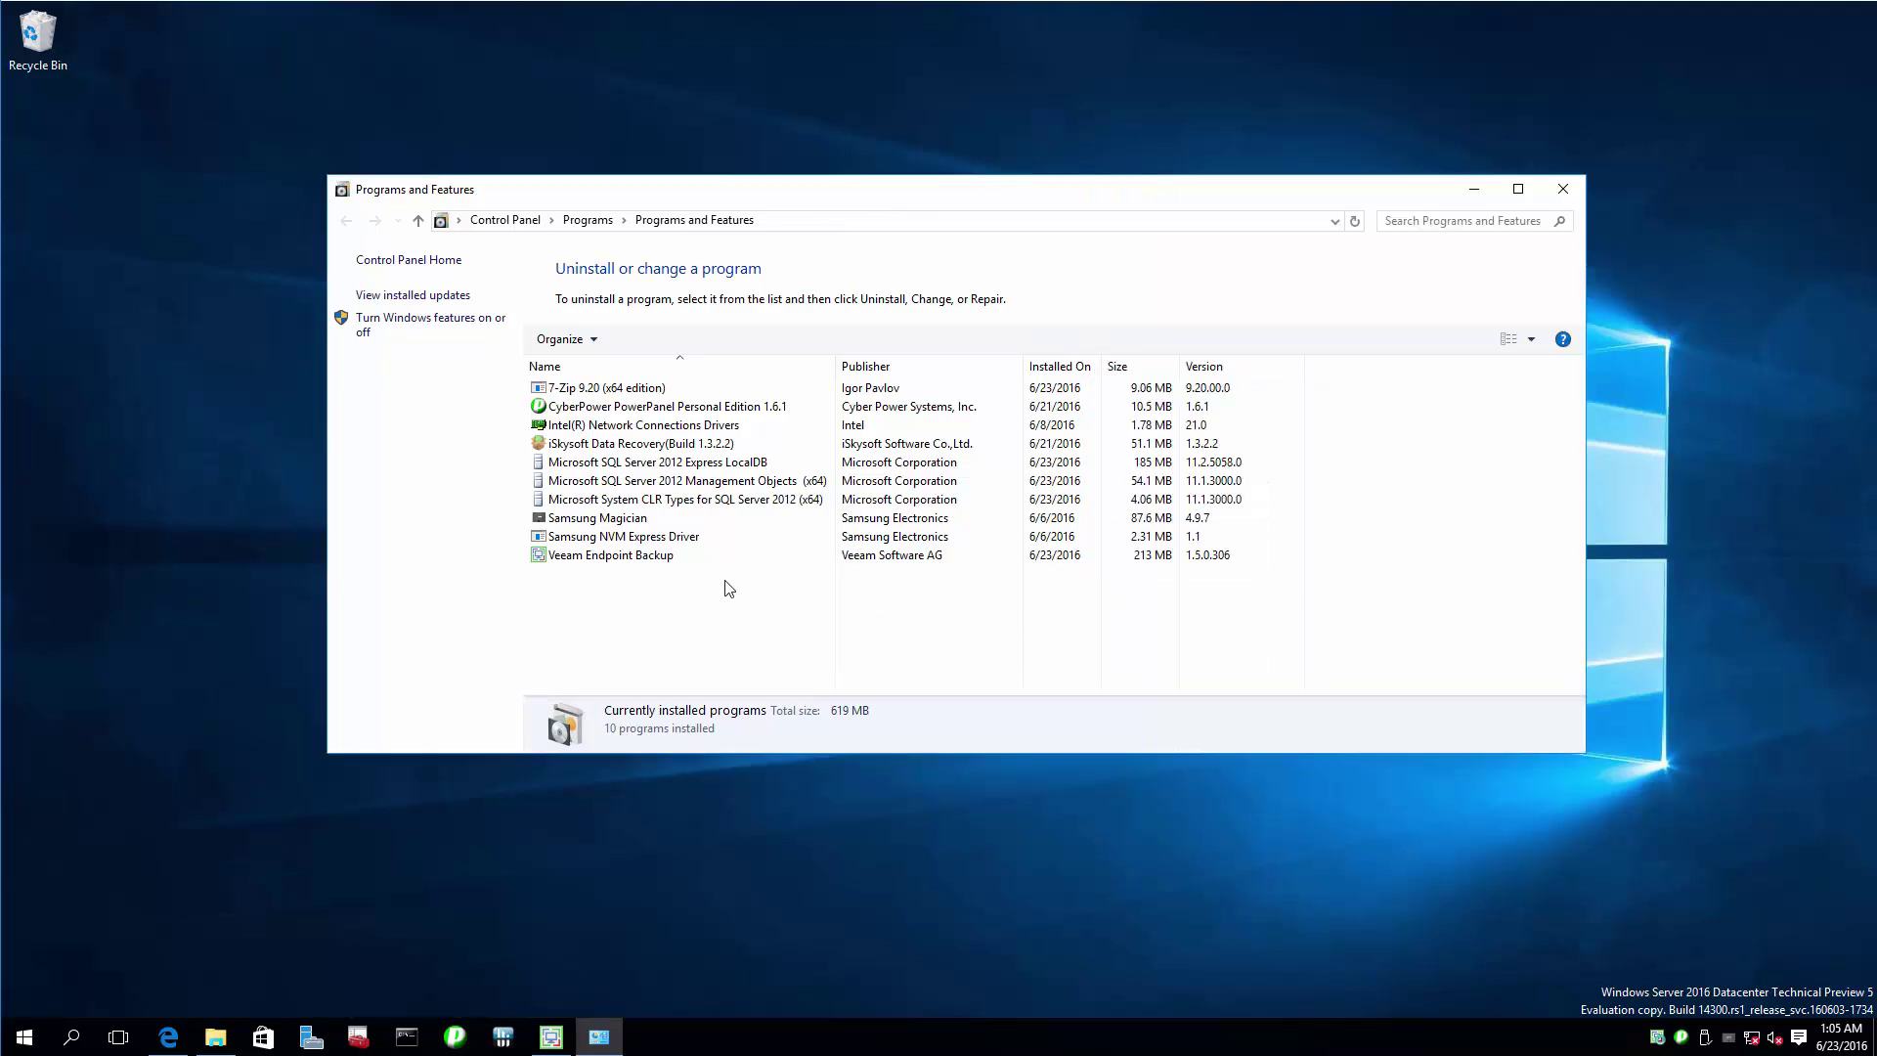
{"action": "left_click", "coordinate": [666, 558]}
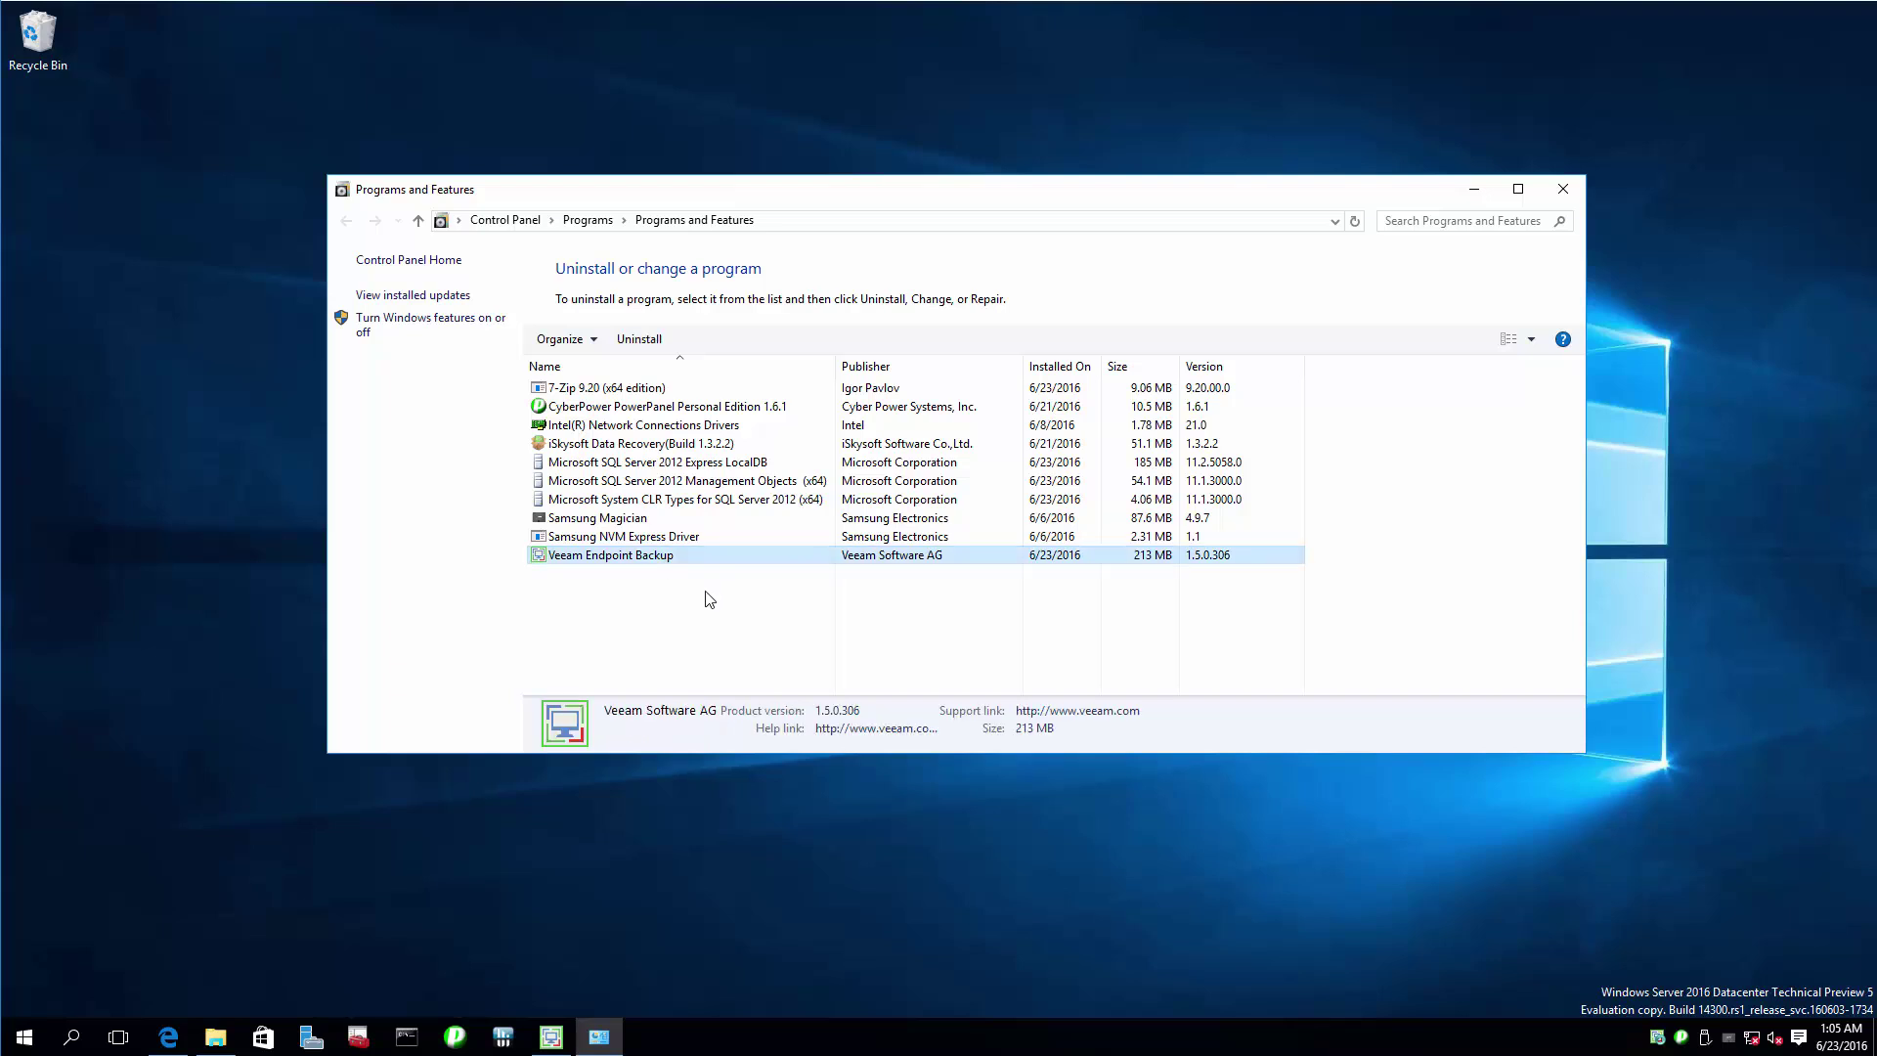
{"action": "left_click", "coordinate": [685, 463]}
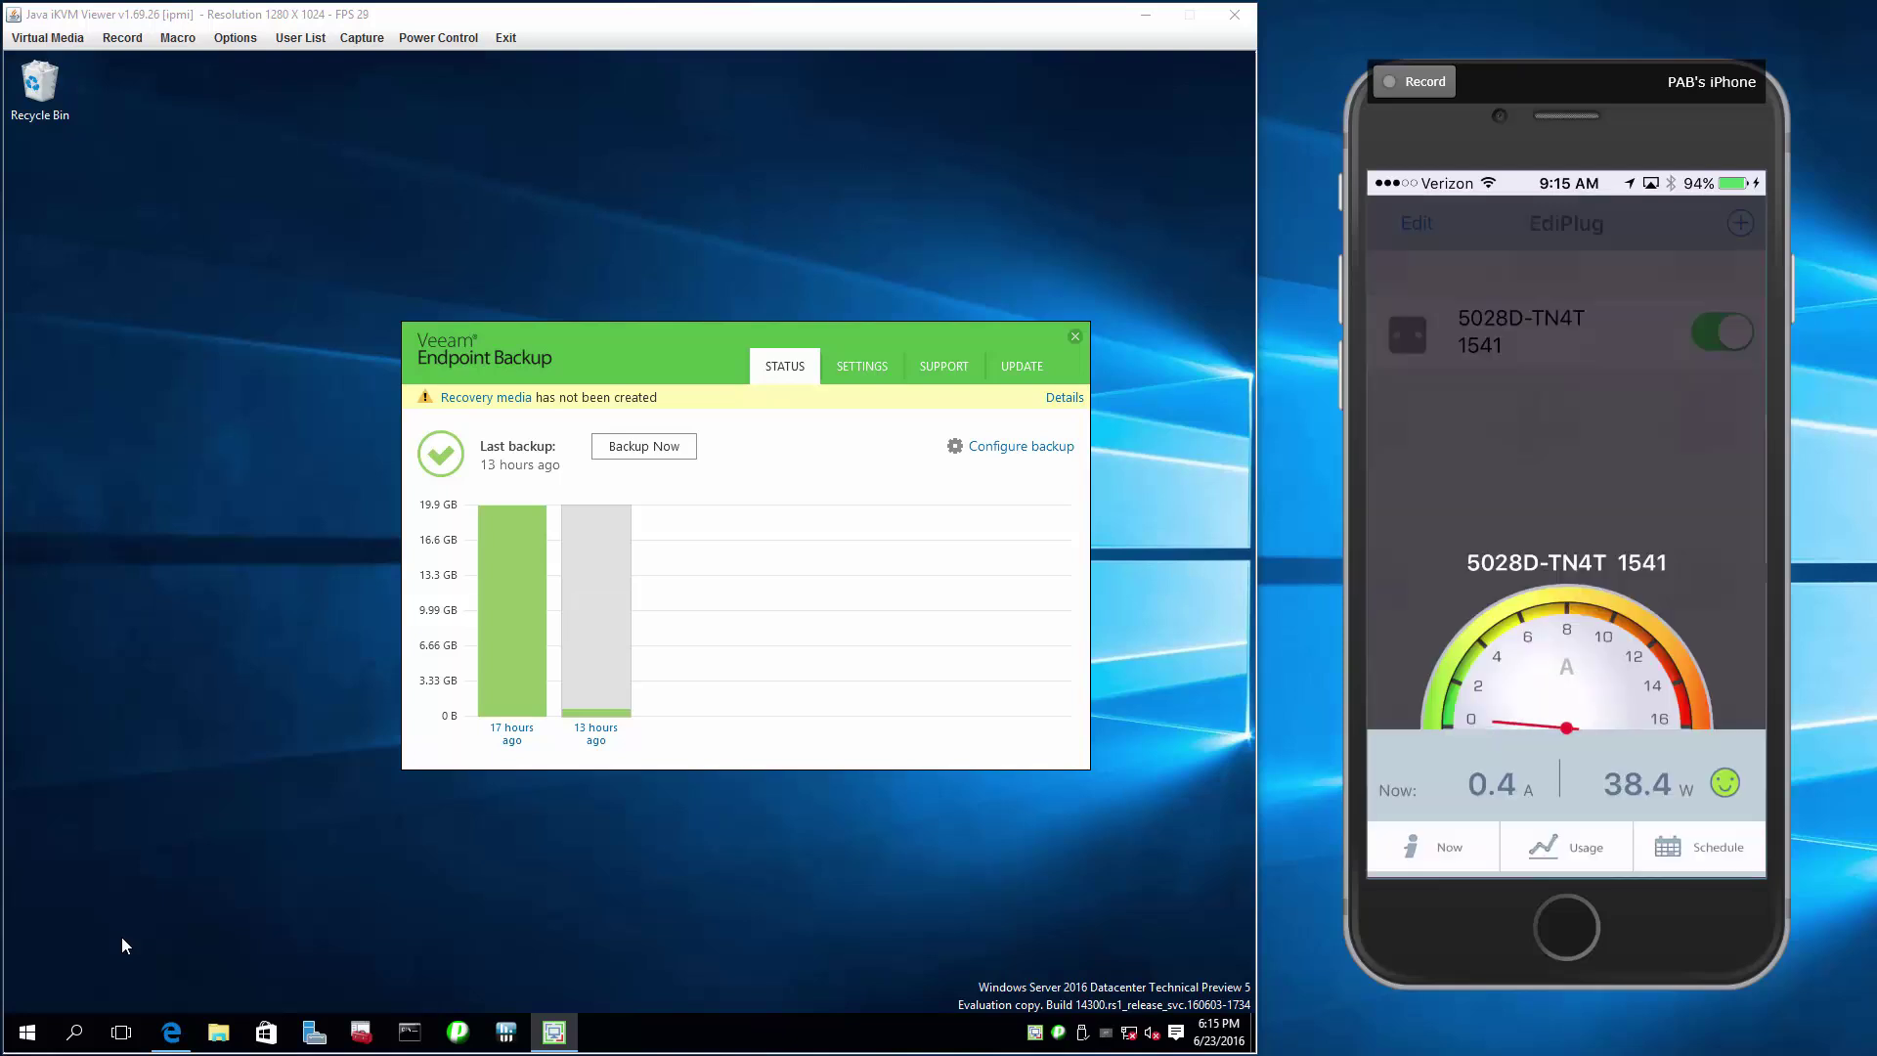
Step: Check the backup's size in the oldest restore point's details and in the properties of the Backup Job WIN-JM2M55O17PE folder under D:\VeeamBackup
{"action": "left_click", "coordinate": [525, 583]}
{"action": "left_click", "coordinate": [524, 577]}
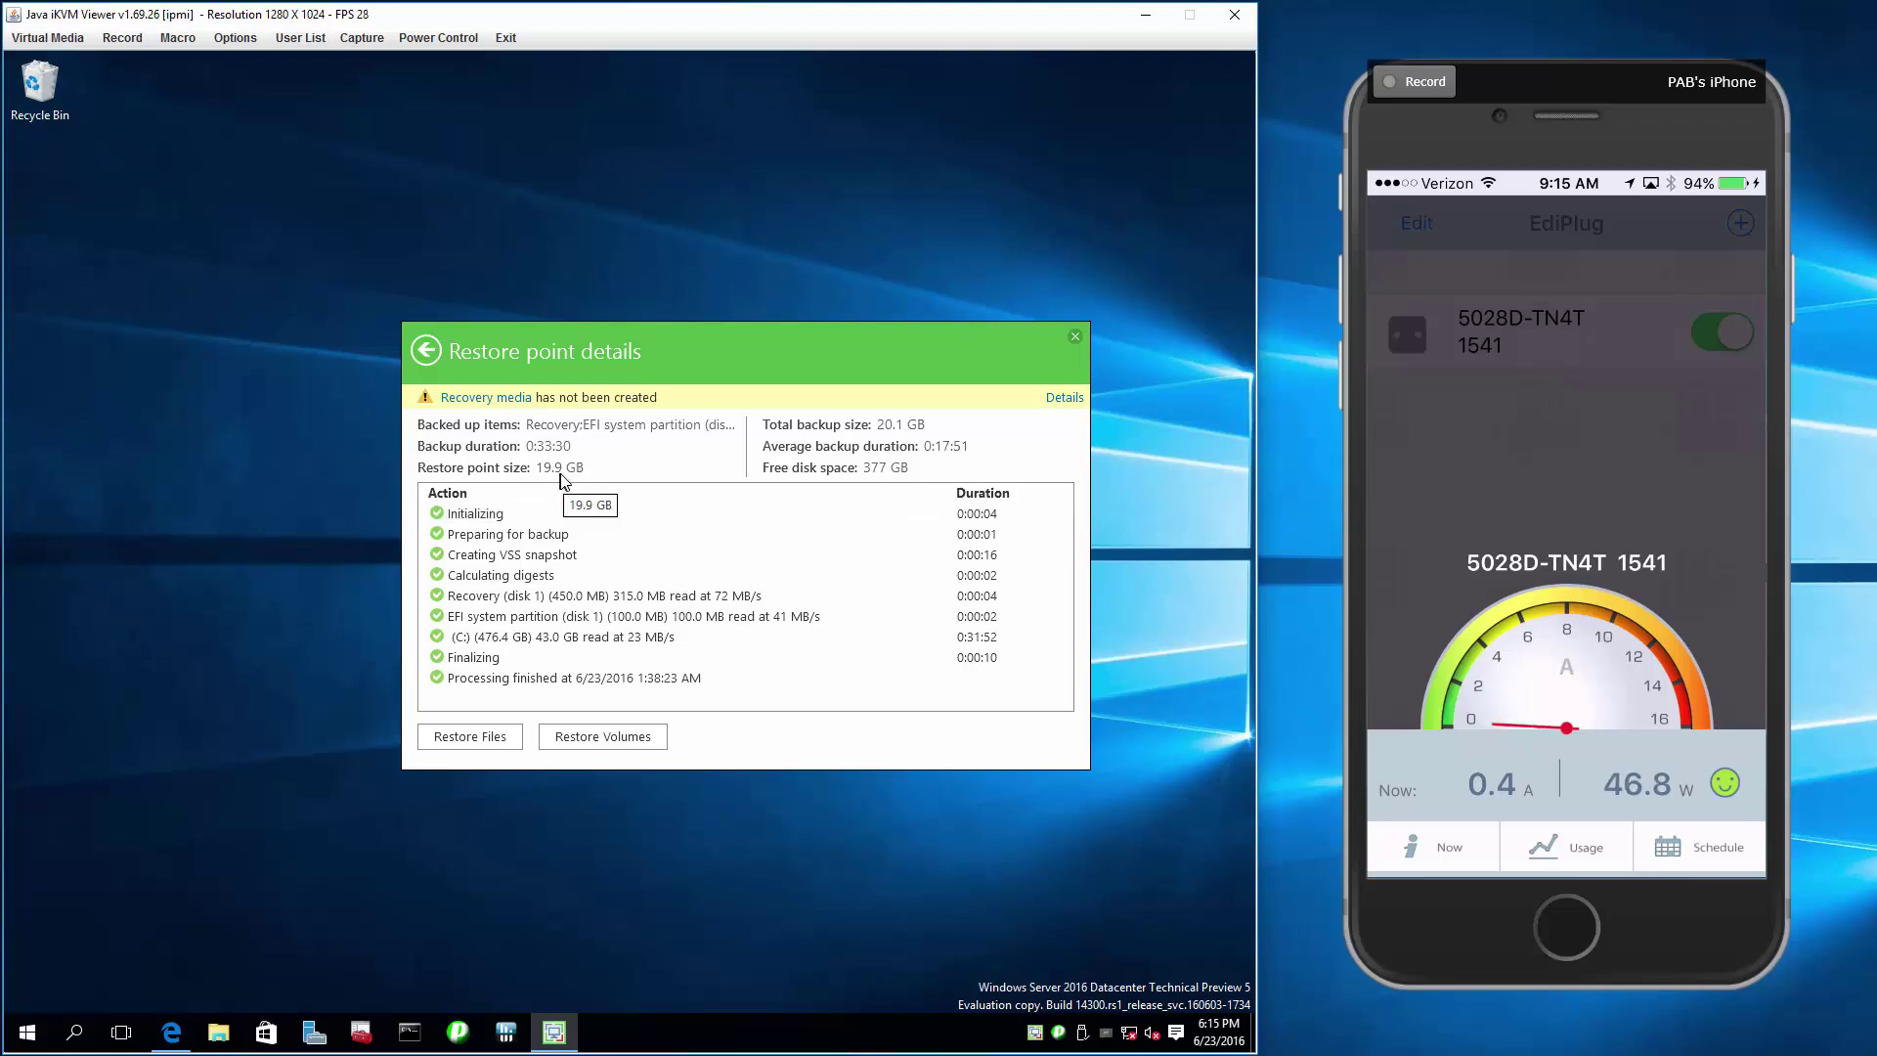
{"action": "left_click", "coordinate": [219, 1032]}
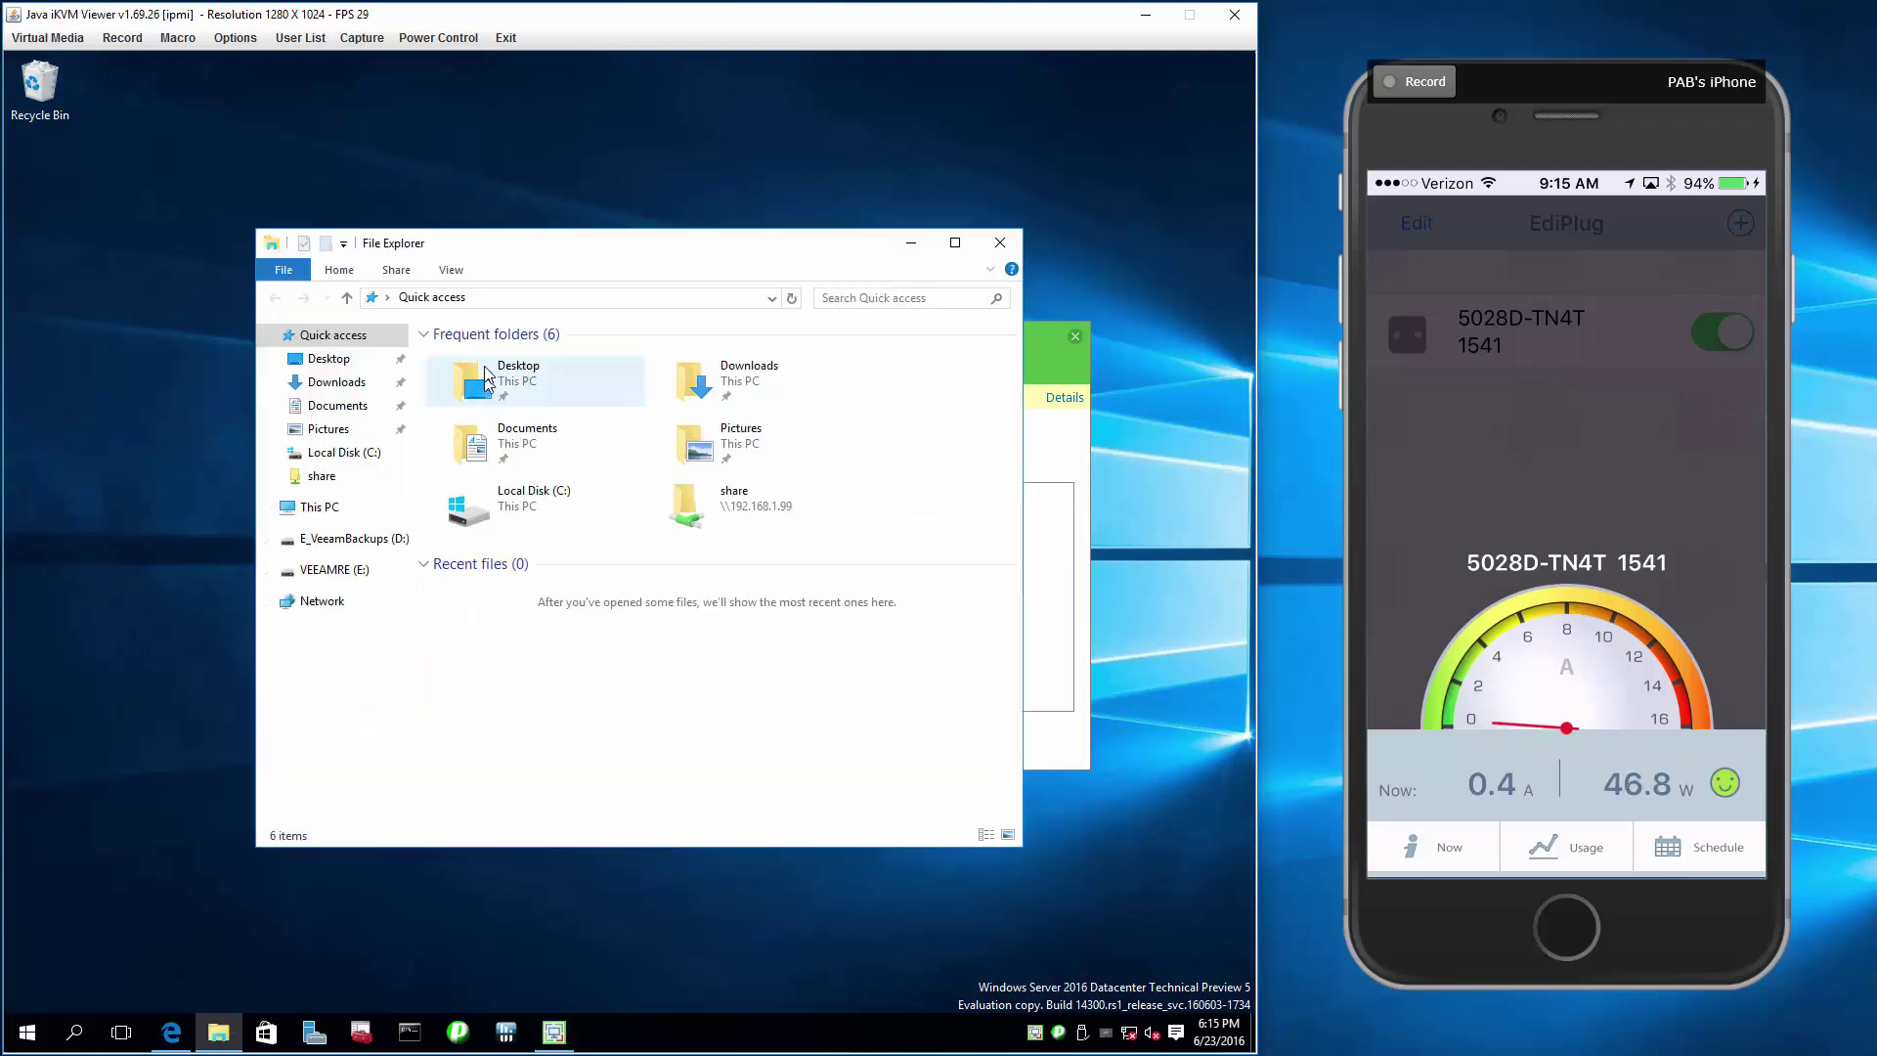
{"action": "left_click", "coordinate": [368, 539]}
{"action": "double_click", "coordinate": [481, 357]}
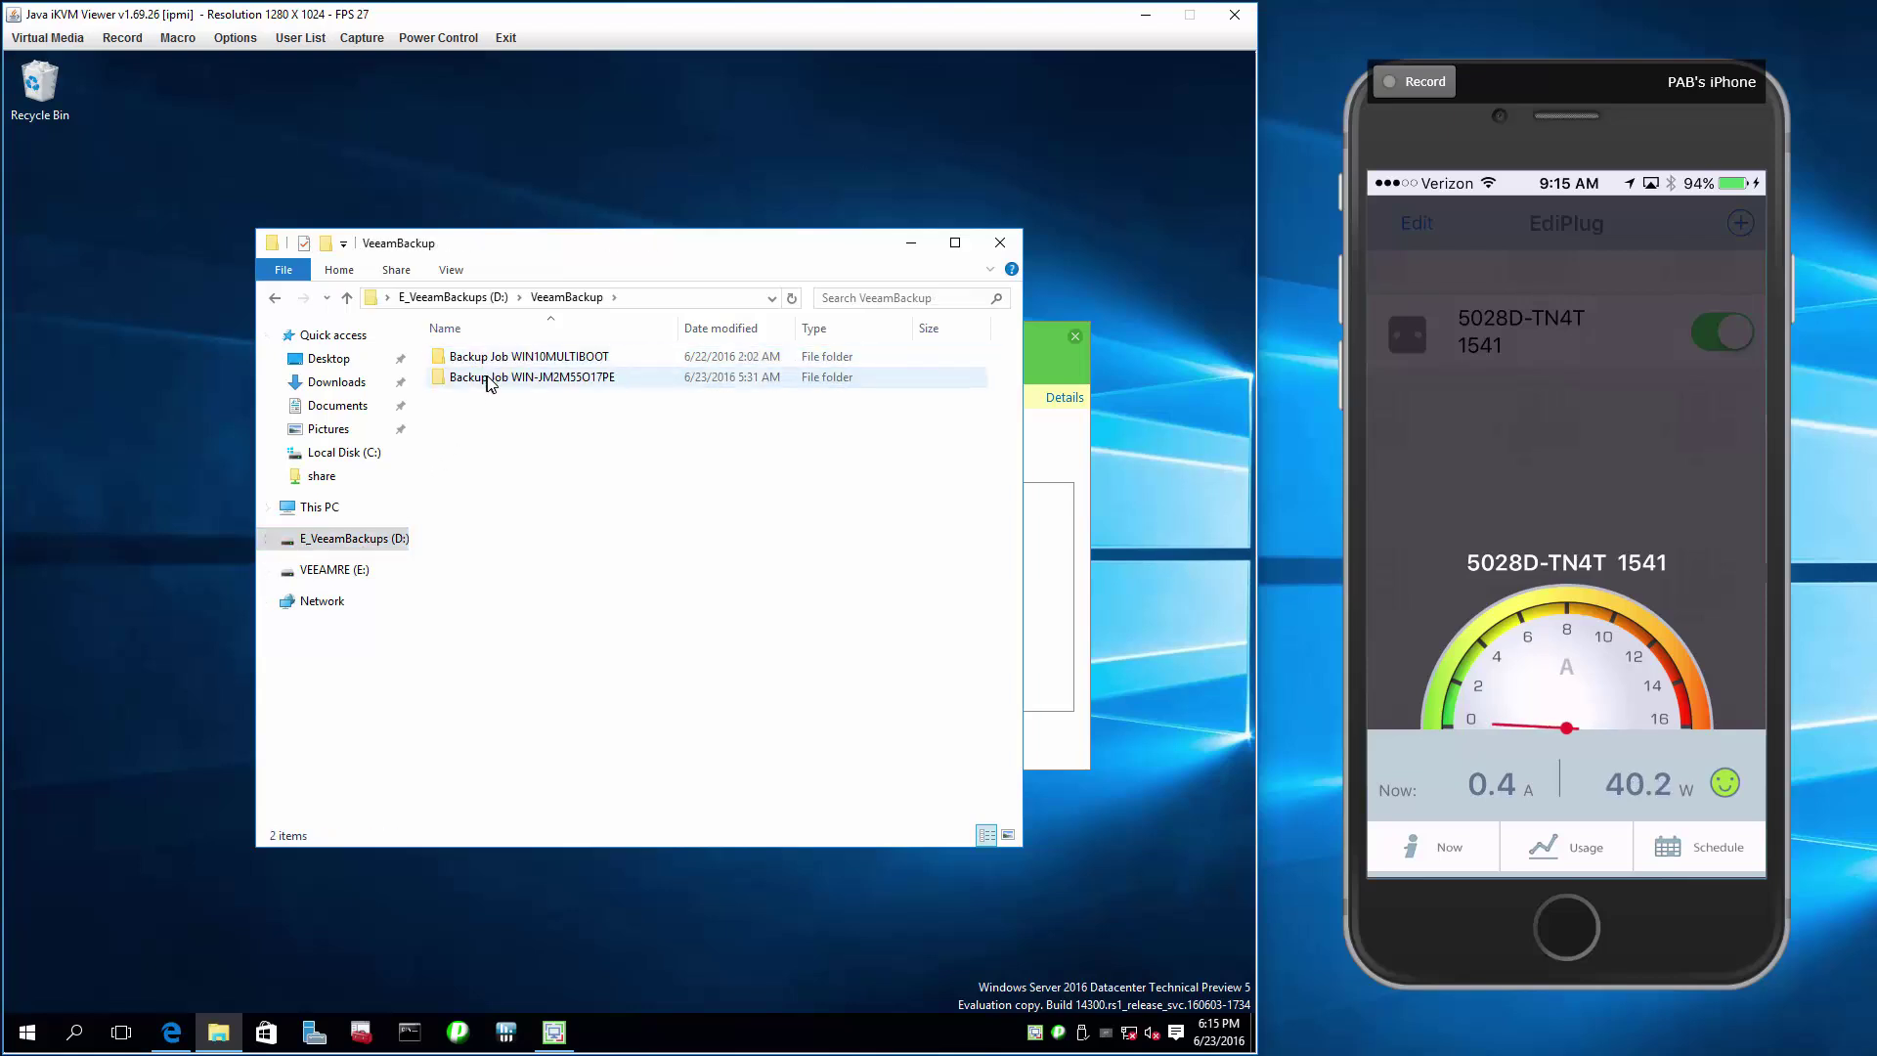
{"action": "right_click", "coordinate": [485, 377]}
{"action": "left_click", "coordinate": [537, 753]}
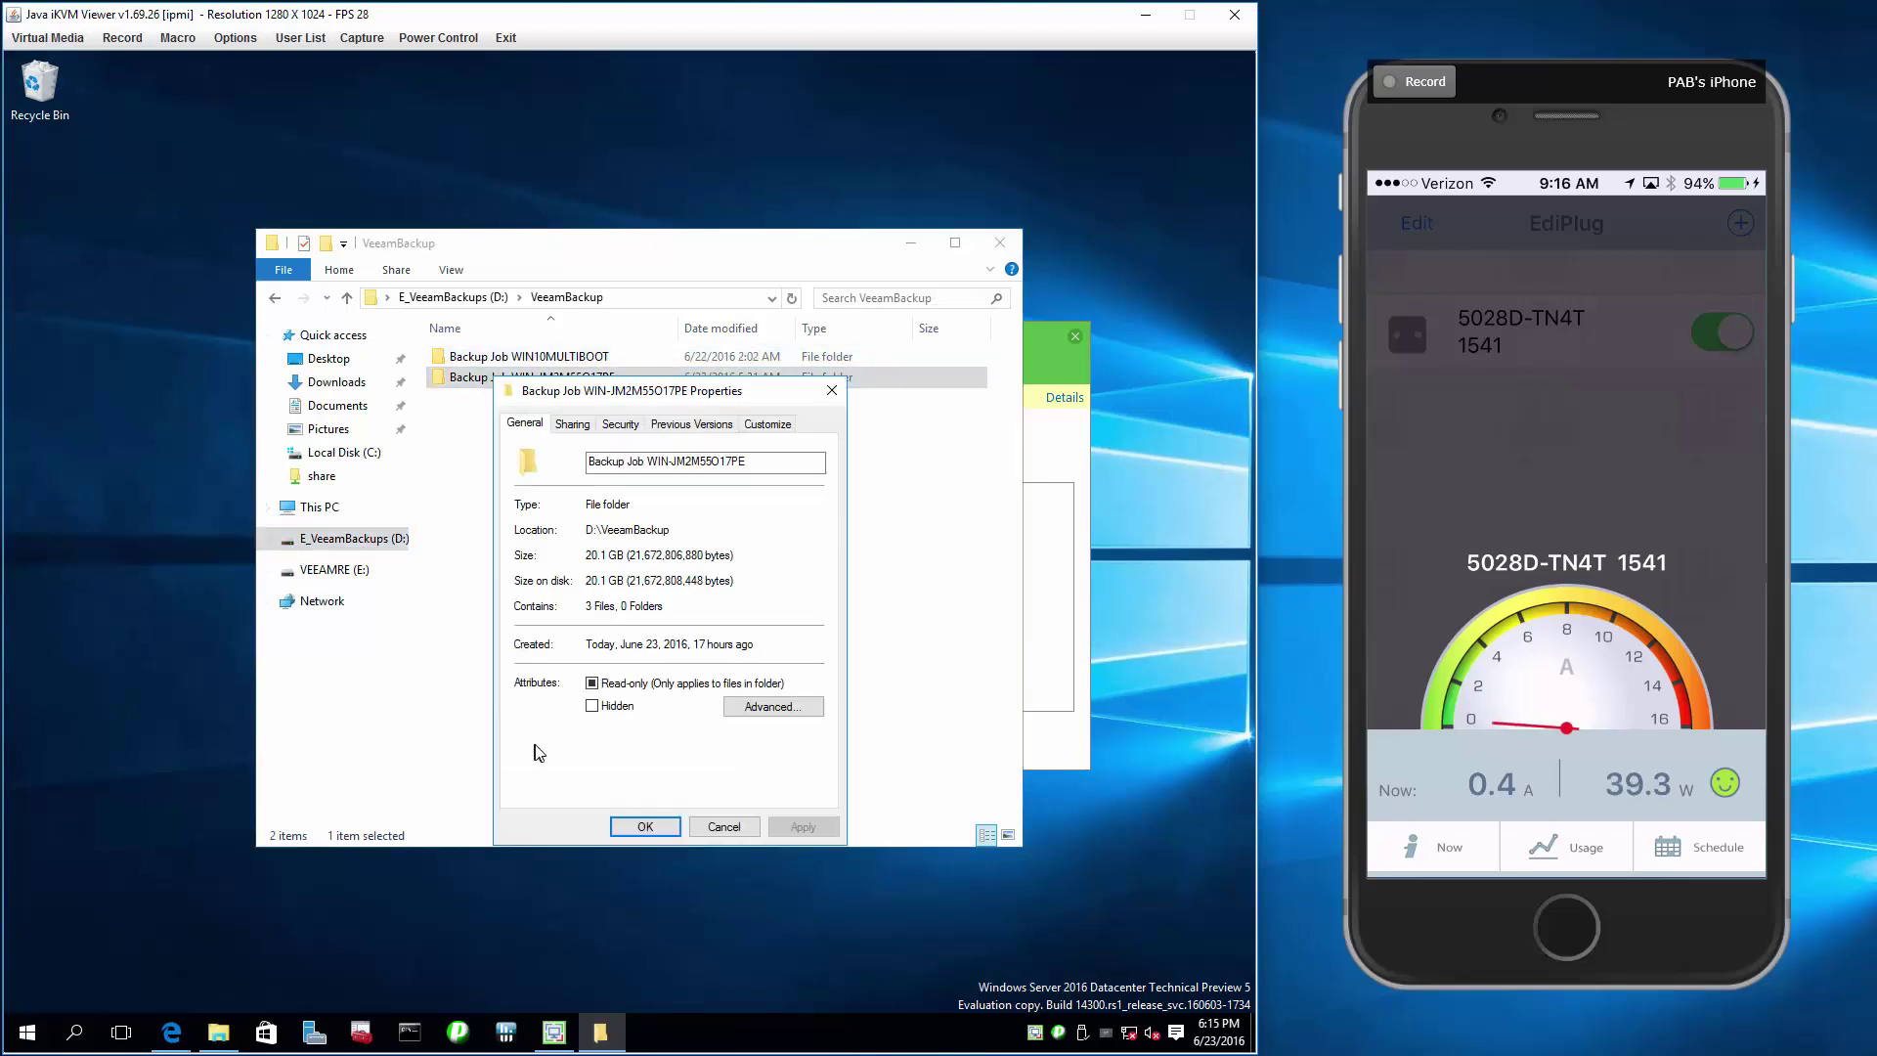
Step: Close the folder properties and inspect the backup files inside Backup Job WIN-JM2M55O17PE, widening the File Explorer window
{"action": "left_click", "coordinate": [723, 827]}
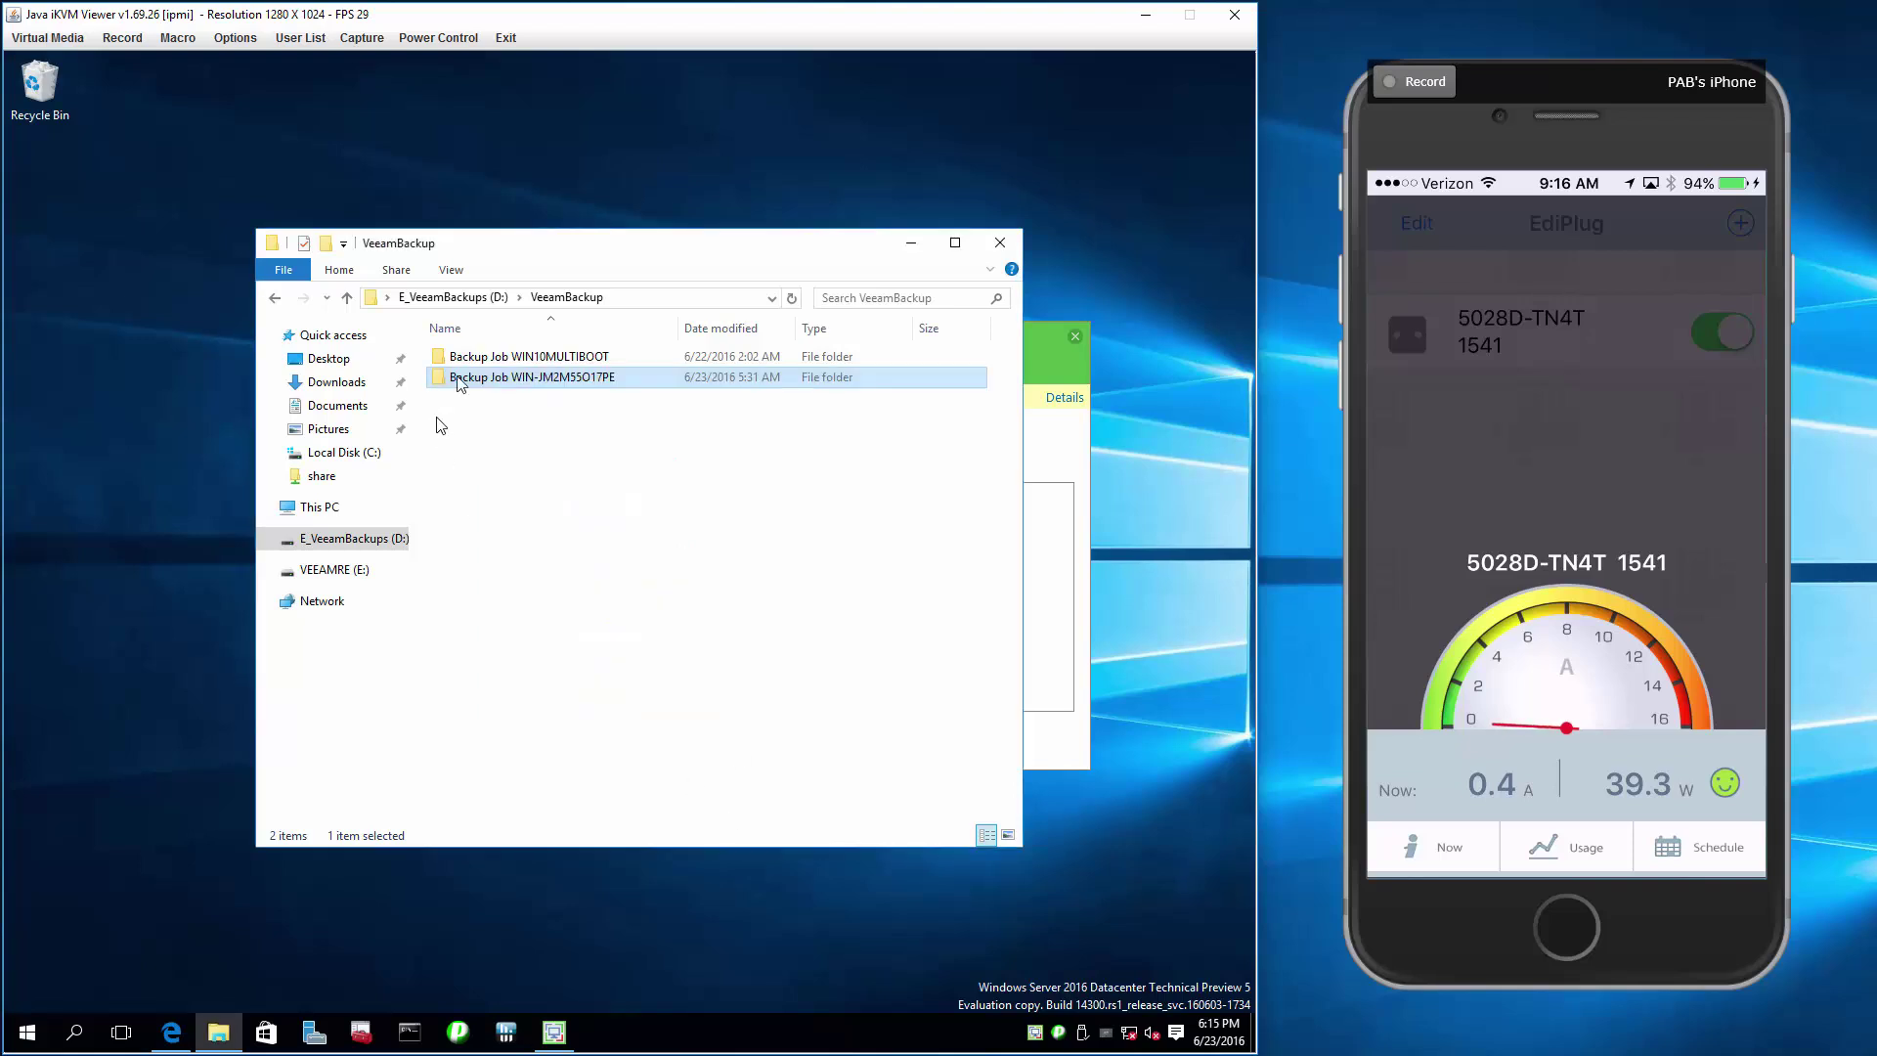
{"action": "double_click", "coordinate": [458, 379]}
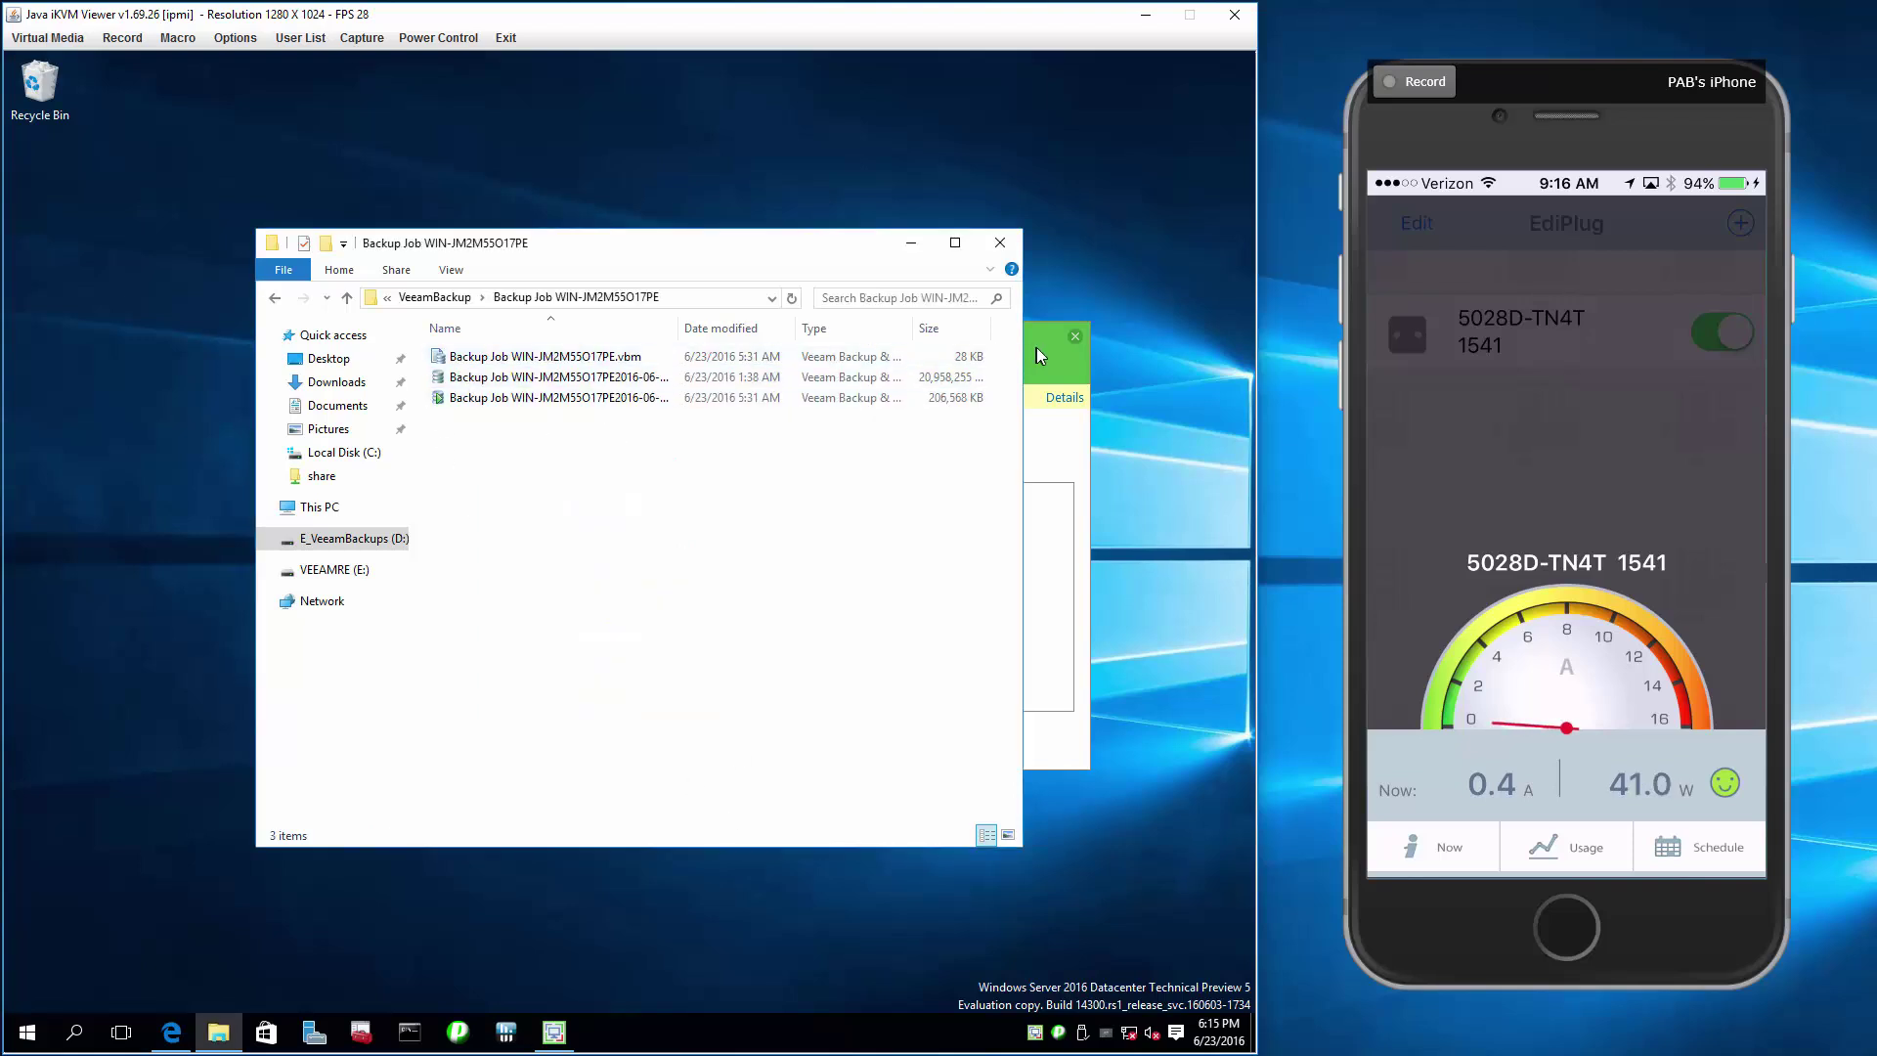
{"action": "left_click_drag", "start_coordinate": [1022, 318], "coordinate": [1249, 324]}
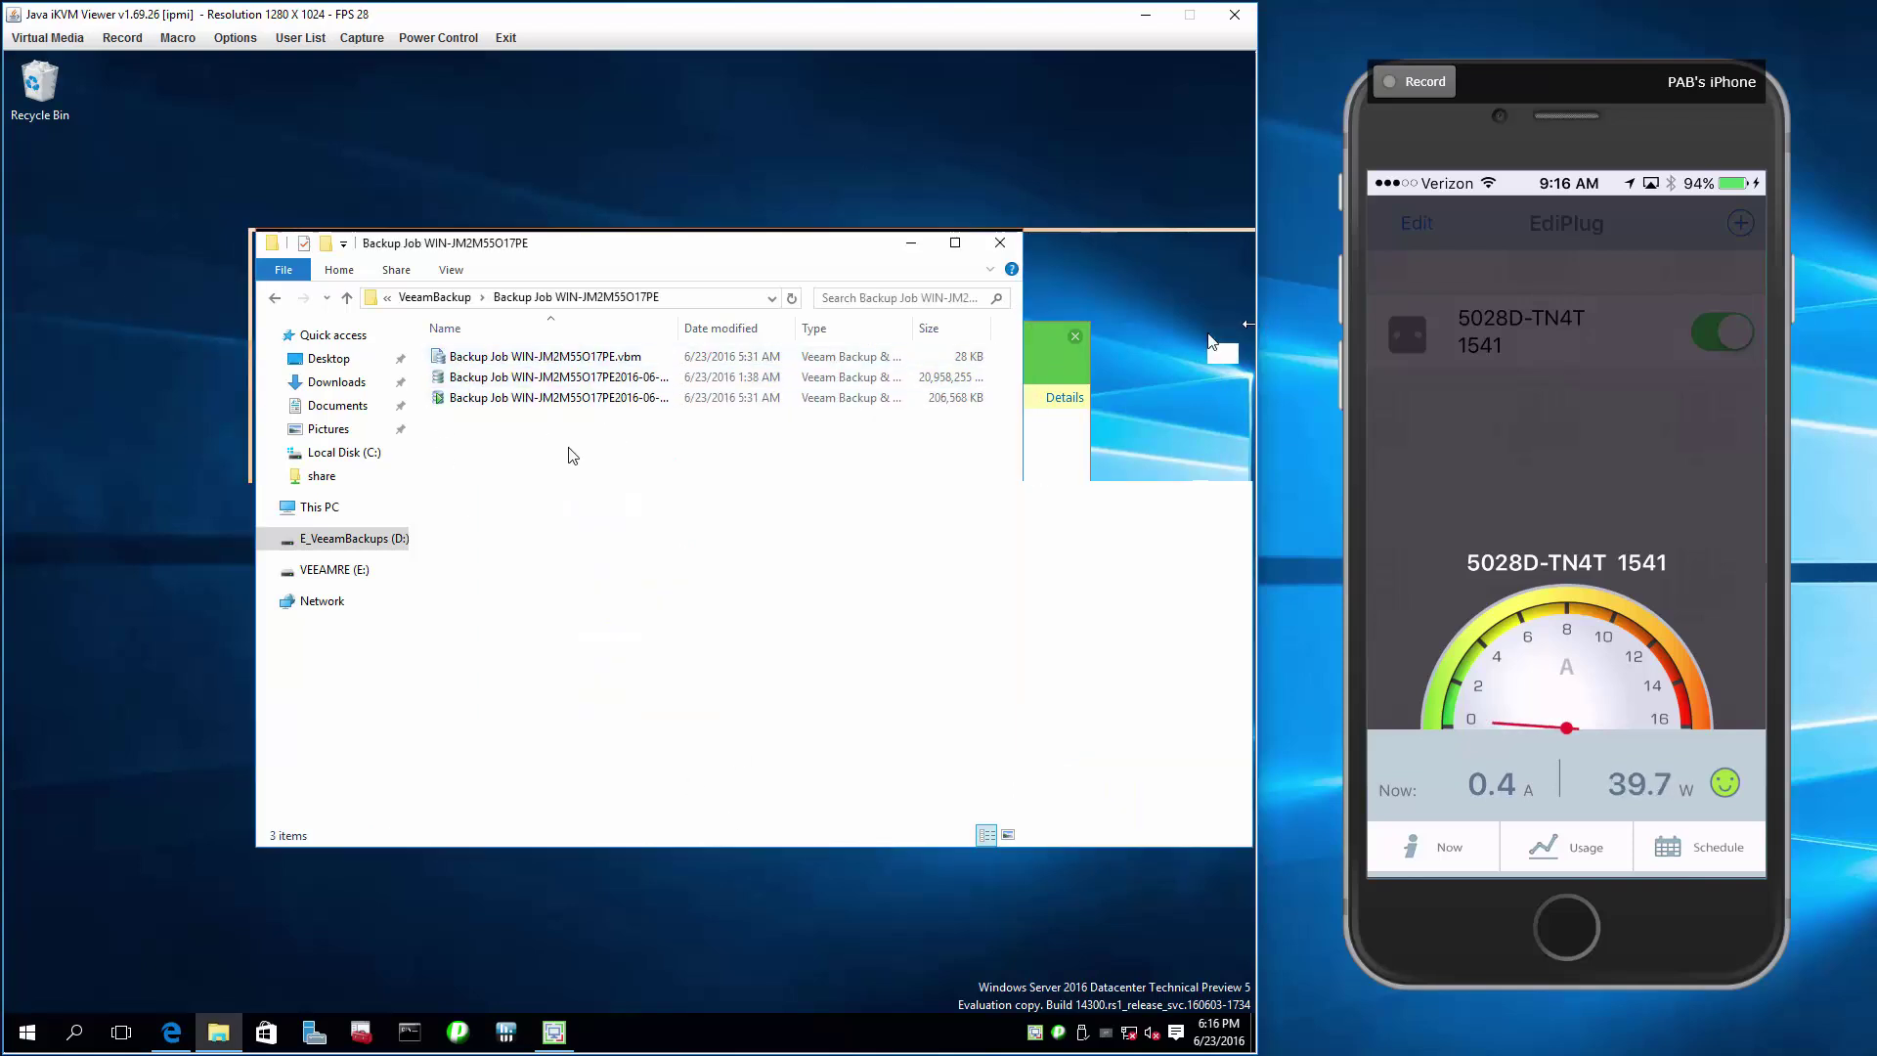
Step: Check the used and free space of Local Disk (C:) in its properties, and dismiss them
{"action": "right_click", "coordinate": [348, 456]}
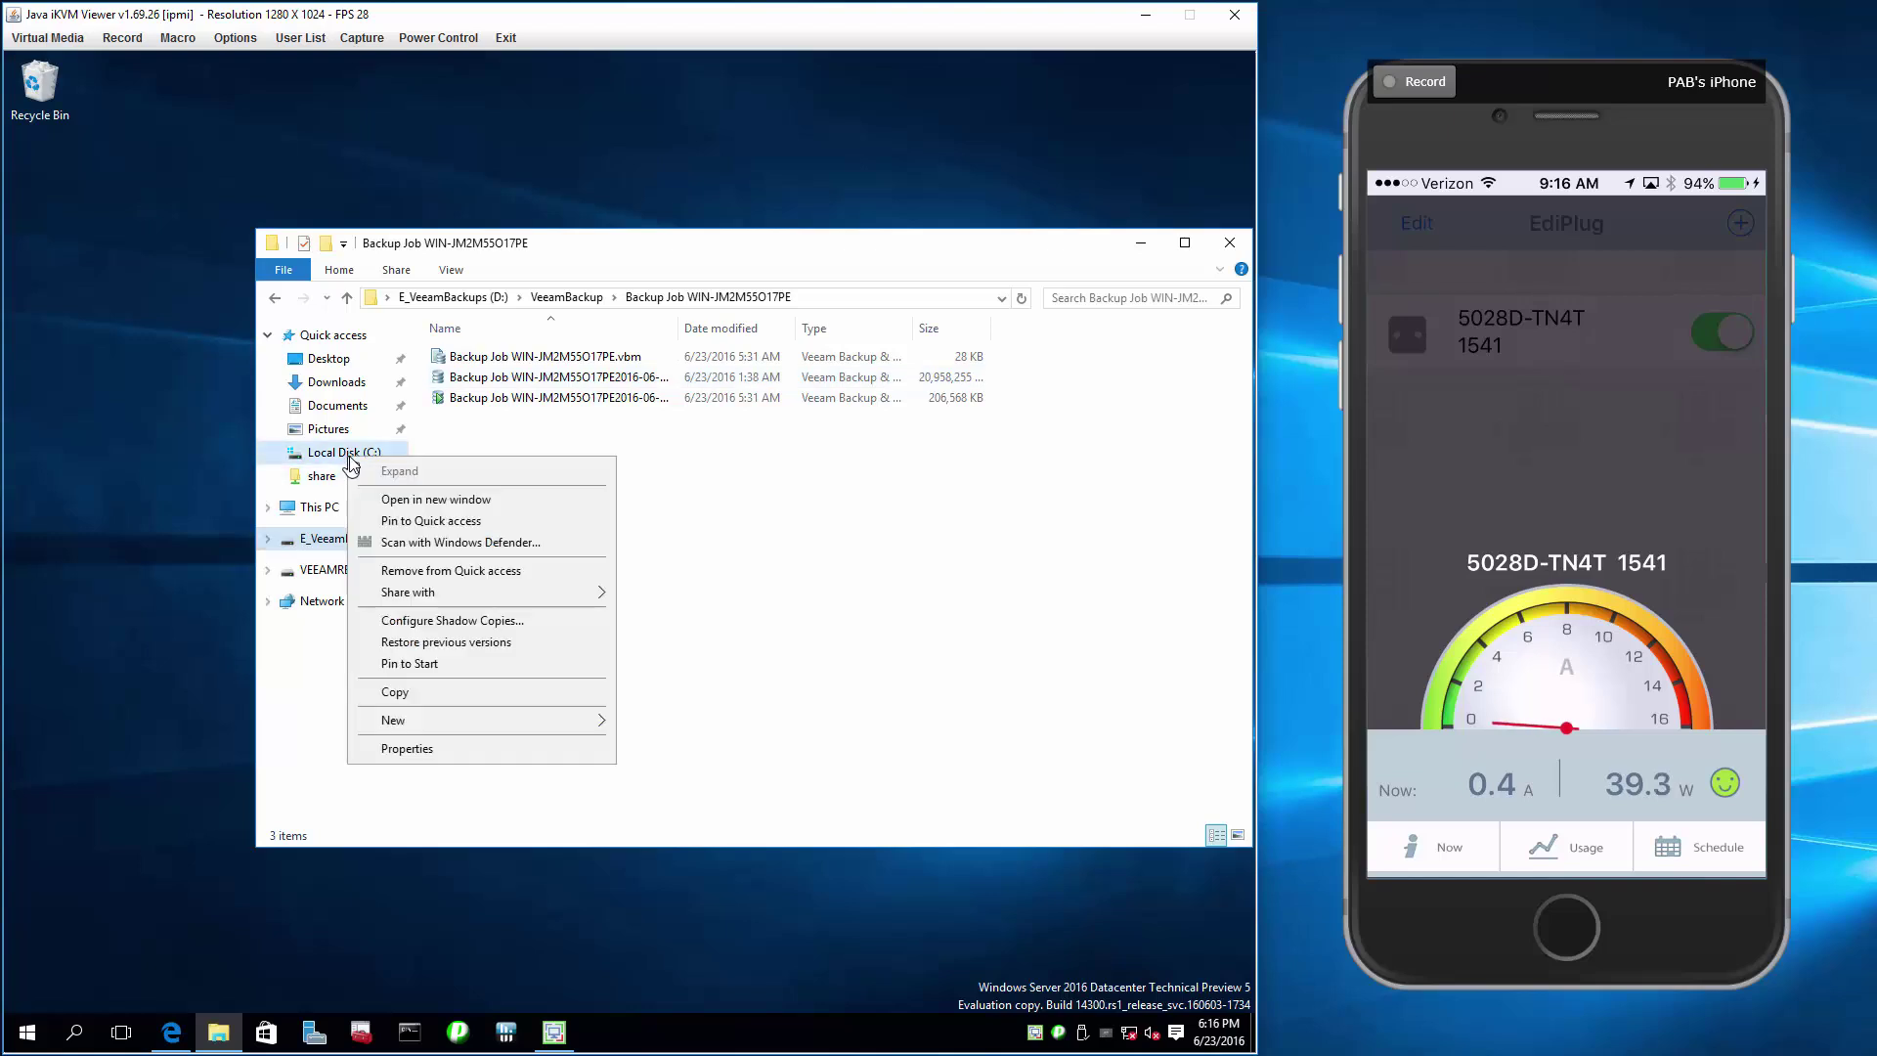
{"action": "left_click", "coordinate": [411, 748]}
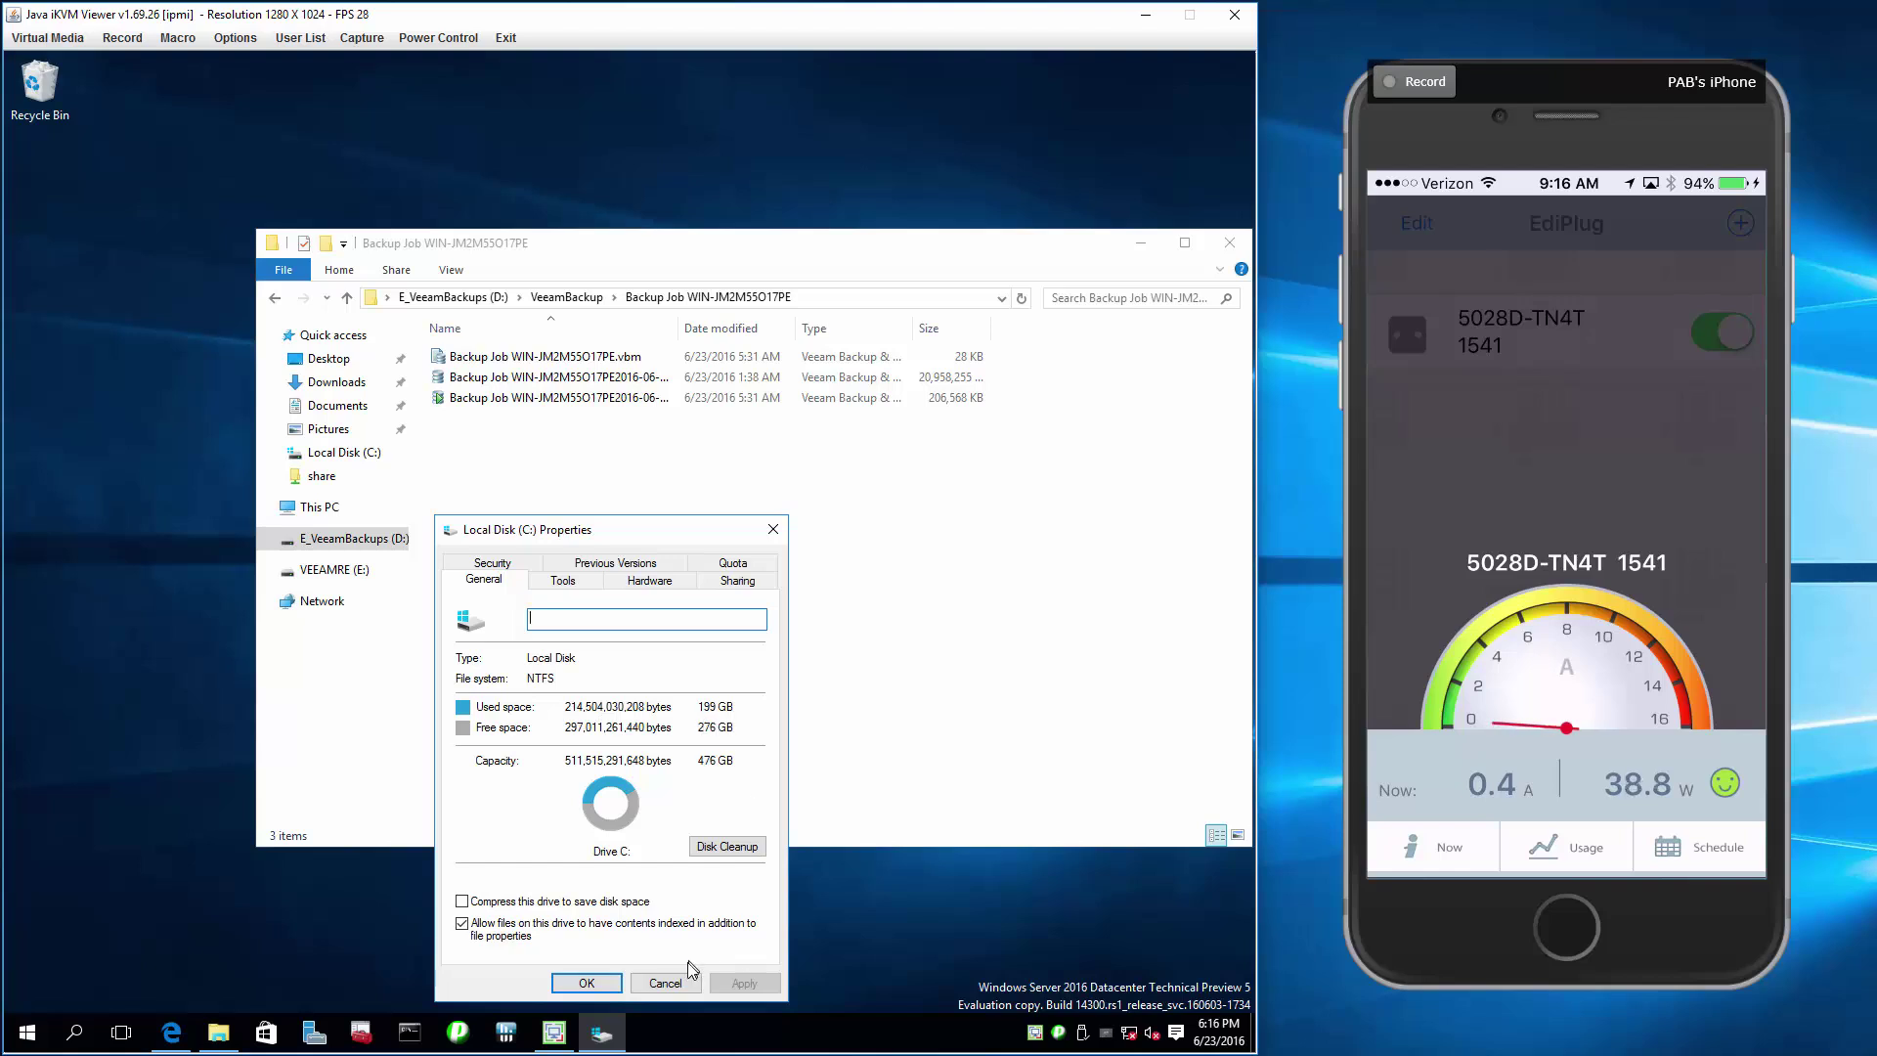
{"action": "left_click", "coordinate": [665, 983]}
Step: Close File Explorer and view the restore point details of the newer, incremental backup
{"action": "left_click", "coordinate": [1230, 244]}
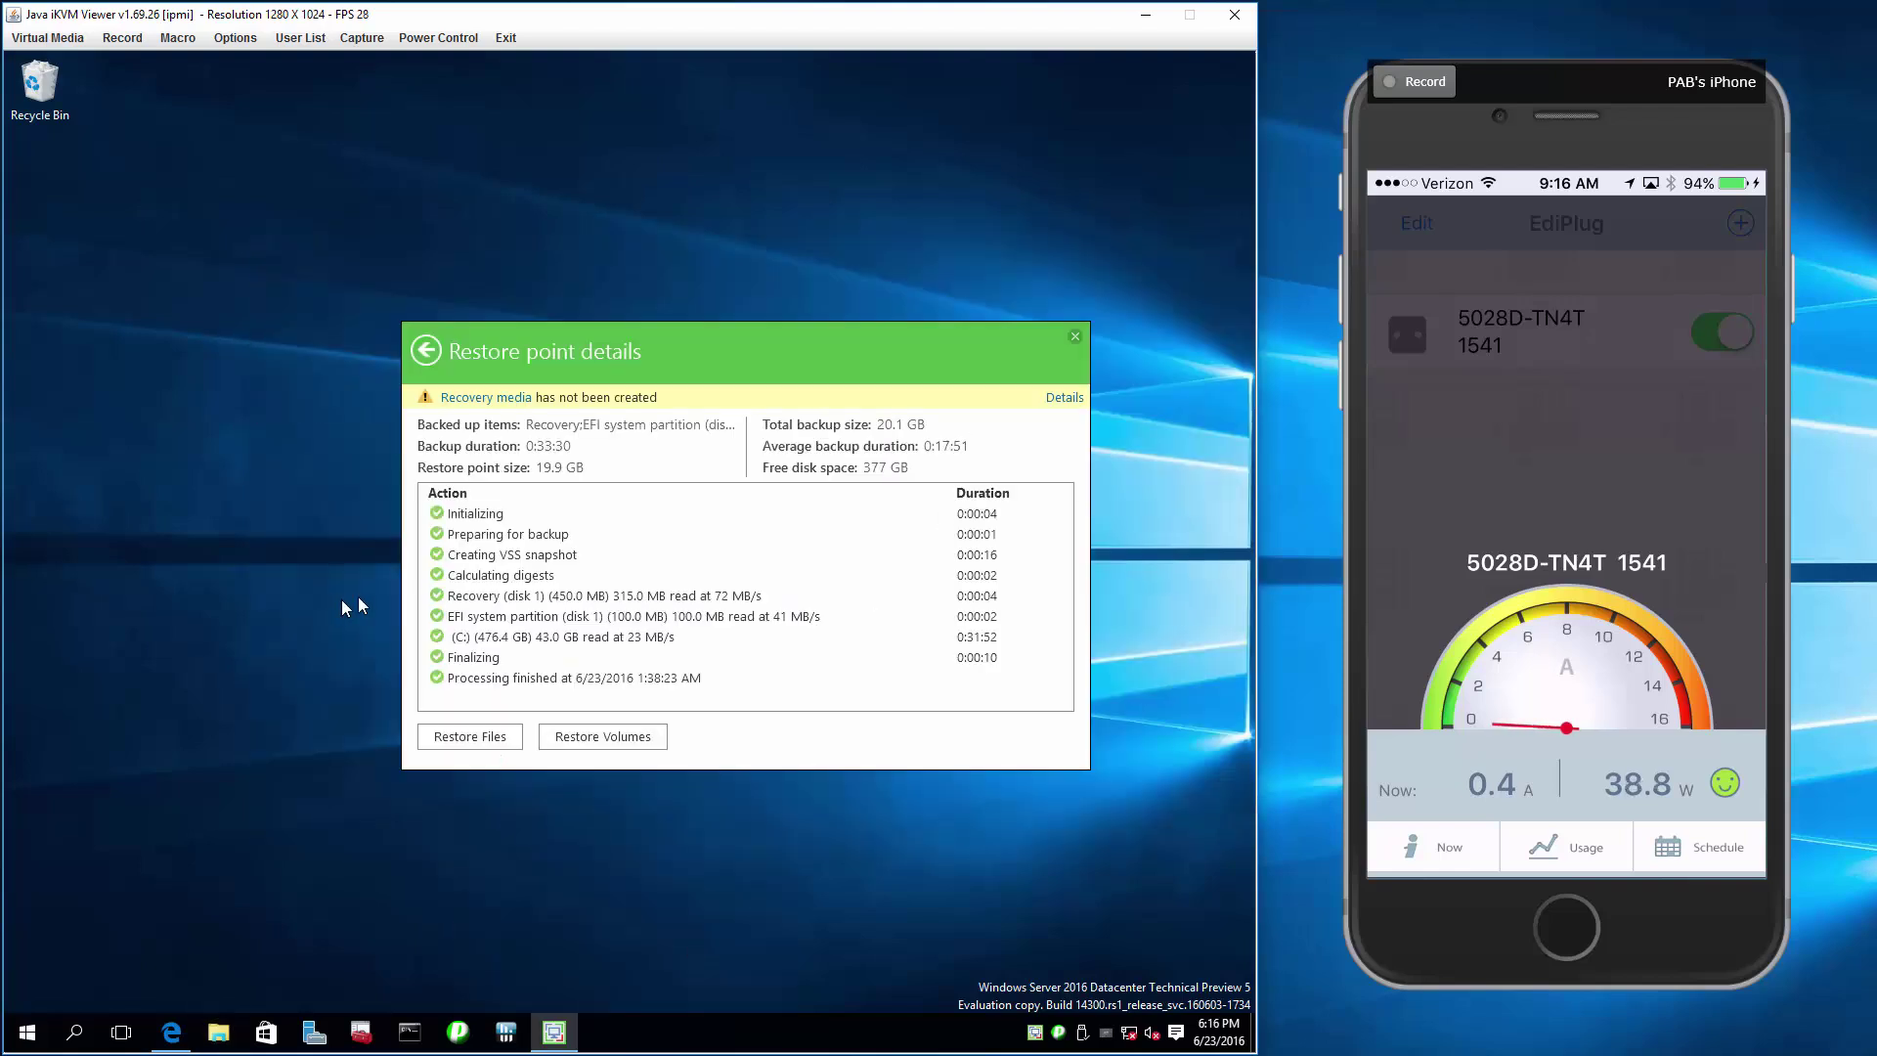
{"action": "left_click", "coordinate": [431, 351]}
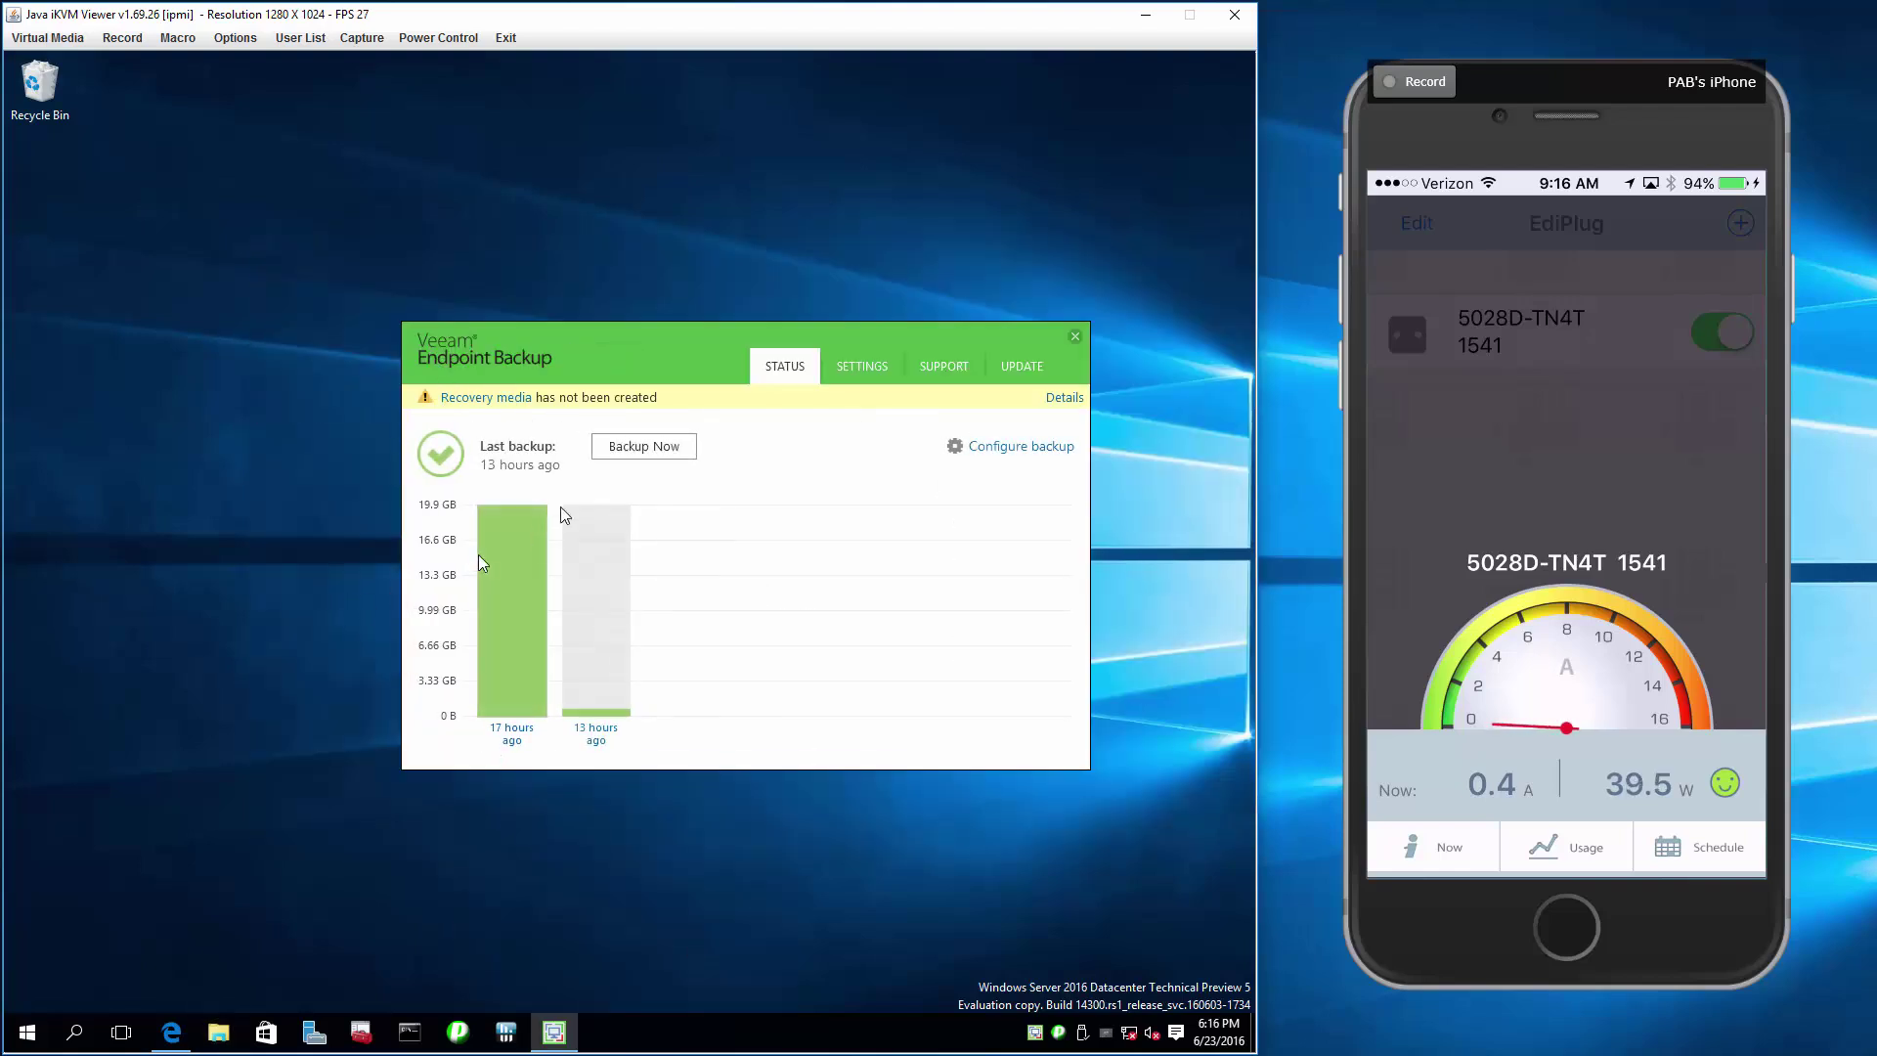
{"action": "left_click", "coordinate": [580, 598]}
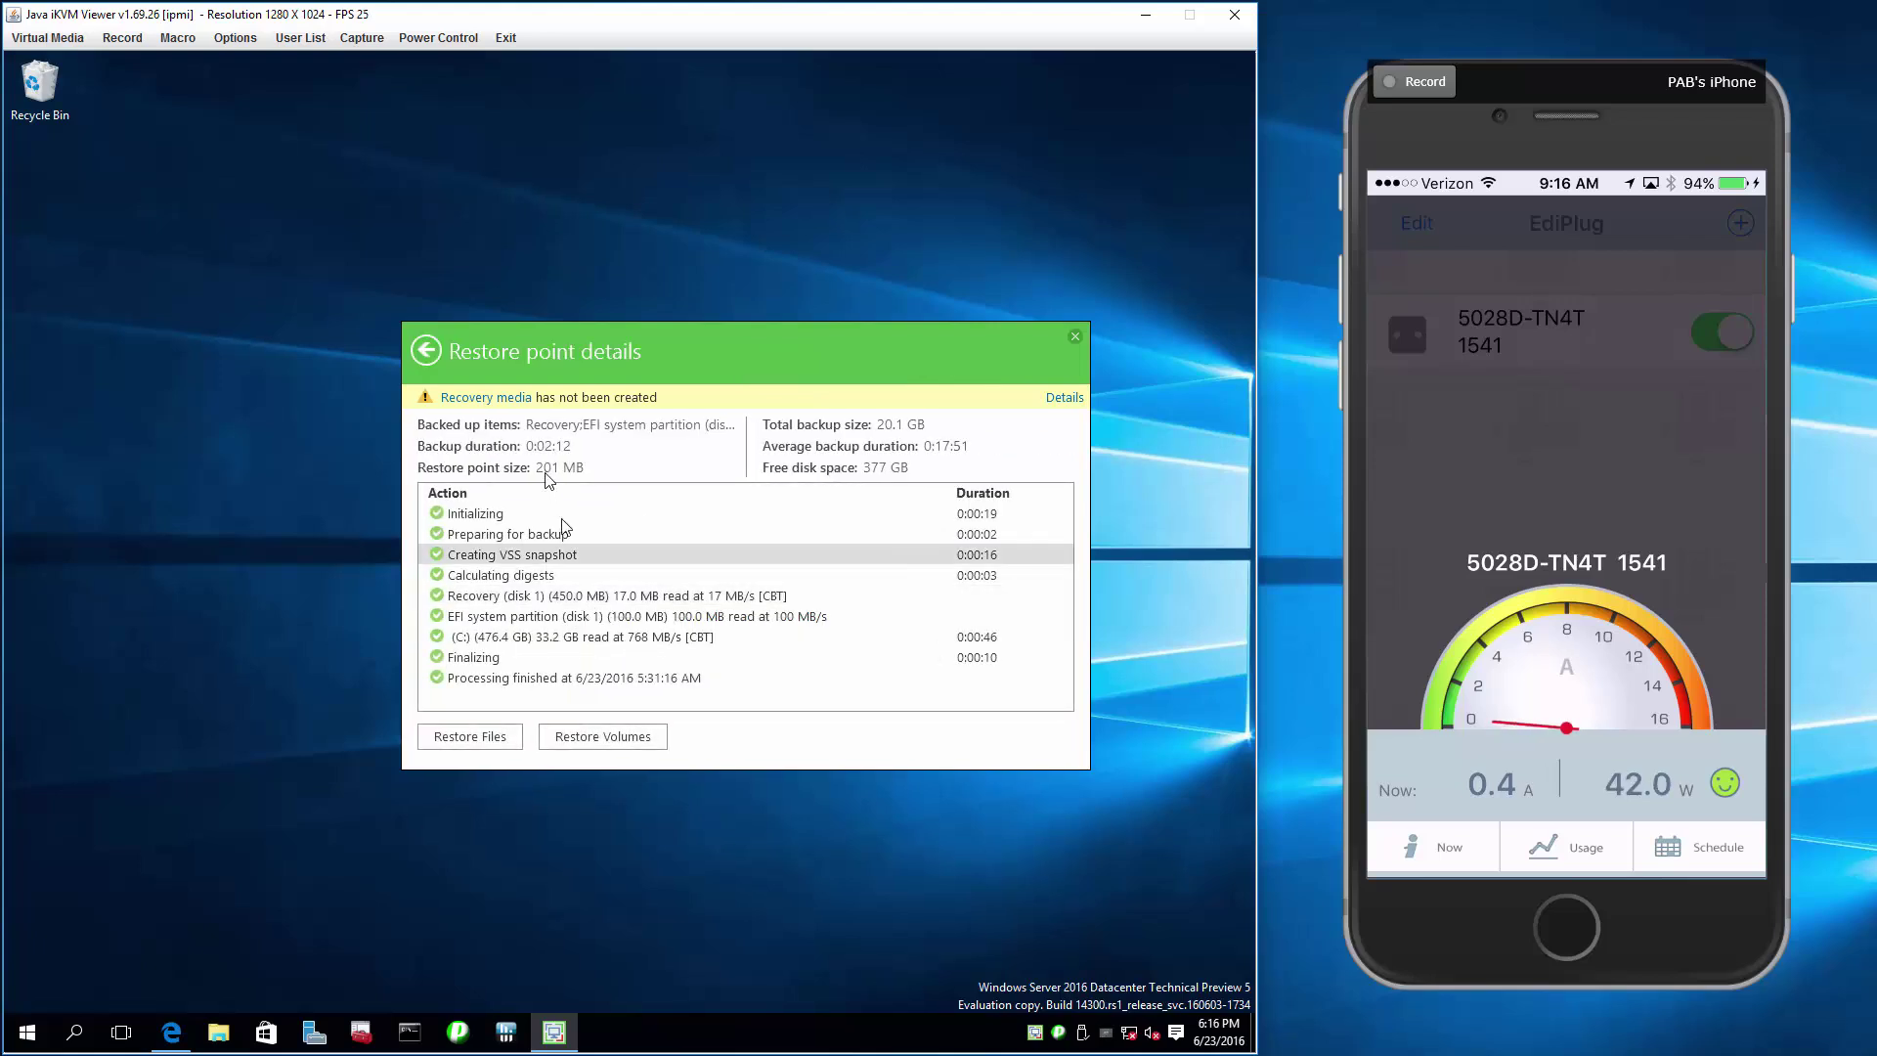
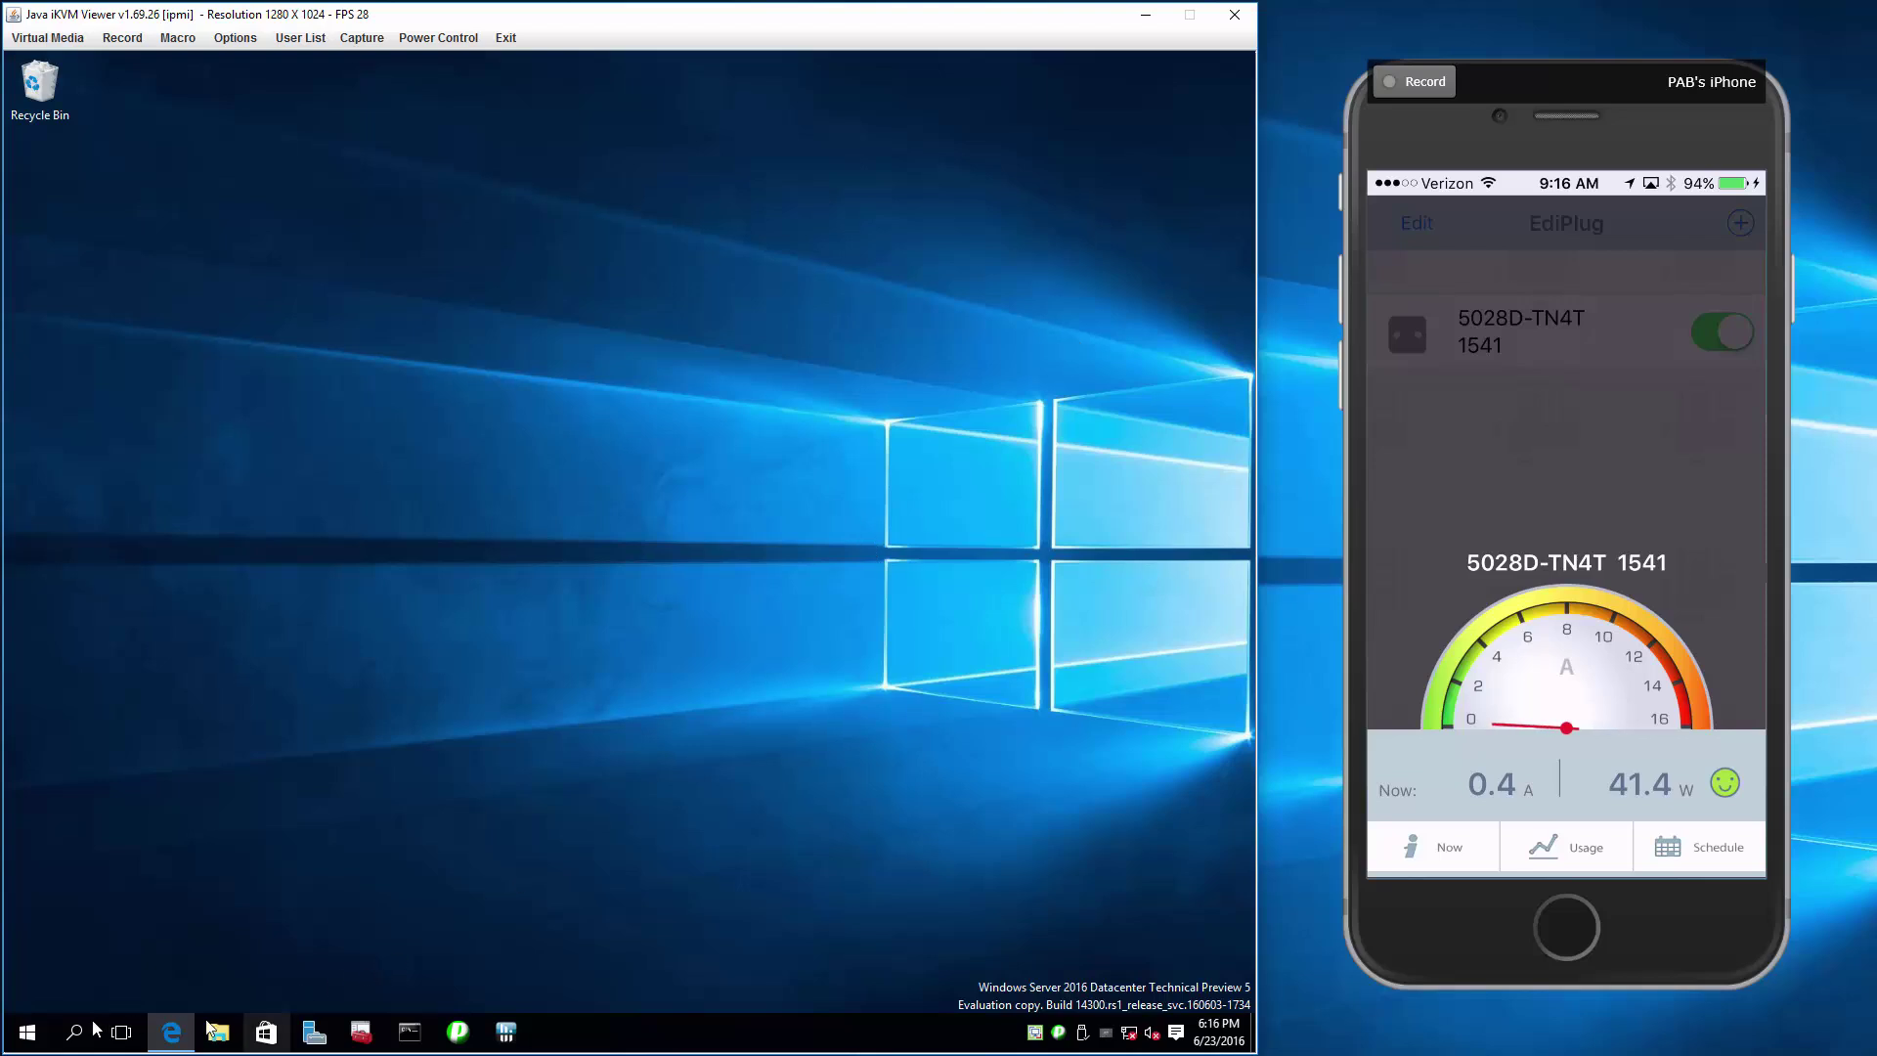
Step: Restart the server, giving Other (Unplanned) as the reason
{"action": "left_click", "coordinate": [26, 1031]}
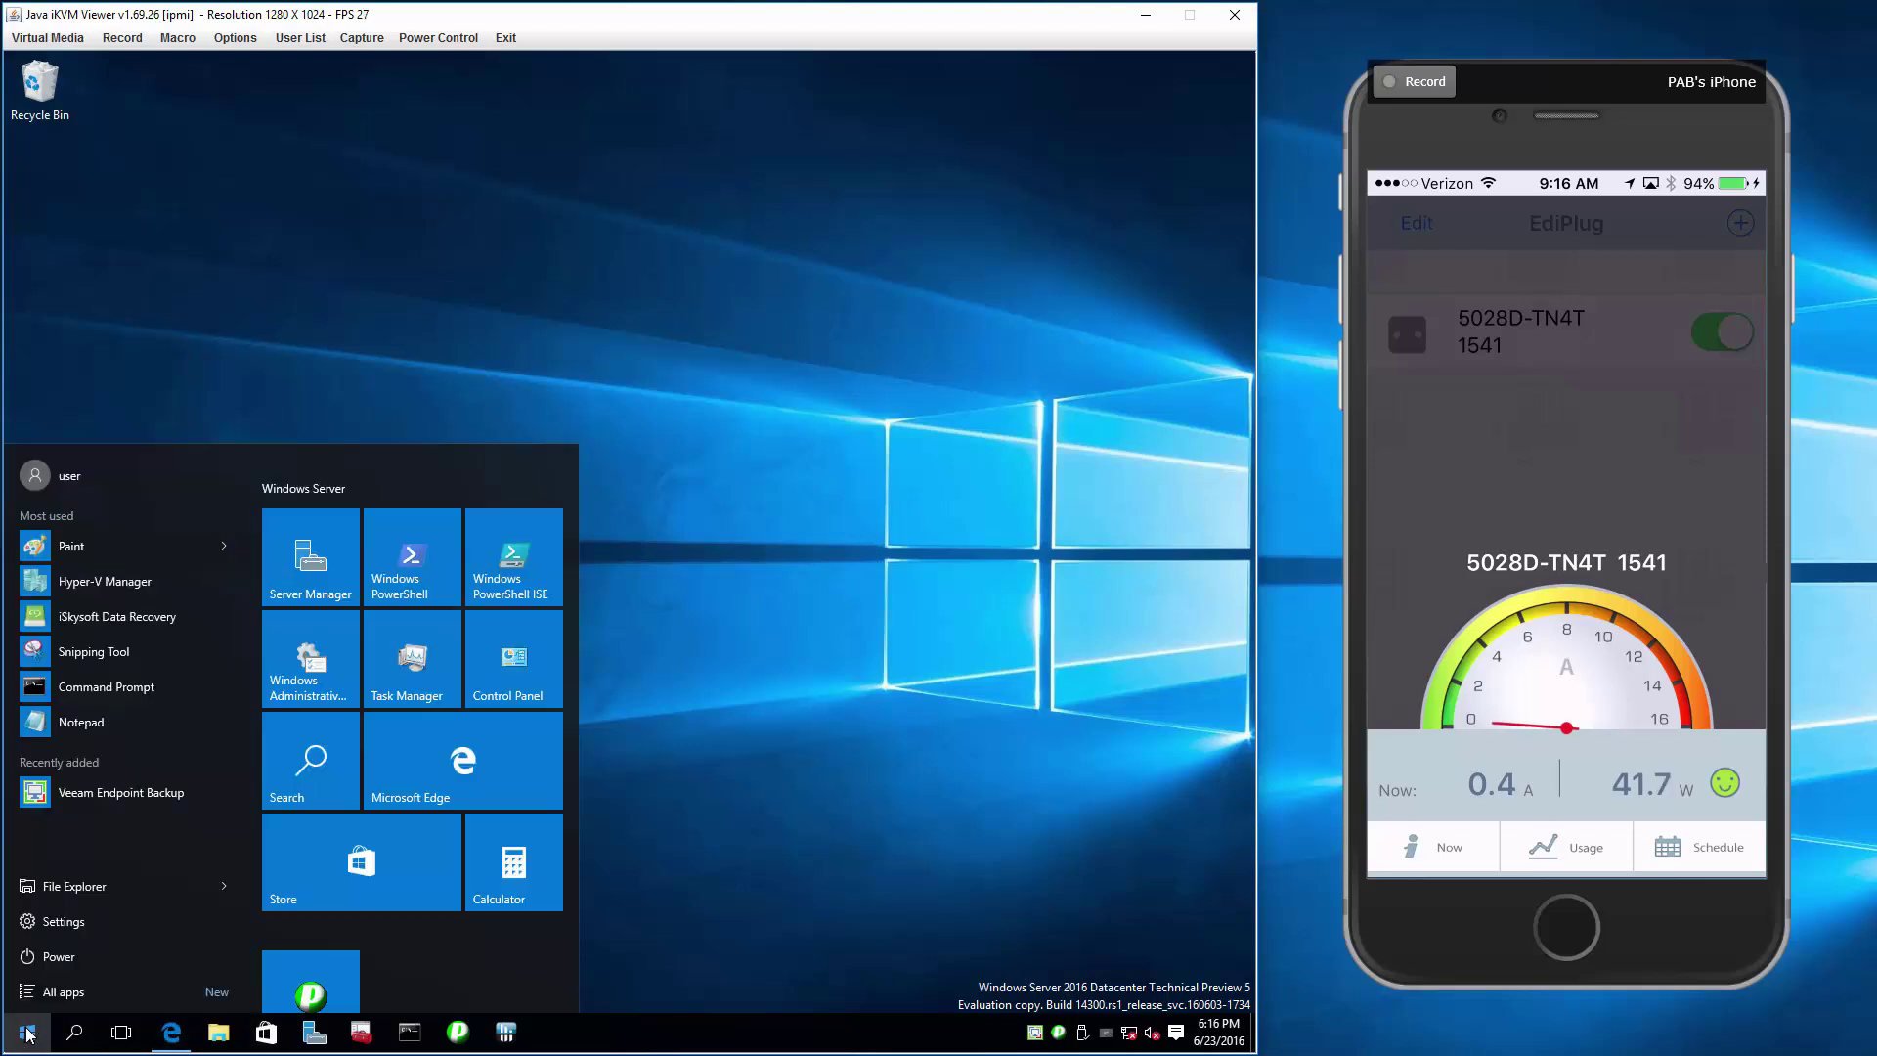
{"action": "left_click", "coordinate": [78, 962]}
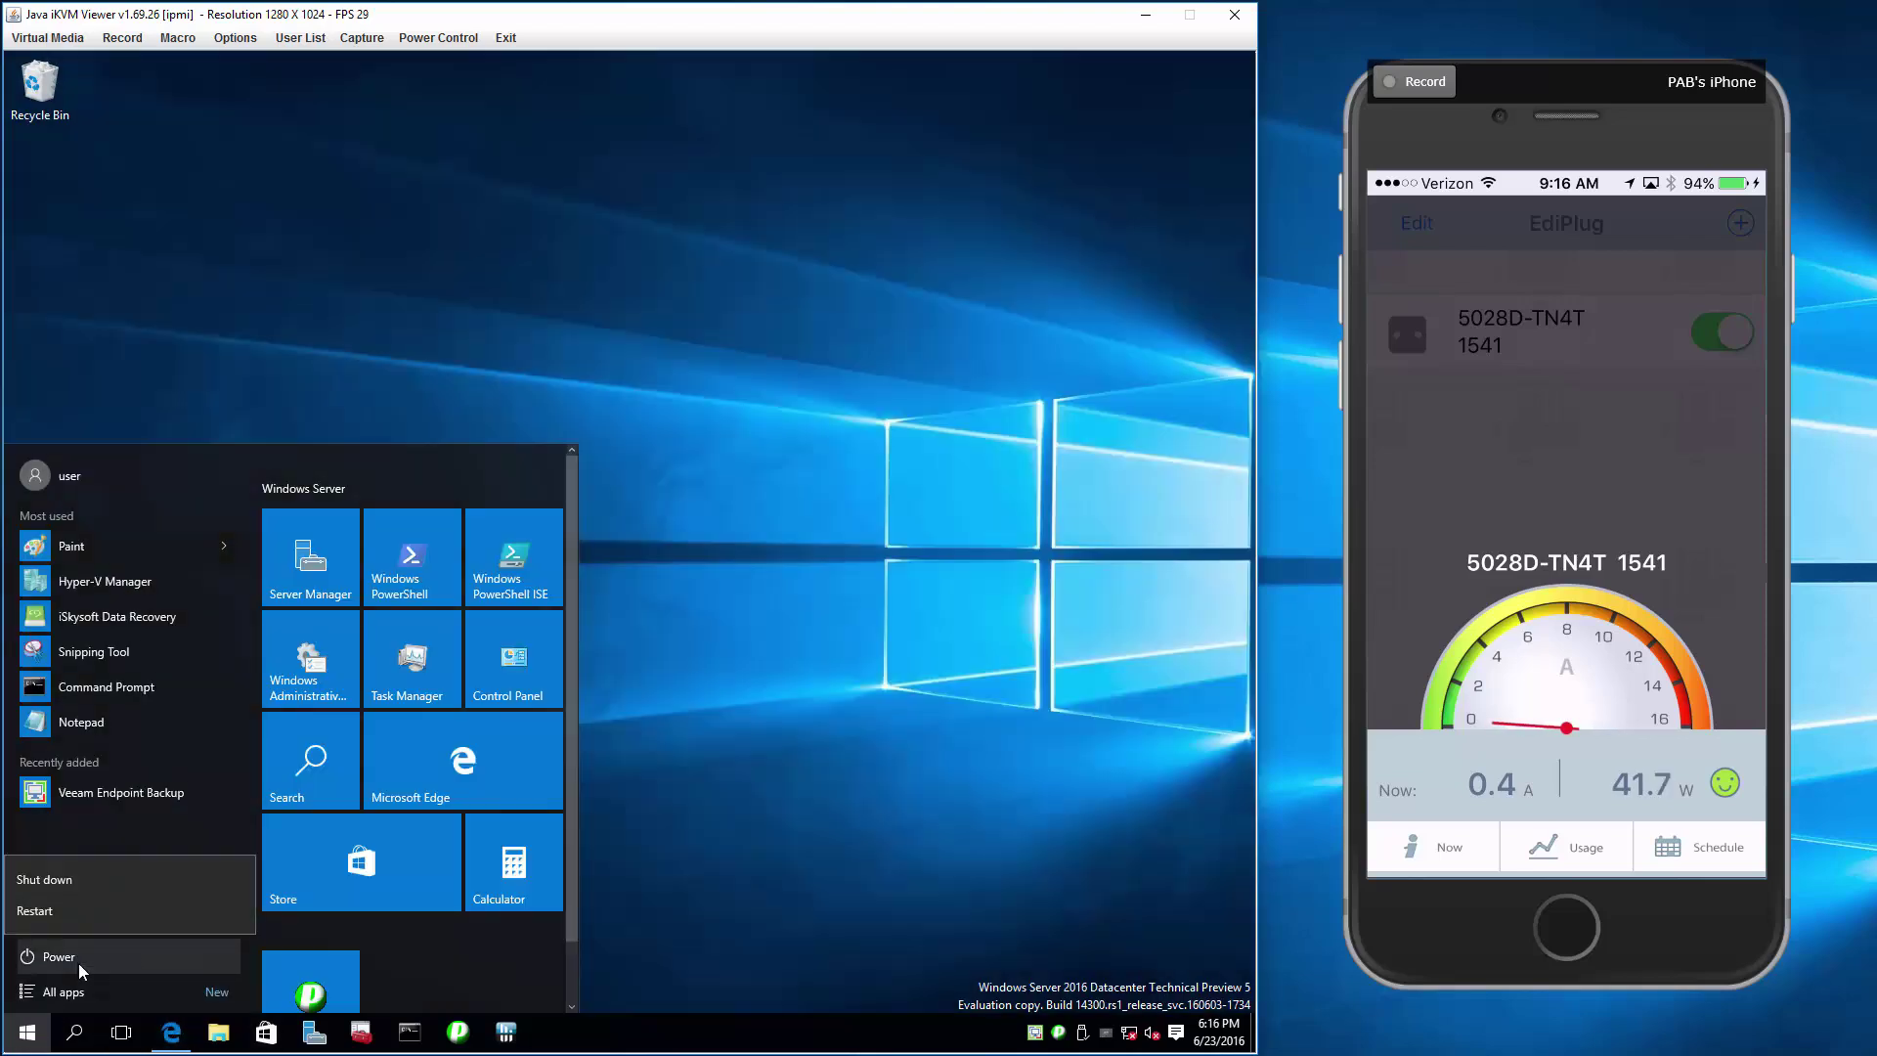
{"action": "left_click", "coordinate": [97, 908]}
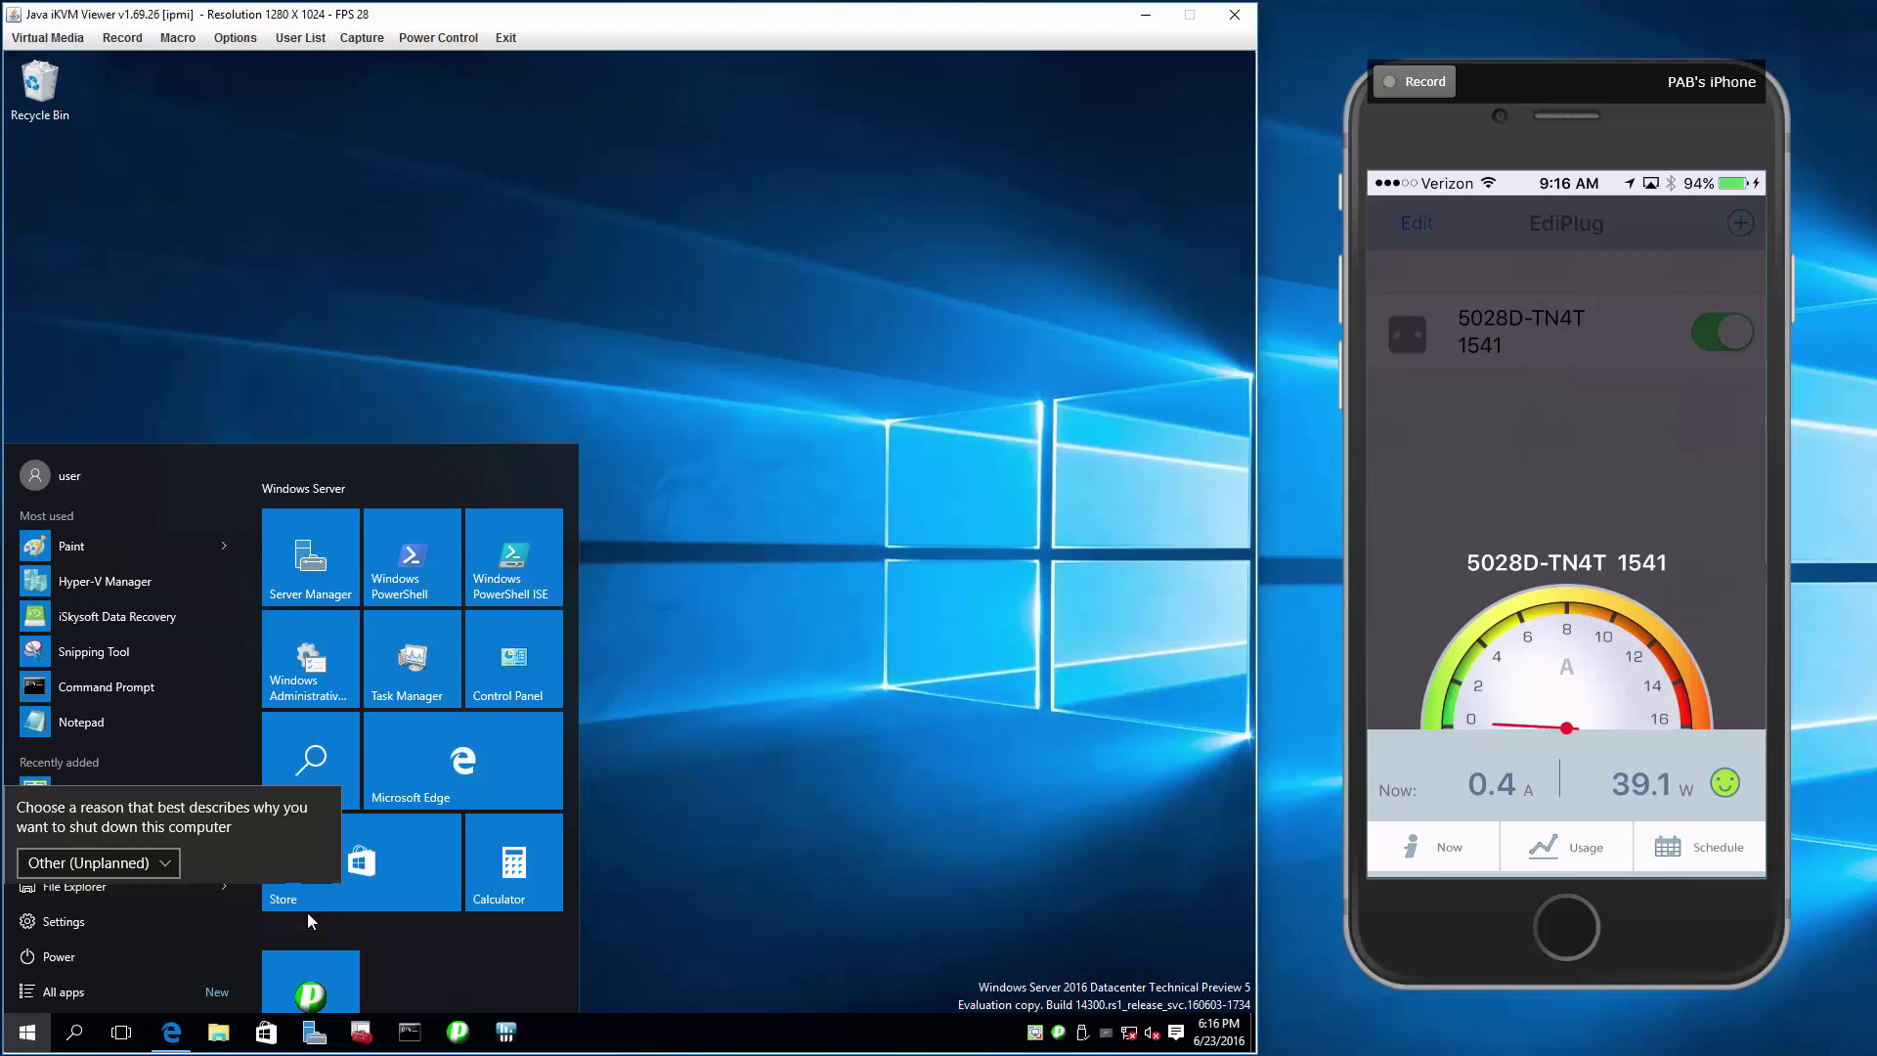
{"action": "left_click", "coordinate": [309, 912]}
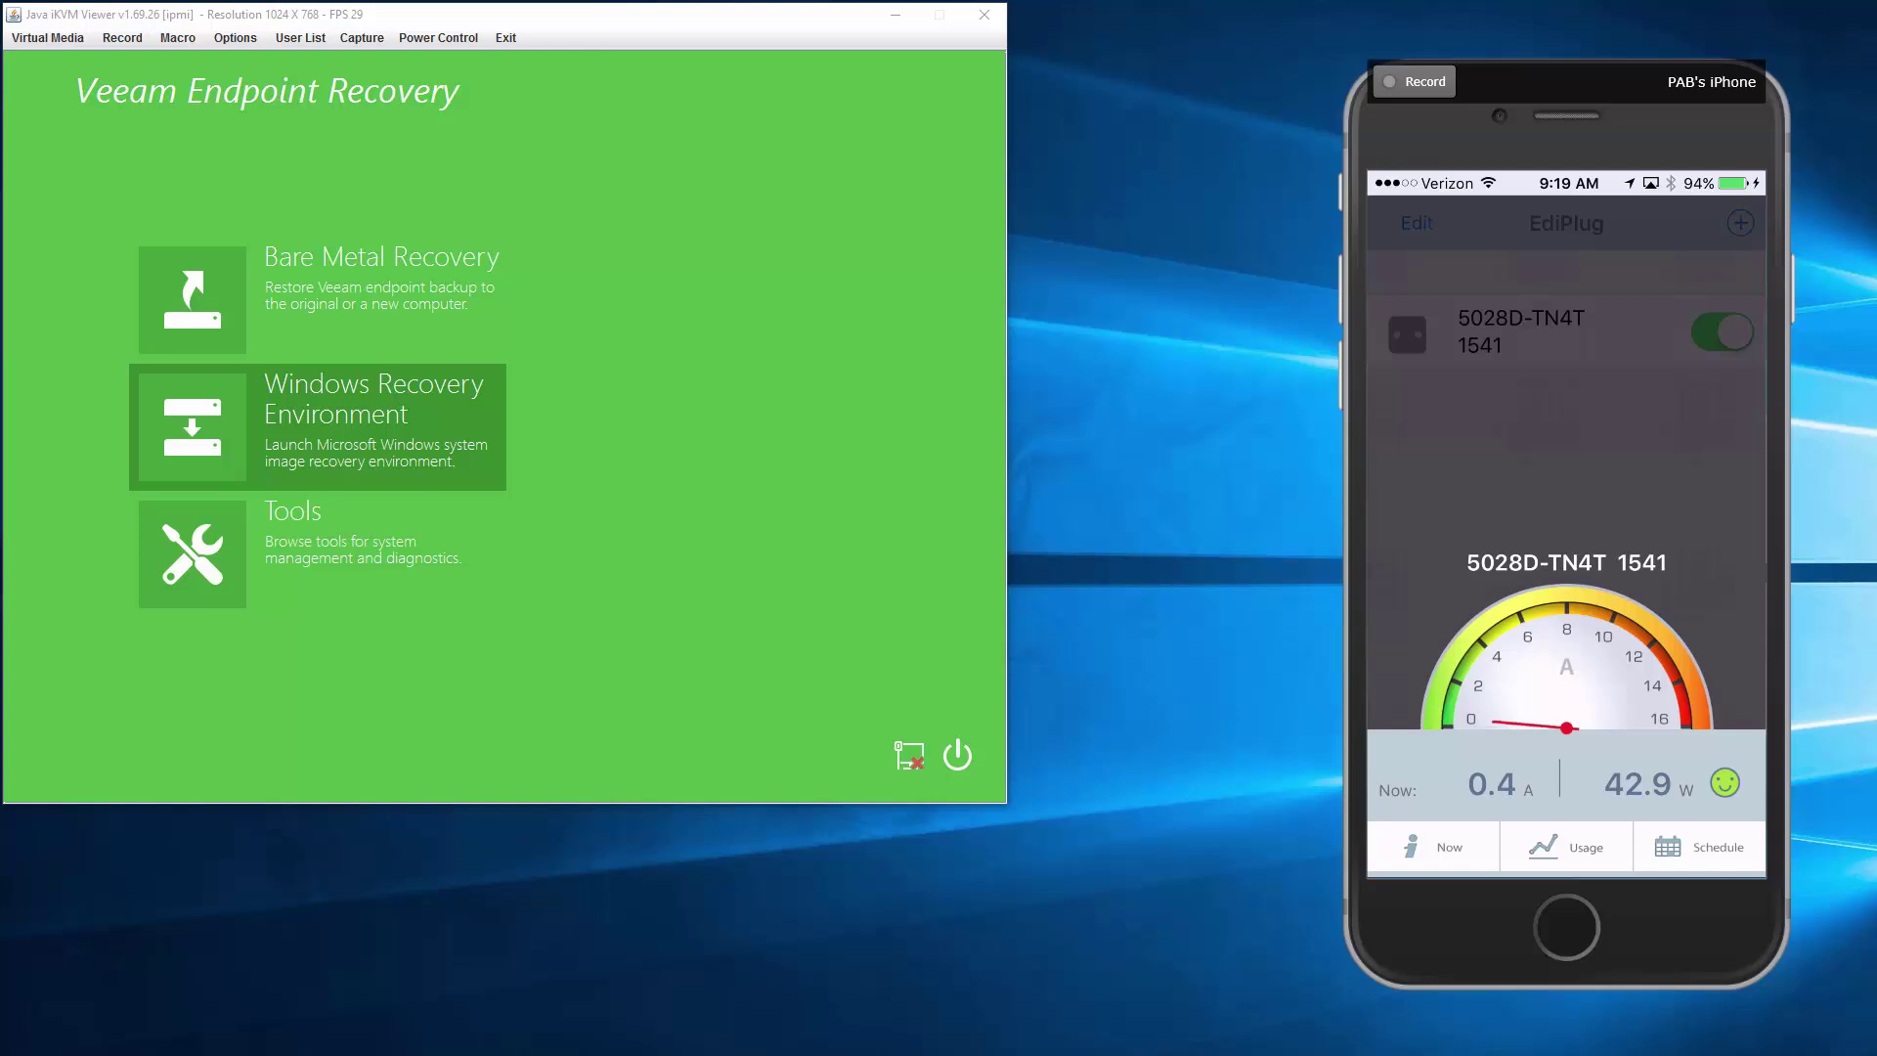
Step: Run Bare Metal Recovery from the local backup file, restoring the entire computer from the 6/23/2016 4:29 AM increment restore point
{"action": "left_click", "coordinate": [412, 290]}
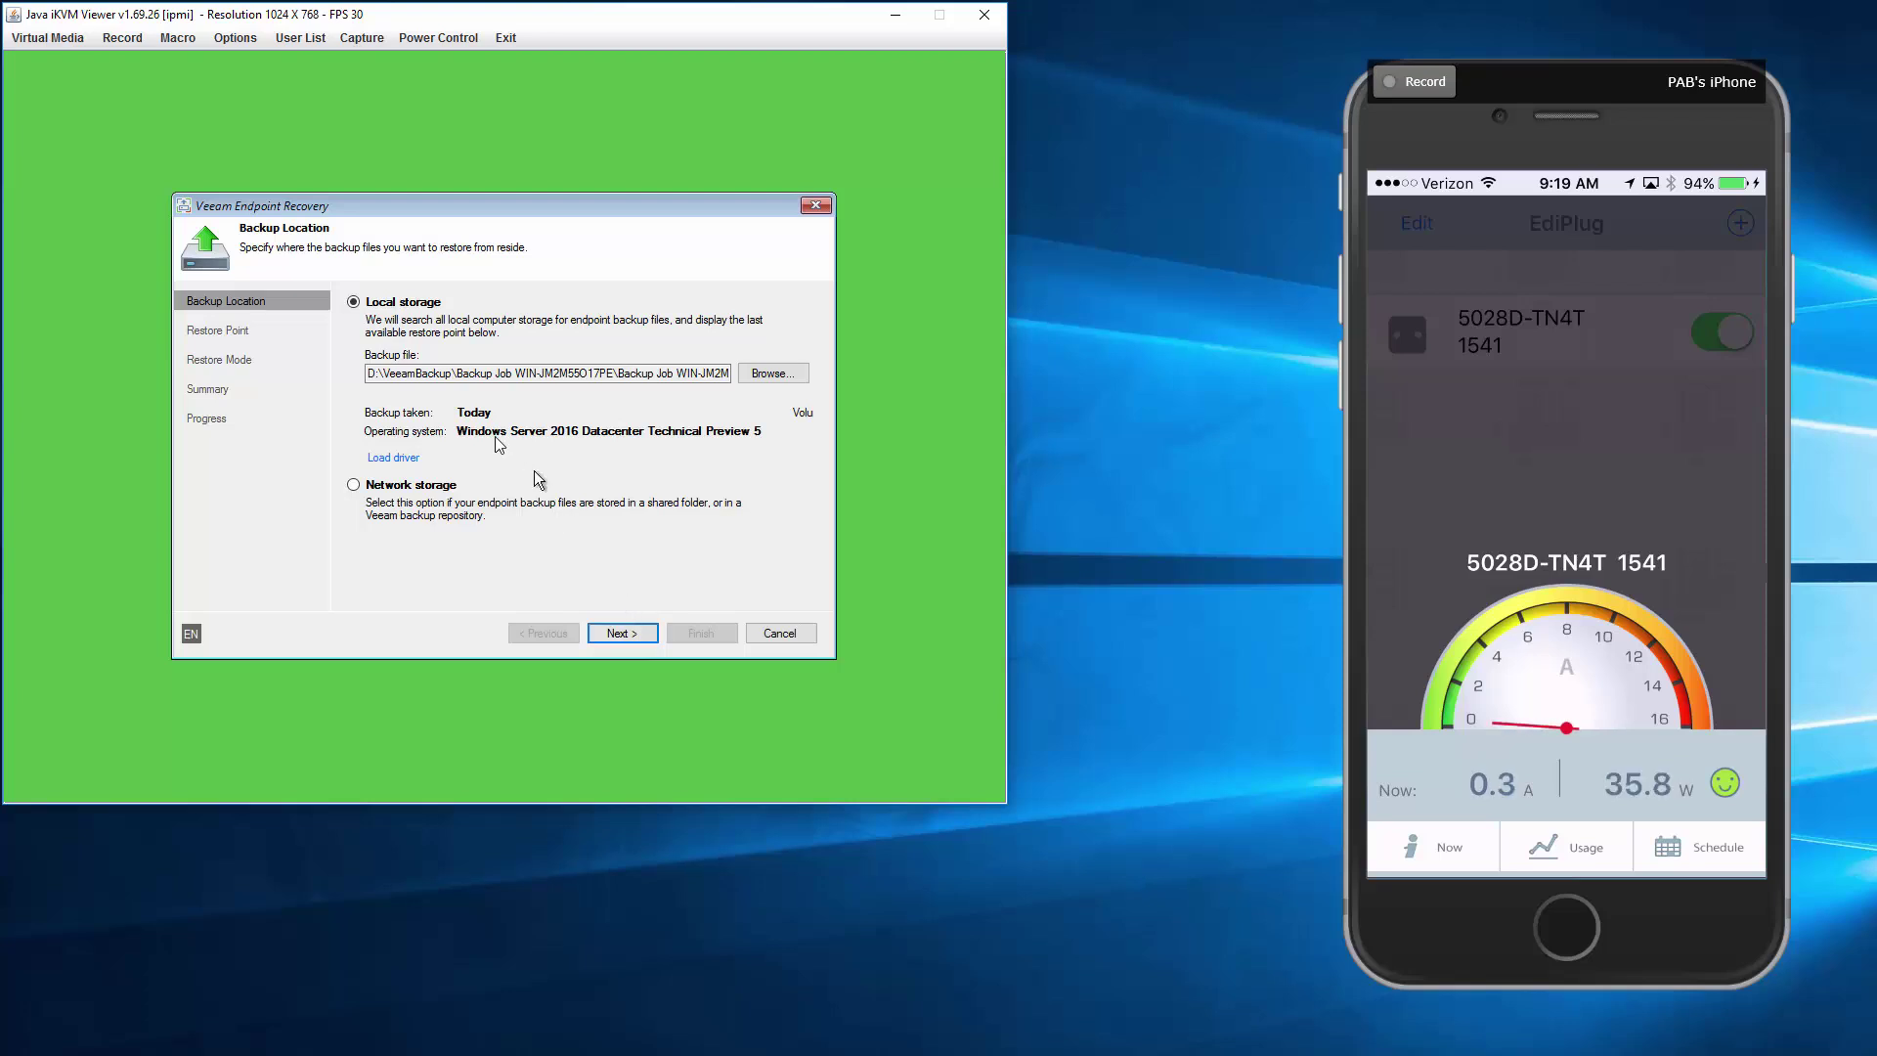
{"action": "left_click", "coordinate": [631, 636]}
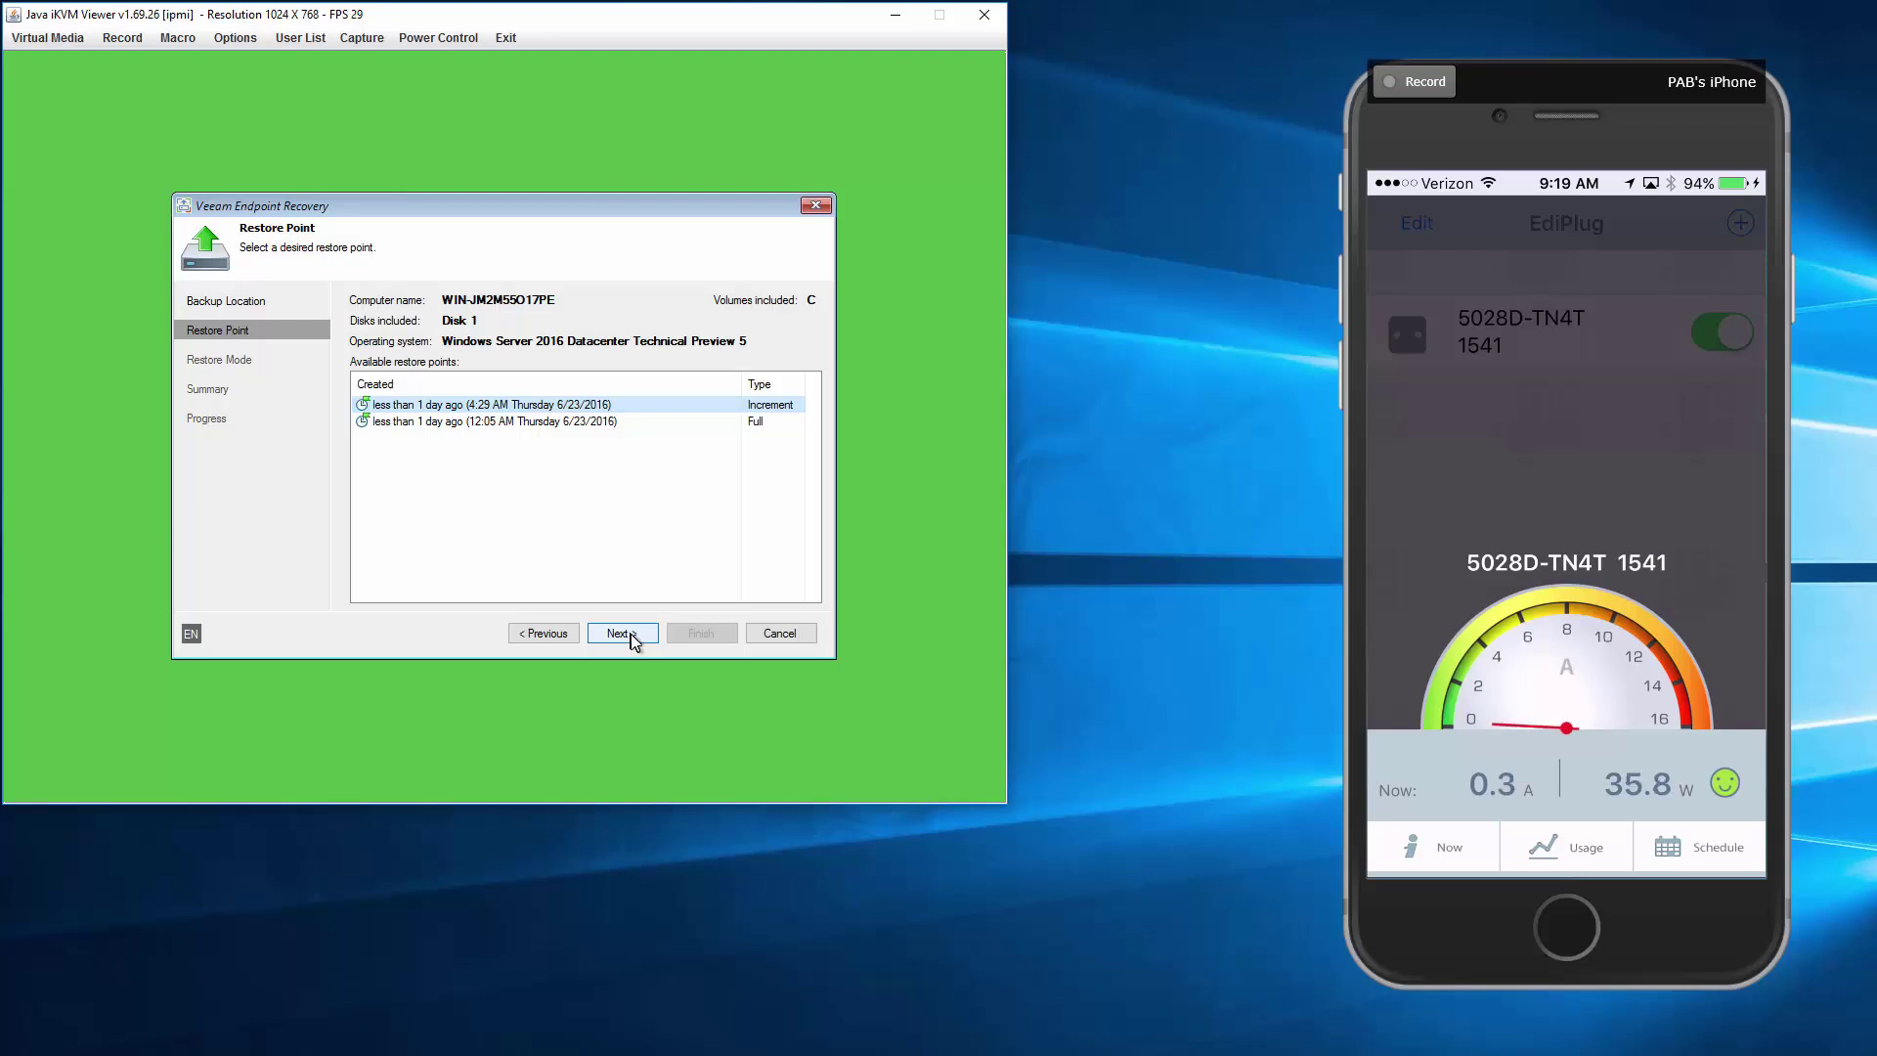
{"action": "left_click", "coordinate": [645, 636]}
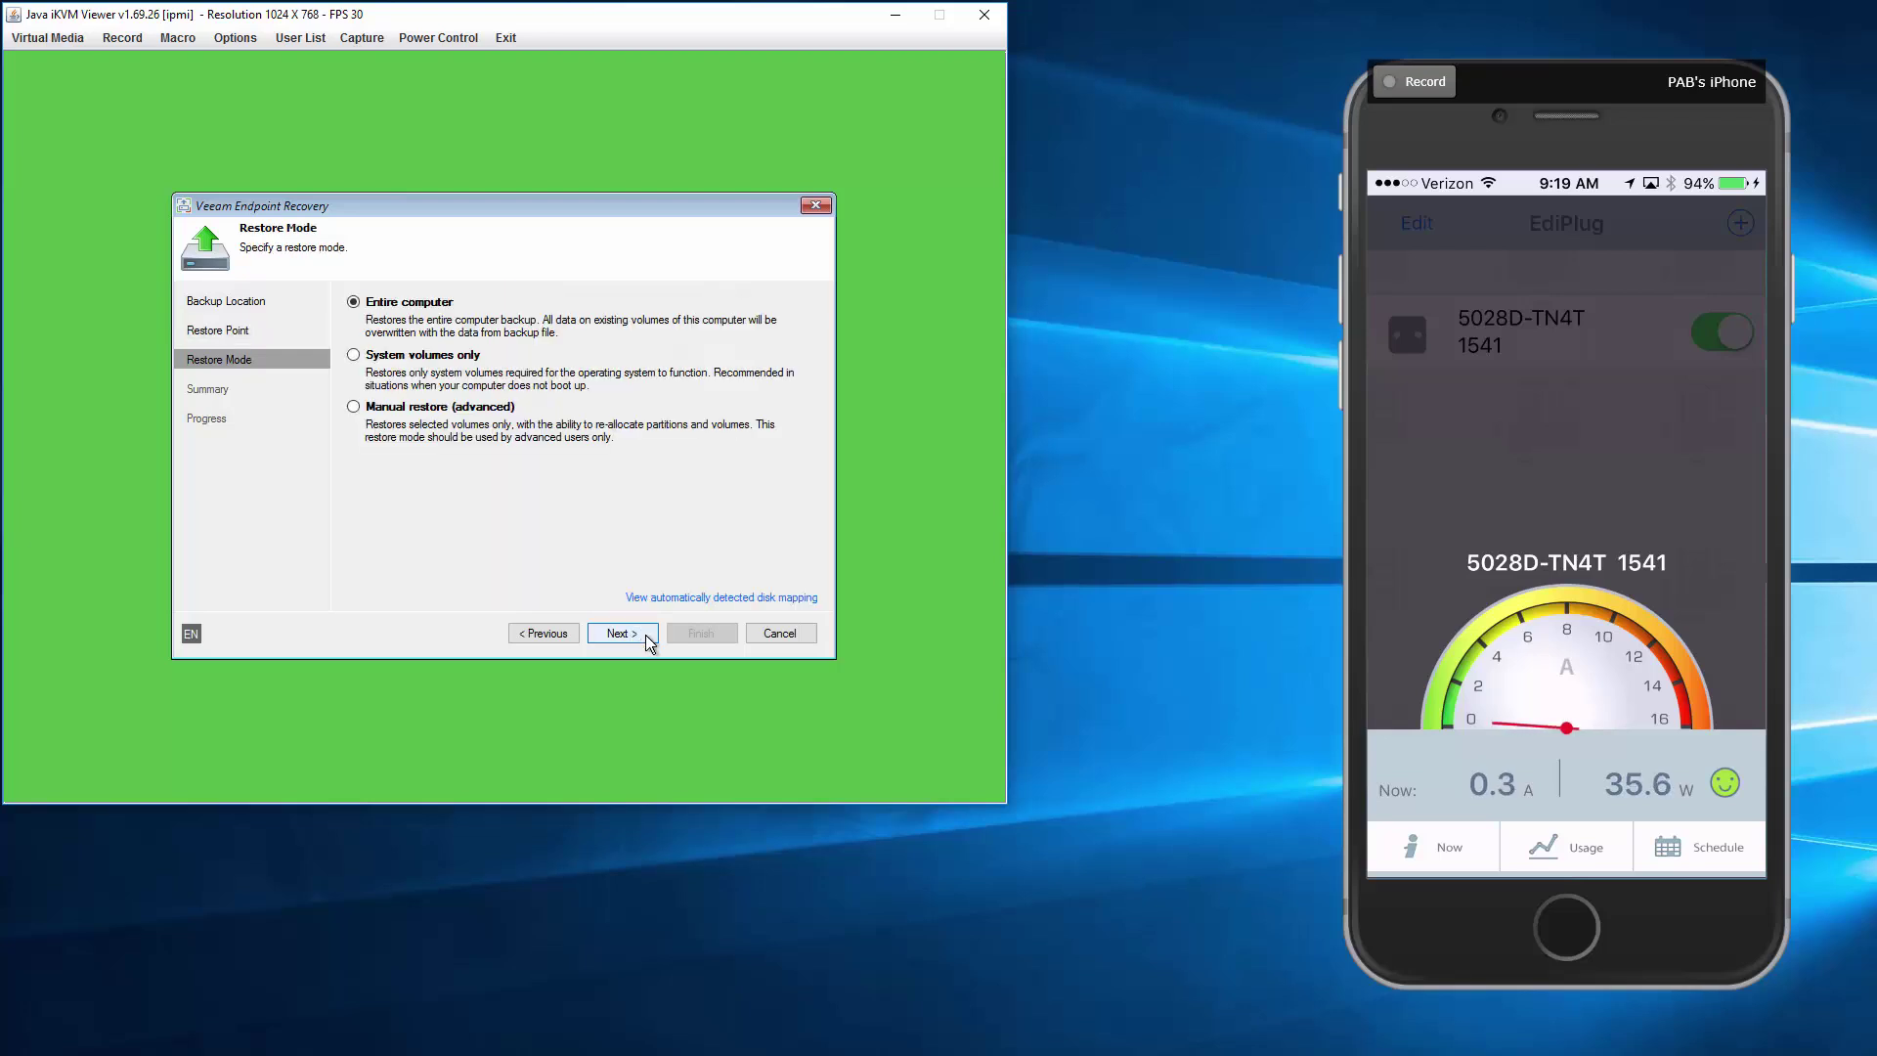
{"action": "left_click", "coordinate": [646, 635]}
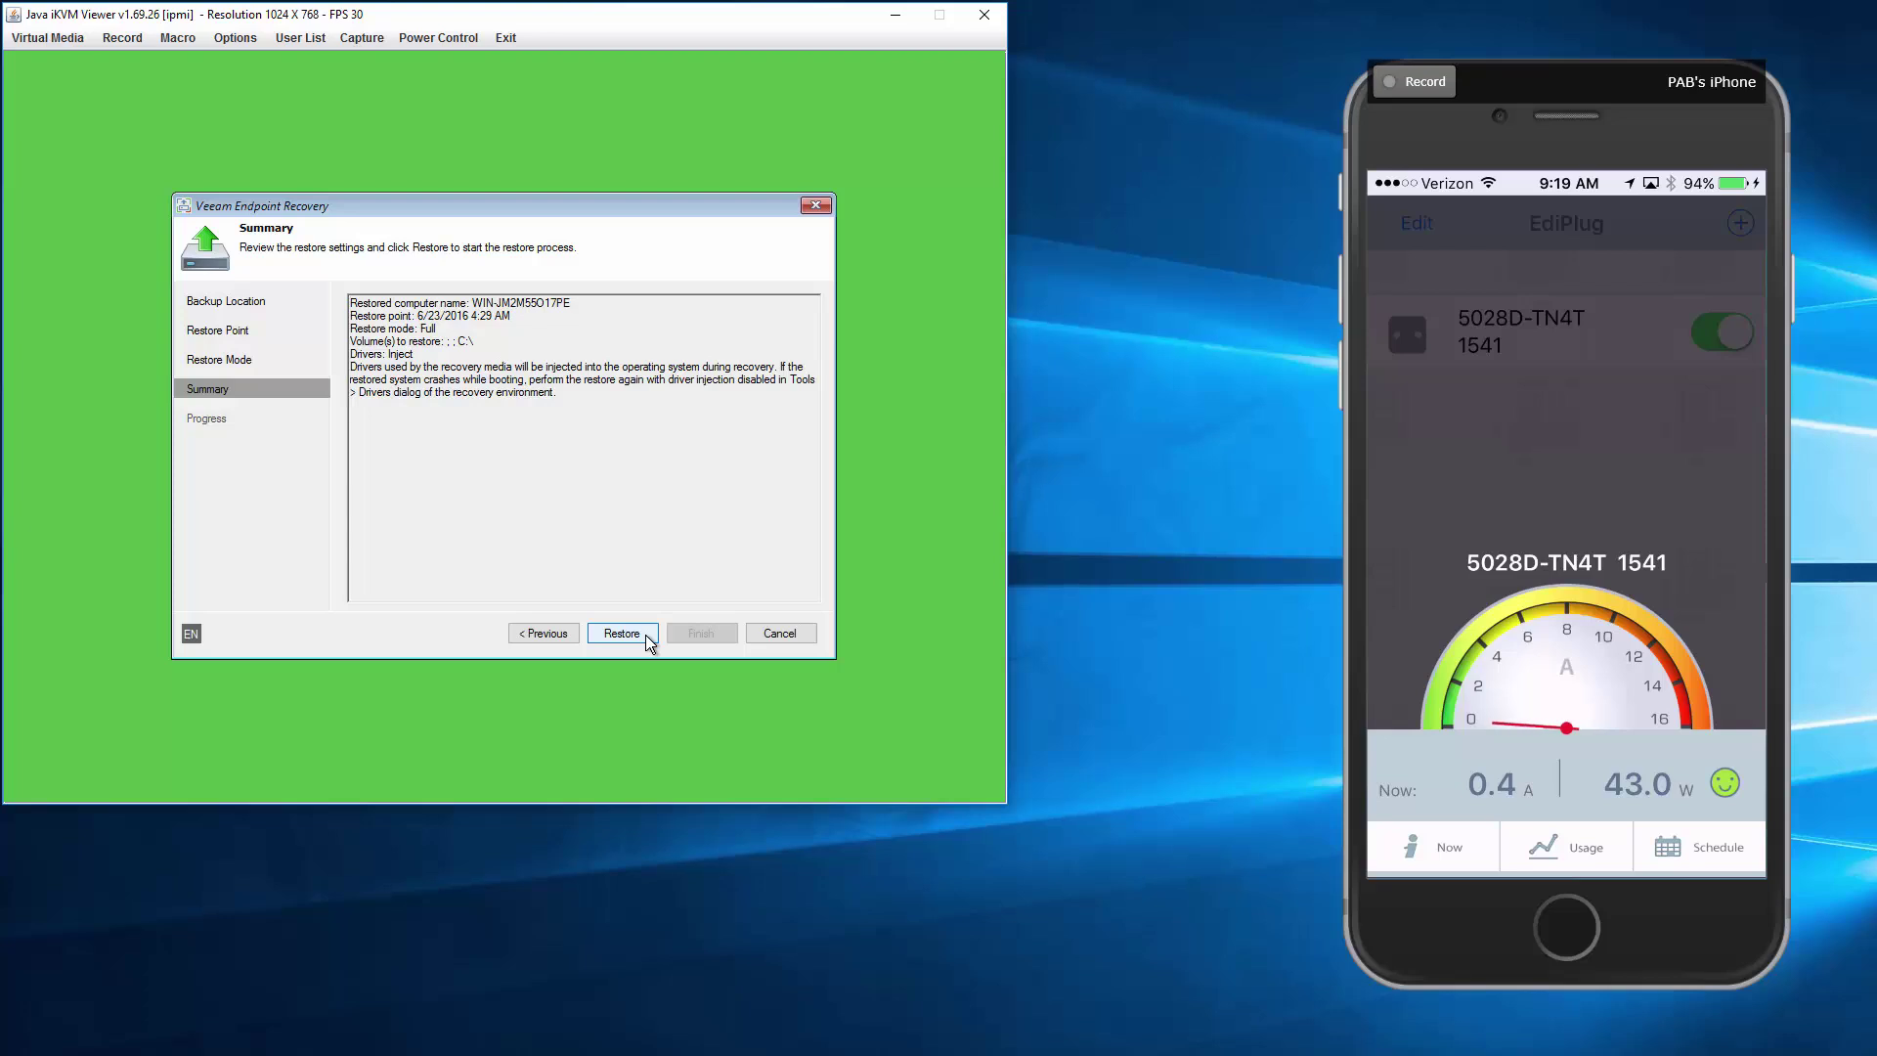
{"action": "left_click", "coordinate": [645, 637]}
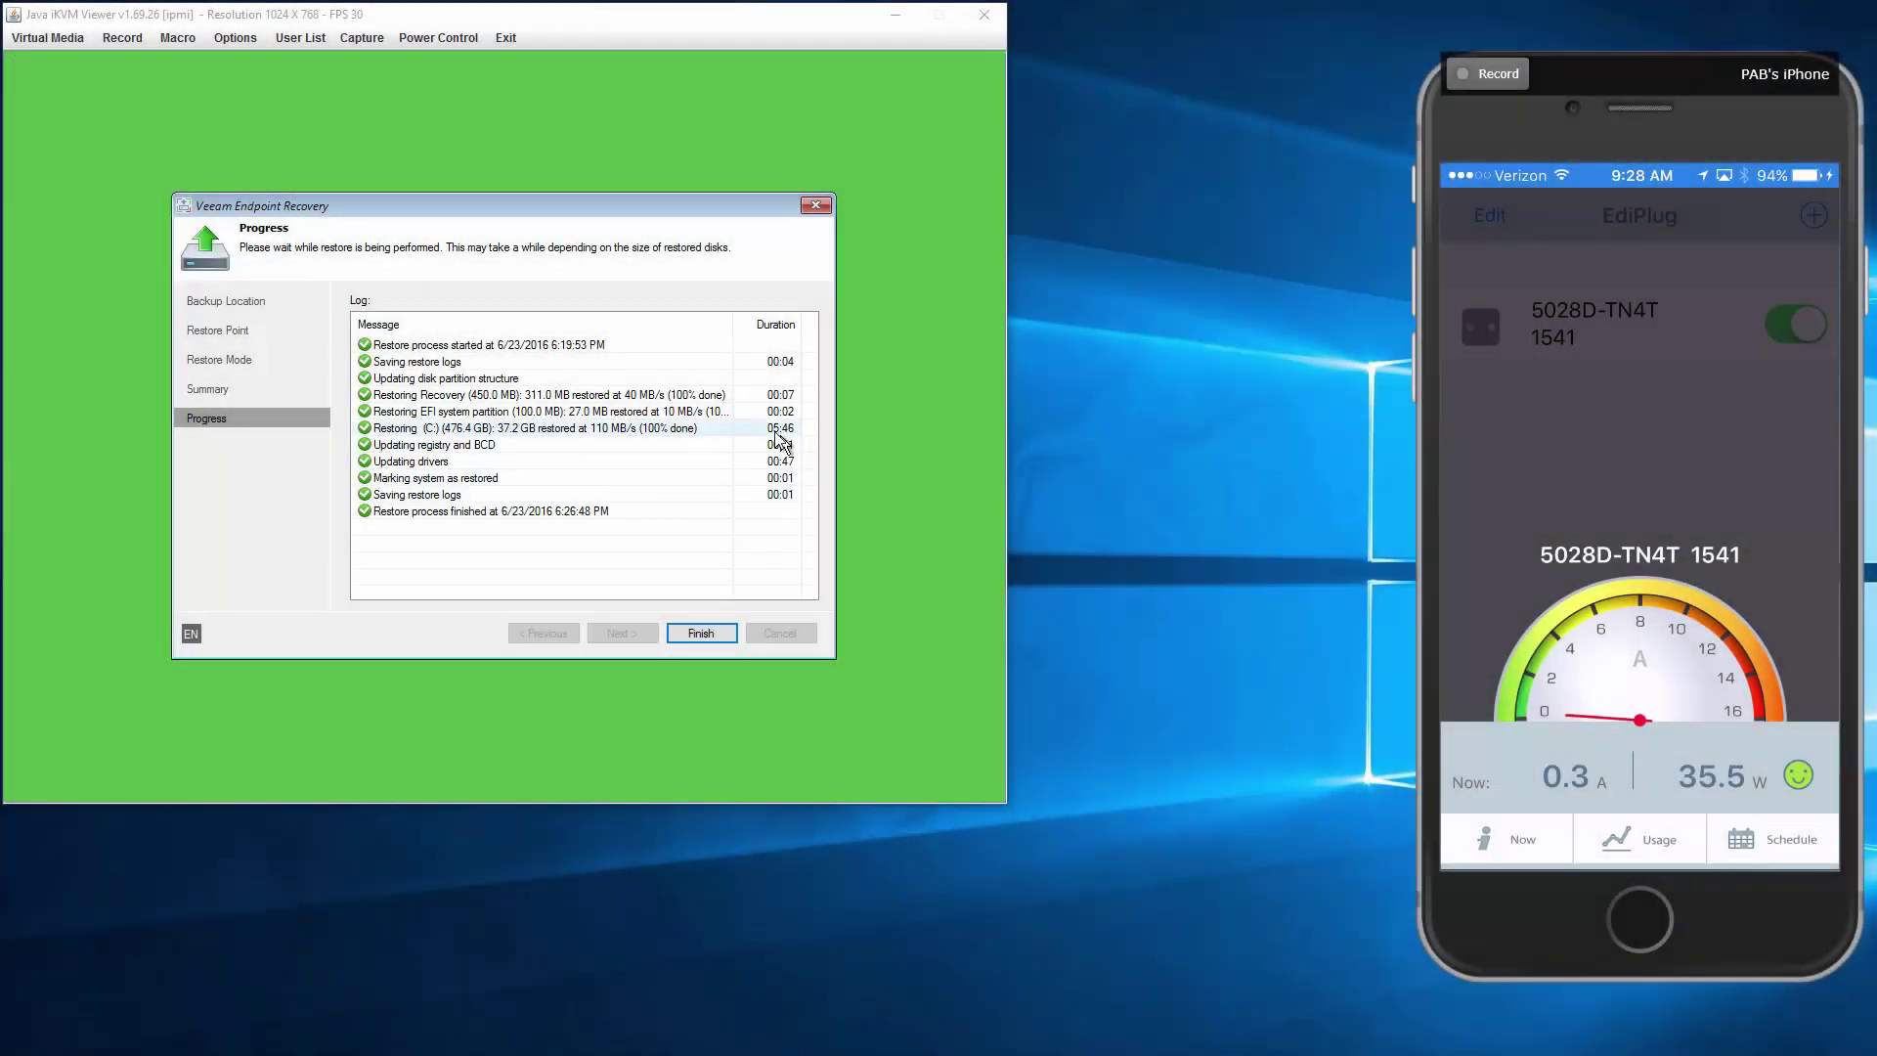
Step: Finish the recovery wizard with a reboot, and boot the computer from Windows Boot Manager in the boot device list
{"action": "left_click", "coordinate": [700, 633]}
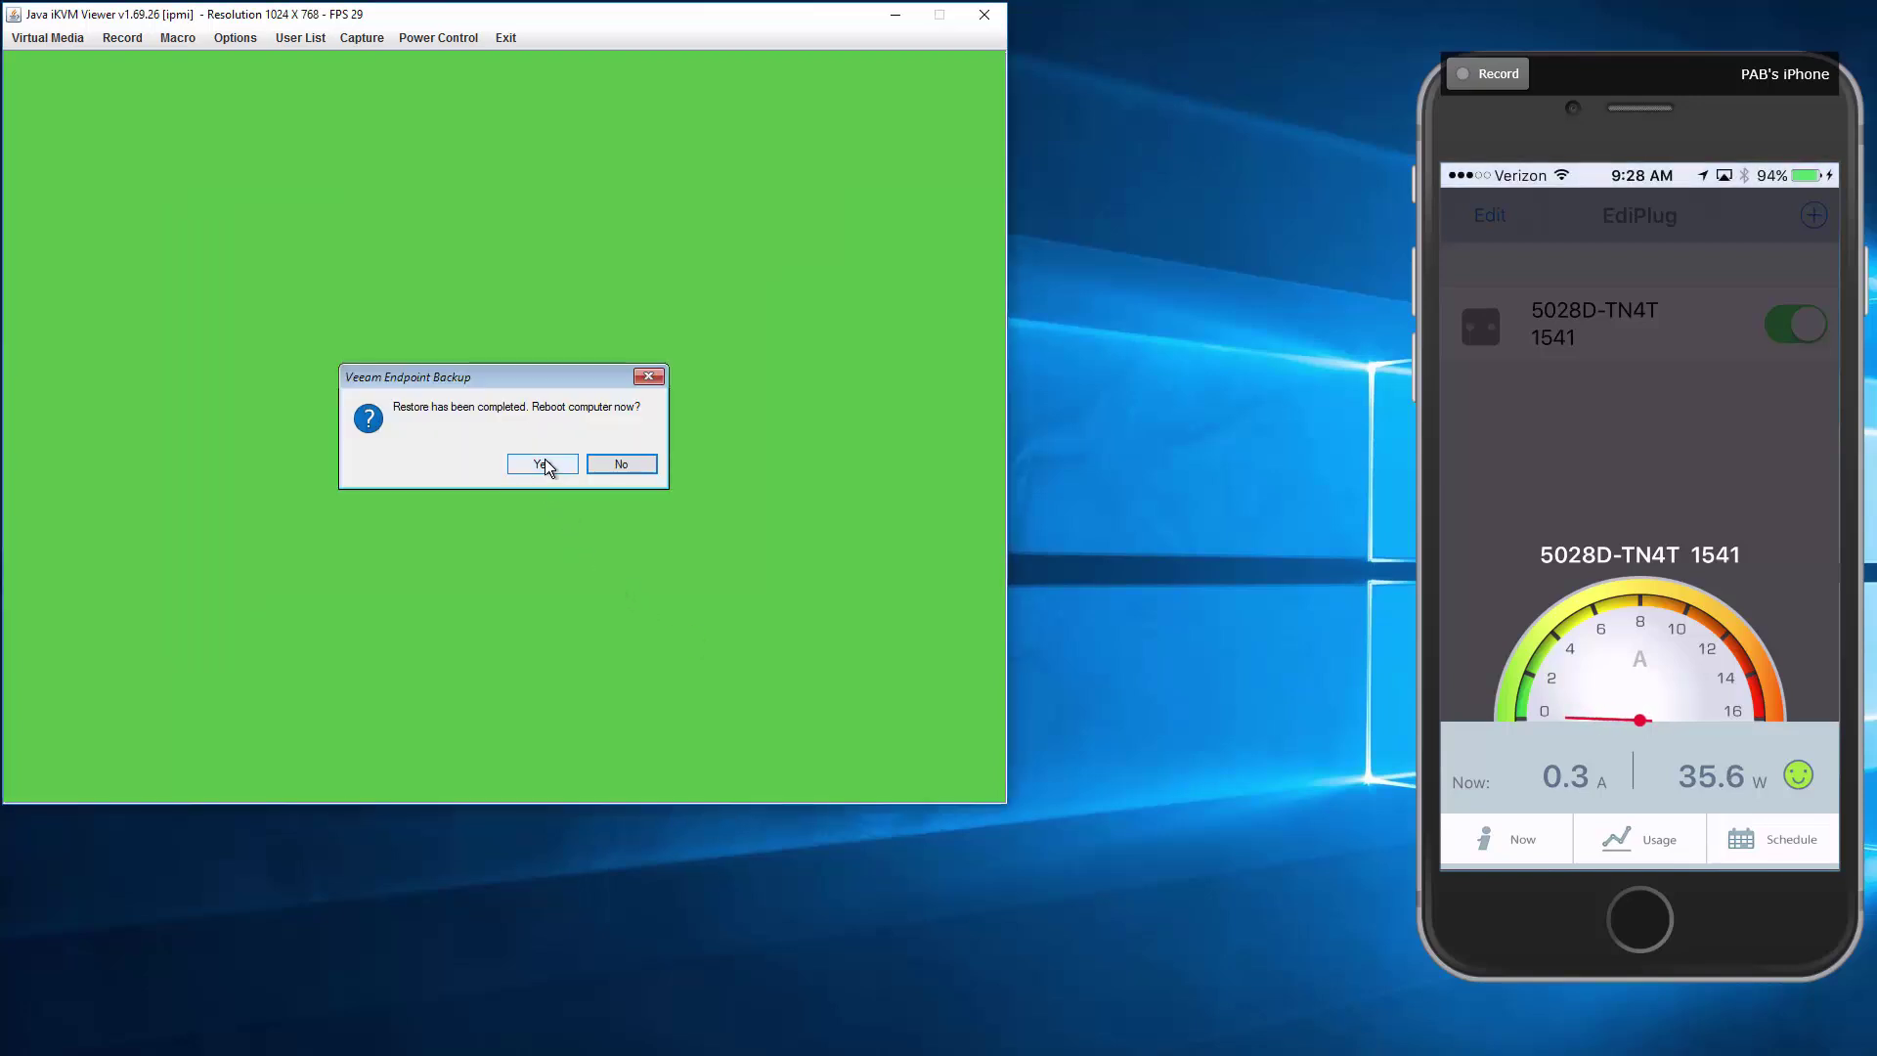
{"action": "left_click", "coordinate": [545, 464]}
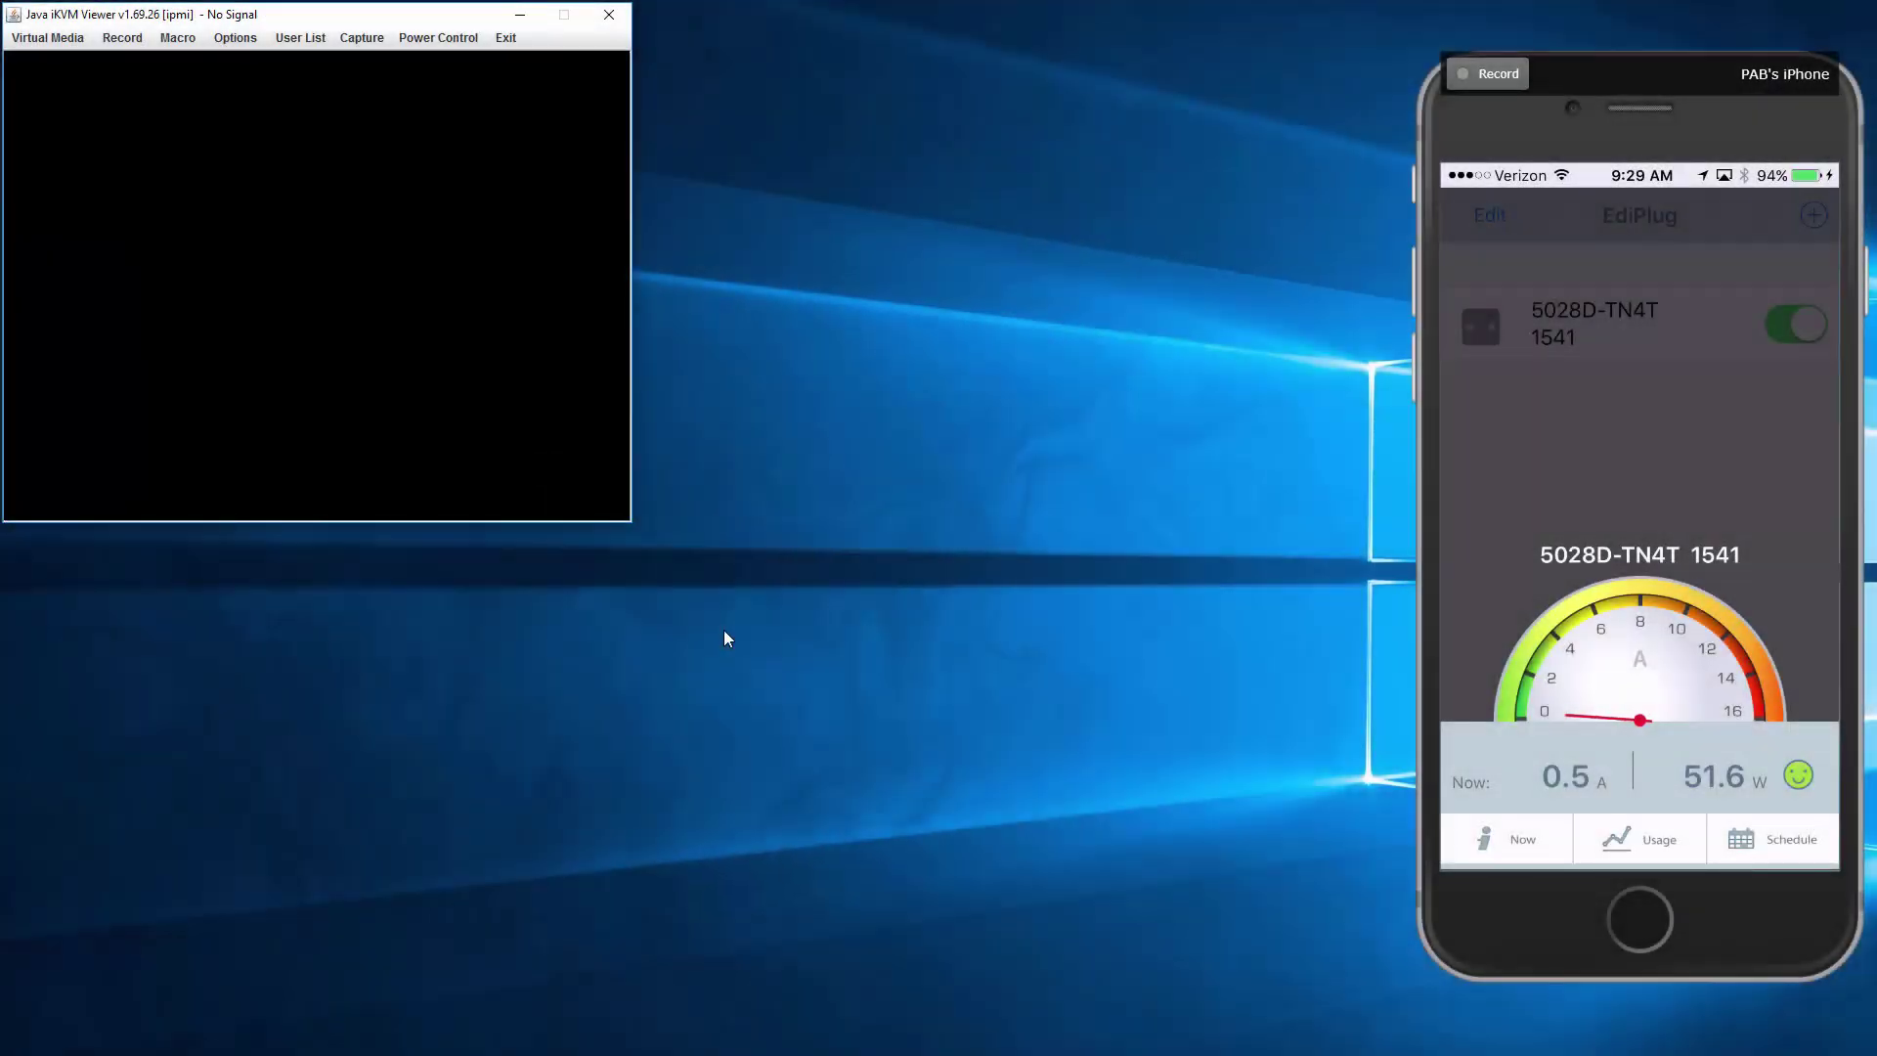
{"action": "key", "text": "F11"}
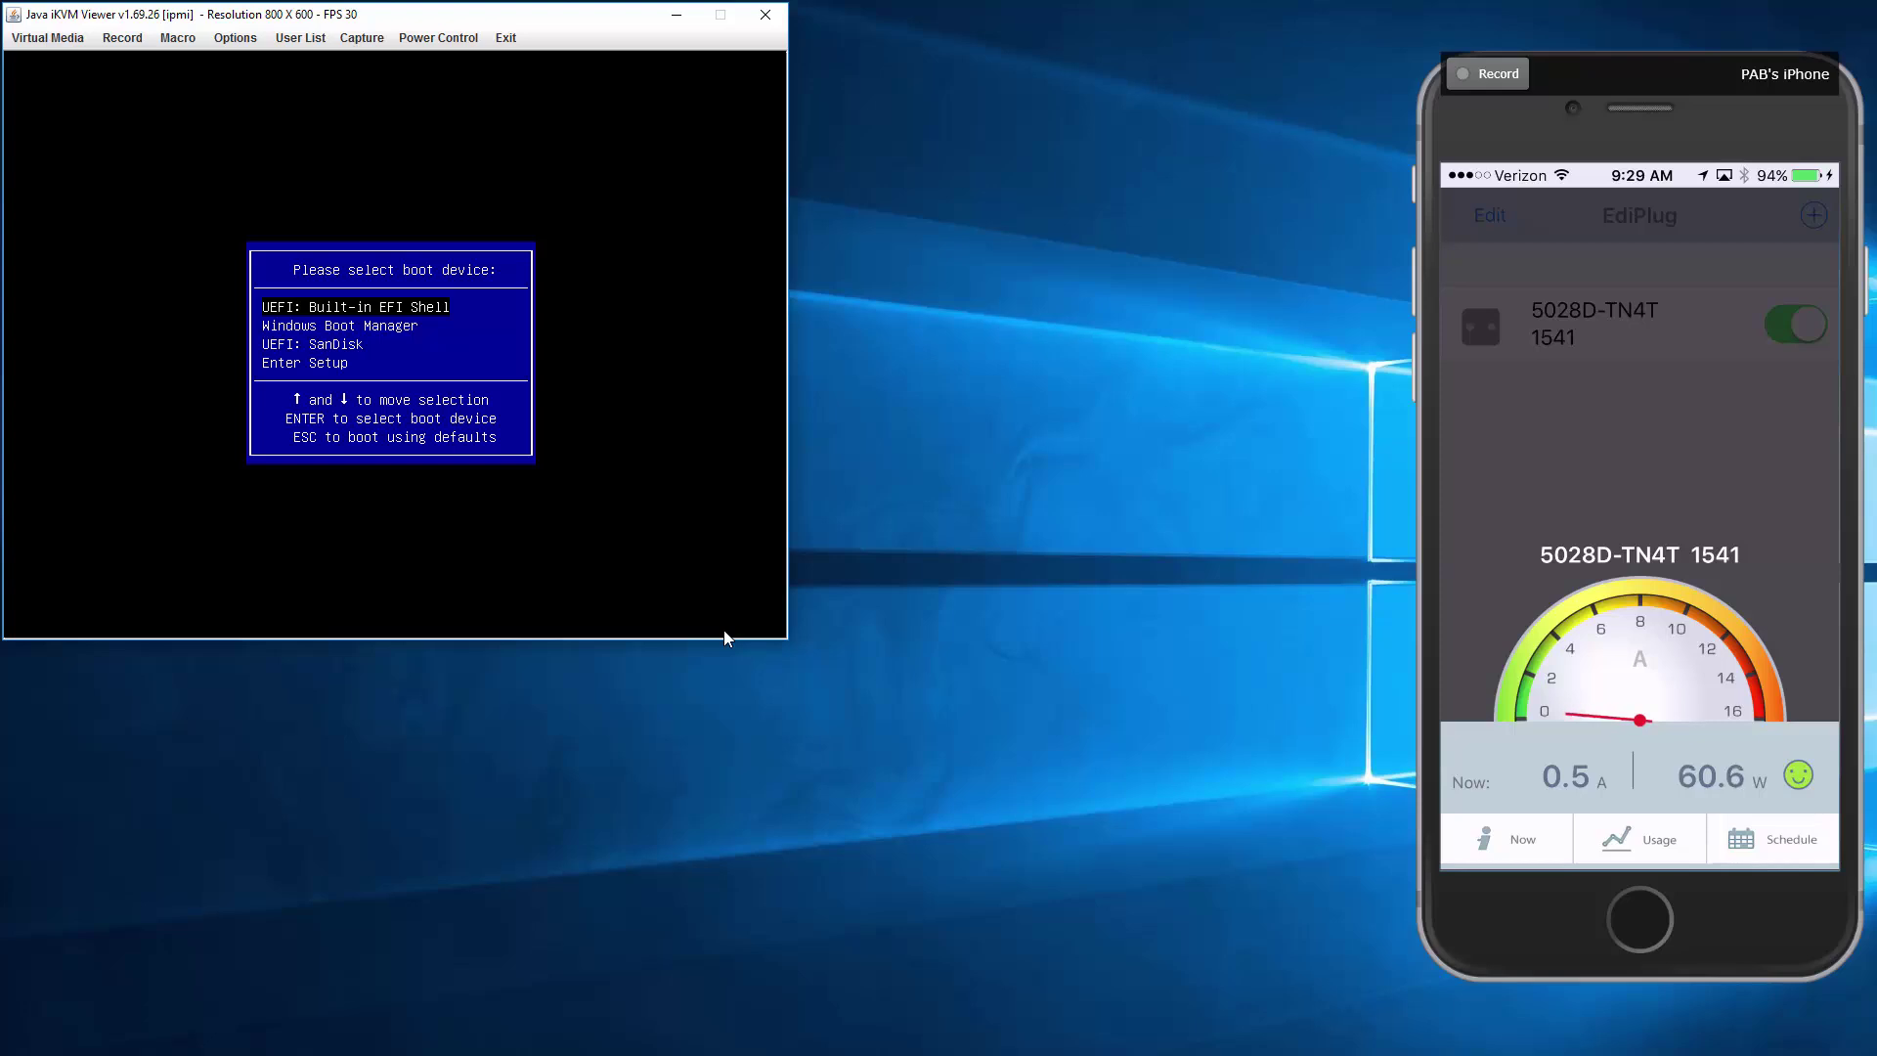
{"action": "key", "text": "Down"}
{"action": "key", "text": "Return"}
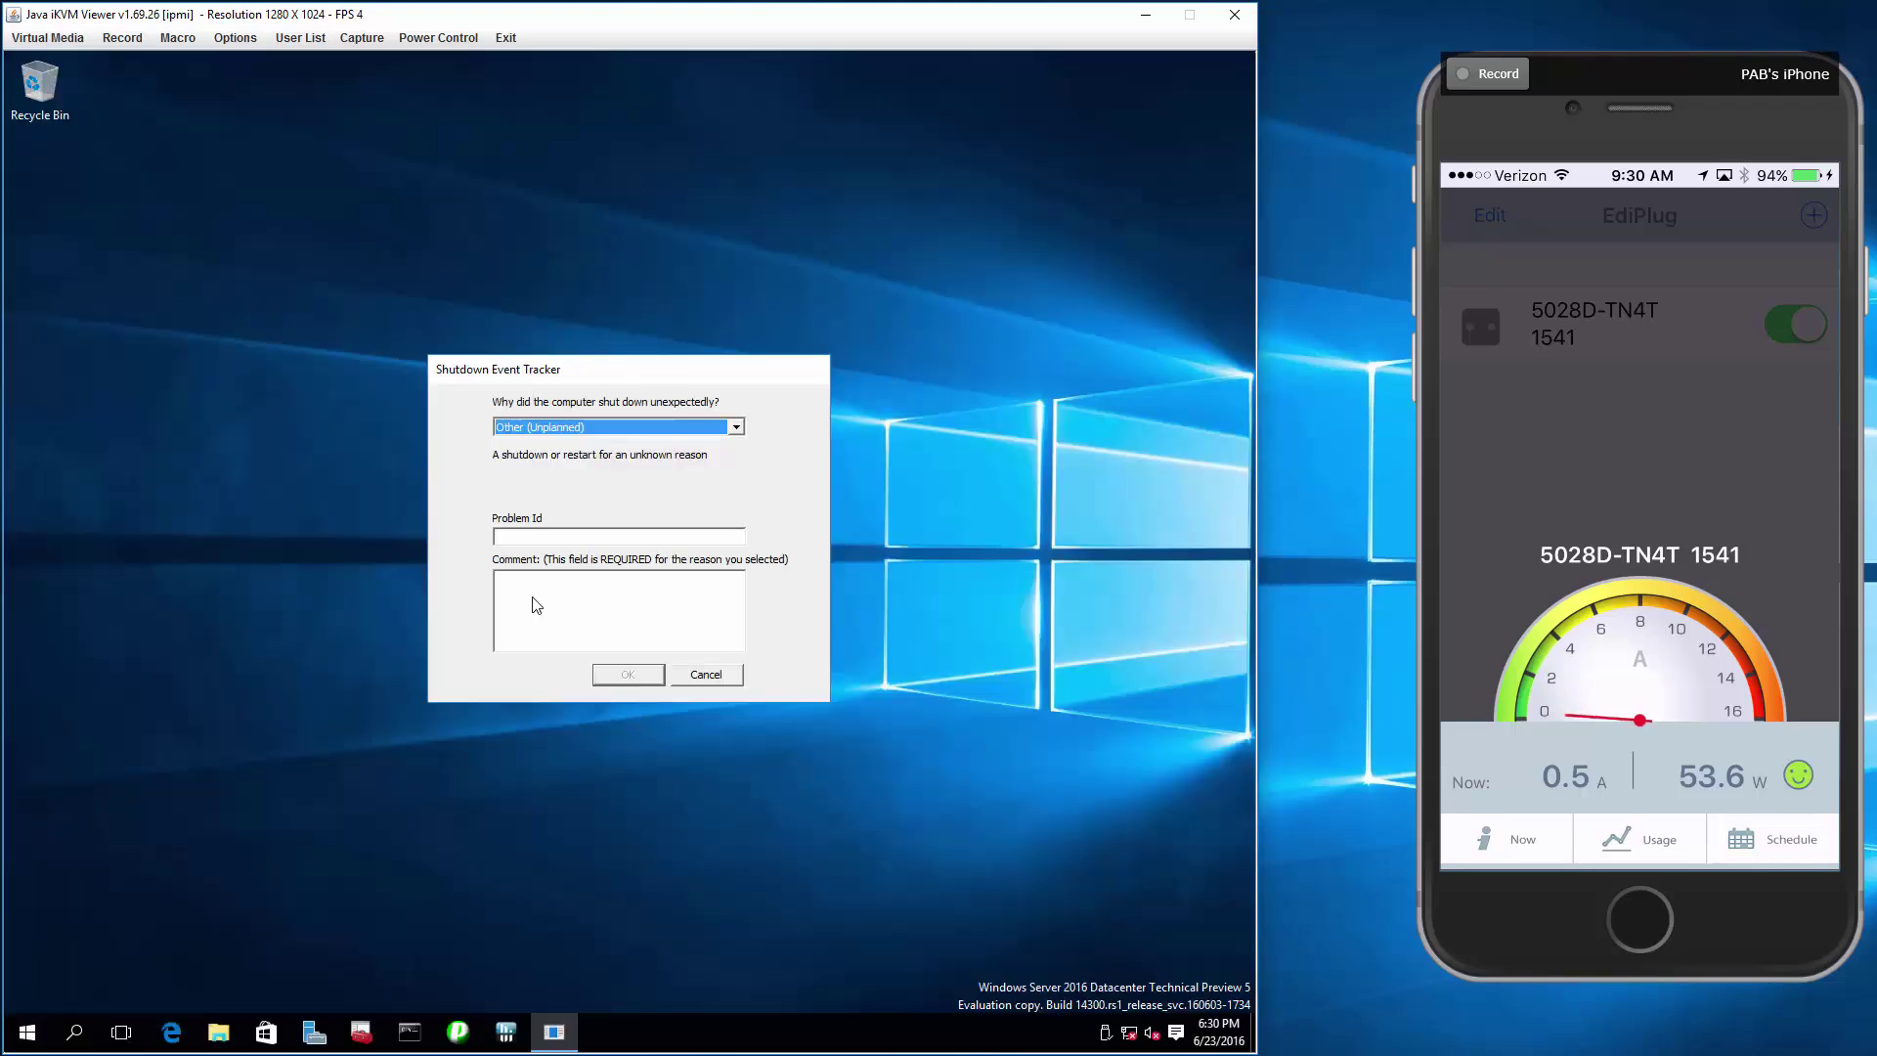
Step: Dismiss the Shutdown Event Tracker without giving a comment, and close Server Manager
{"action": "left_click", "coordinate": [577, 606]}
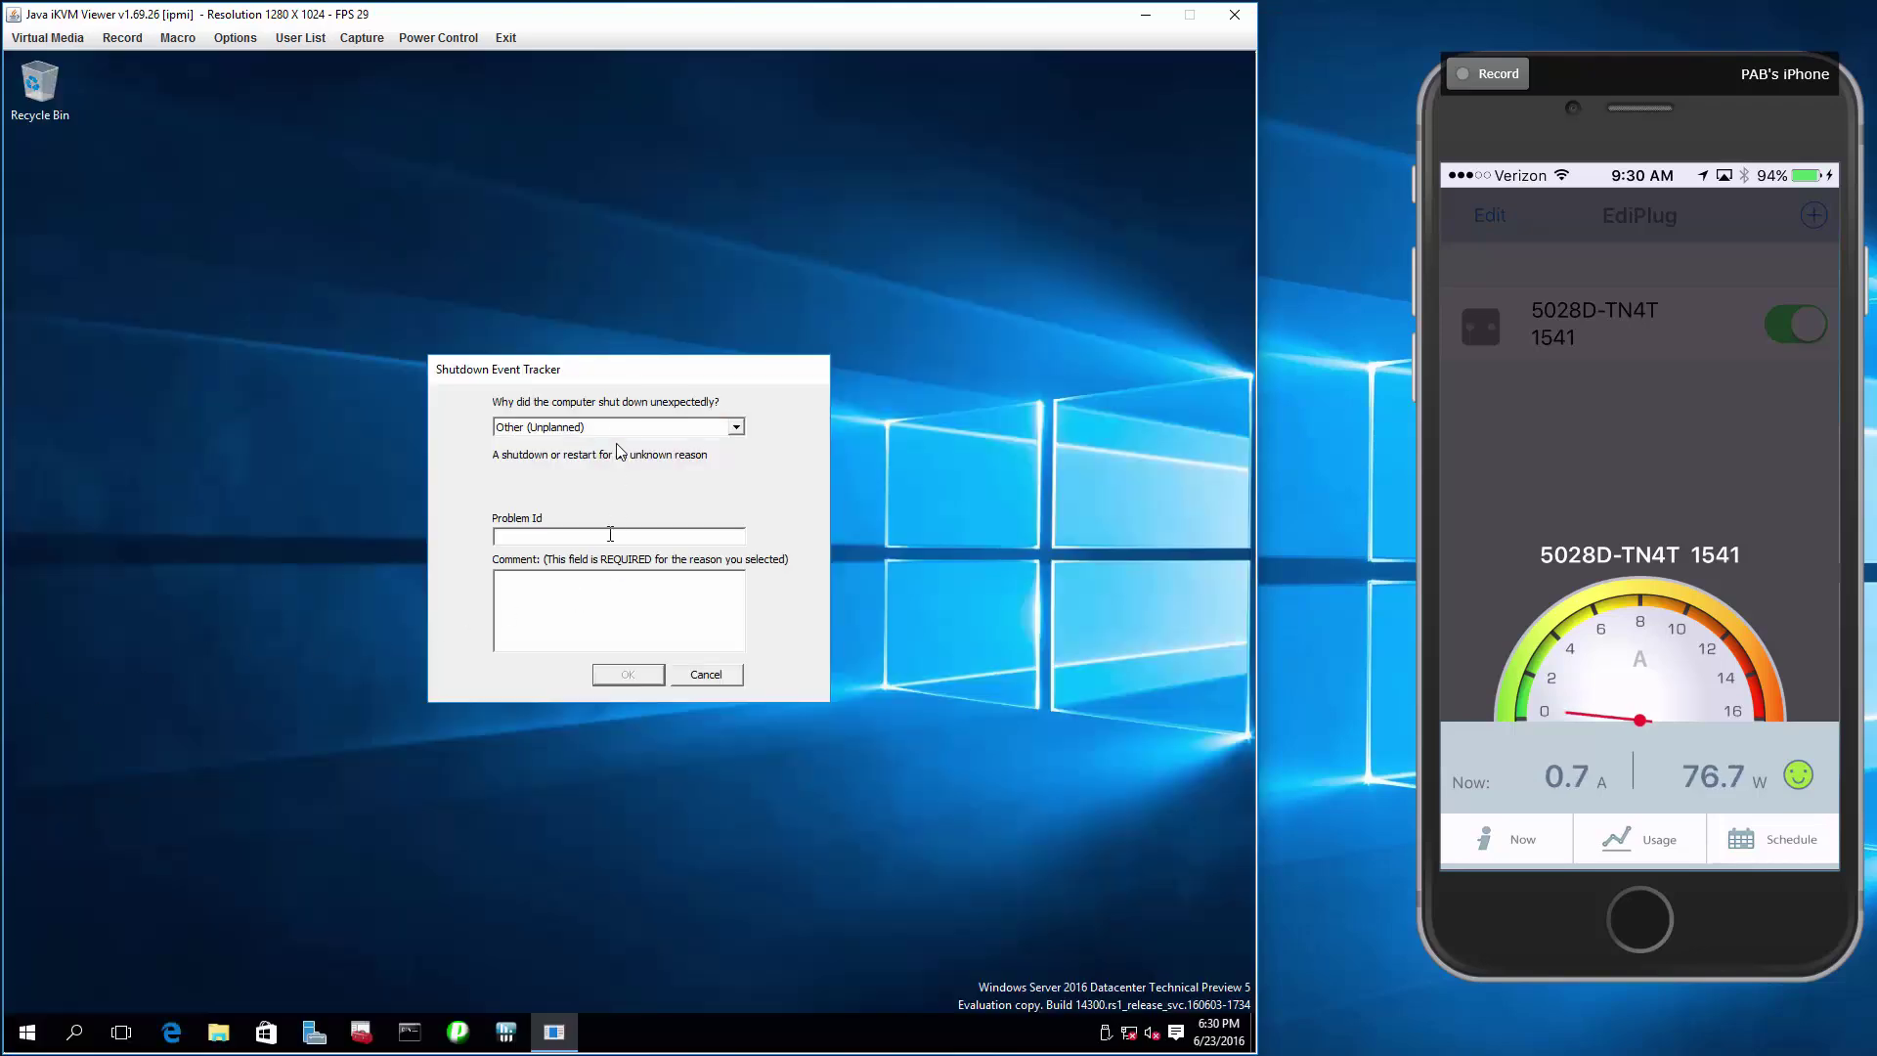
{"action": "left_click", "coordinate": [706, 674]}
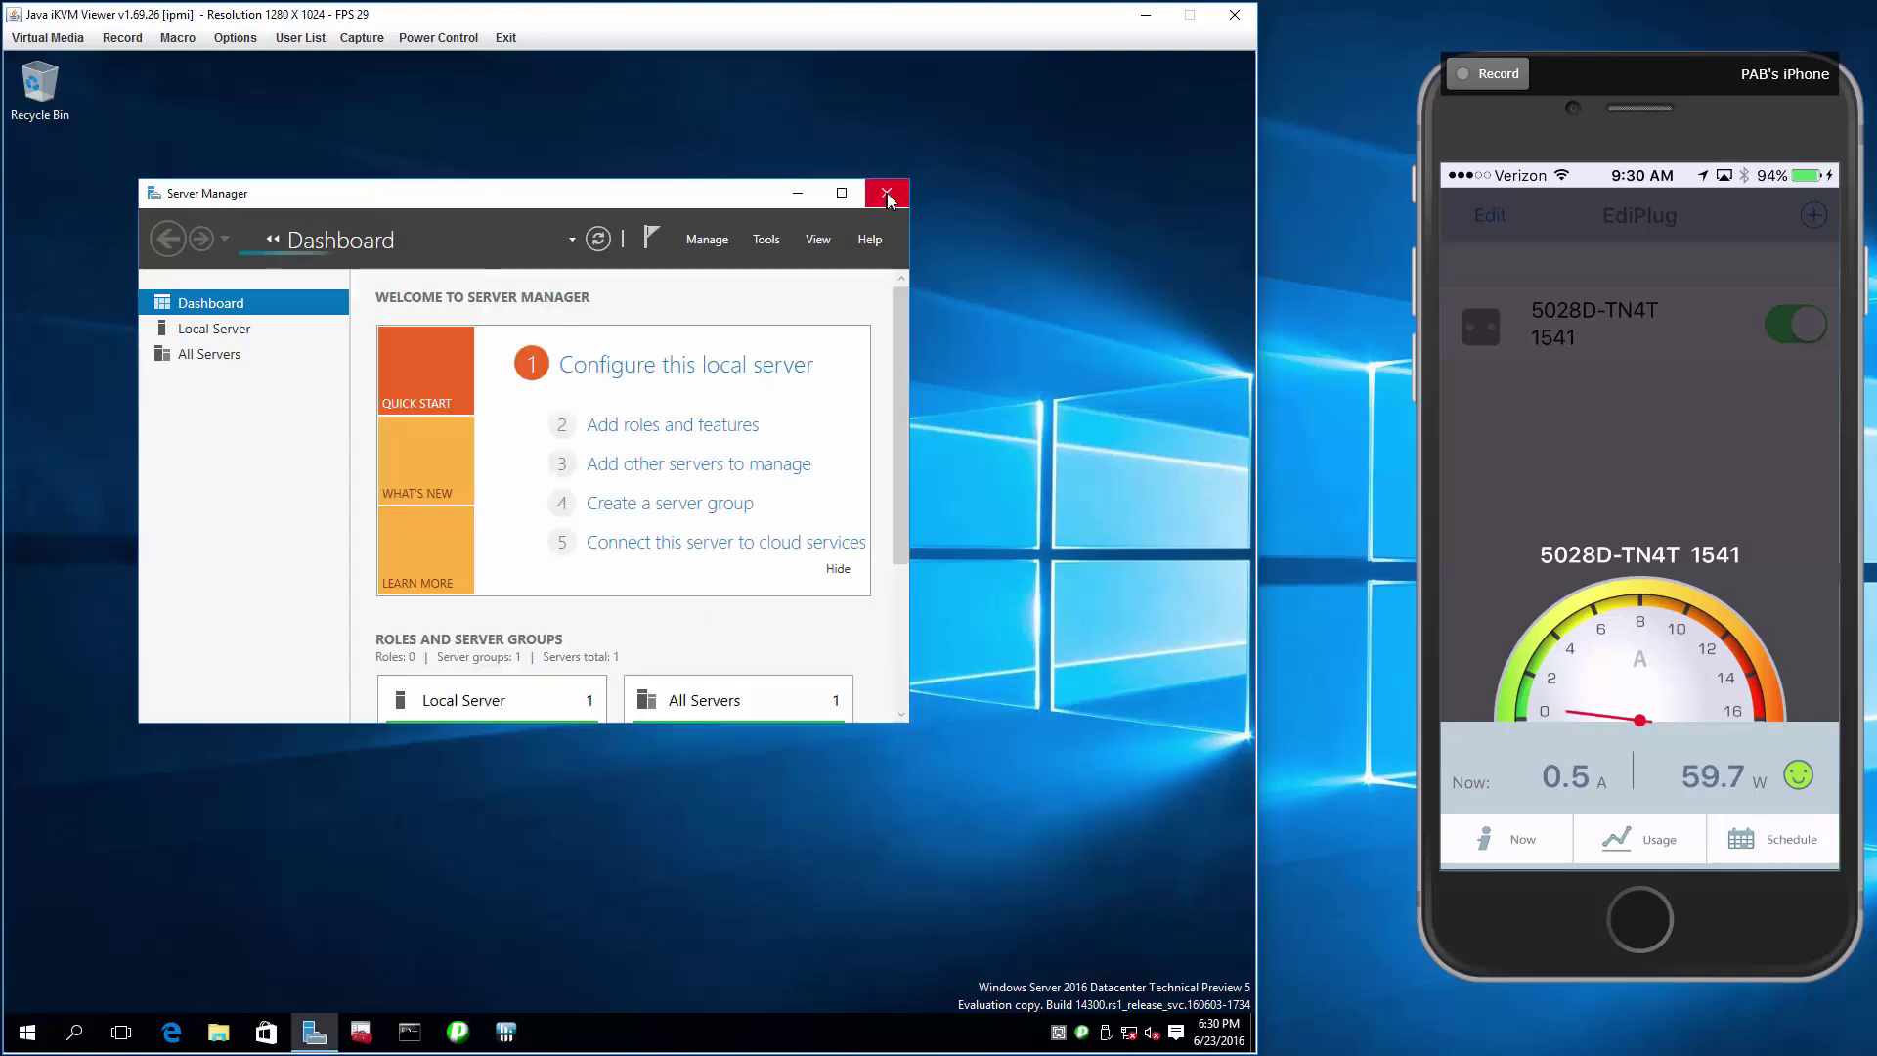
{"action": "left_click", "coordinate": [887, 193]}
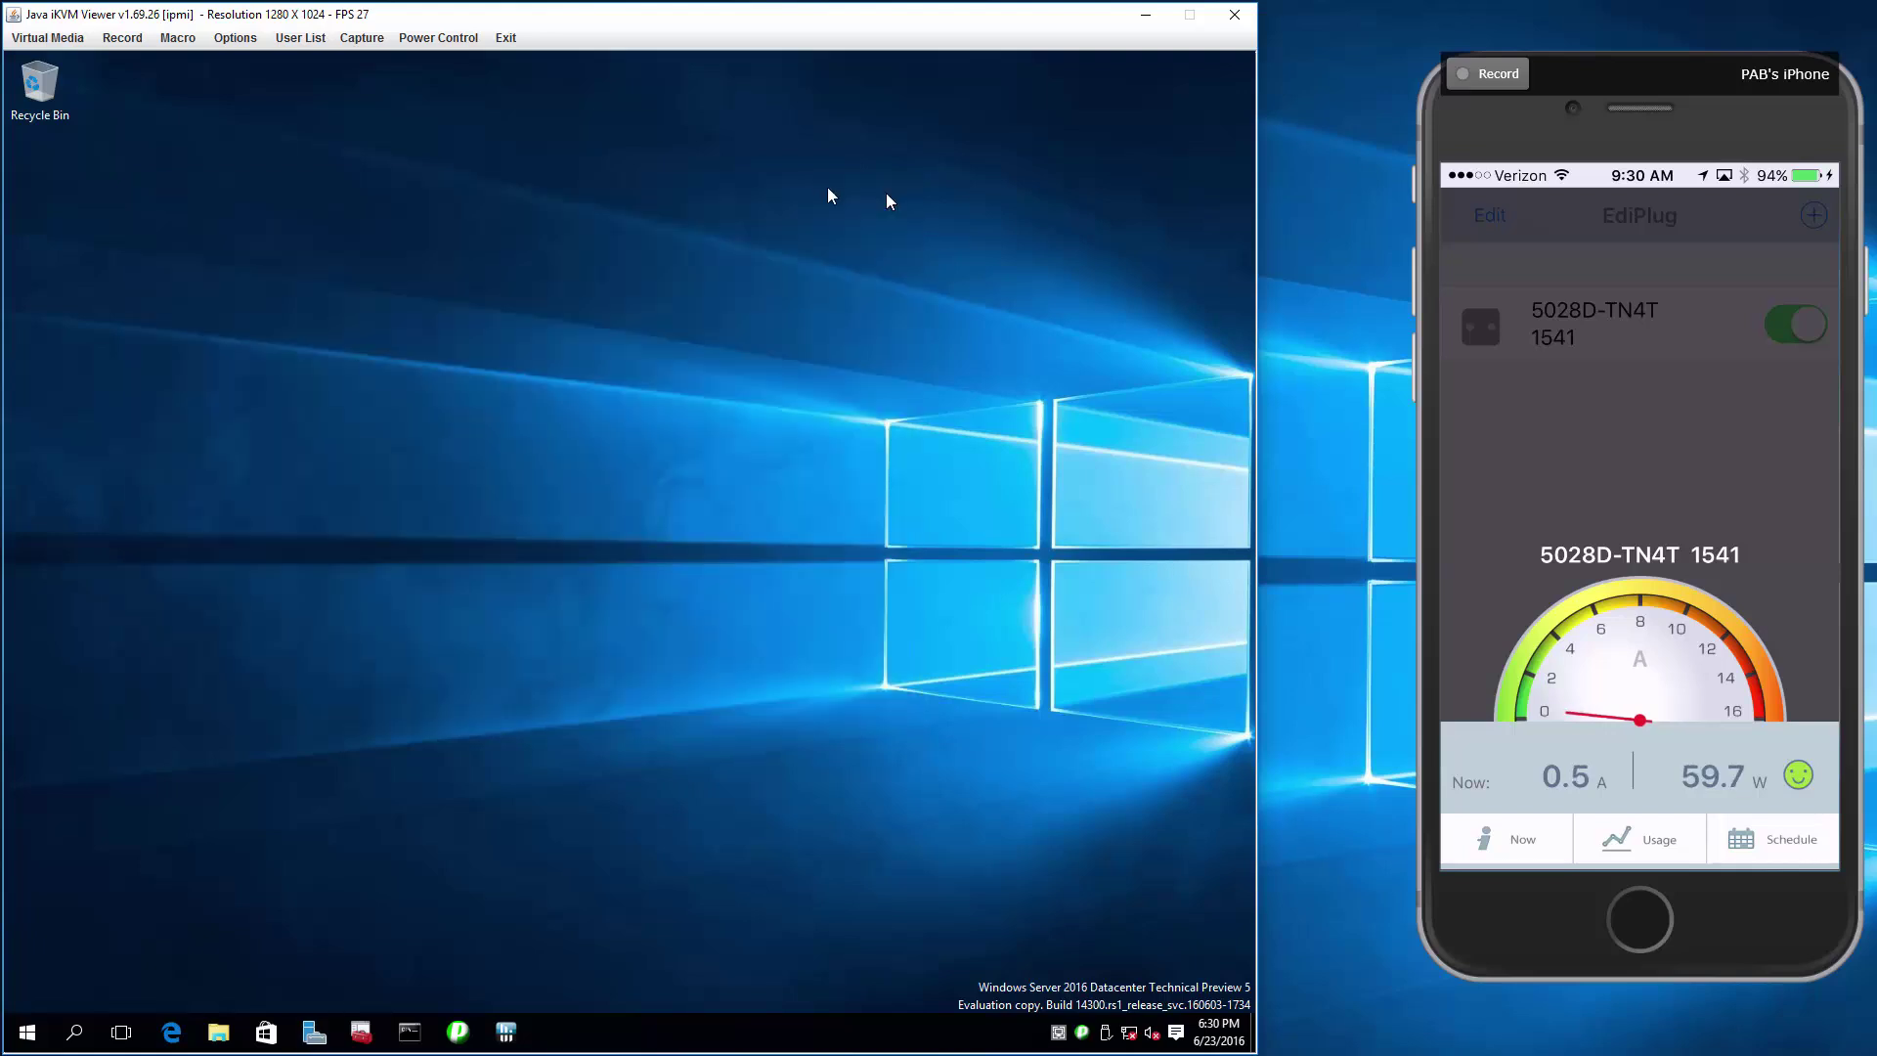
Step: Open Event Viewer, examine the entries in the System log around the restore, and close Event Viewer
{"action": "right_click", "coordinate": [27, 1032]}
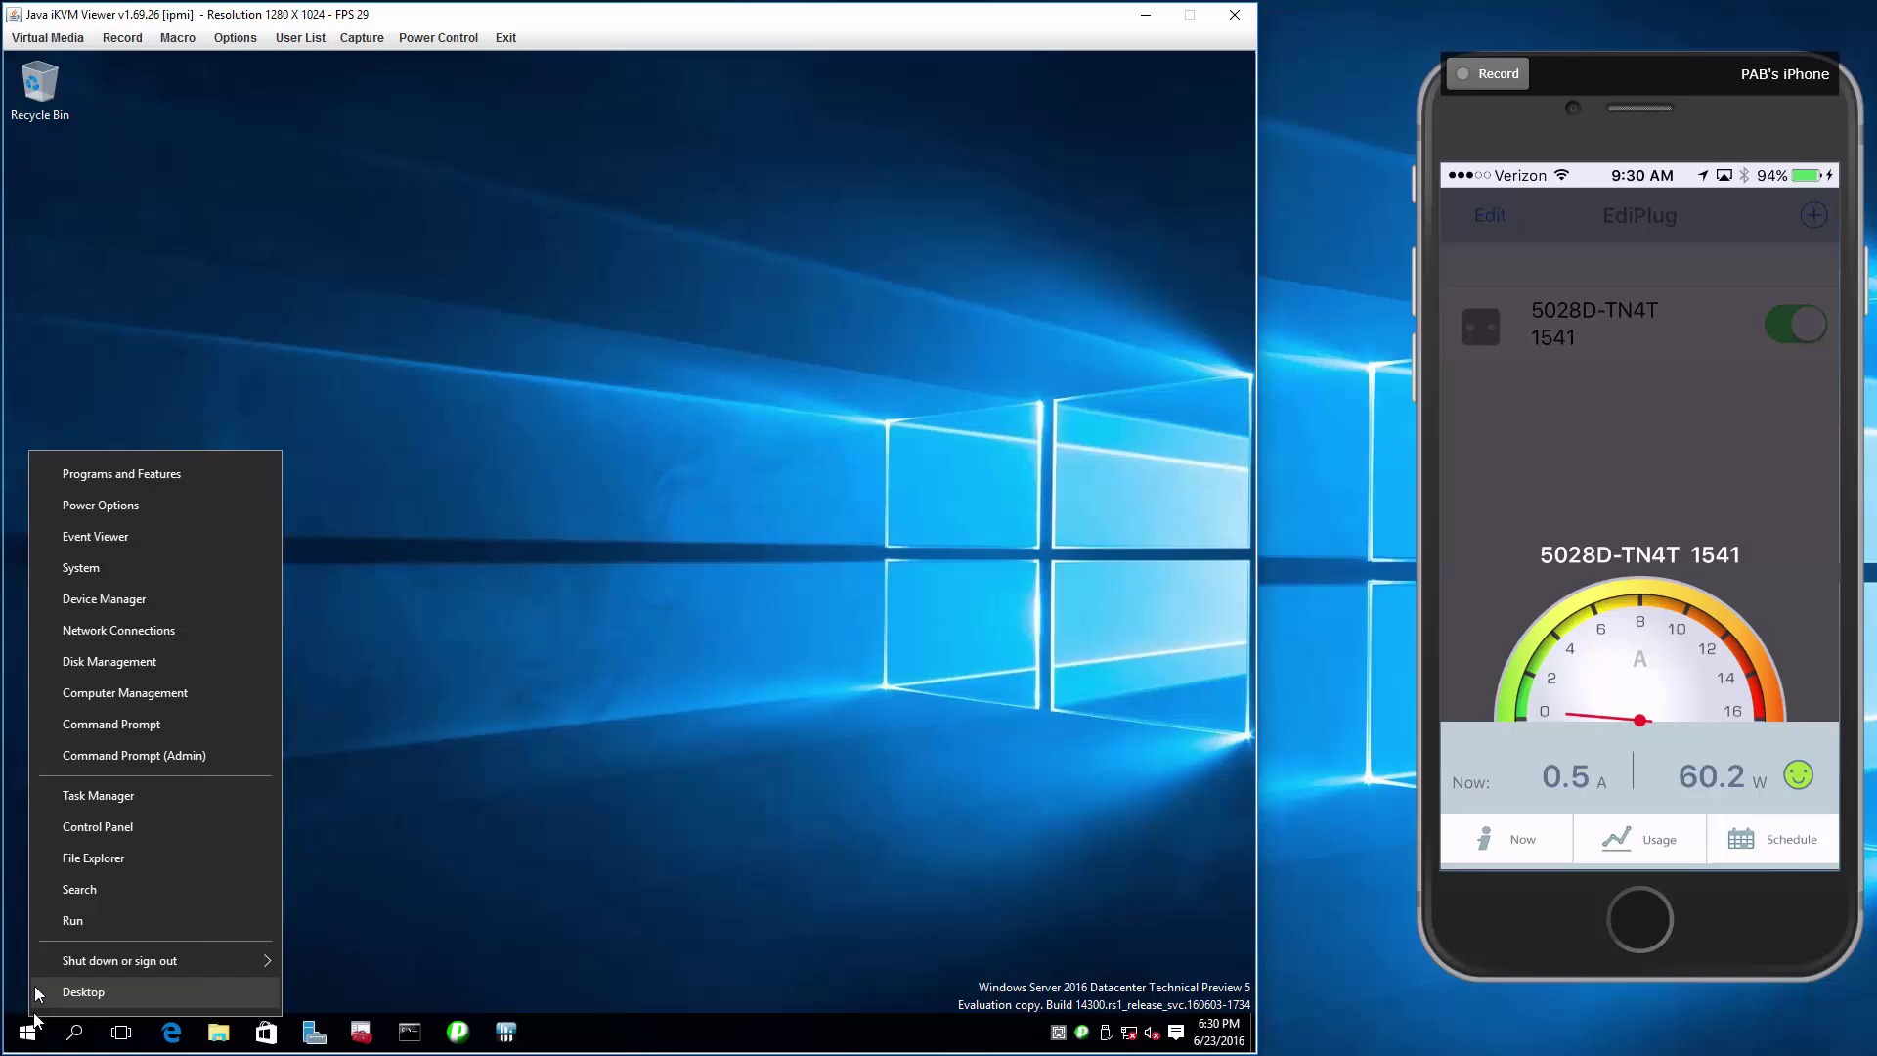
{"action": "left_click", "coordinate": [108, 536]}
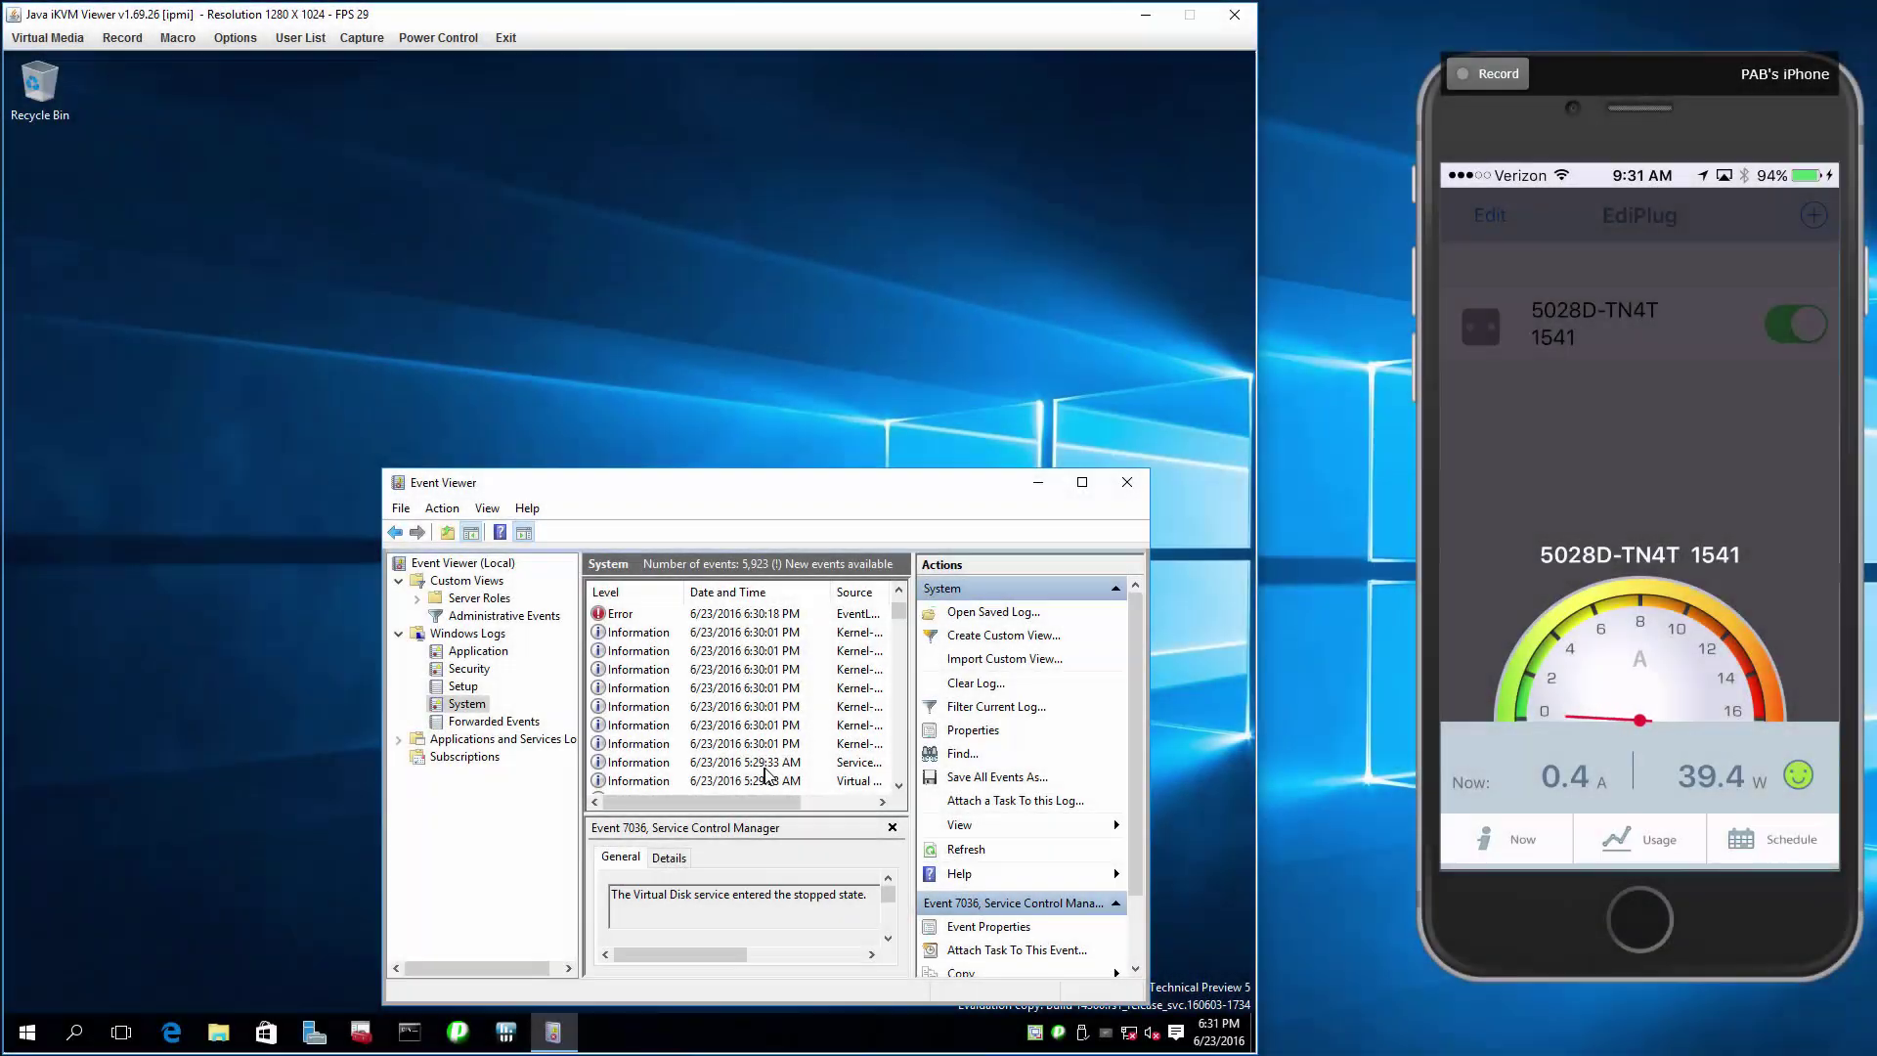
{"action": "left_click", "coordinate": [1128, 482]}
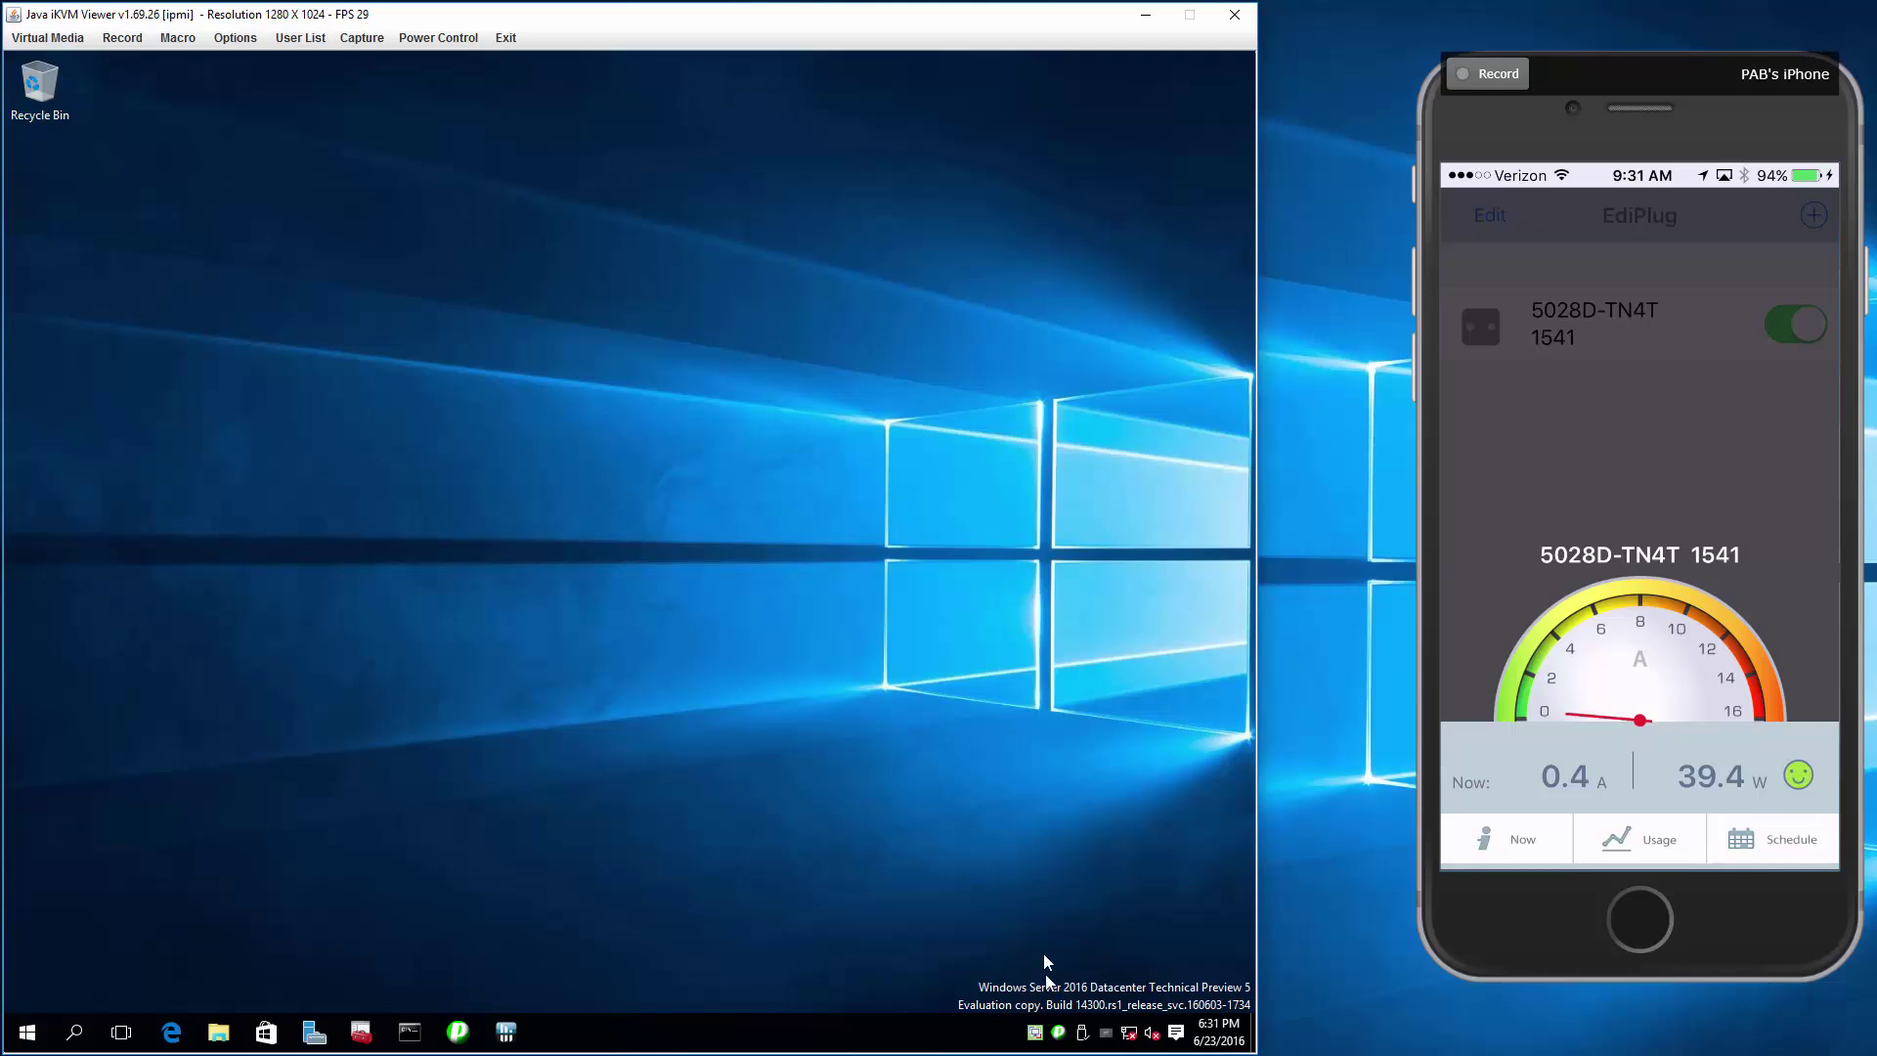
Step: Open Veeam Endpoint Backup, view the details of its restore point, and return to the status overview
{"action": "double_click", "coordinate": [1034, 1033]}
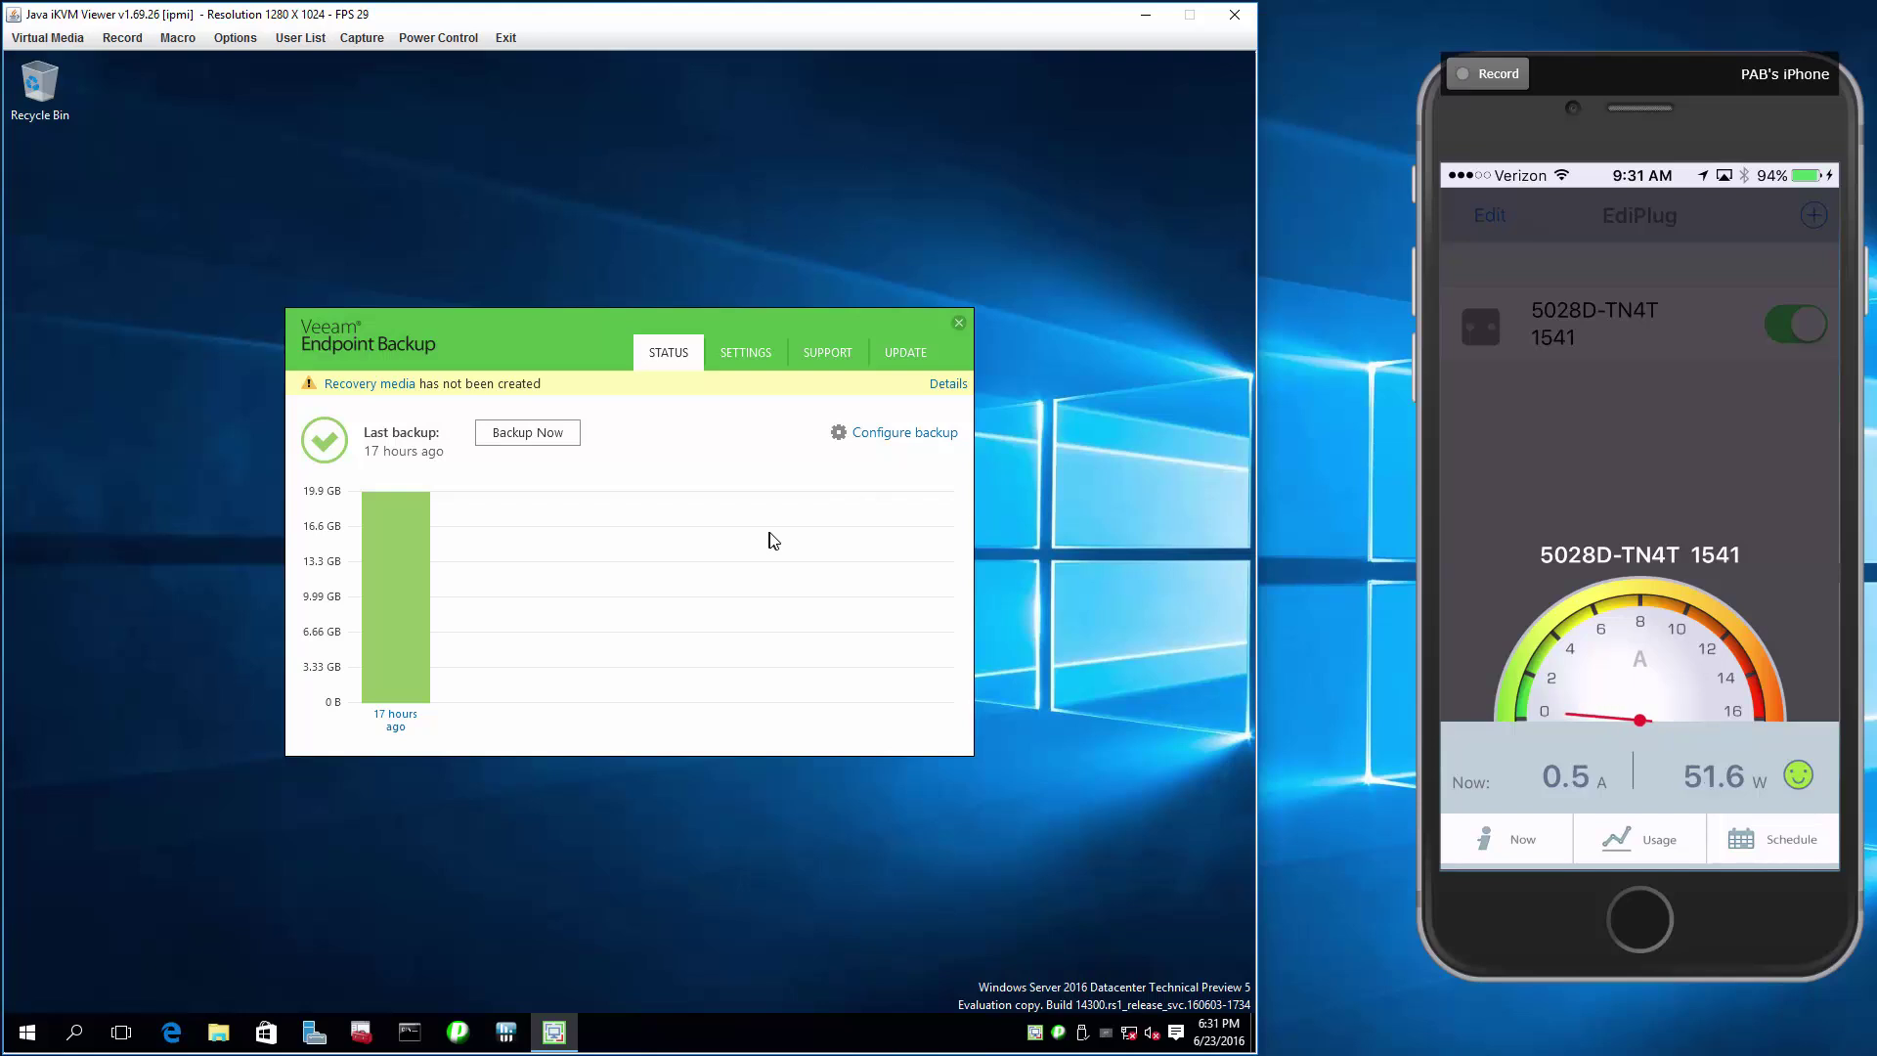
{"action": "left_click", "coordinate": [395, 555]}
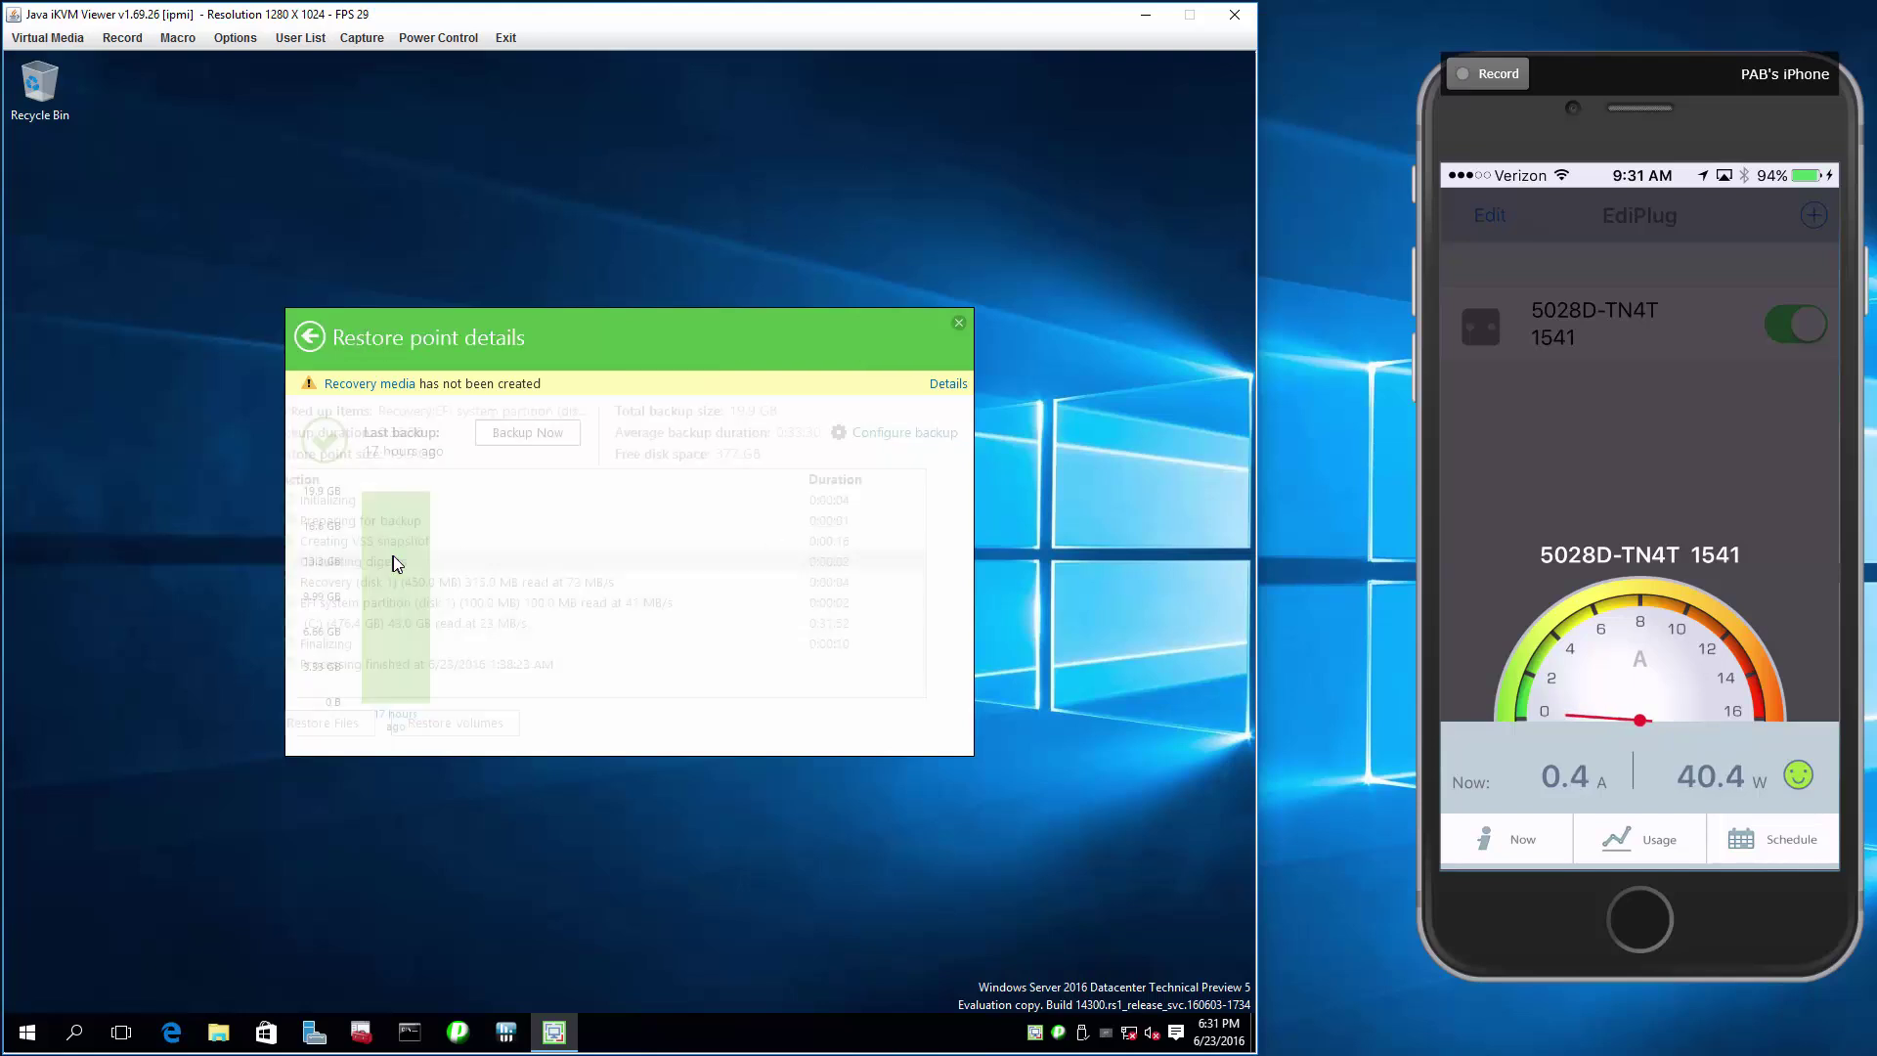
{"action": "left_click", "coordinate": [311, 335]}
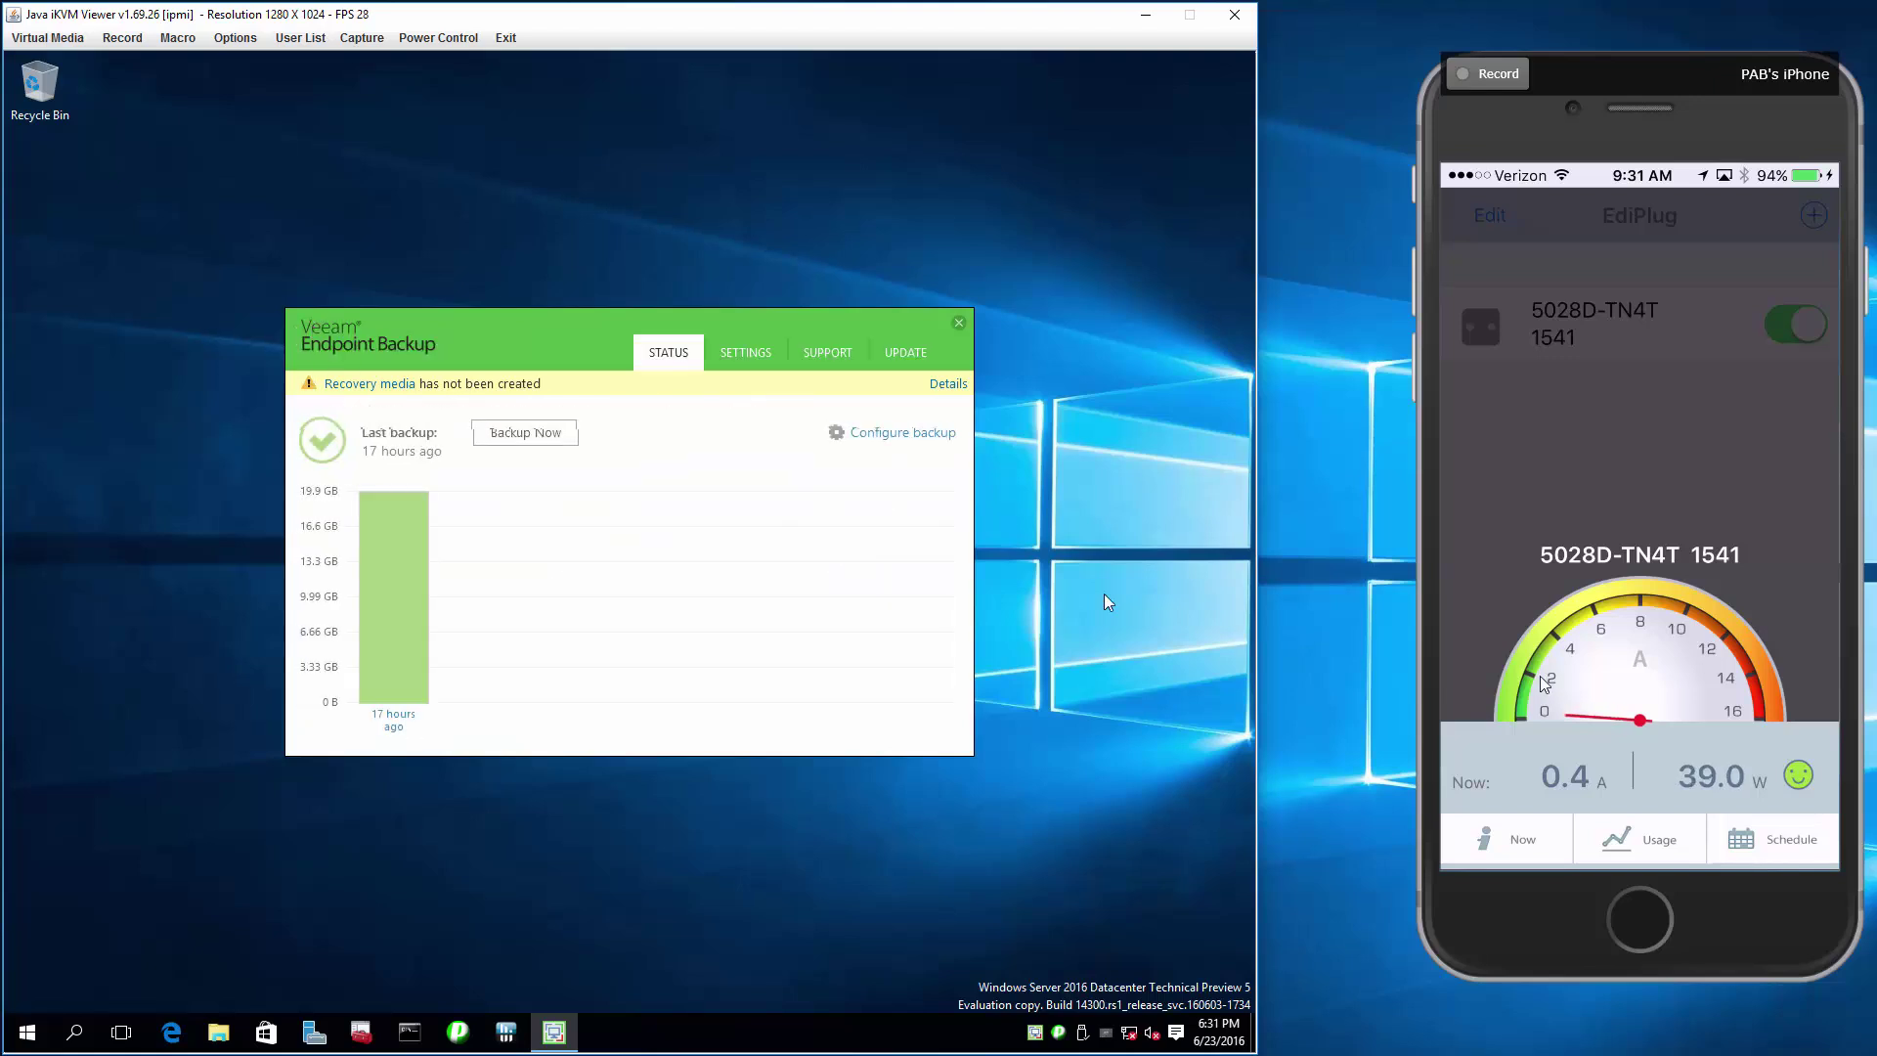
Step: Ignore all warnings in the Veeam events history, including the missing recovery media one, and return to the status overview
{"action": "left_click", "coordinate": [950, 385]}
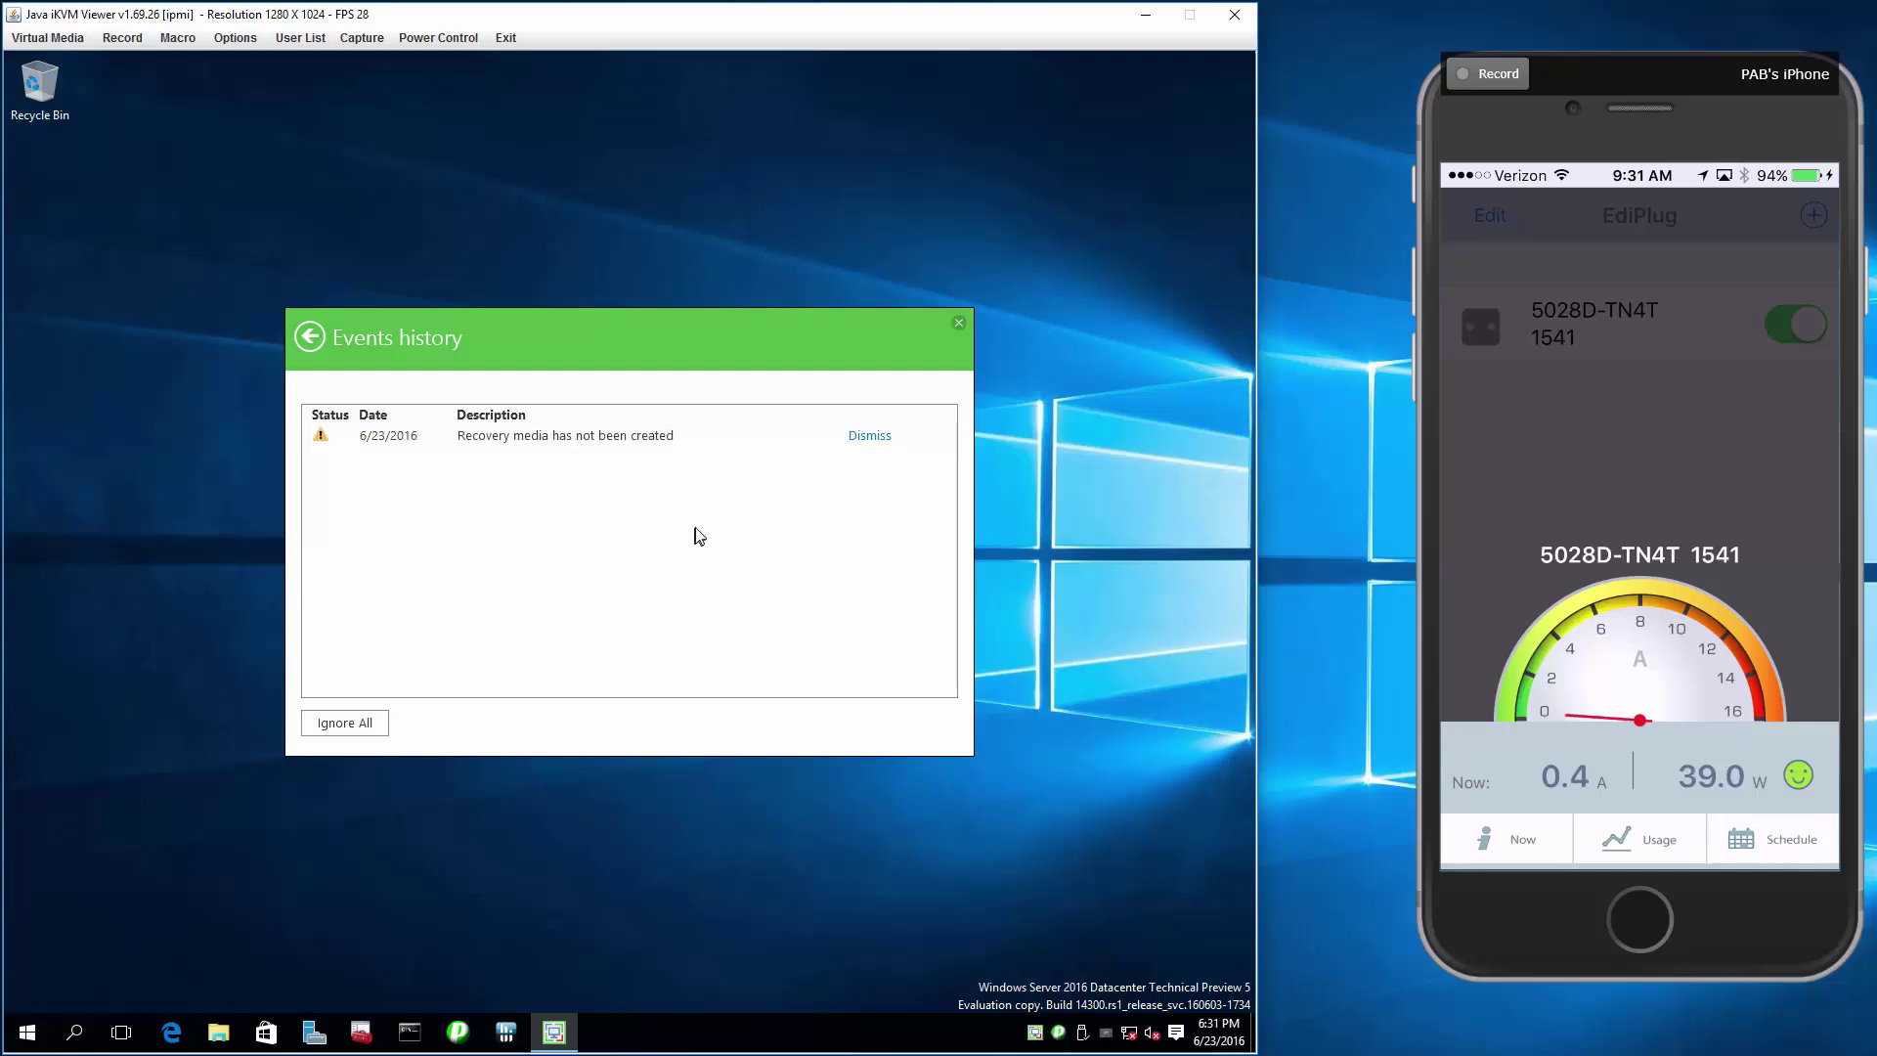
{"action": "left_click", "coordinate": [357, 721]}
{"action": "left_click", "coordinate": [309, 337]}
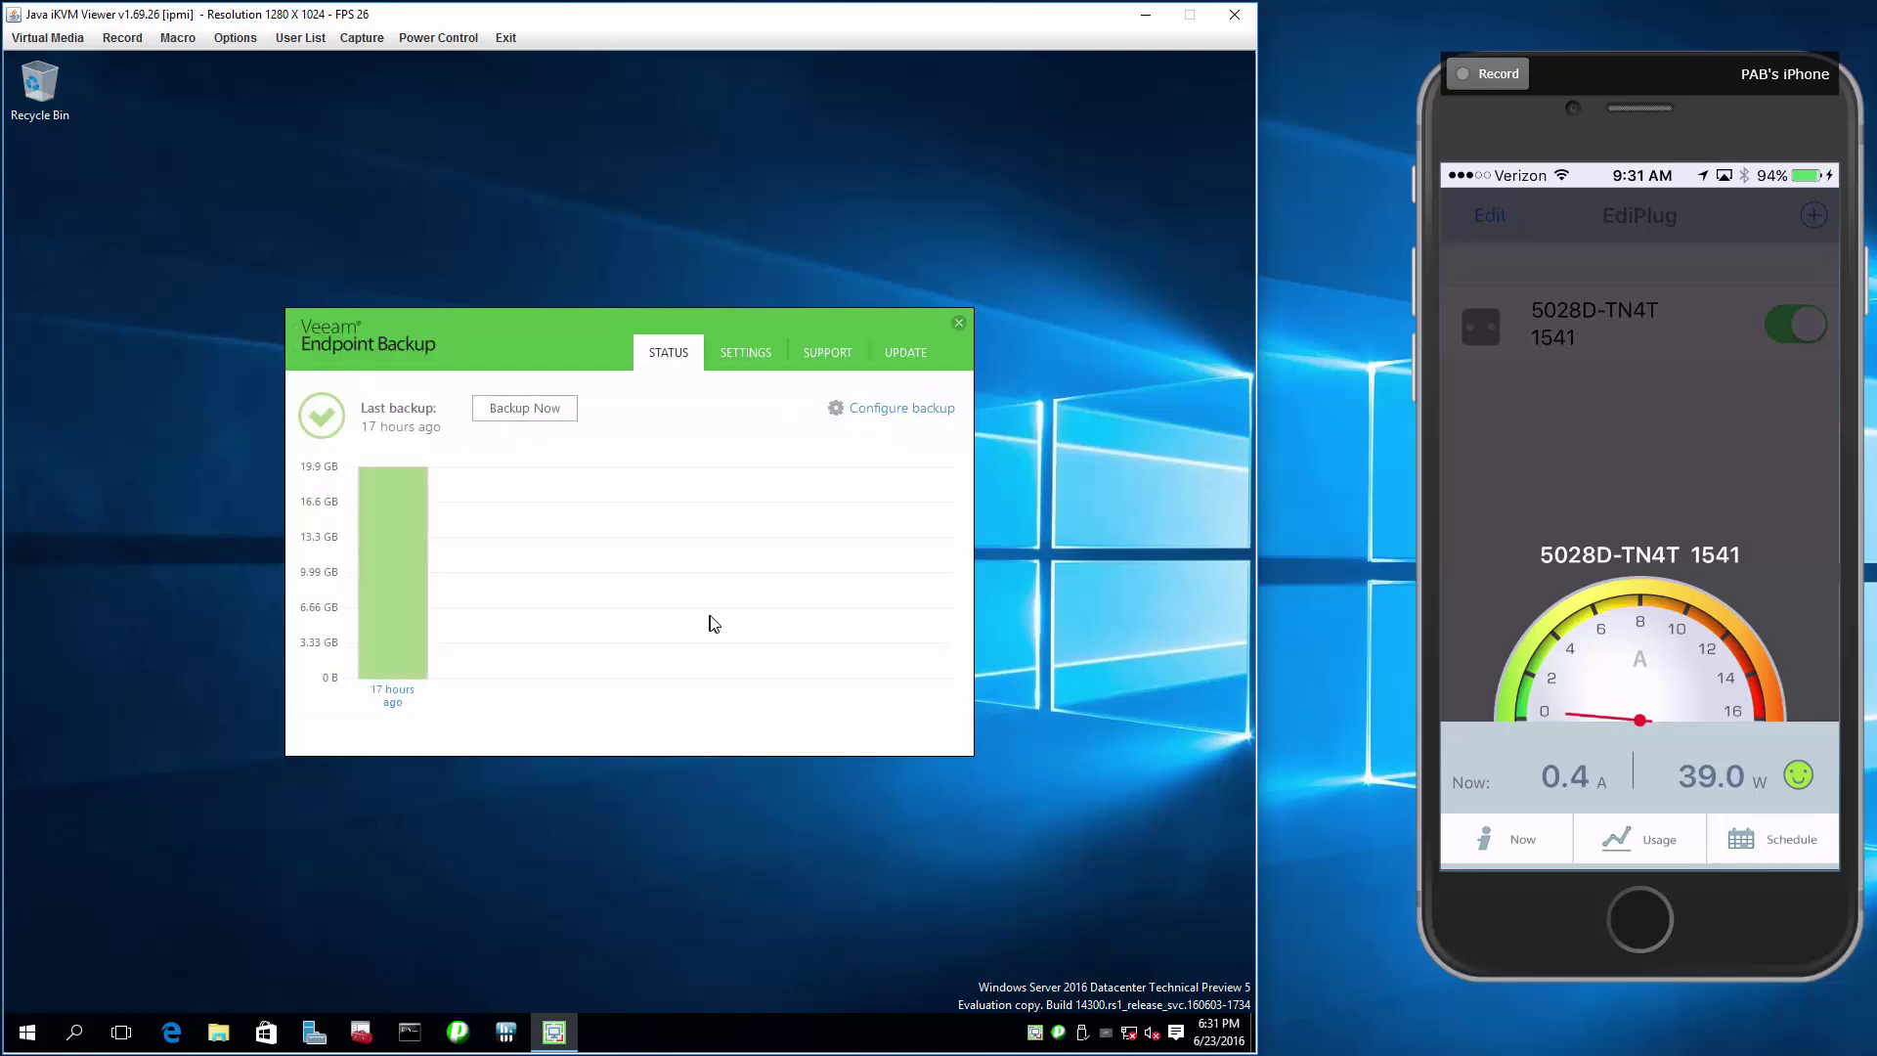